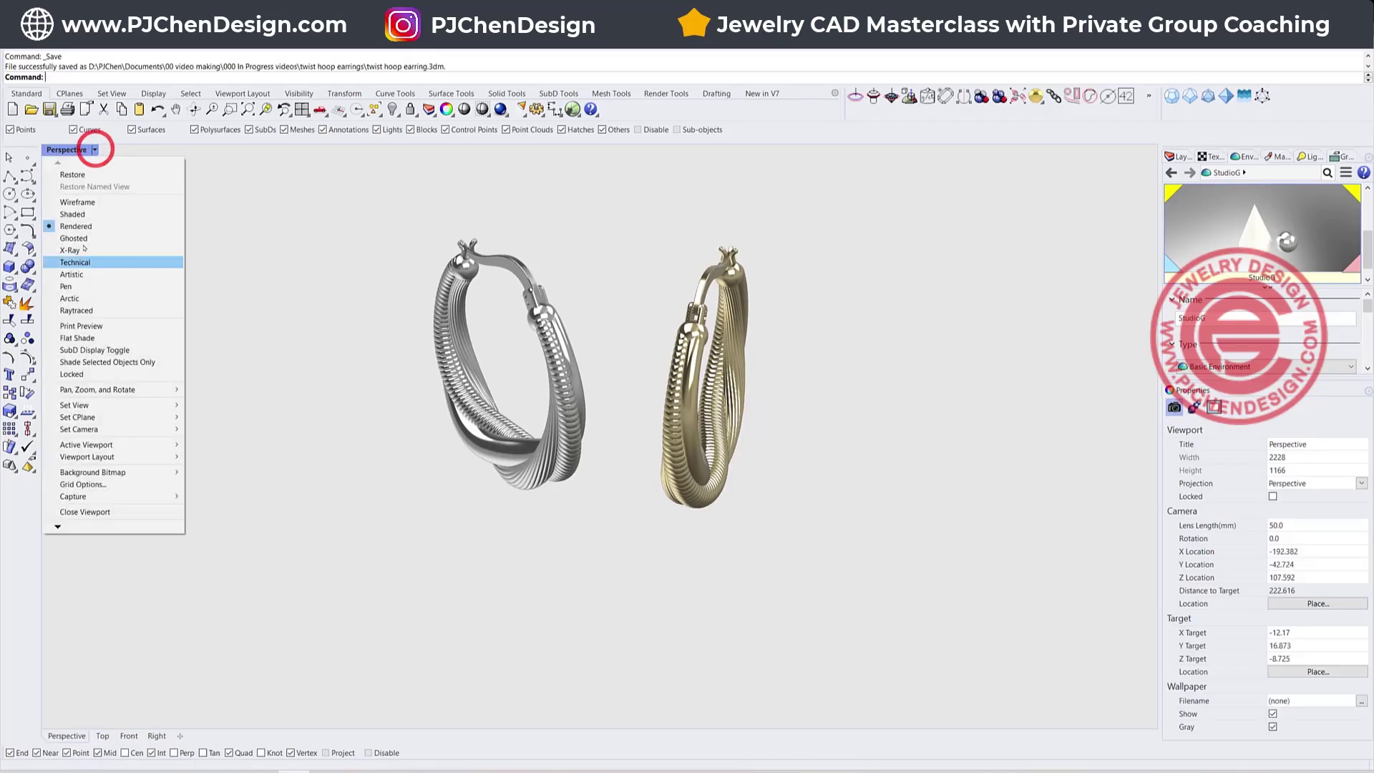
Step: Set the Perspective view to Ghosted display and delete the silver earring
left_click(87, 237)
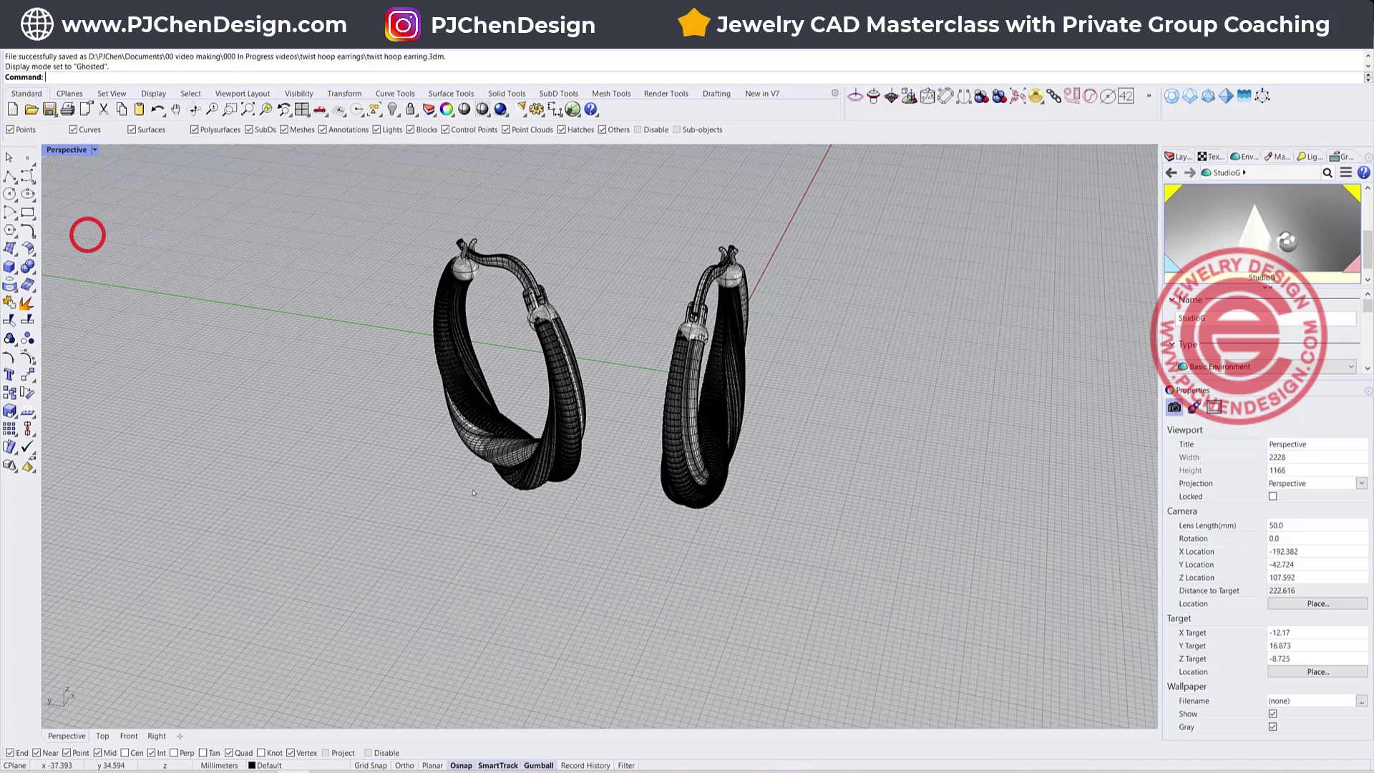
left_click(594, 586)
key("Delete")
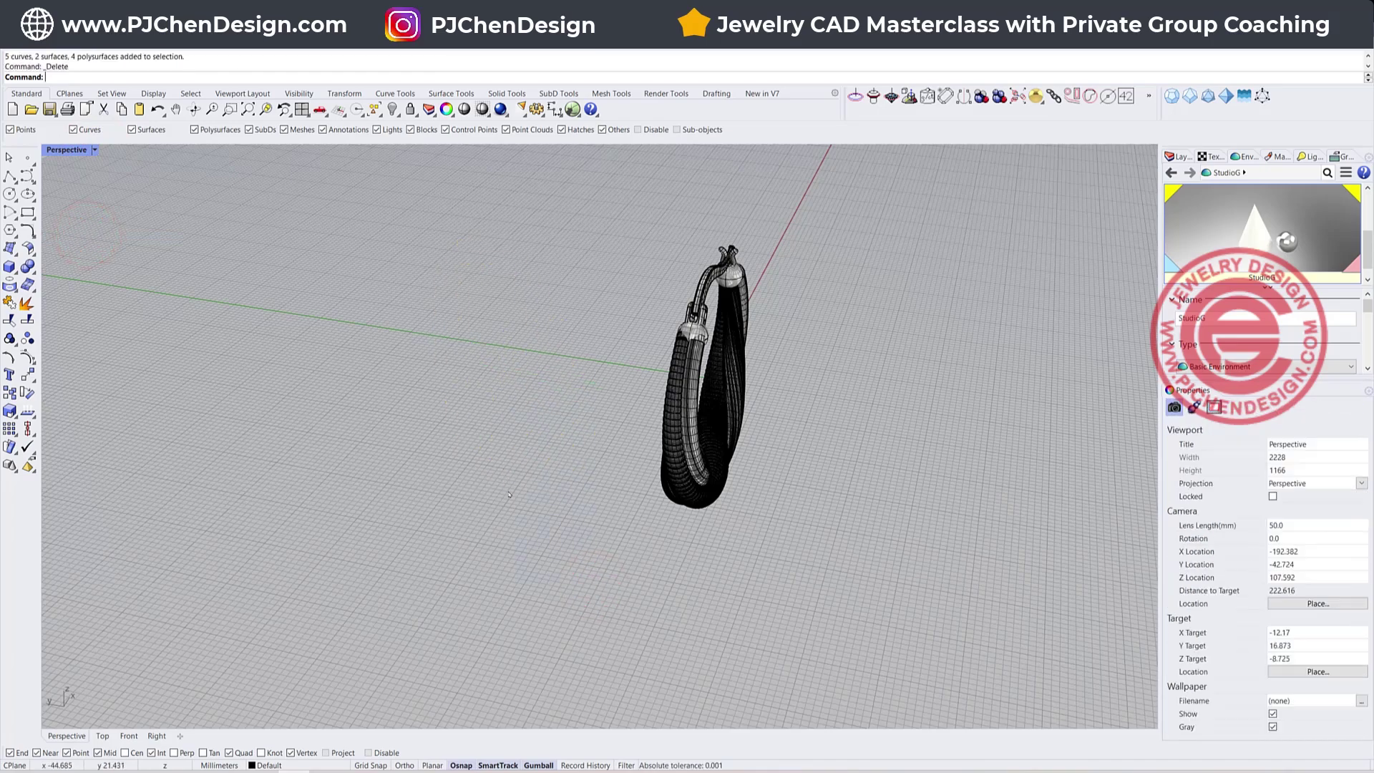
Step: Examine the remaining twisted hoop earring's construction from several angles
scroll(683, 394, "up", 6)
right_click_drag(714, 485, 606, 546)
right_click_drag(583, 460, 735, 439)
left_click(734, 440)
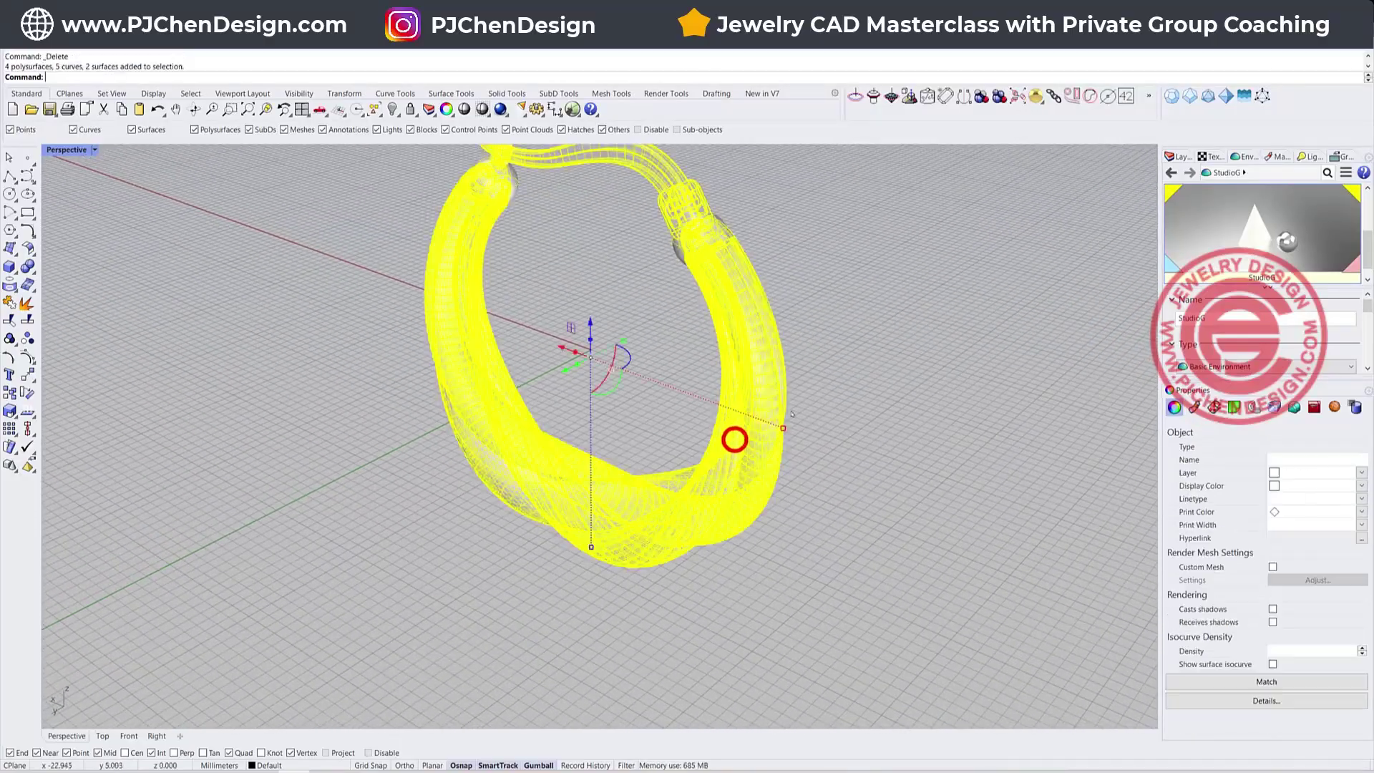
left_click(855, 428)
right_click_drag(856, 428, 869, 420)
scroll(816, 424, "down", 4)
right_click_drag(699, 412, 601, 407, "shift")
right_click_drag(435, 400, 710, 442)
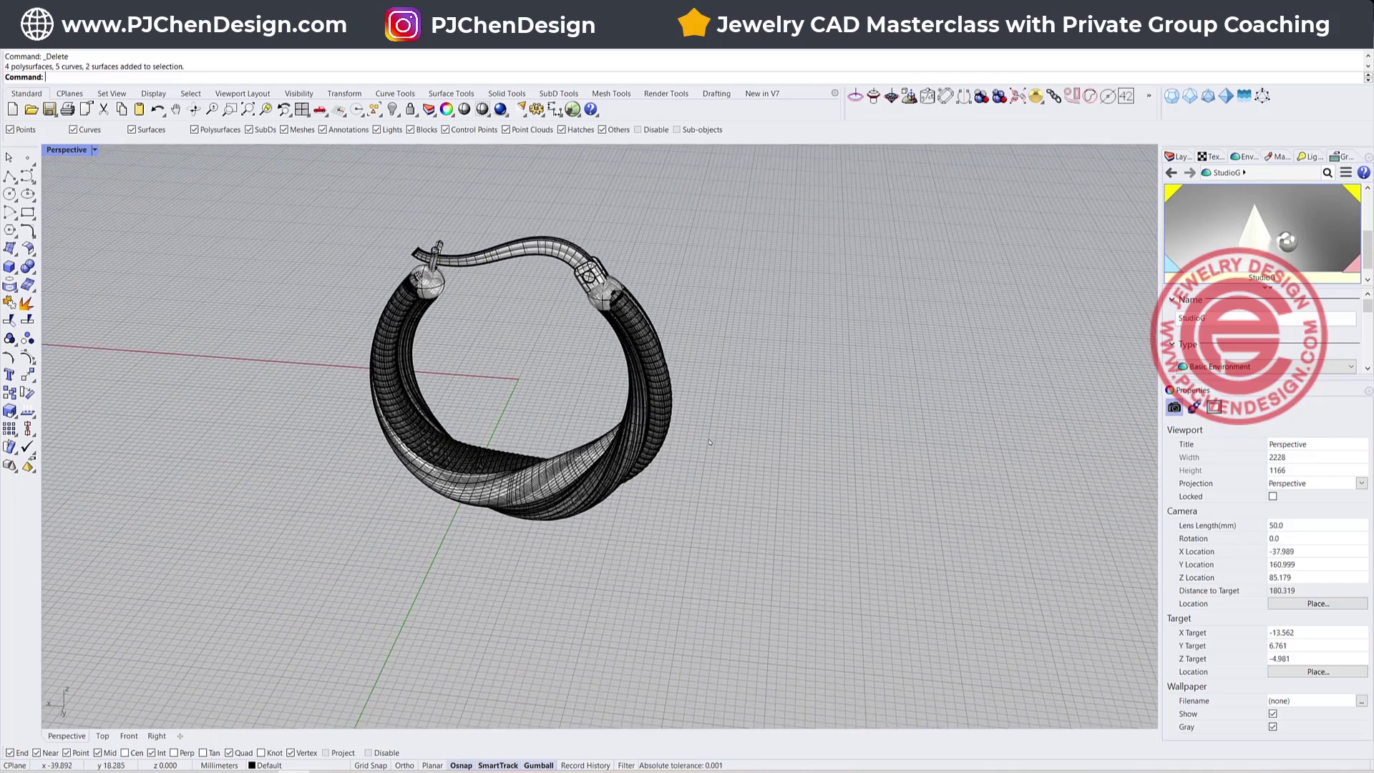
scroll(518, 383, "up", 2)
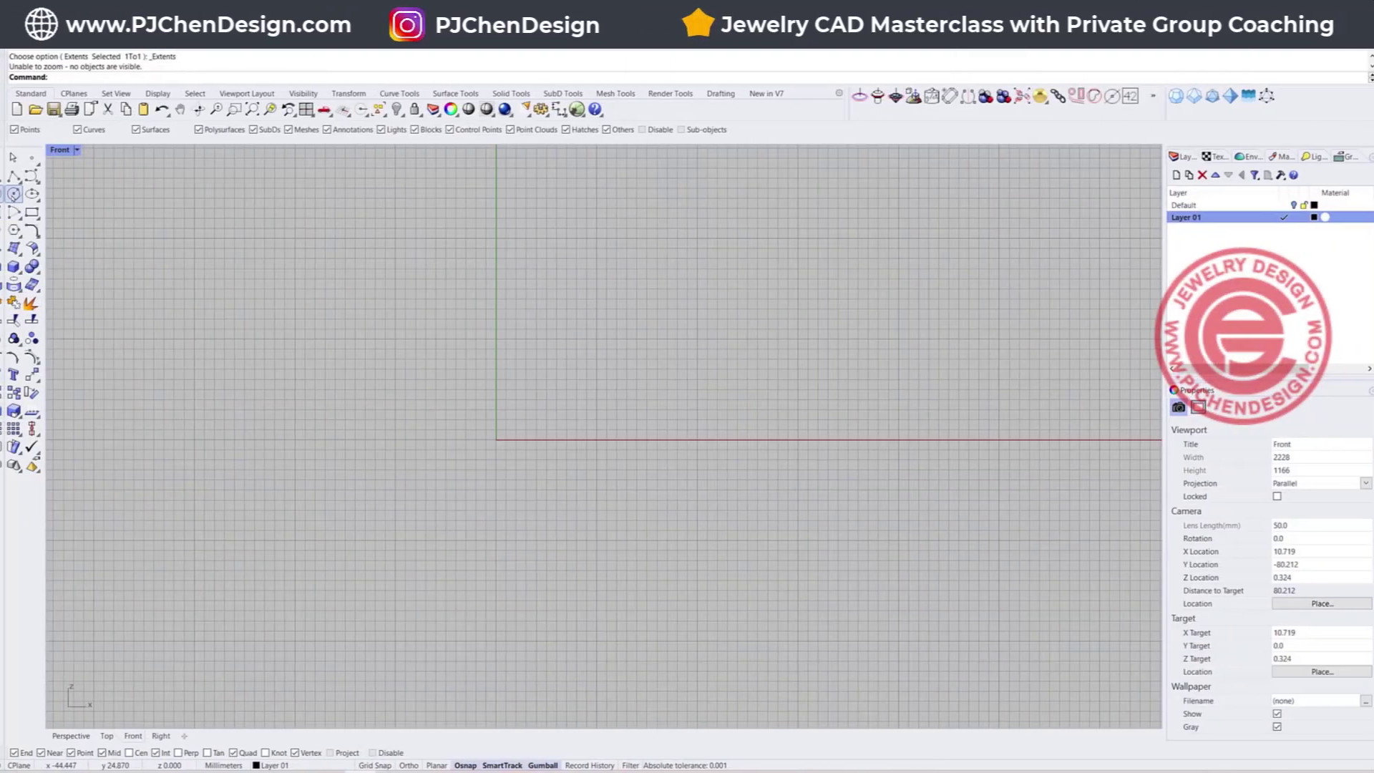
Step: Draw a circle with a 40 mm diameter centred on the origin in the Front view
left_click(10, 193)
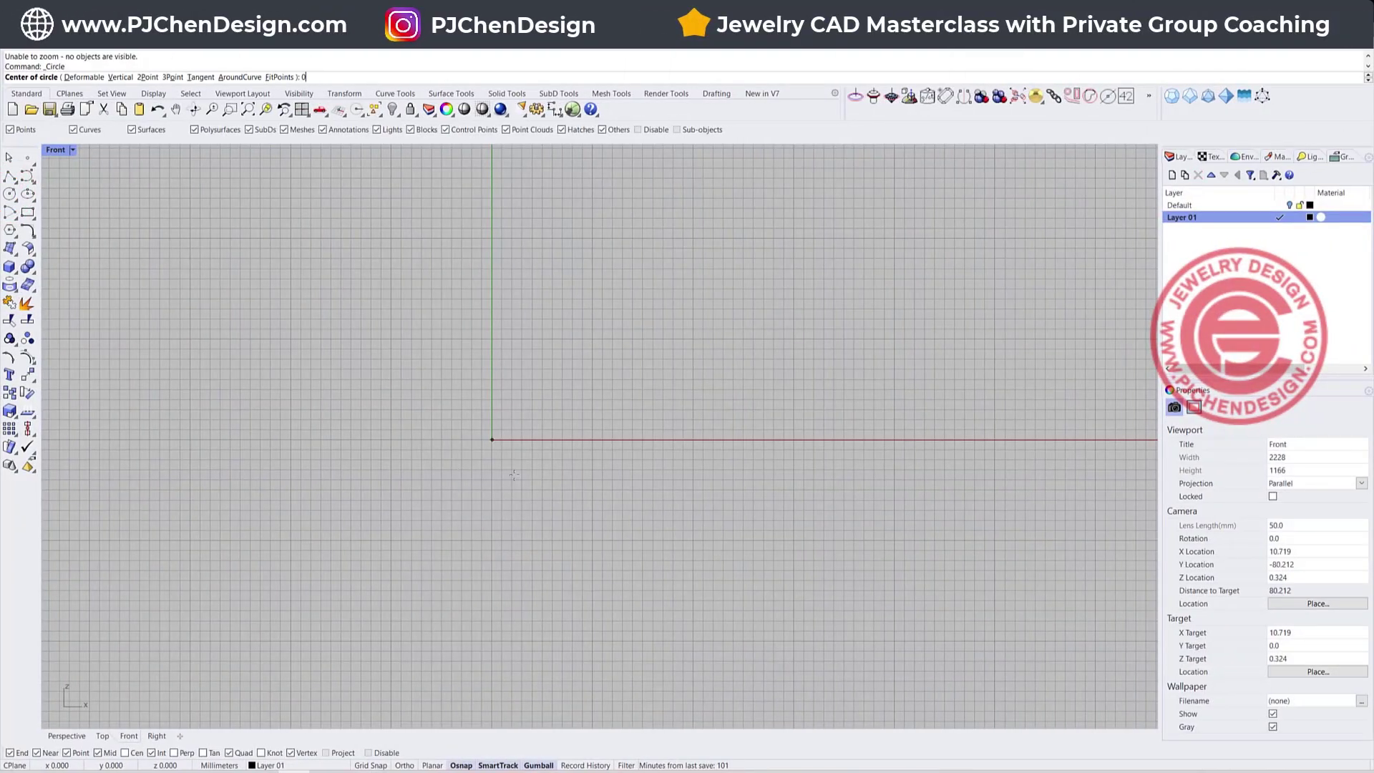
type("0")
key("Return")
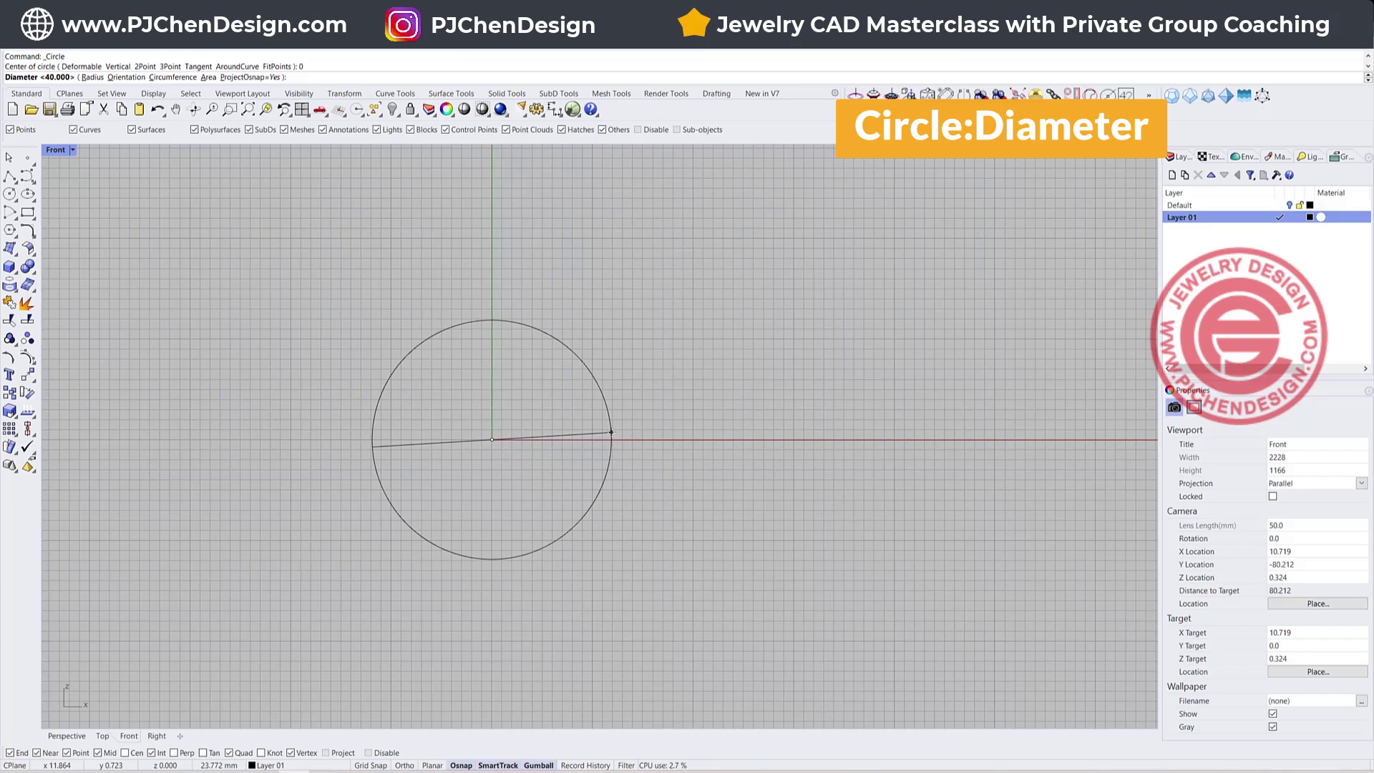
type("40")
key("Return")
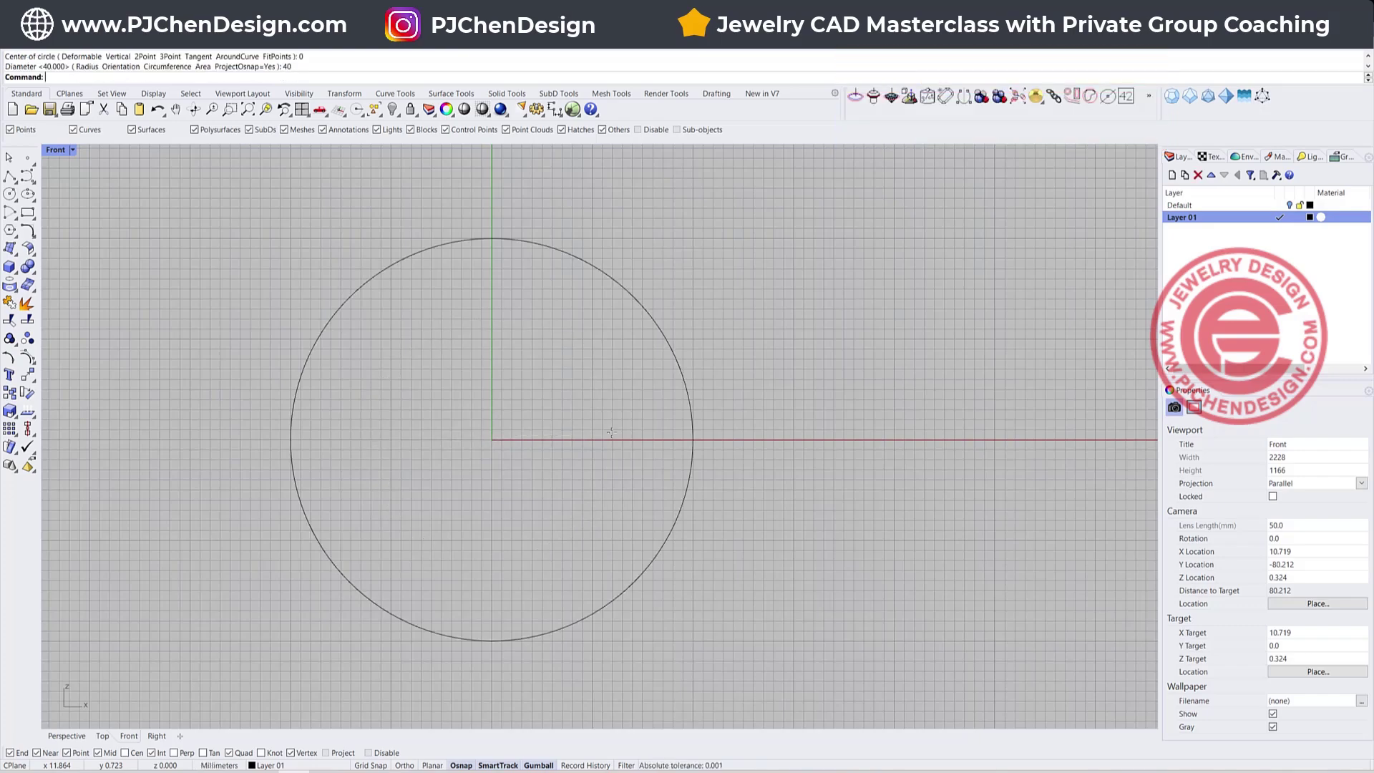
Step: Draw a horizontal line across the upper part of the circle, extending past both sides, and lower it slightly
scroll(584, 433, "down", 3)
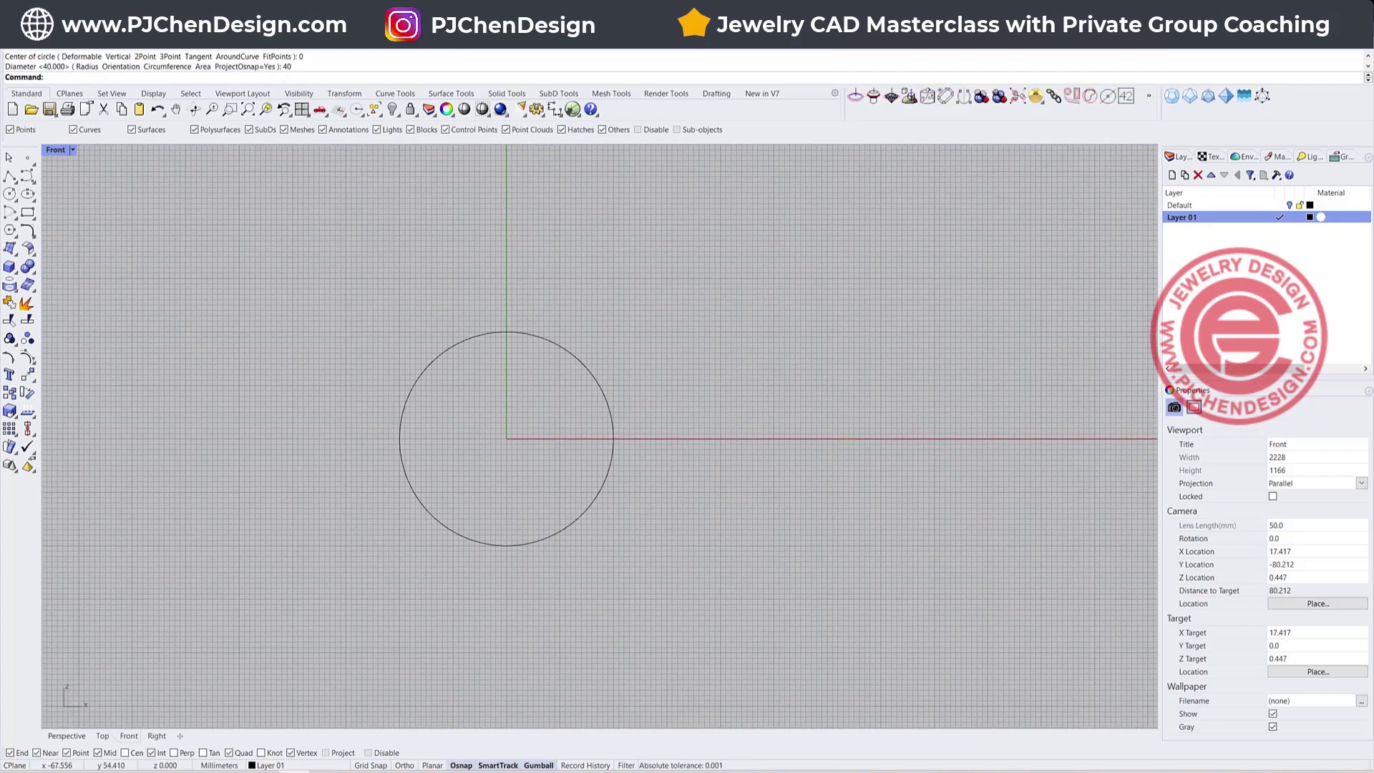
left_click(10, 176)
left_click(395, 361)
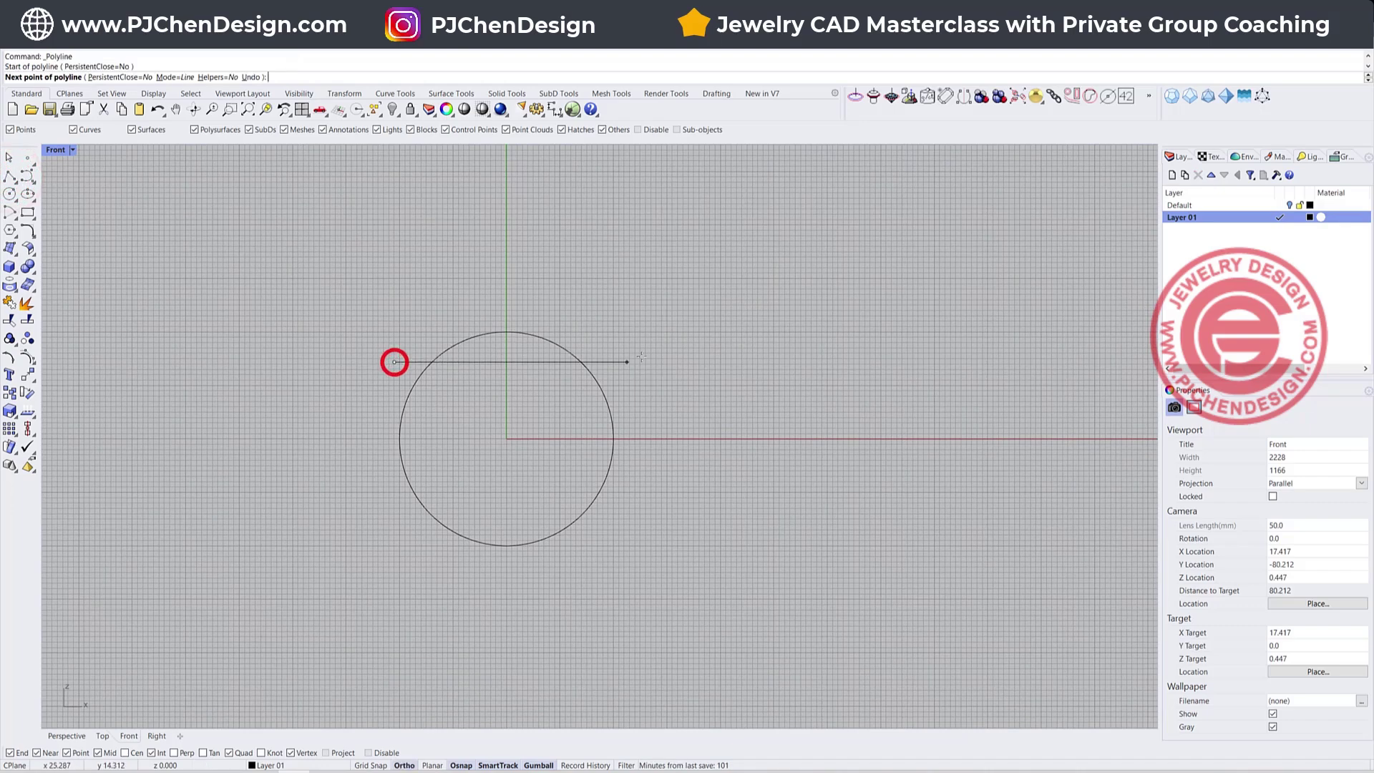
left_click(634, 360)
key("Return")
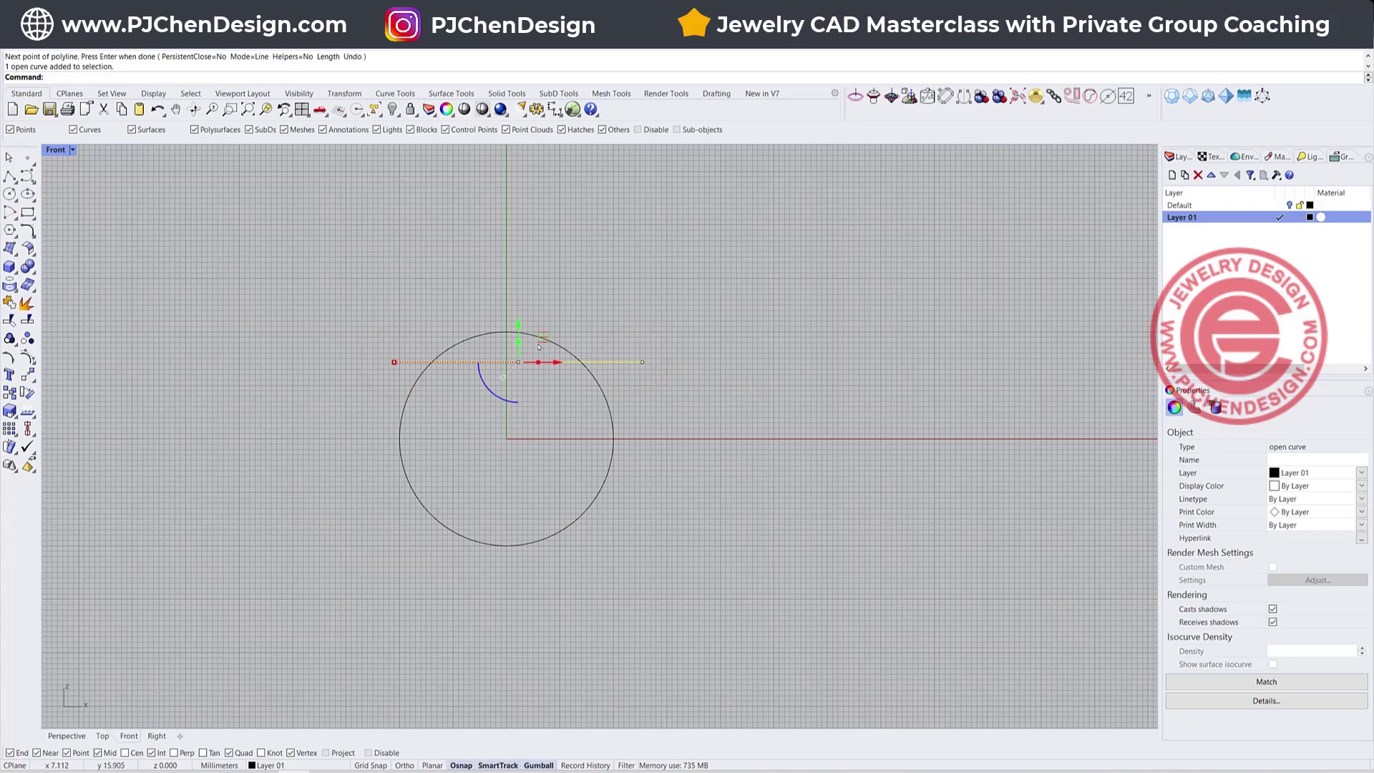
left_click_drag(518, 322, 405, 347)
scroll(438, 357, "up", 4)
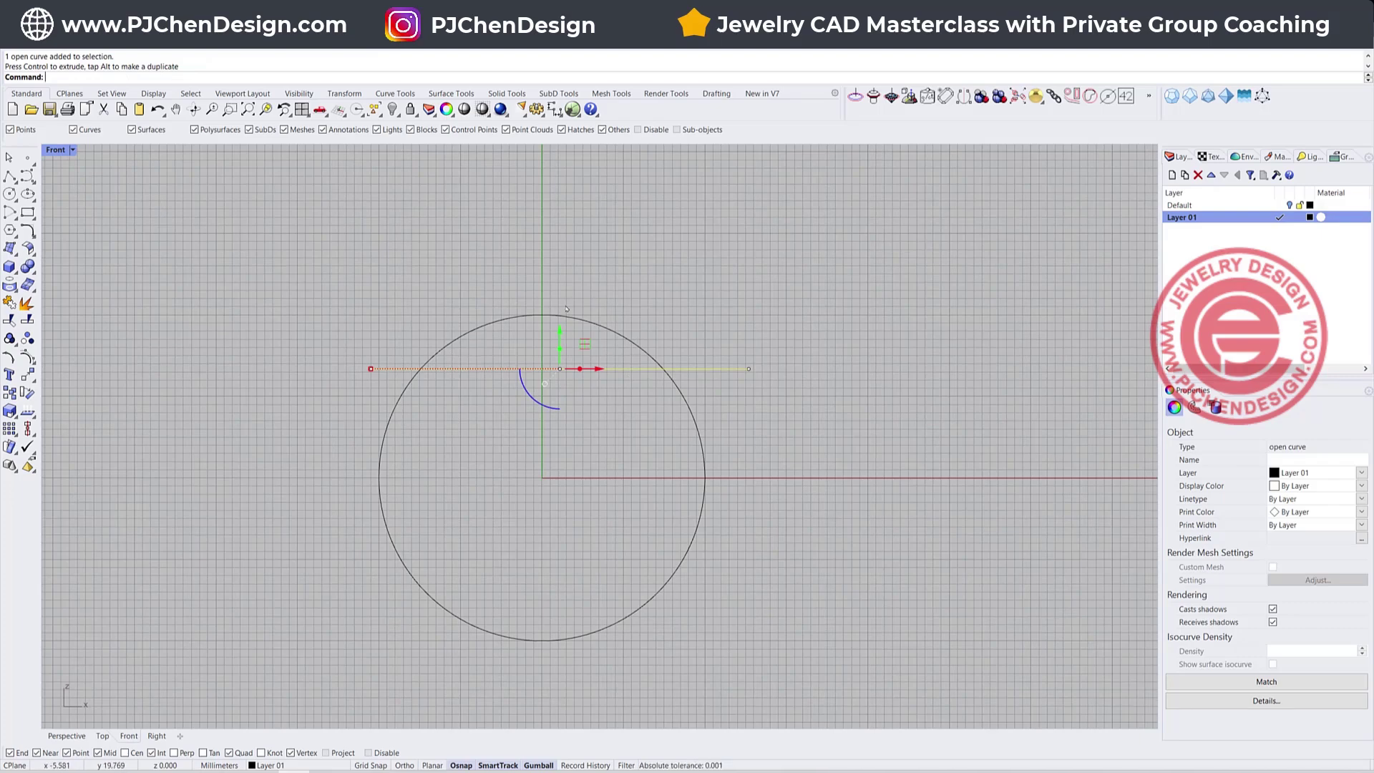
scroll(514, 336, "down", 2)
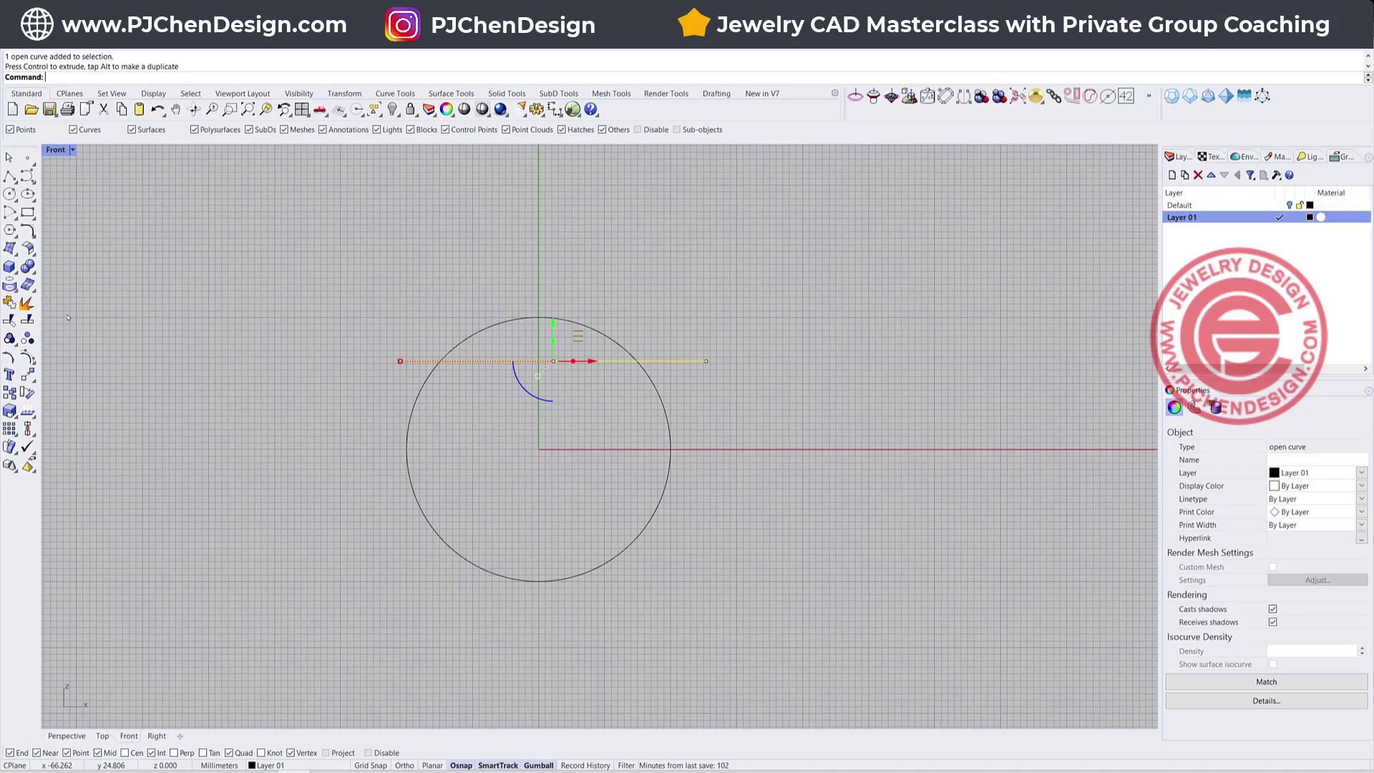
Step: Trim away the part of the circle above the horizontal line and delete the cutting line
left_click(10, 320)
left_click(506, 333)
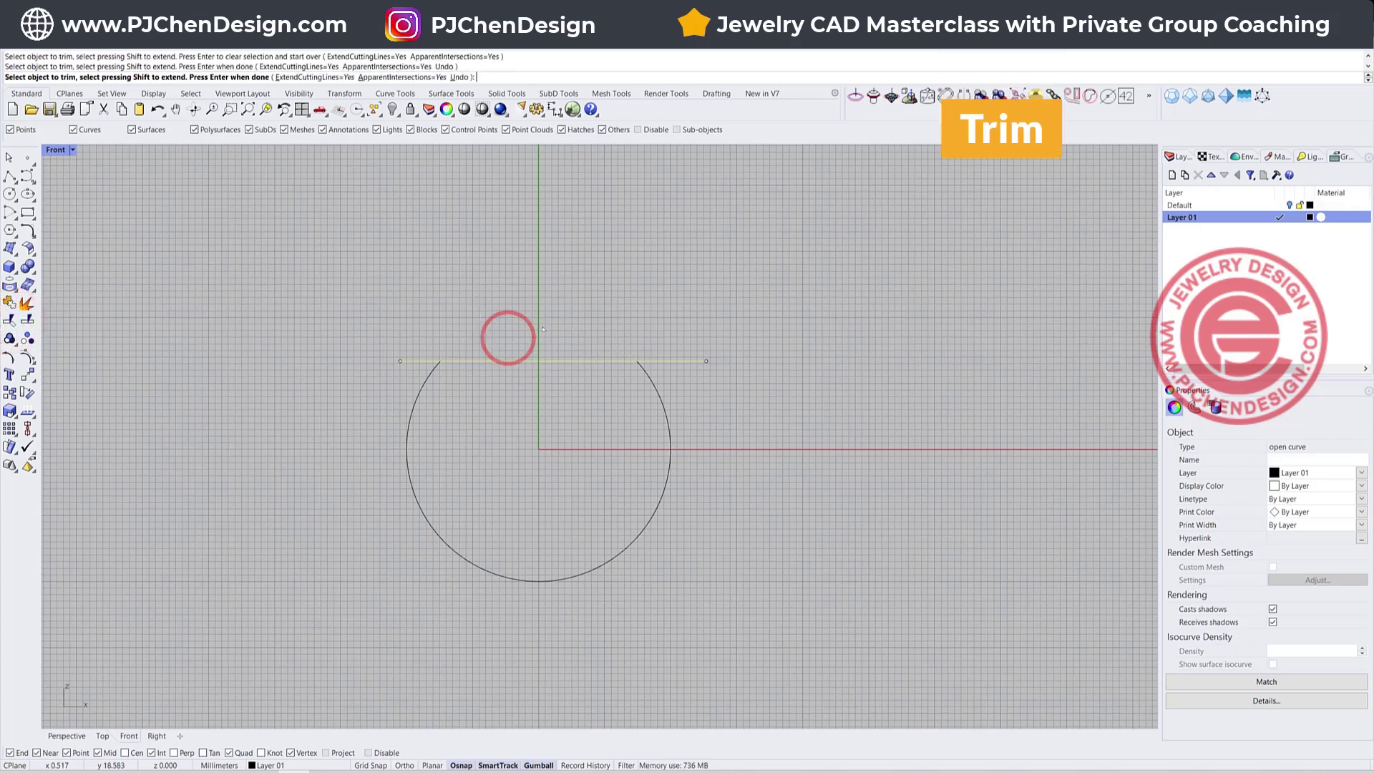
key("Return")
left_click(586, 381)
key("Delete")
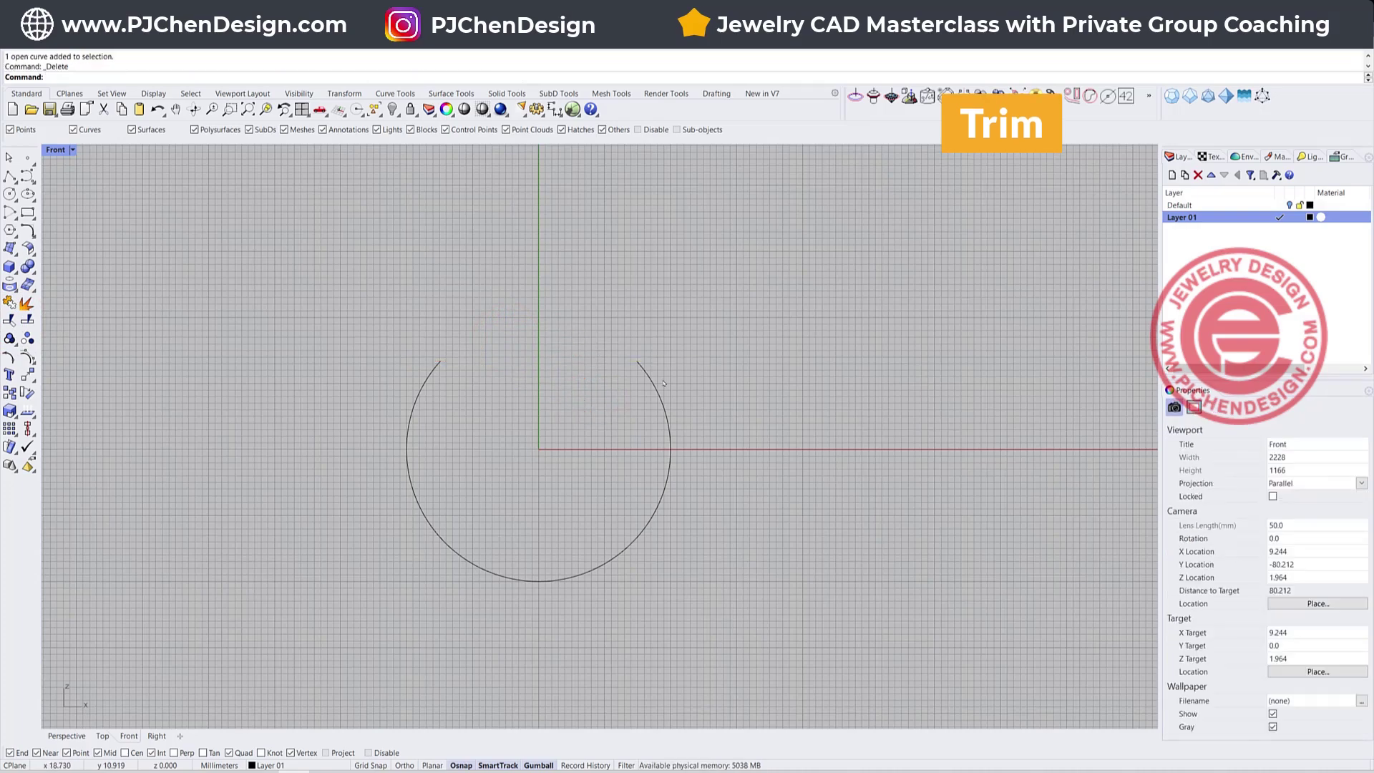
Step: Measure the length of the open arc and copy the value for reuse
scroll(501, 393, "down", 4)
right_click_drag(501, 404, 378, 394)
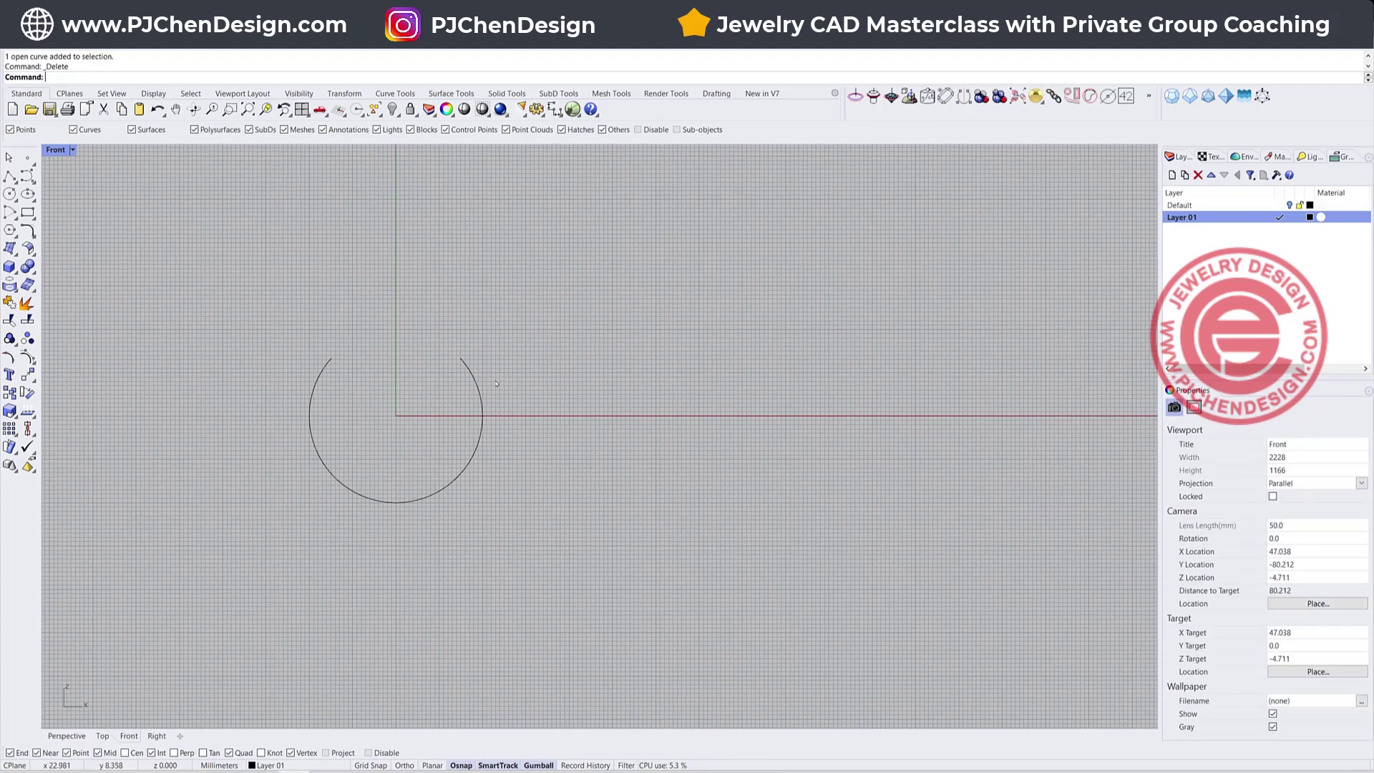
left_click(481, 451)
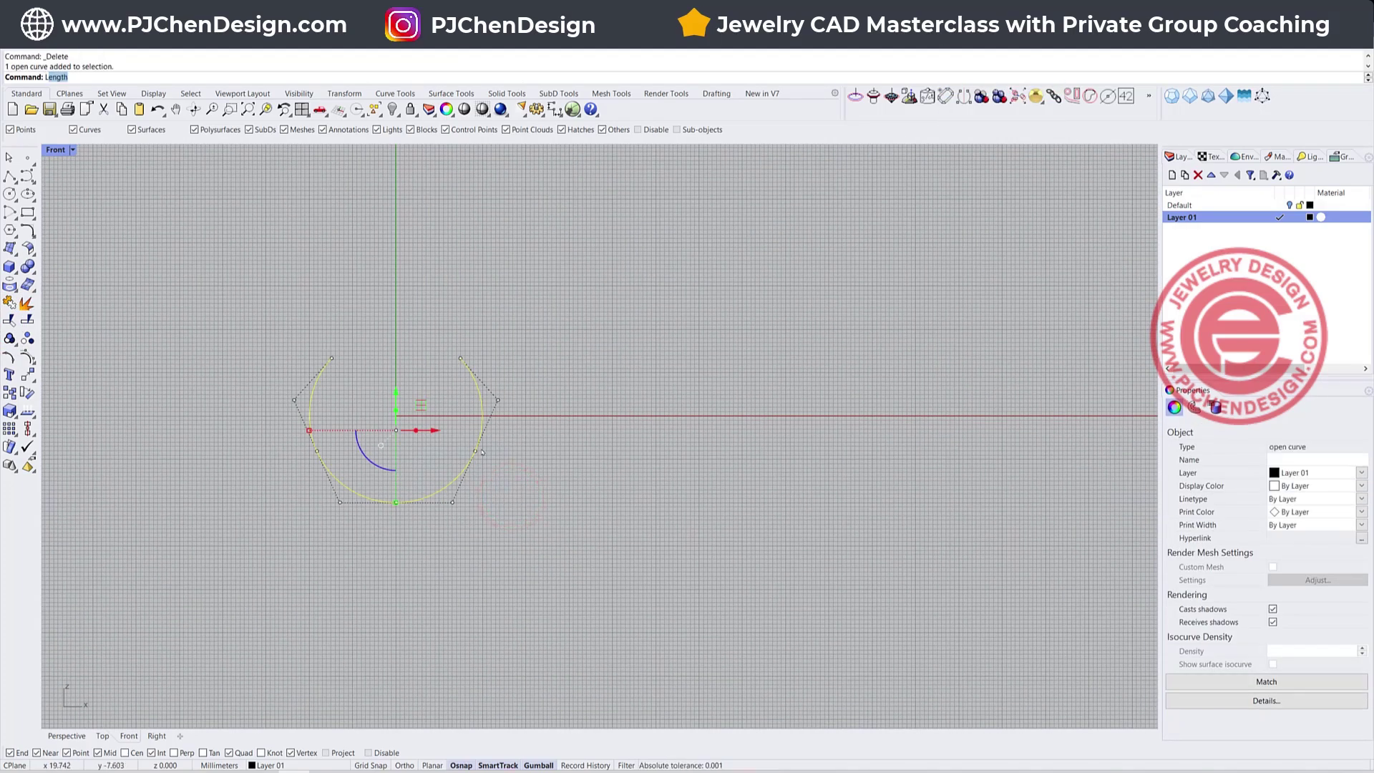
key("Return")
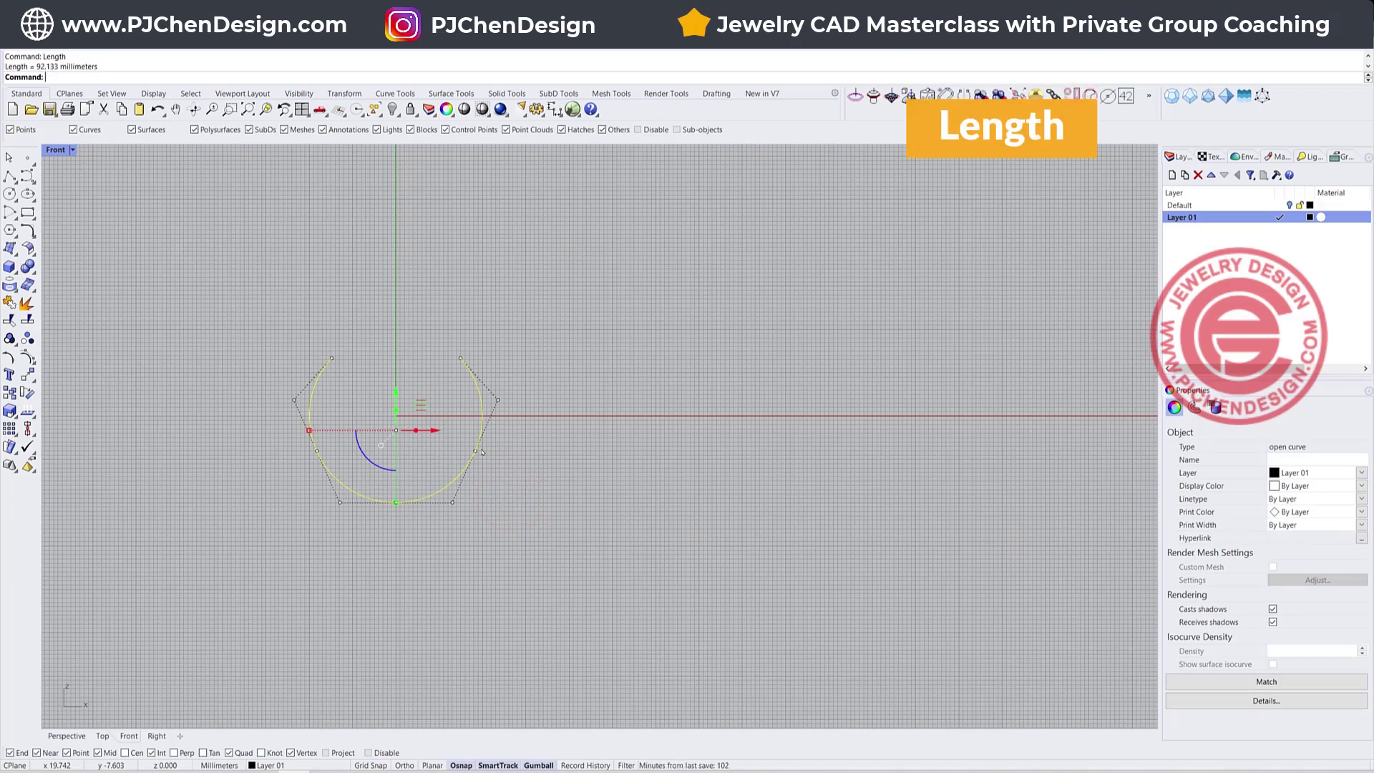
left_click_drag(36, 66, 52, 66)
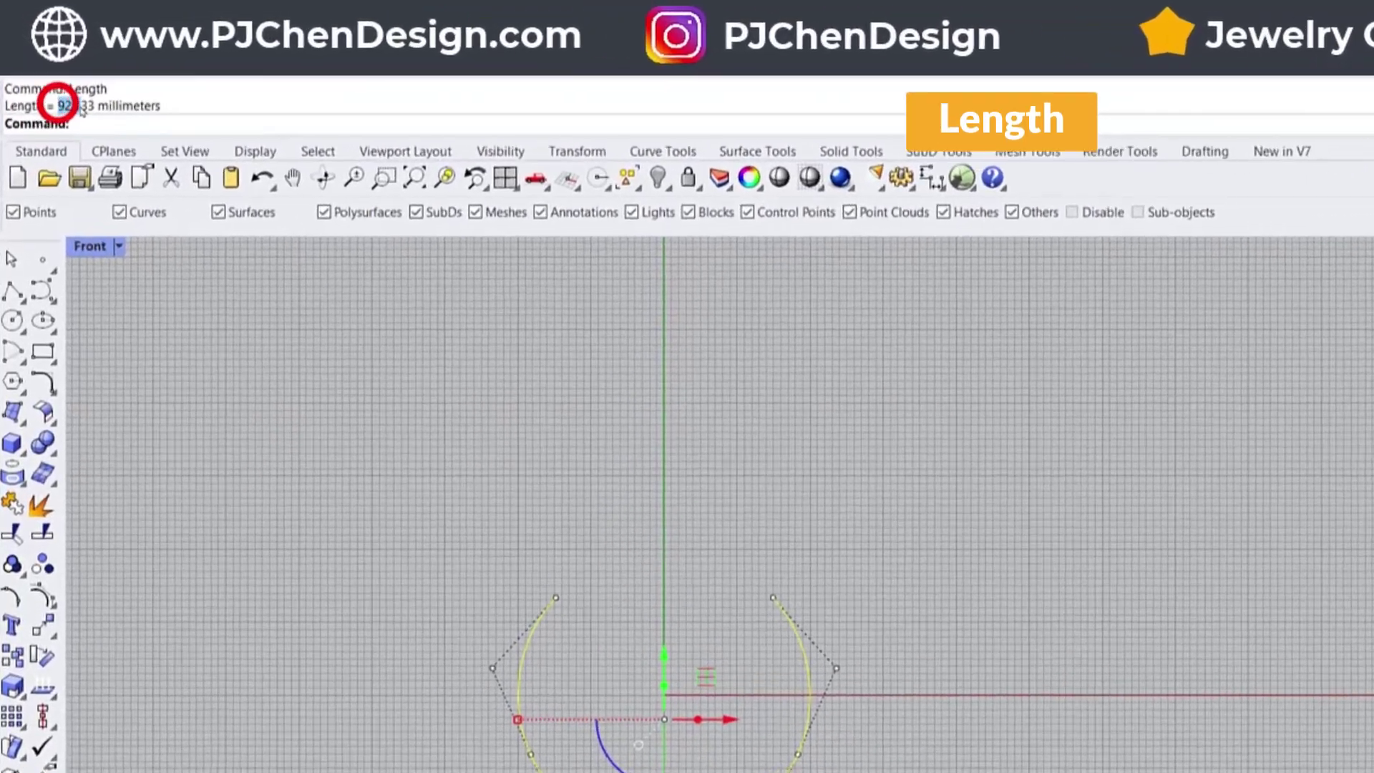
left_click_drag(92, 119, 97, 120)
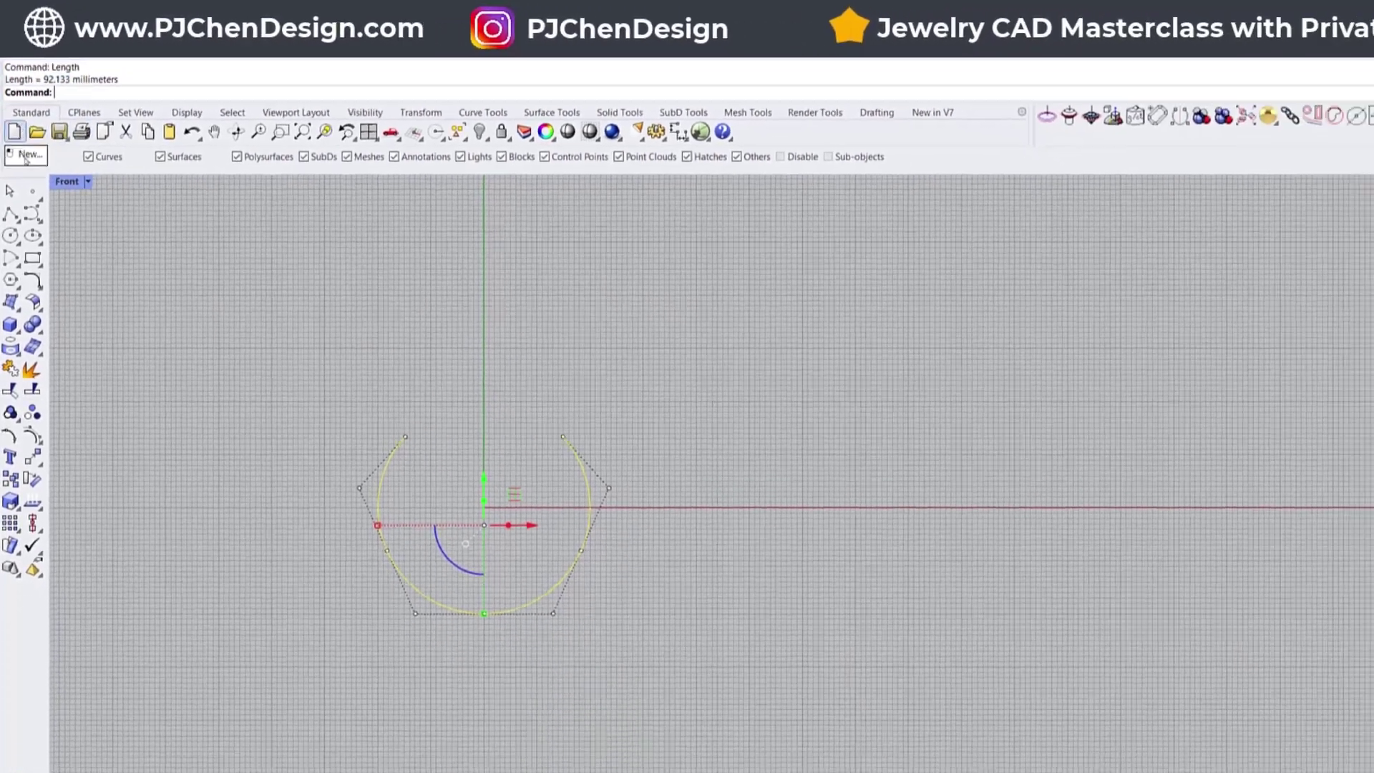
Step: Draw a horizontal polyline segment 92.133 mm long in the Top view, beside the arc
left_click(10, 214)
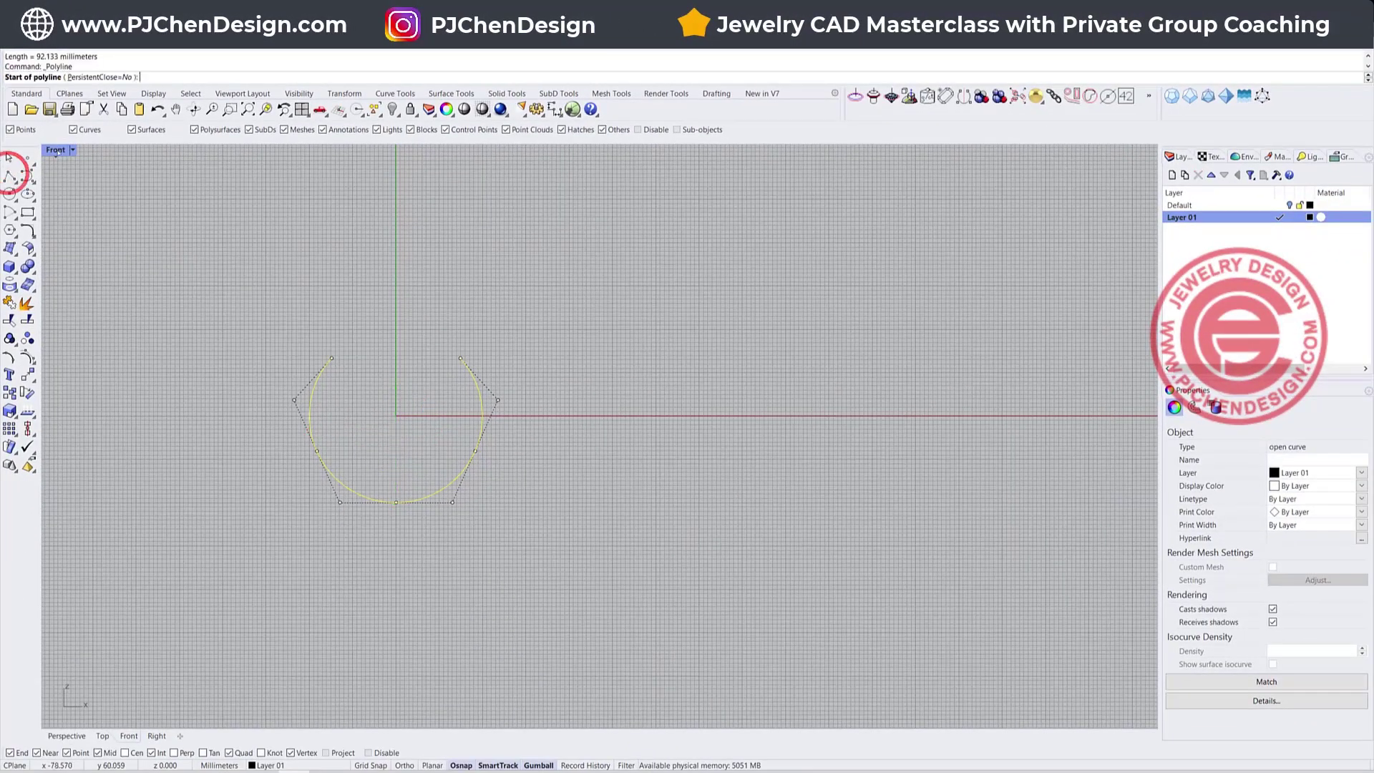
double_click(56, 150)
left_click(295, 245)
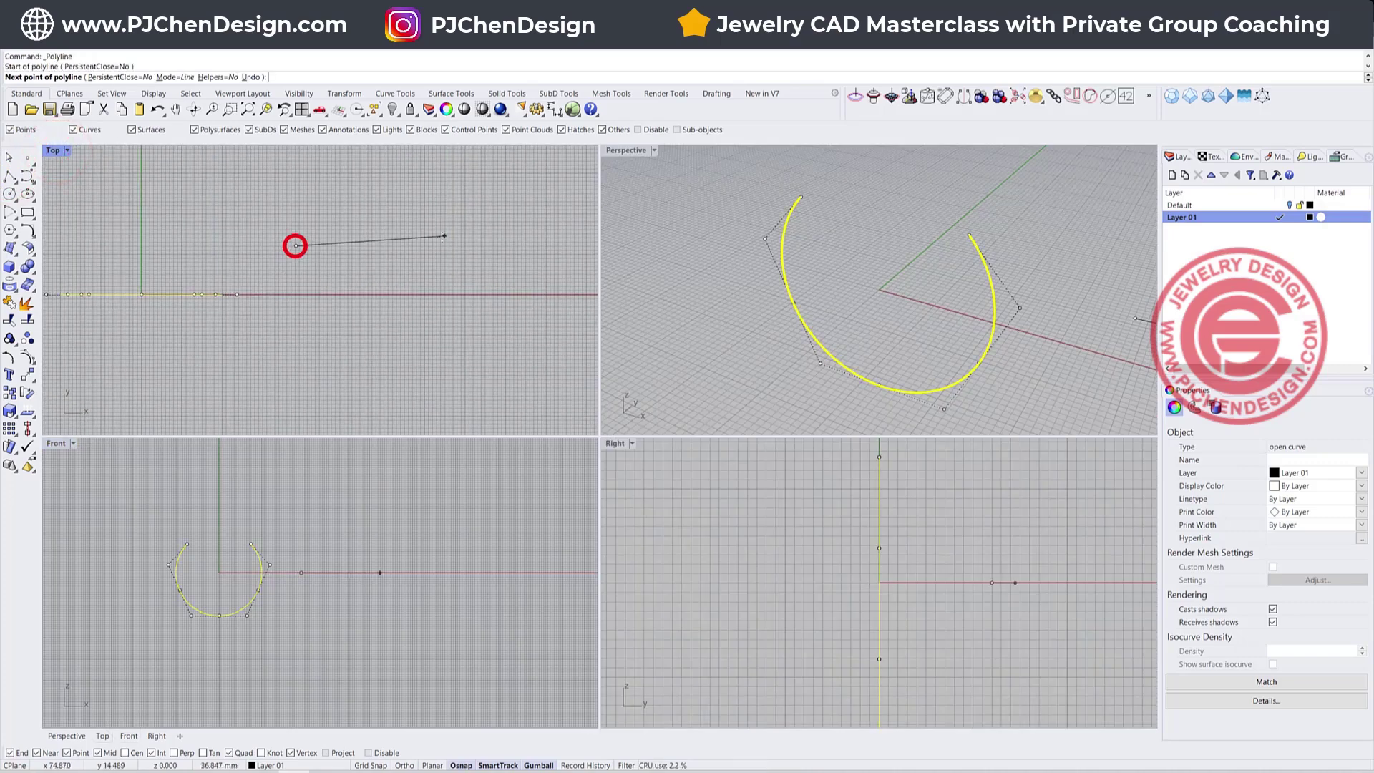
type("92.133")
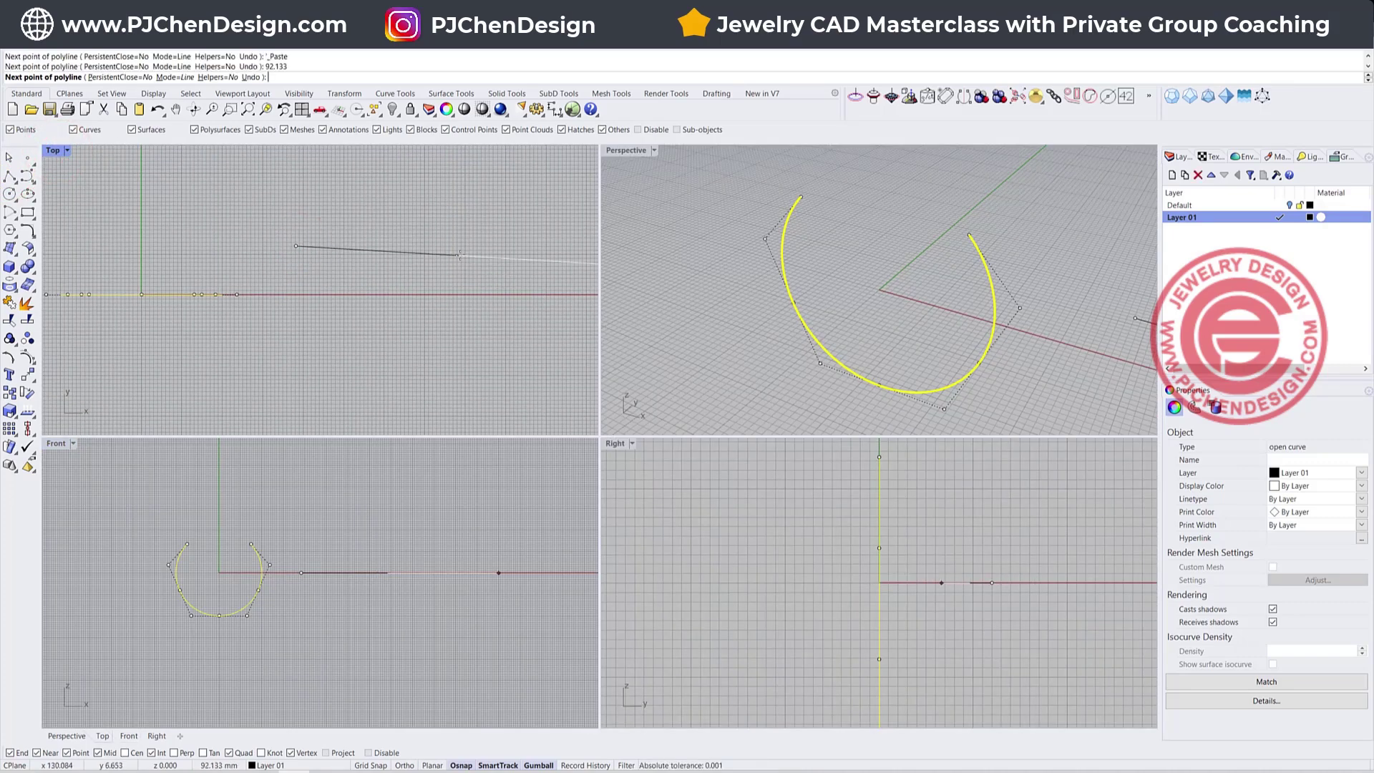
scroll(460, 254, "down", 4)
right_click_drag(429, 265, 285, 287)
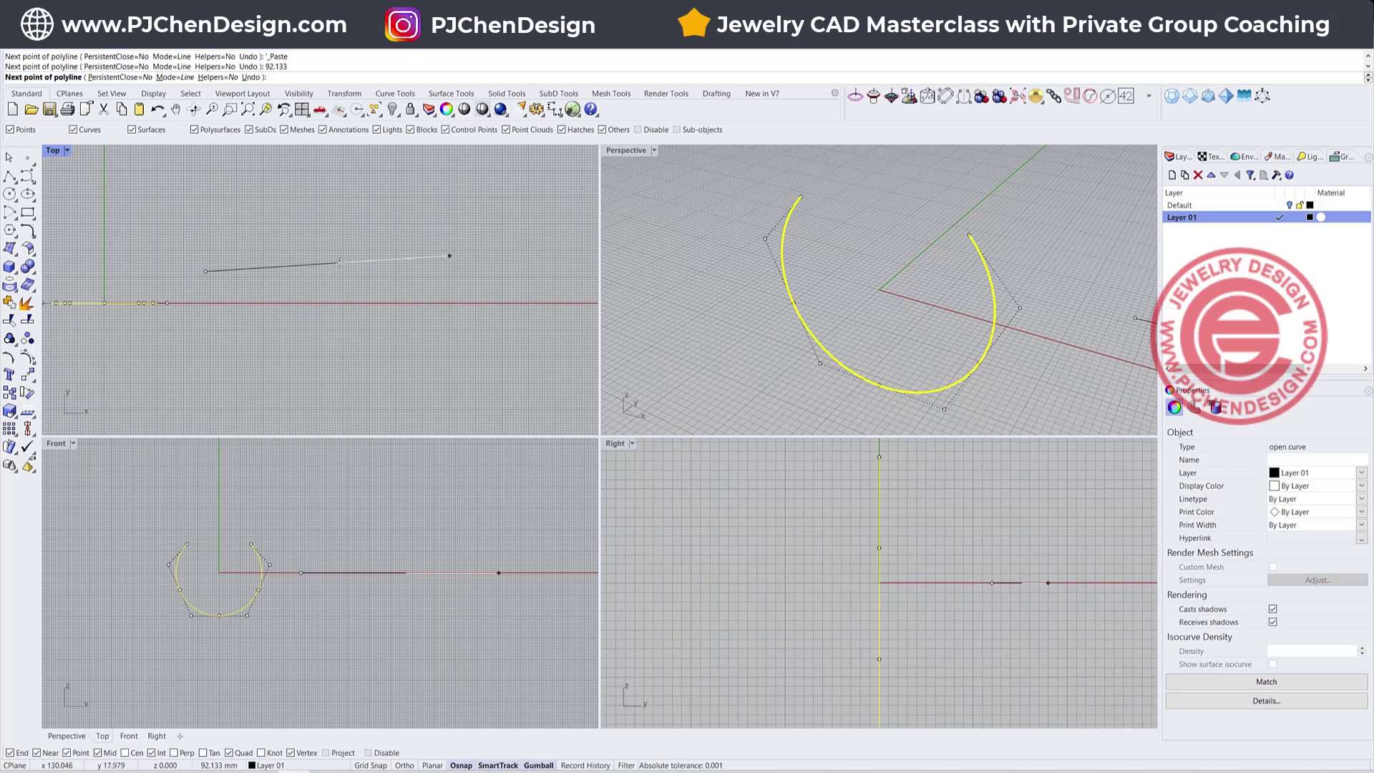
left_click(383, 271, "shift")
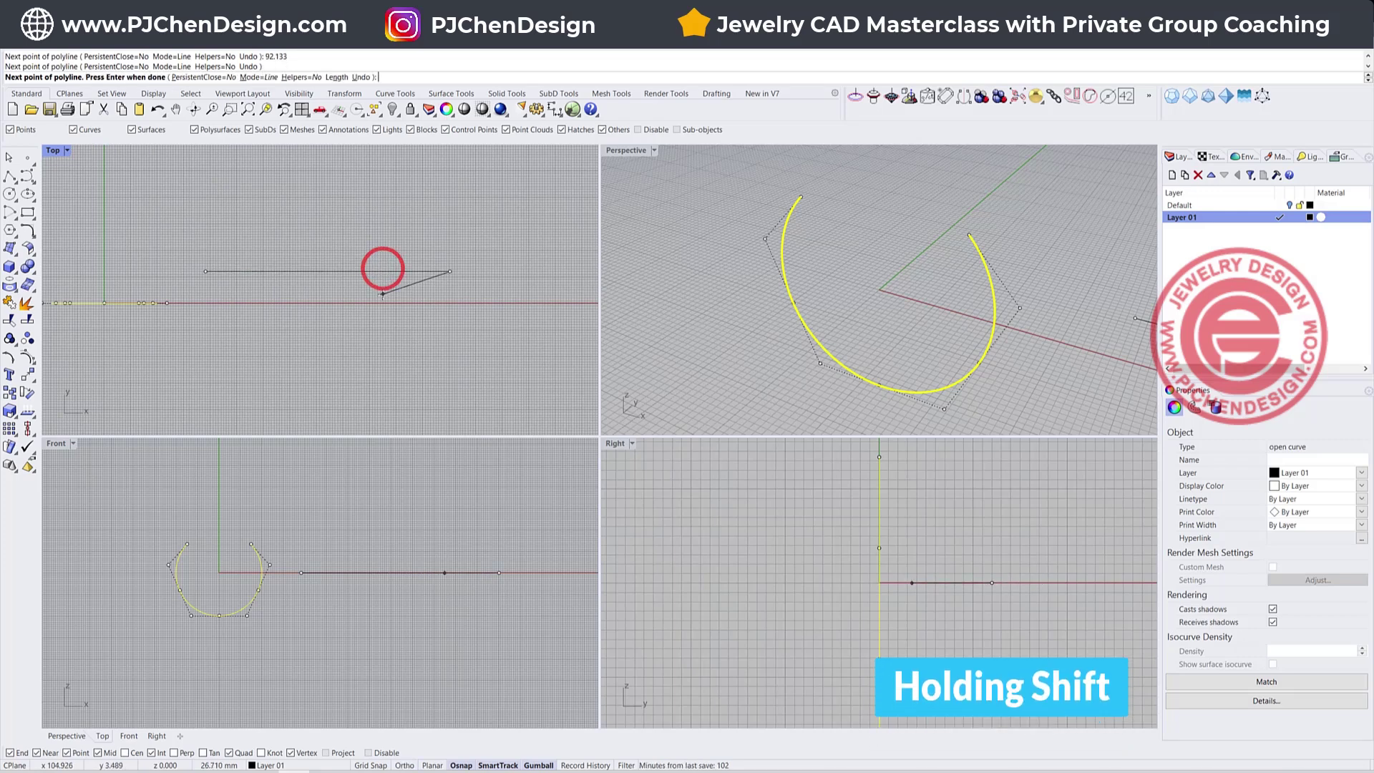
key("Return")
left_click(653, 152)
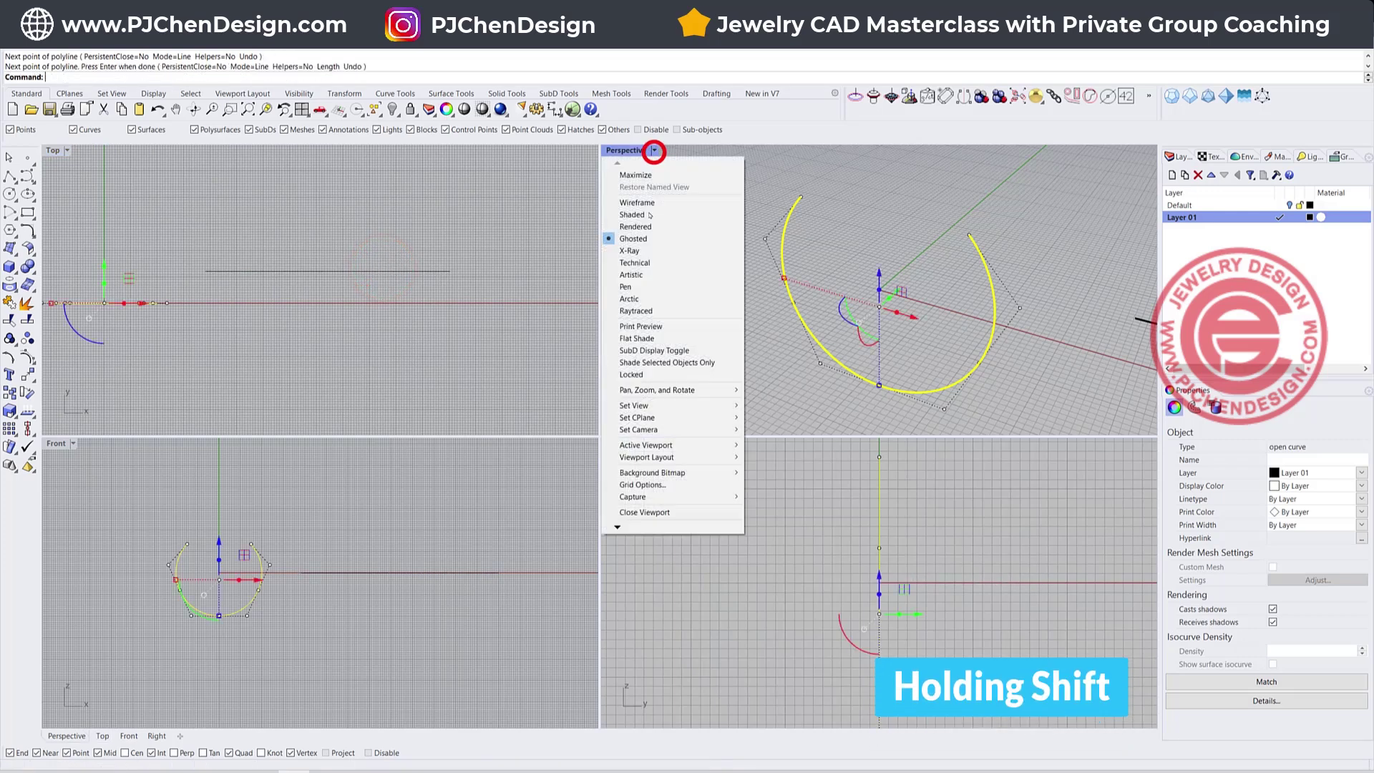
left_click(639, 238)
key("Return")
key("Return")
key("Return")
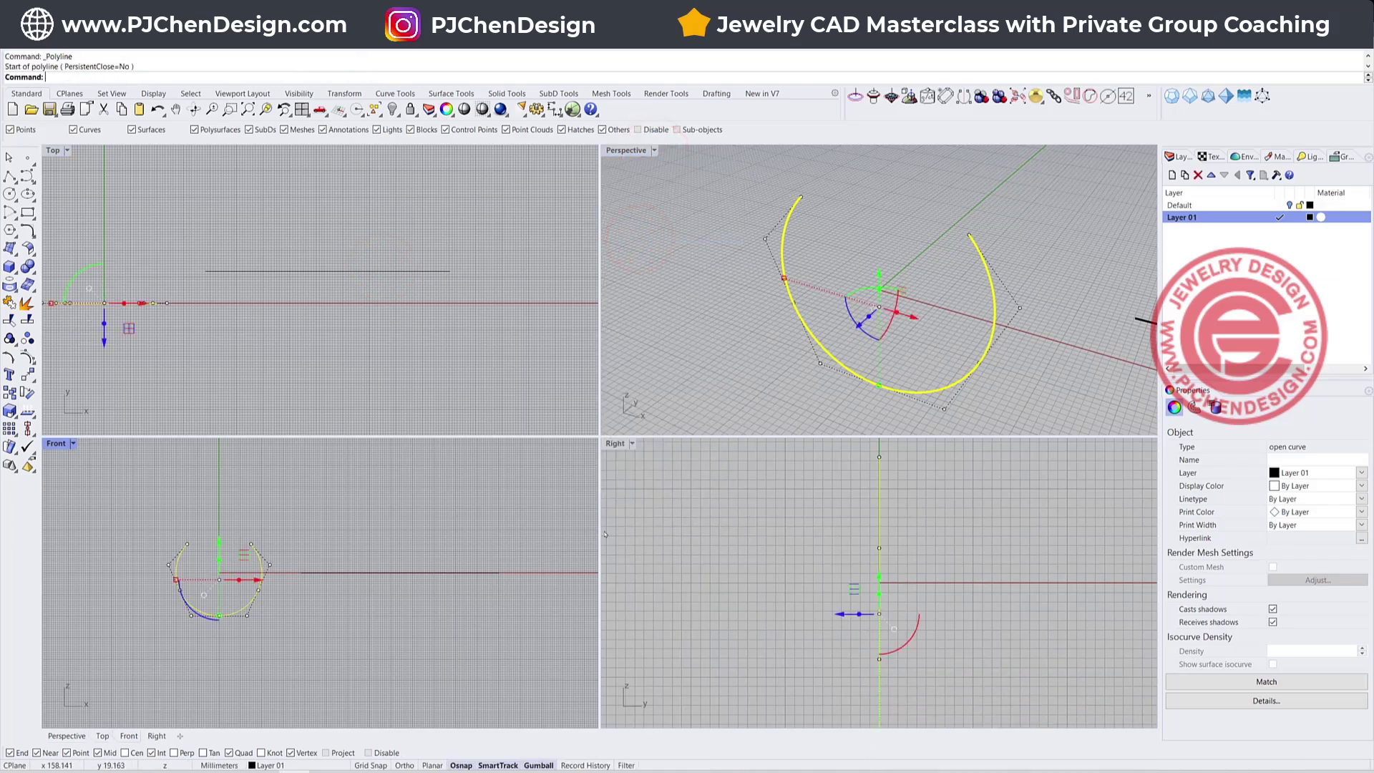
key("Escape")
key("Escape")
Step: Maximize the Perspective view and compare the straight line with the open arc, selecting each in turn
double_click(626, 150)
scroll(799, 321, "down", 8)
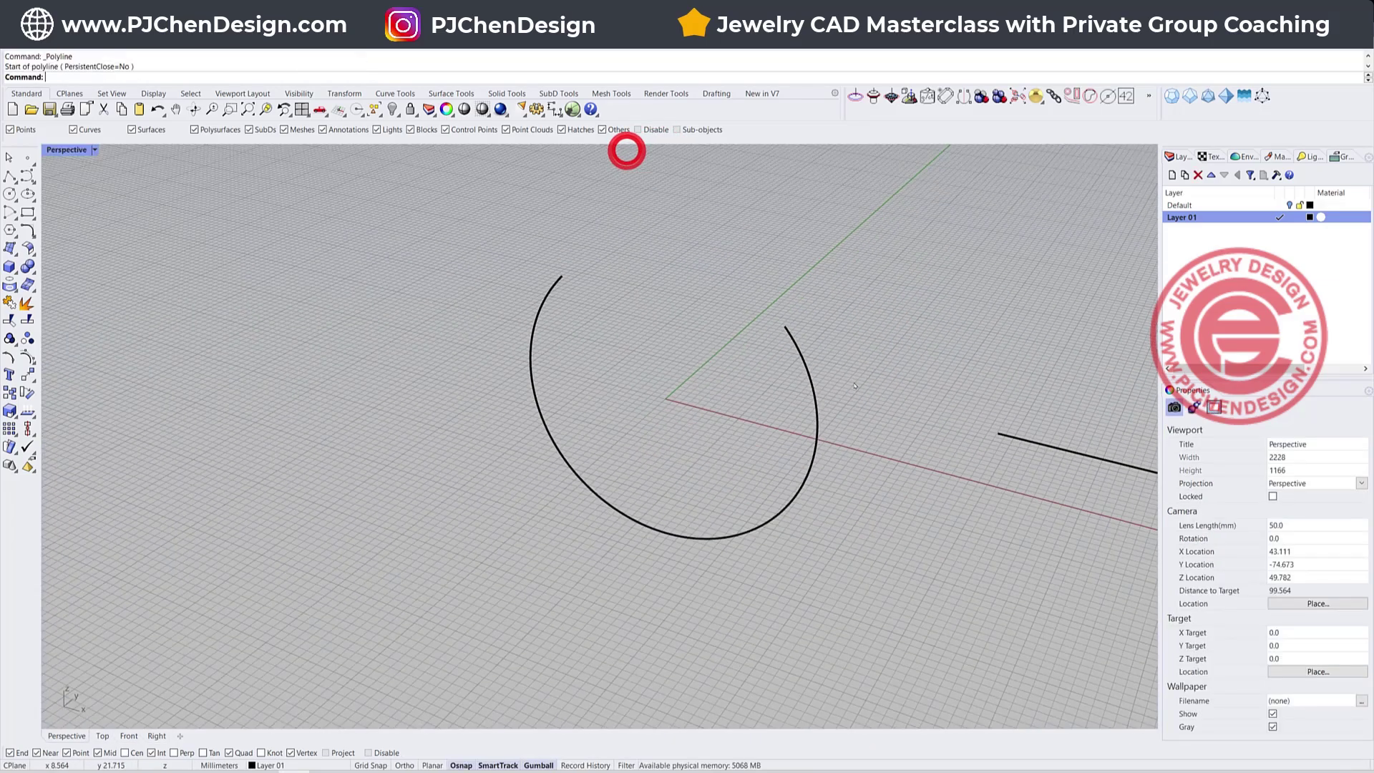
right_click_drag(851, 358, 601, 374, "shift")
left_click_drag(675, 307, 747, 458)
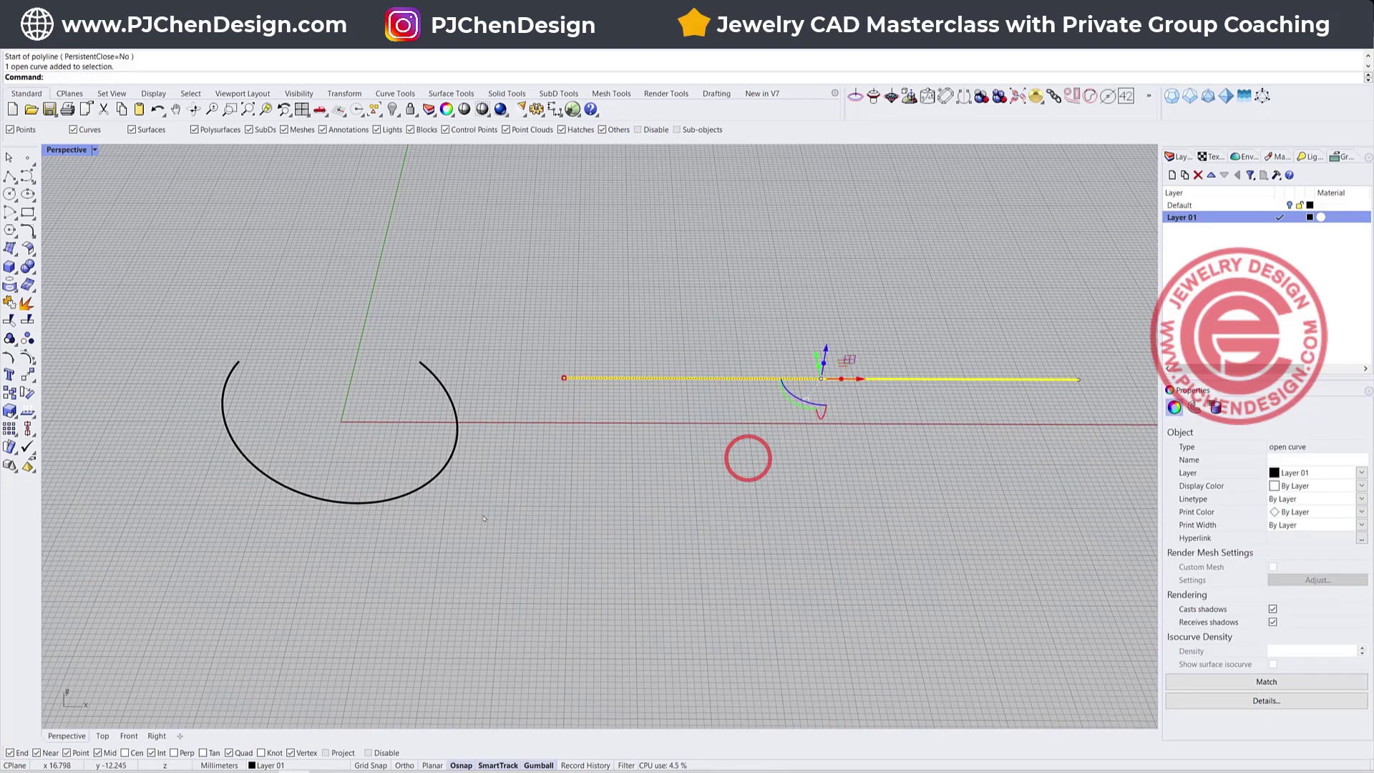
left_click_drag(368, 458, 478, 520)
right_click_drag(689, 430, 570, 429, "shift")
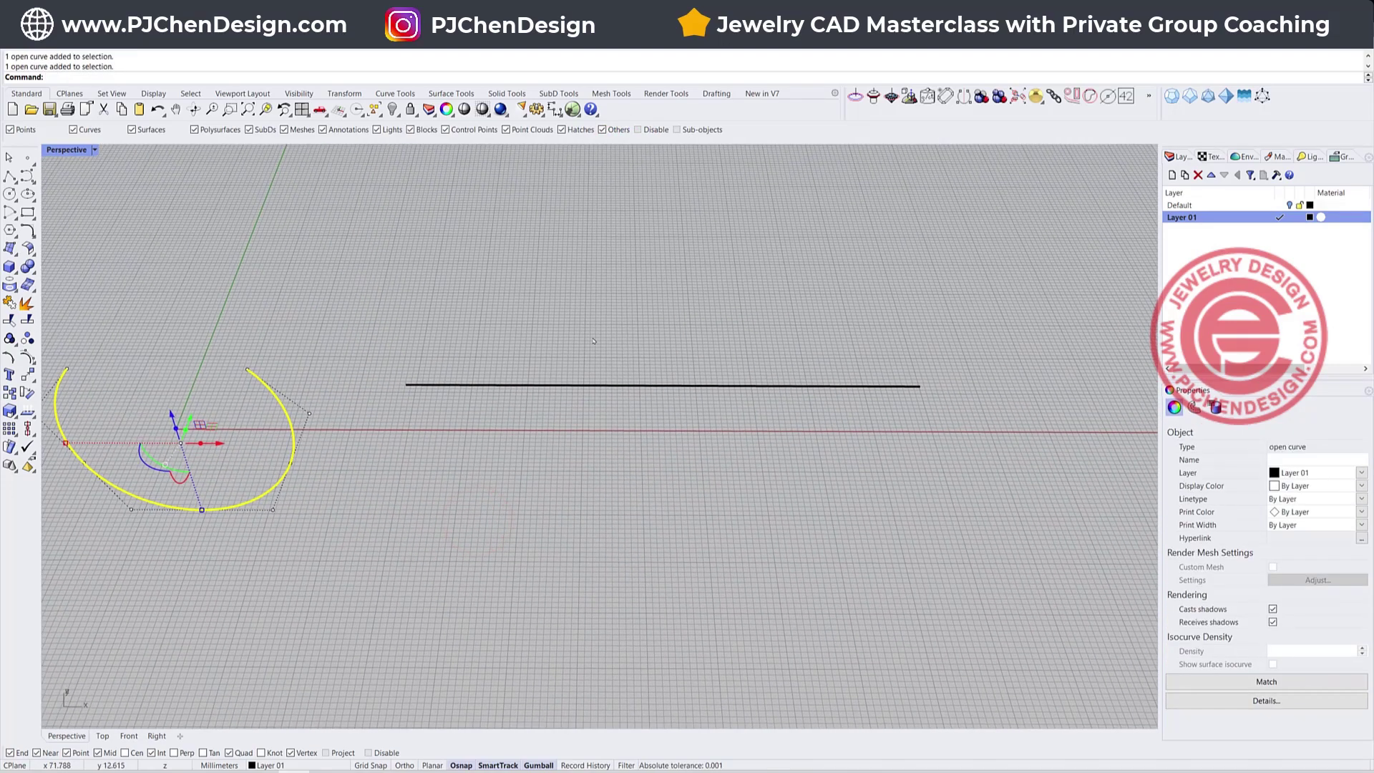
Step: Try a round-capped pipe along the straight line with start and end diameters of 3 mm, and undo it
left_click(586, 385)
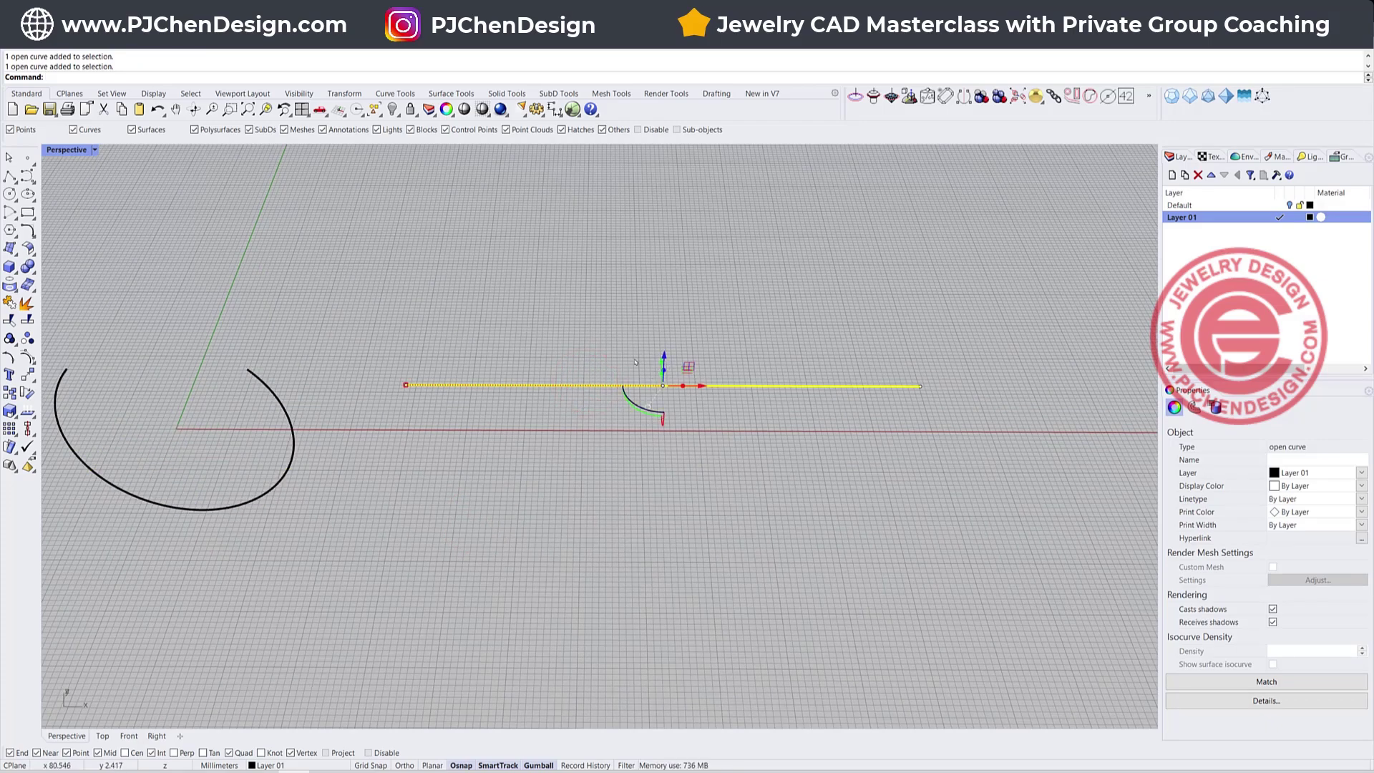
double_click(72, 150)
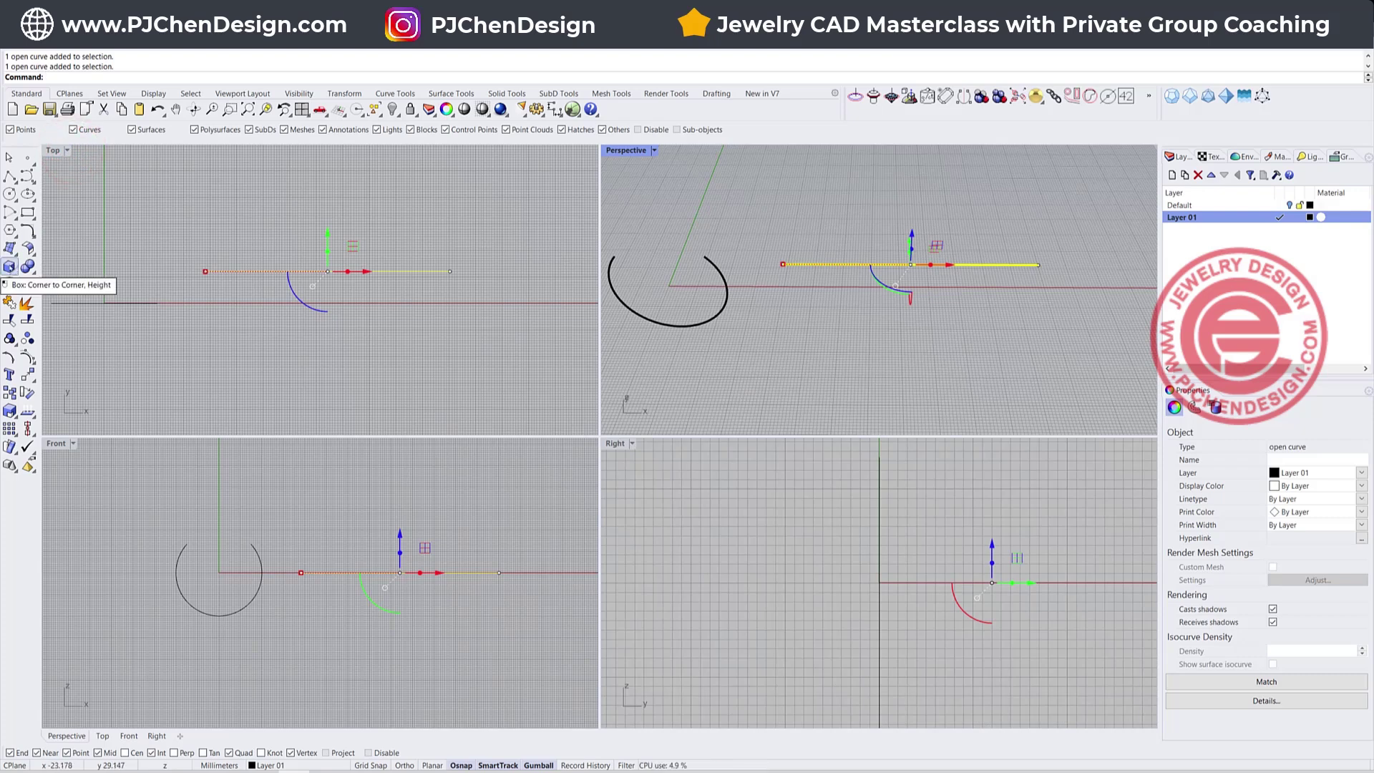
left_click(9, 267)
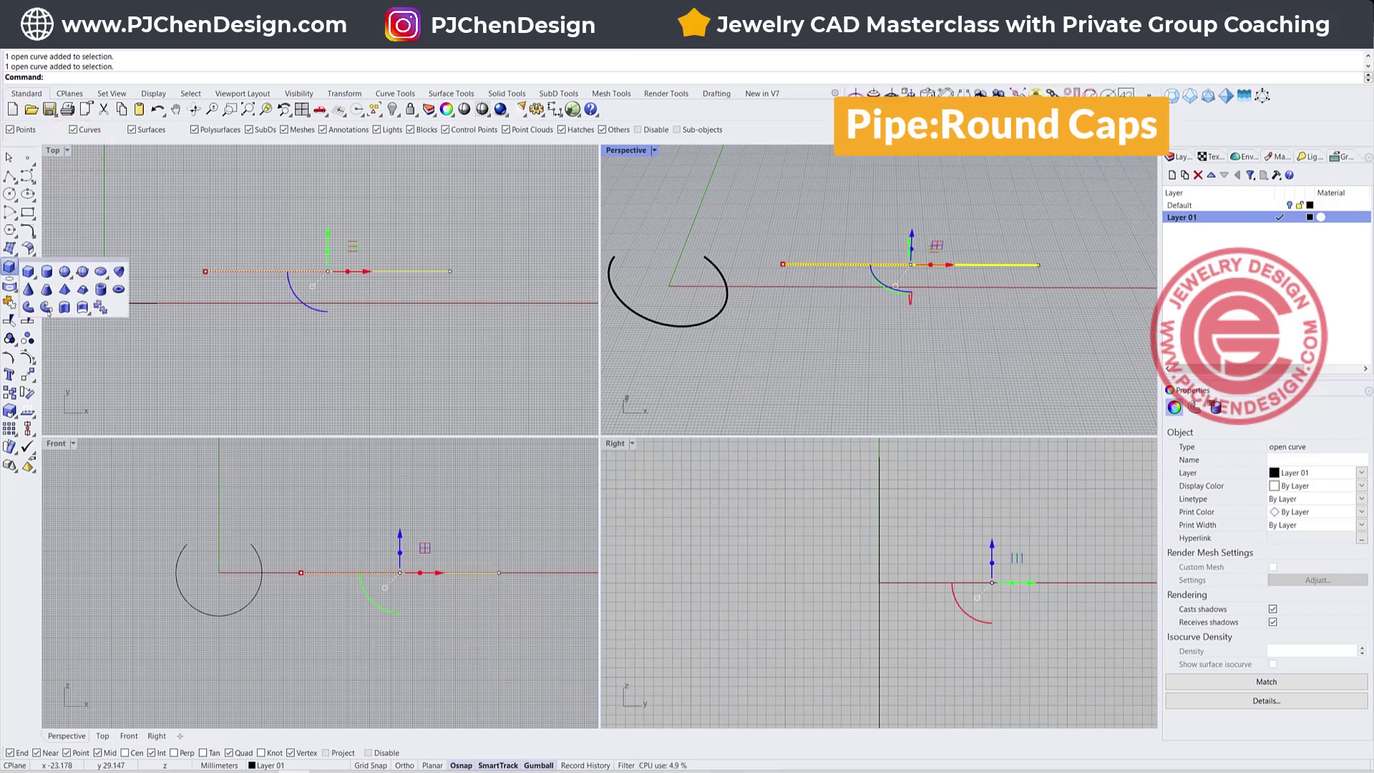
left_click(45, 309)
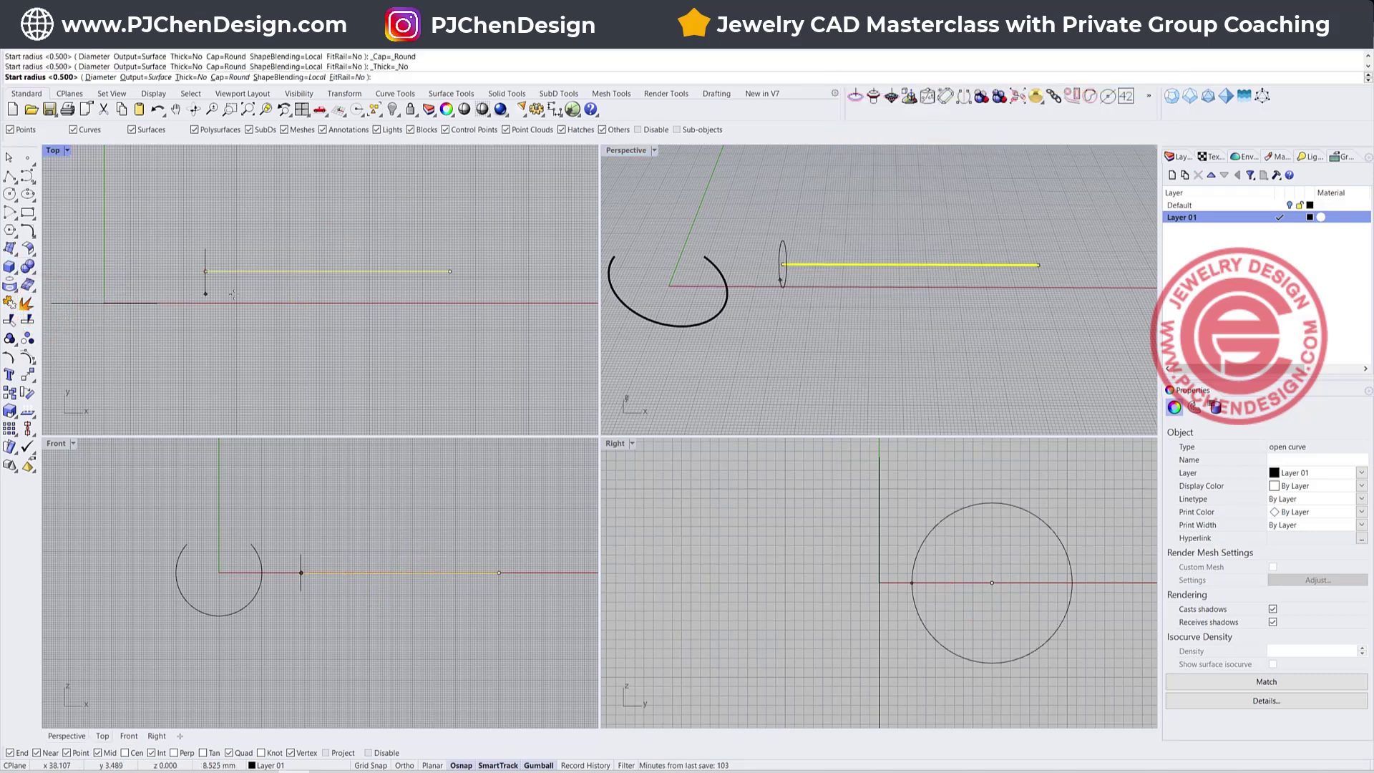
left_click(100, 77)
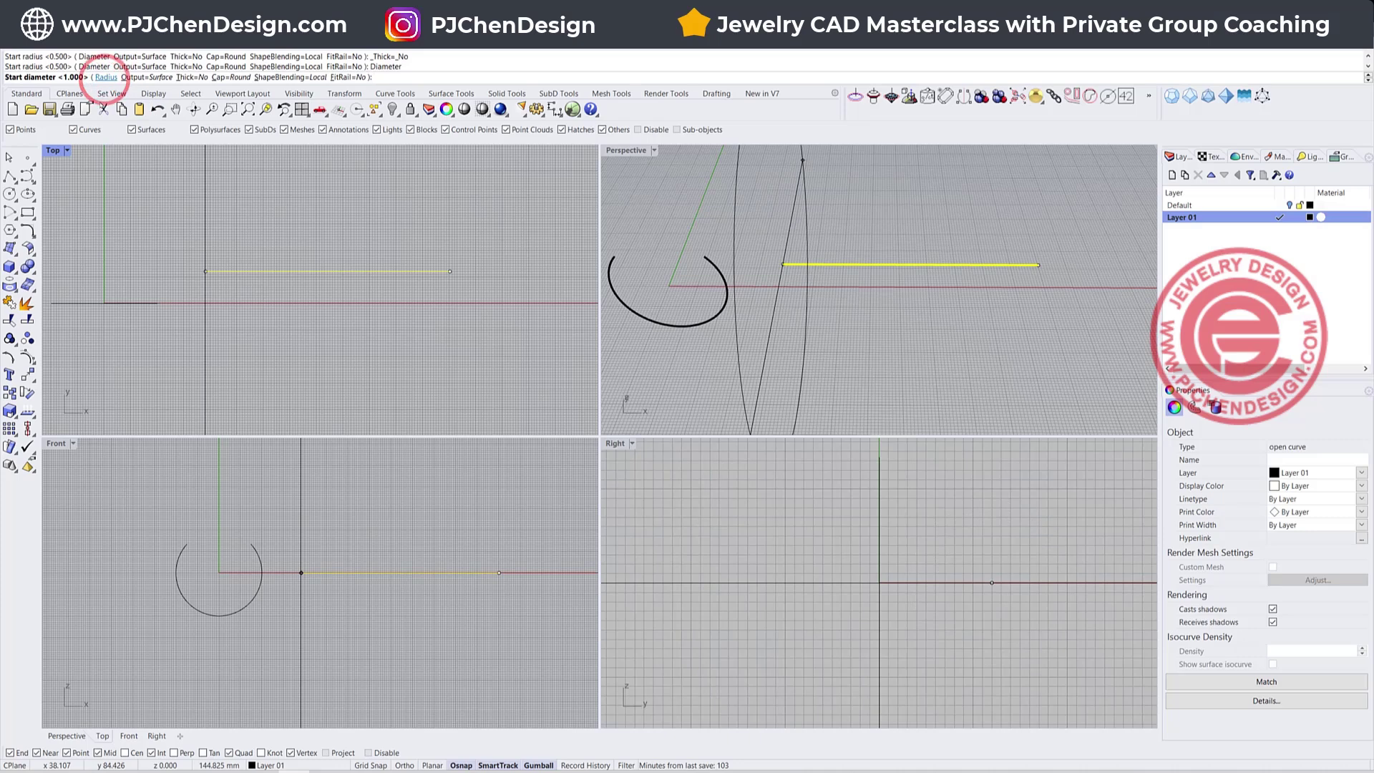
type("3")
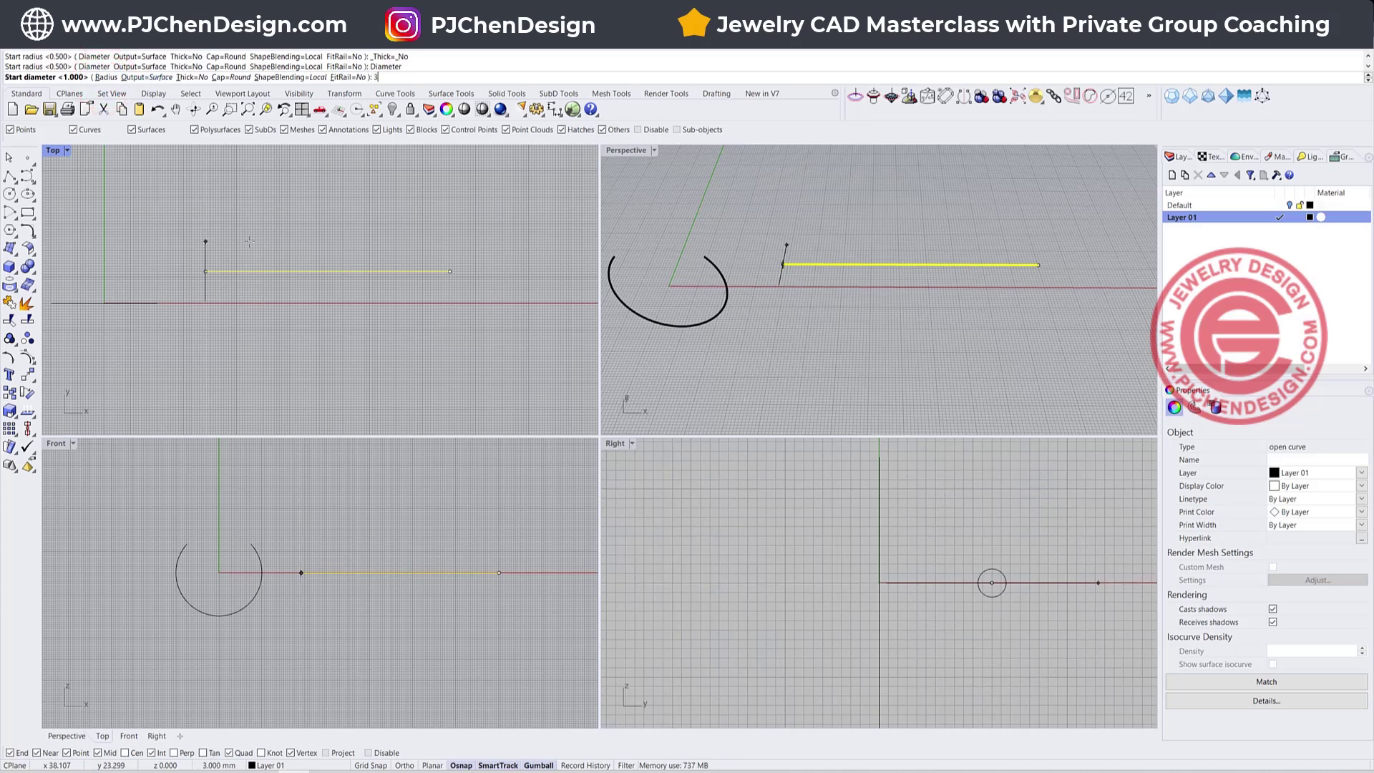
key("Return")
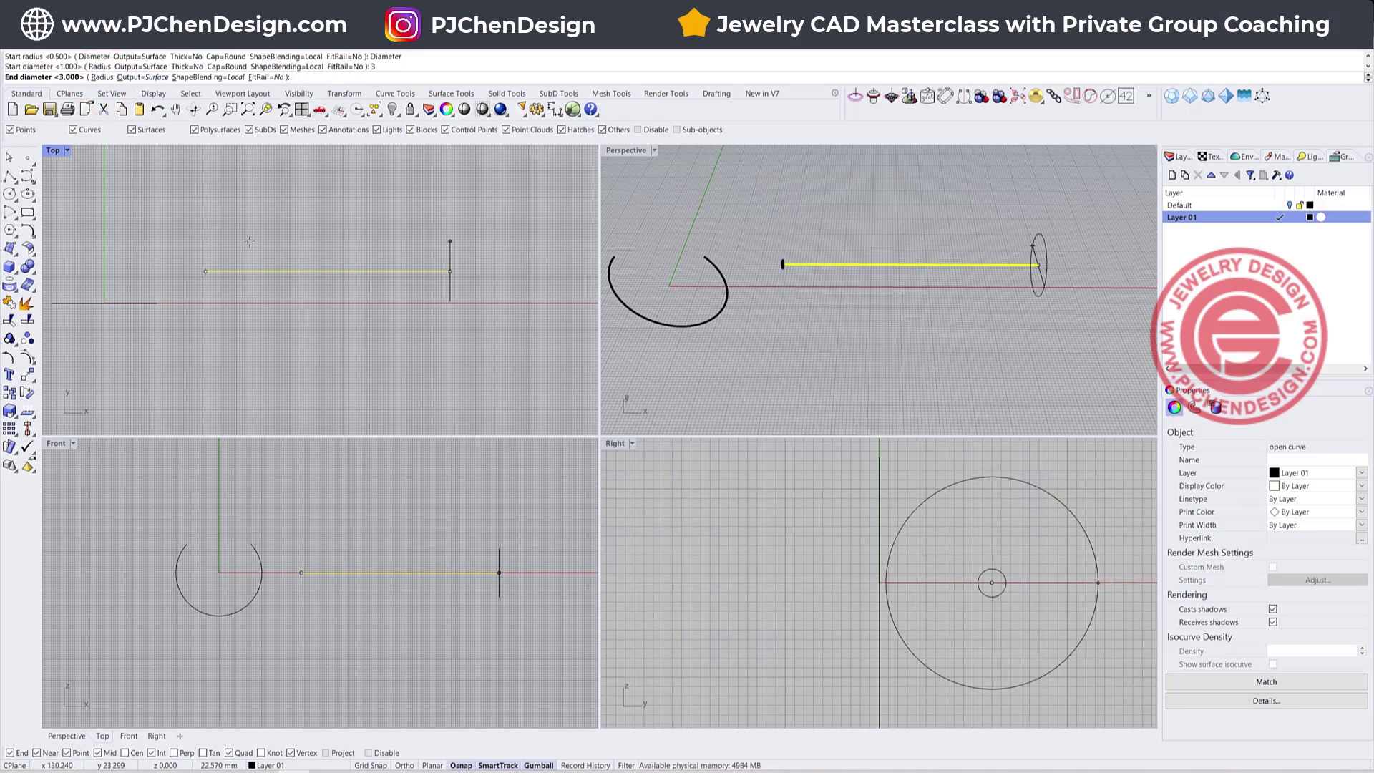
key("Return")
key("Return")
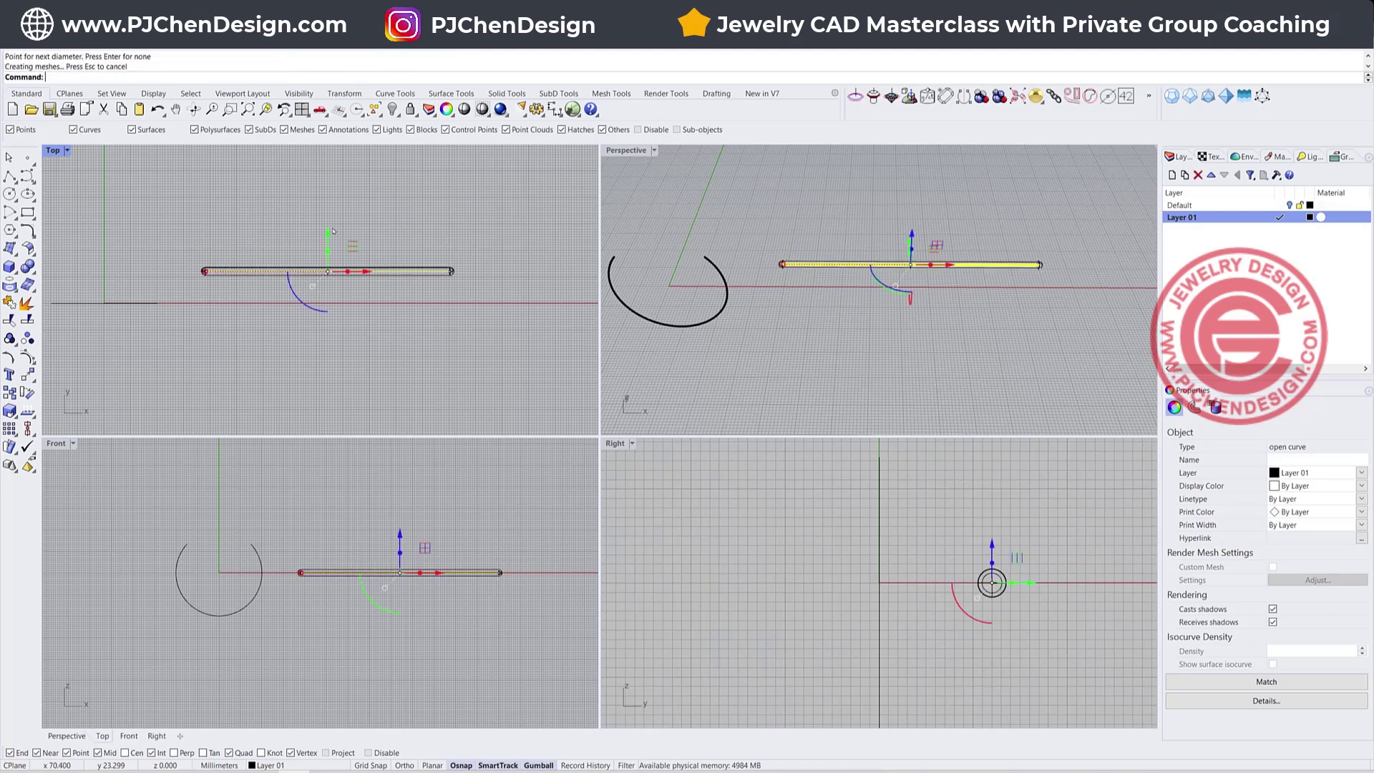
key("ctrl+z")
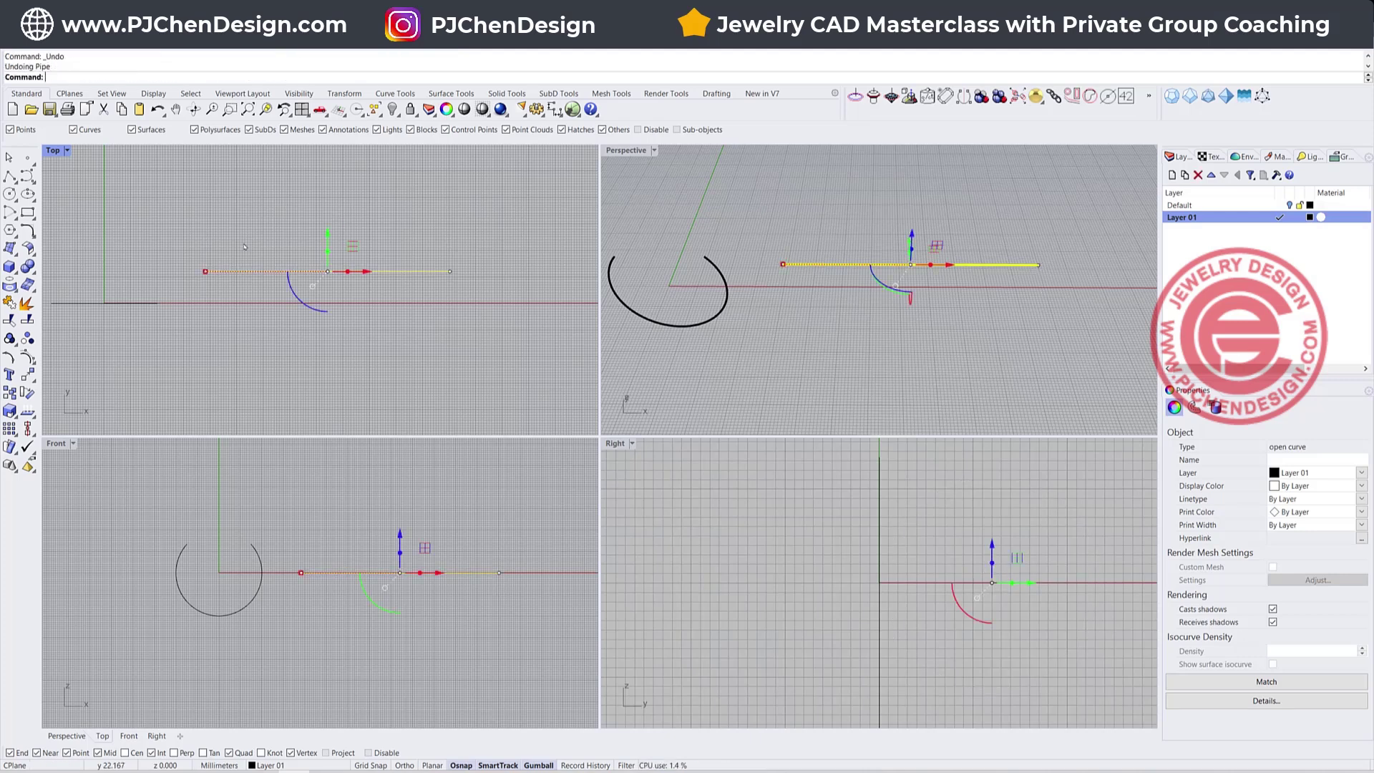
Step: Create a round-capped pipe along the straight line with start and end diameters of 4 mm
key("Return")
type("4")
key("Return")
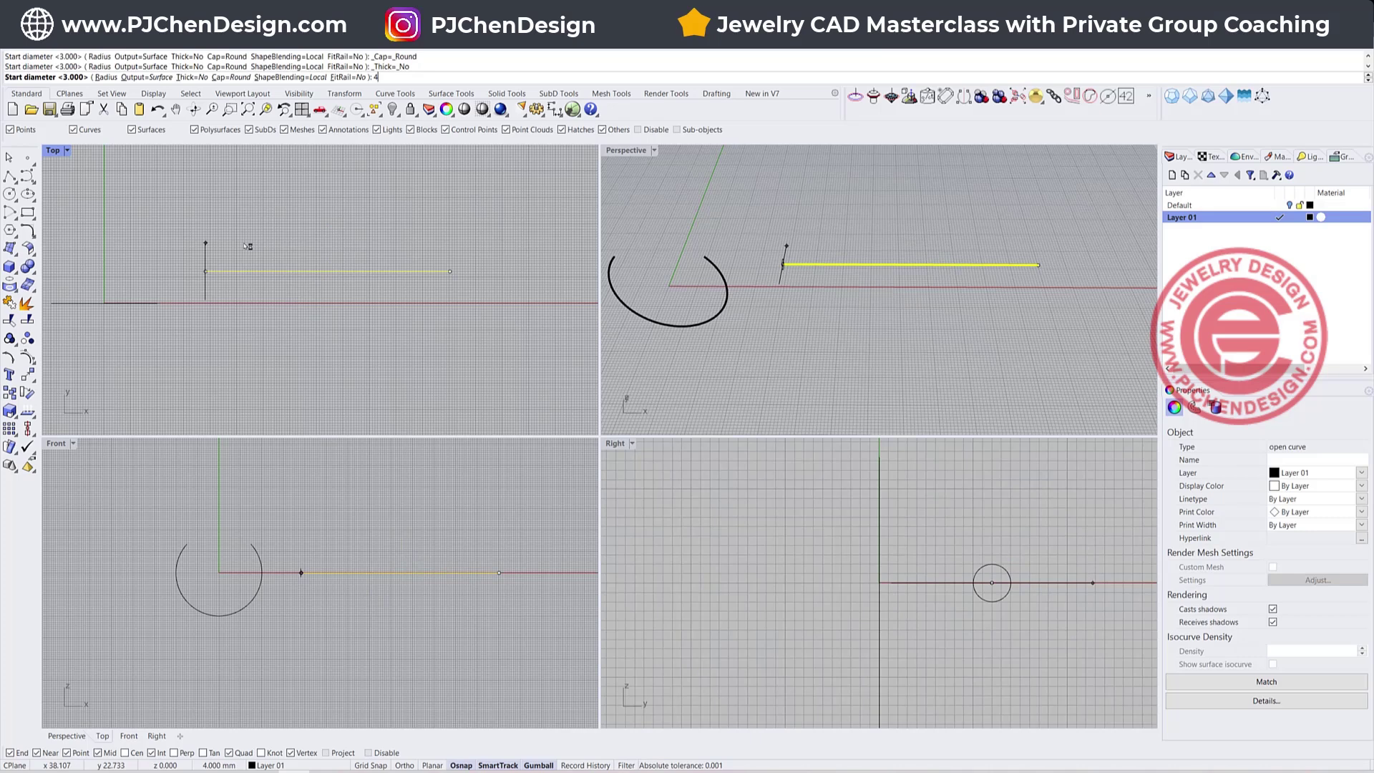
key("Return")
key("Return")
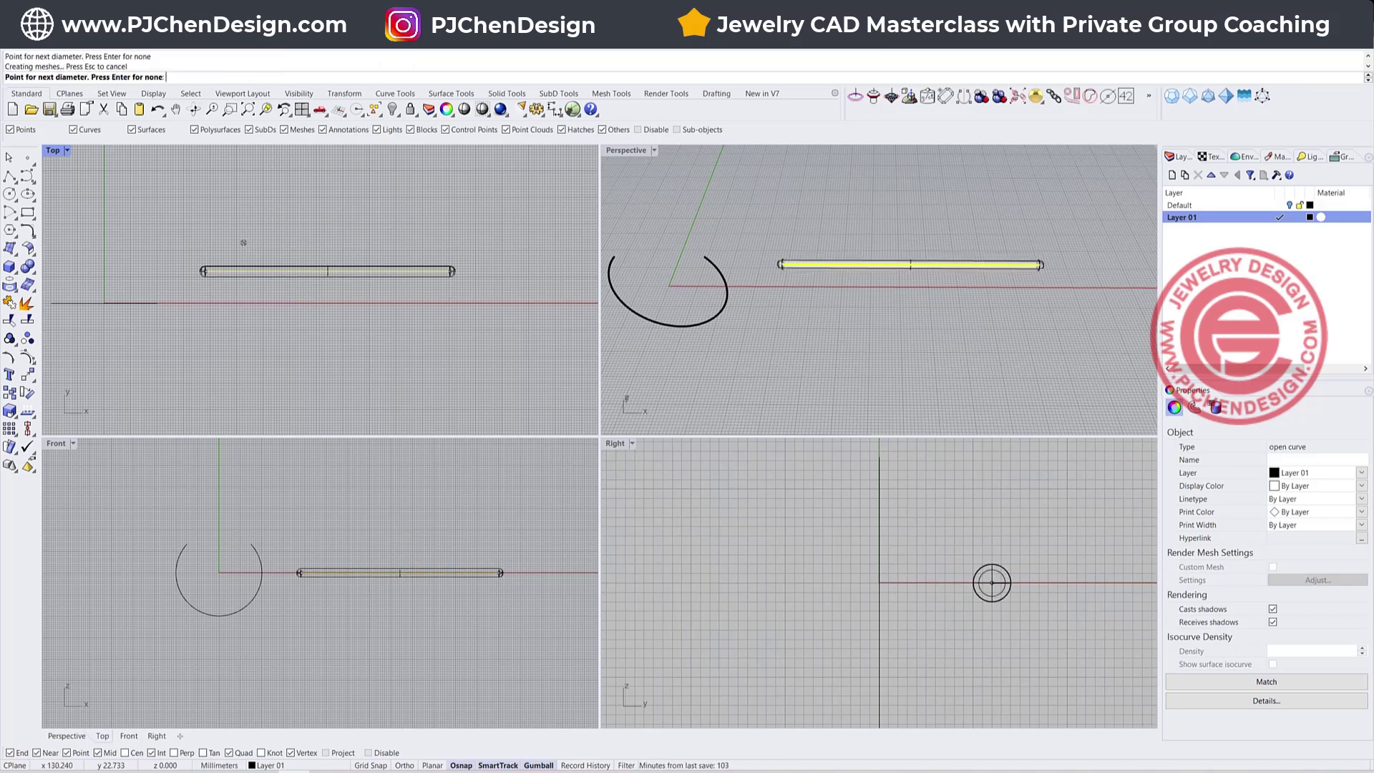
left_click(332, 325)
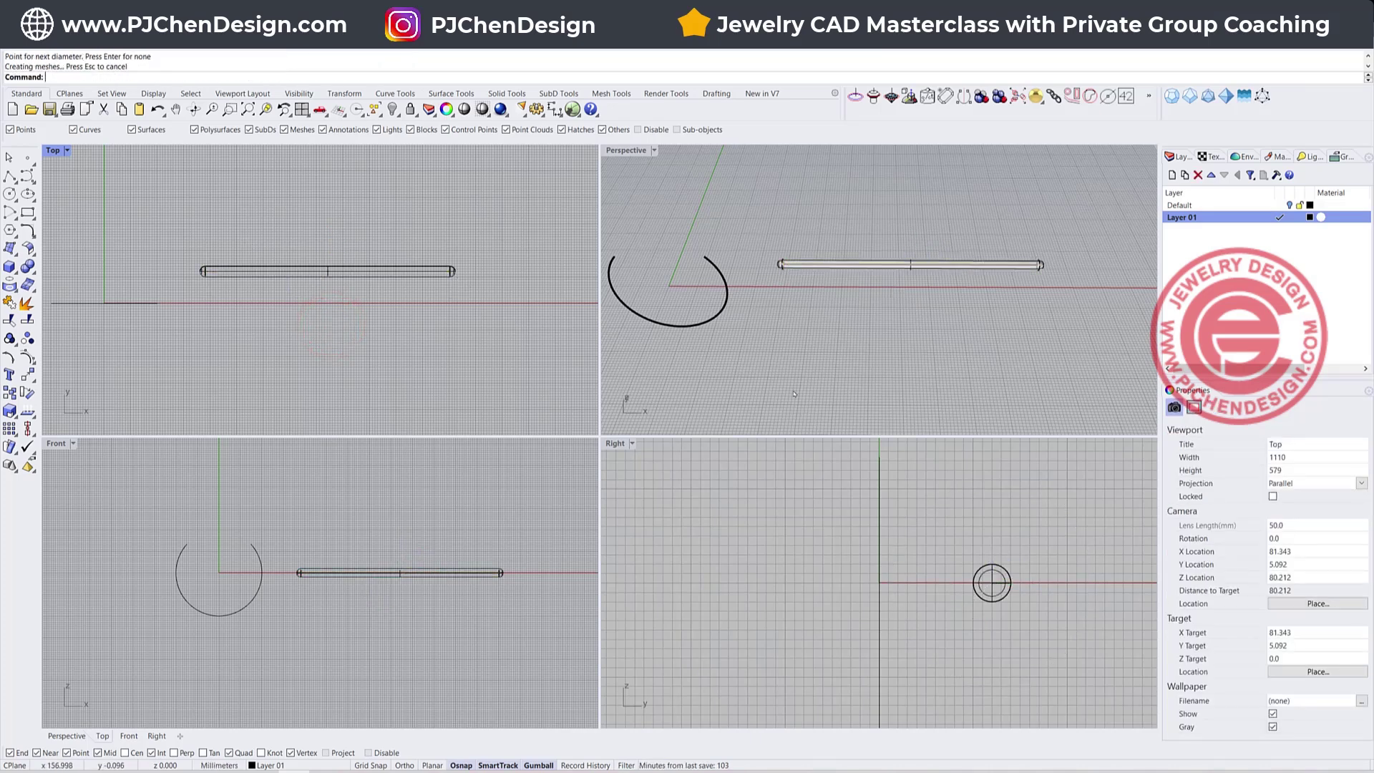
Step: Duplicate the pipe sideways in the Right view and scale the copy down uniformly so that it slightly overlaps the original
scroll(1002, 560, "up", 5)
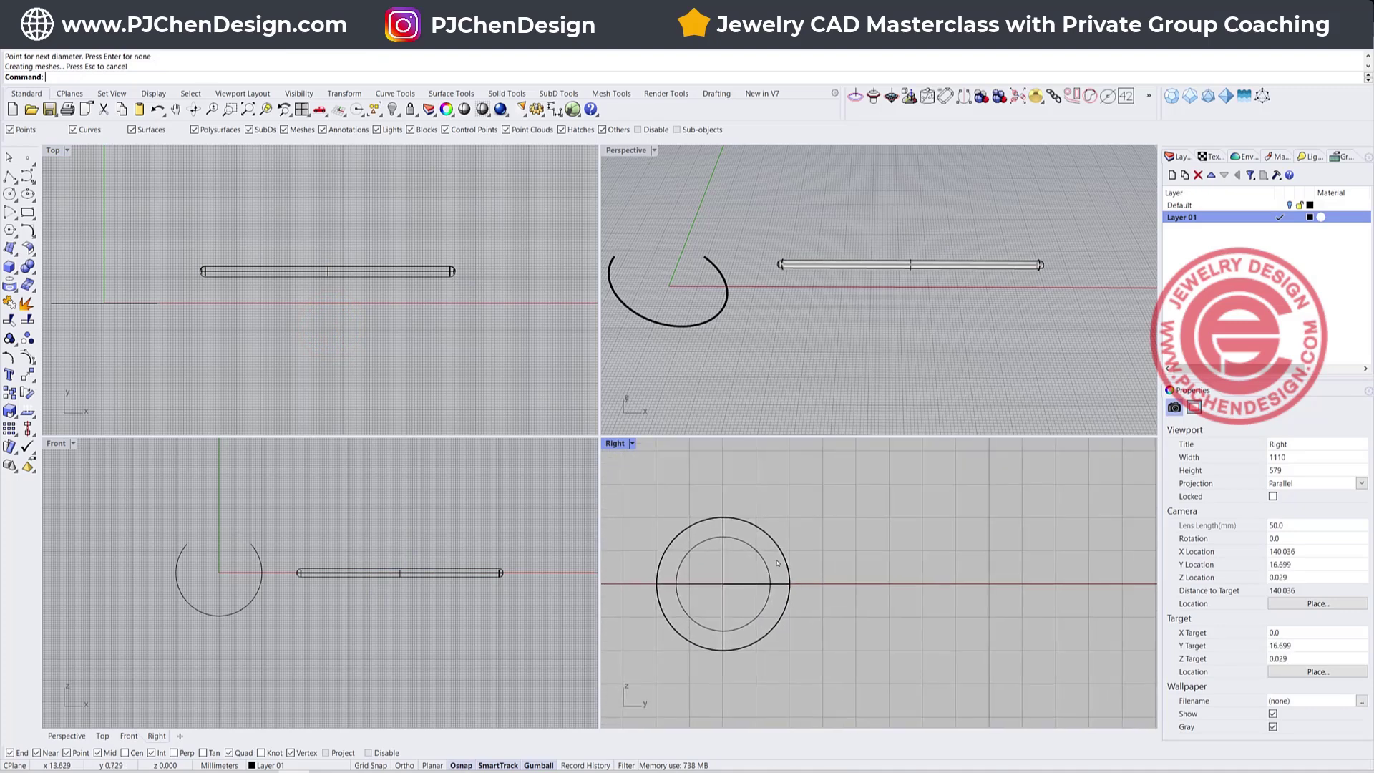
left_click(782, 554)
left_click_drag(762, 584, 858, 589)
key("ctrl+z")
left_click_drag(762, 585, 855, 590)
key("alt")
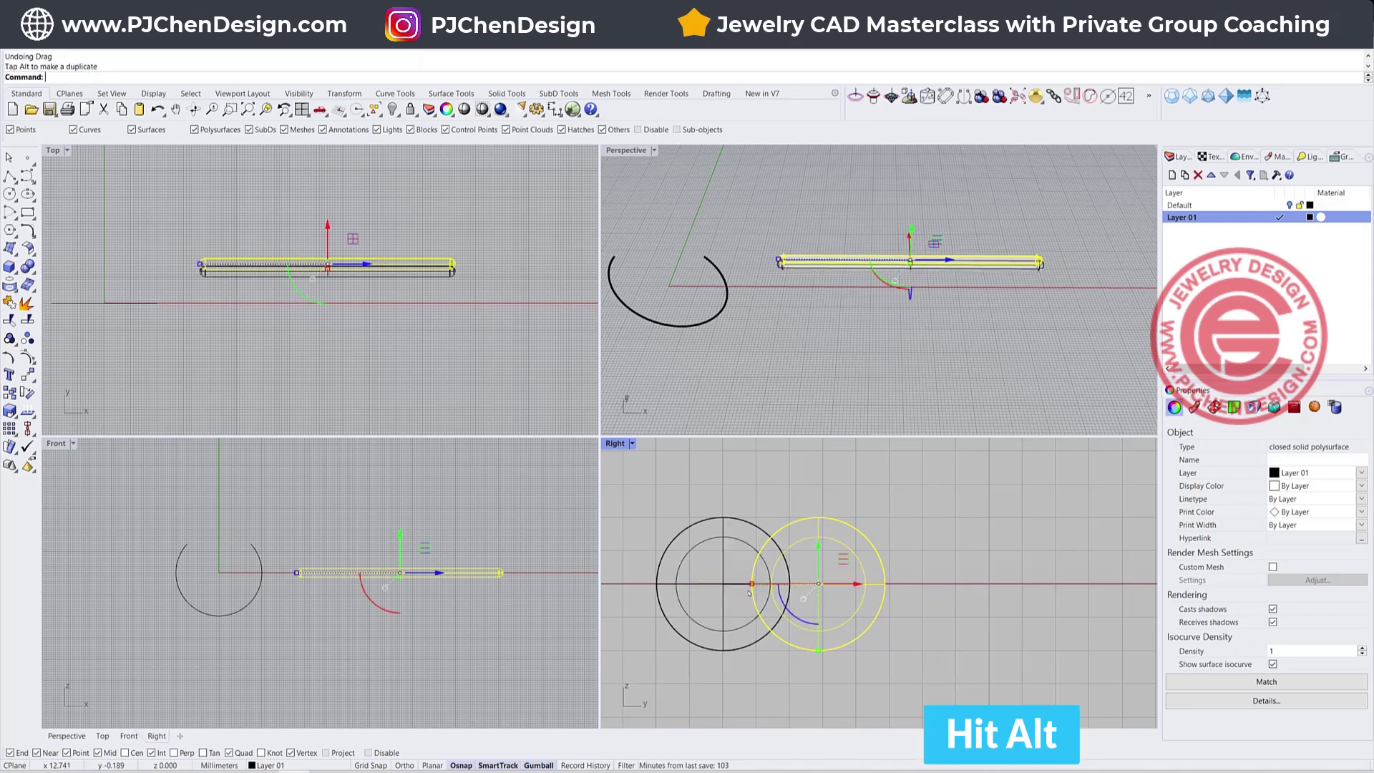
left_click_drag(751, 584, 770, 589)
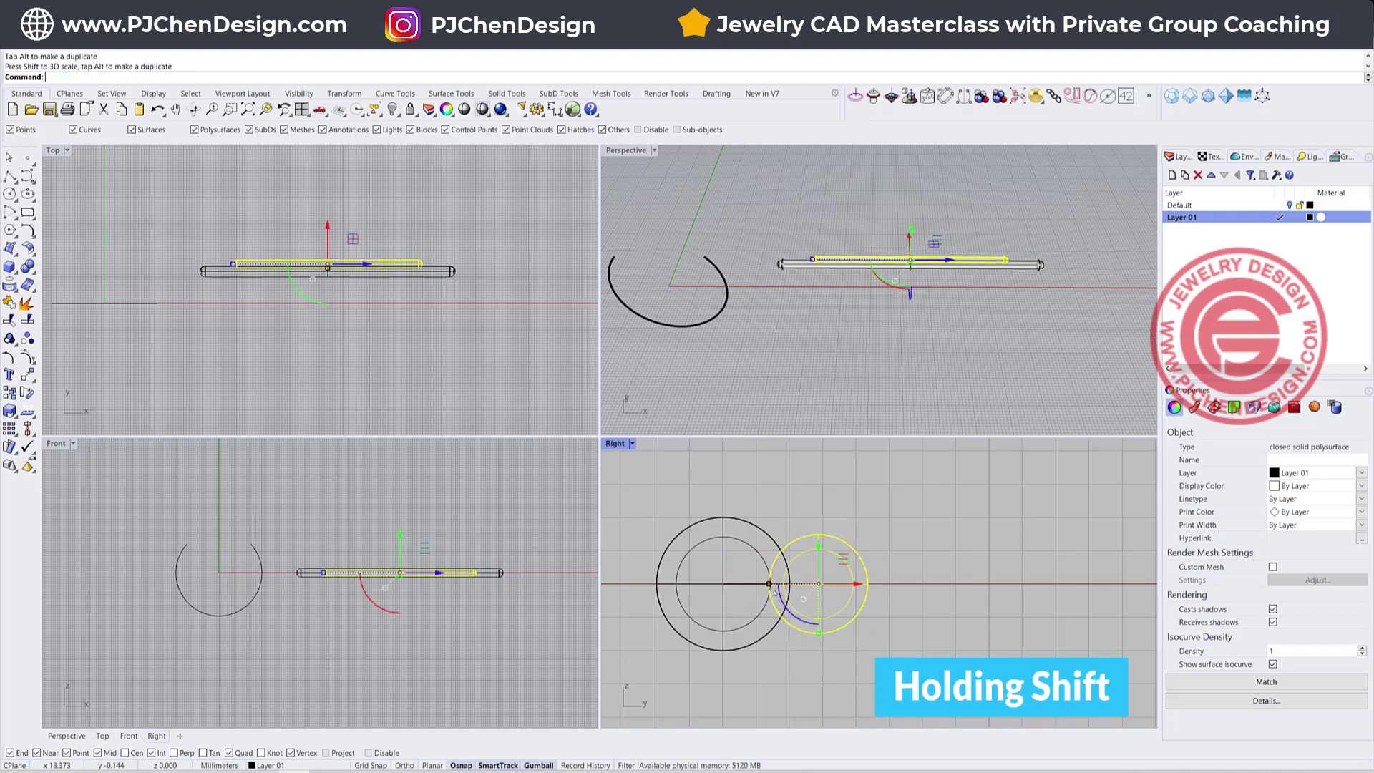
left_click(930, 573)
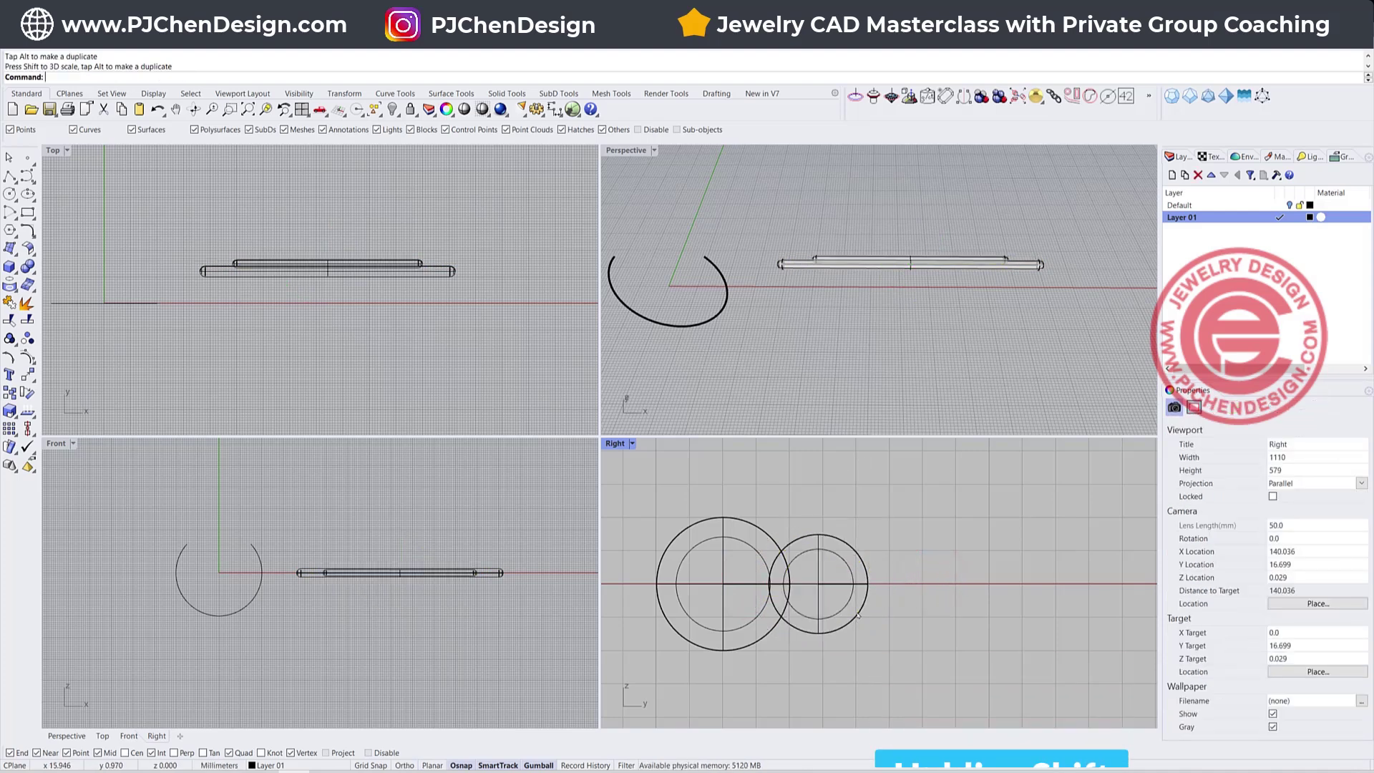
Step: Stretch the smaller pipe lengthwise in the Top view until its ends align with those of the larger pipe
scroll(360, 261, "up", 3)
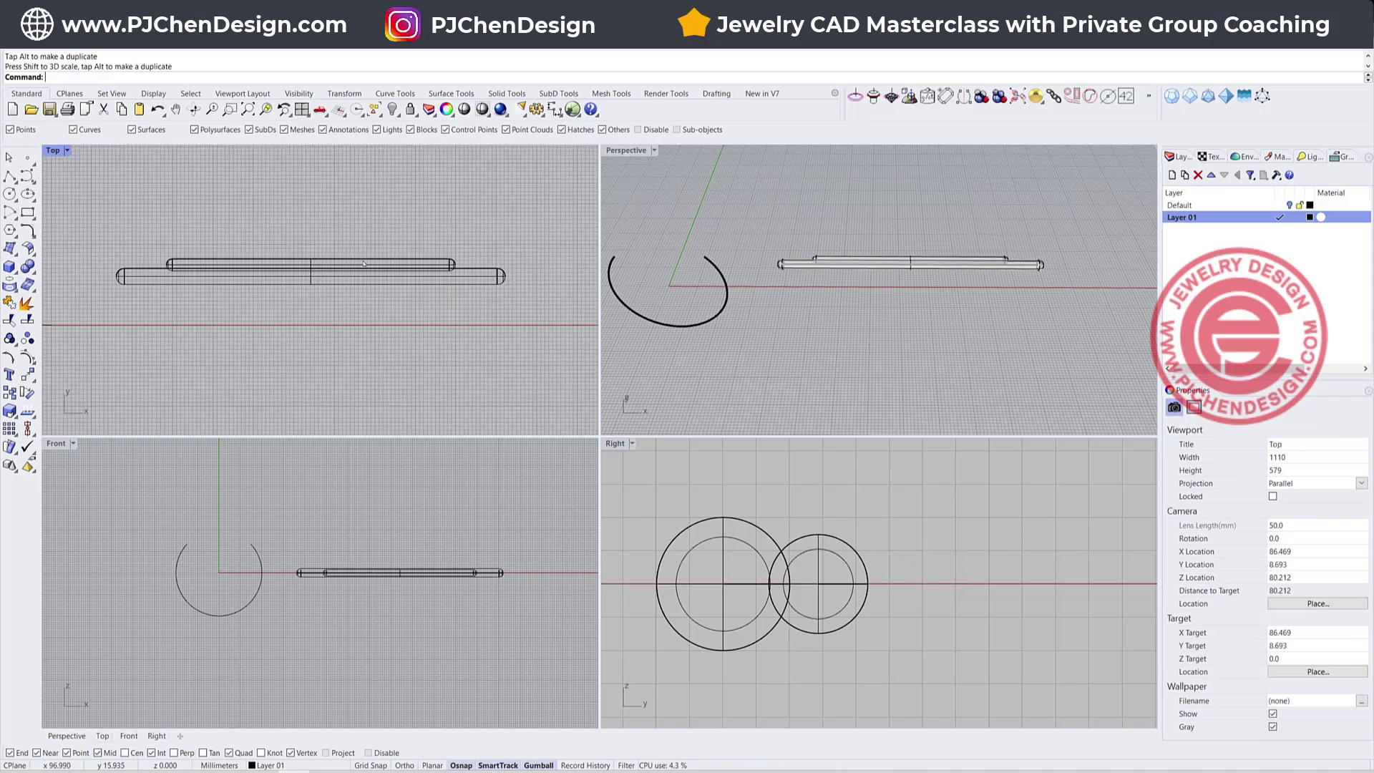
left_click(363, 260)
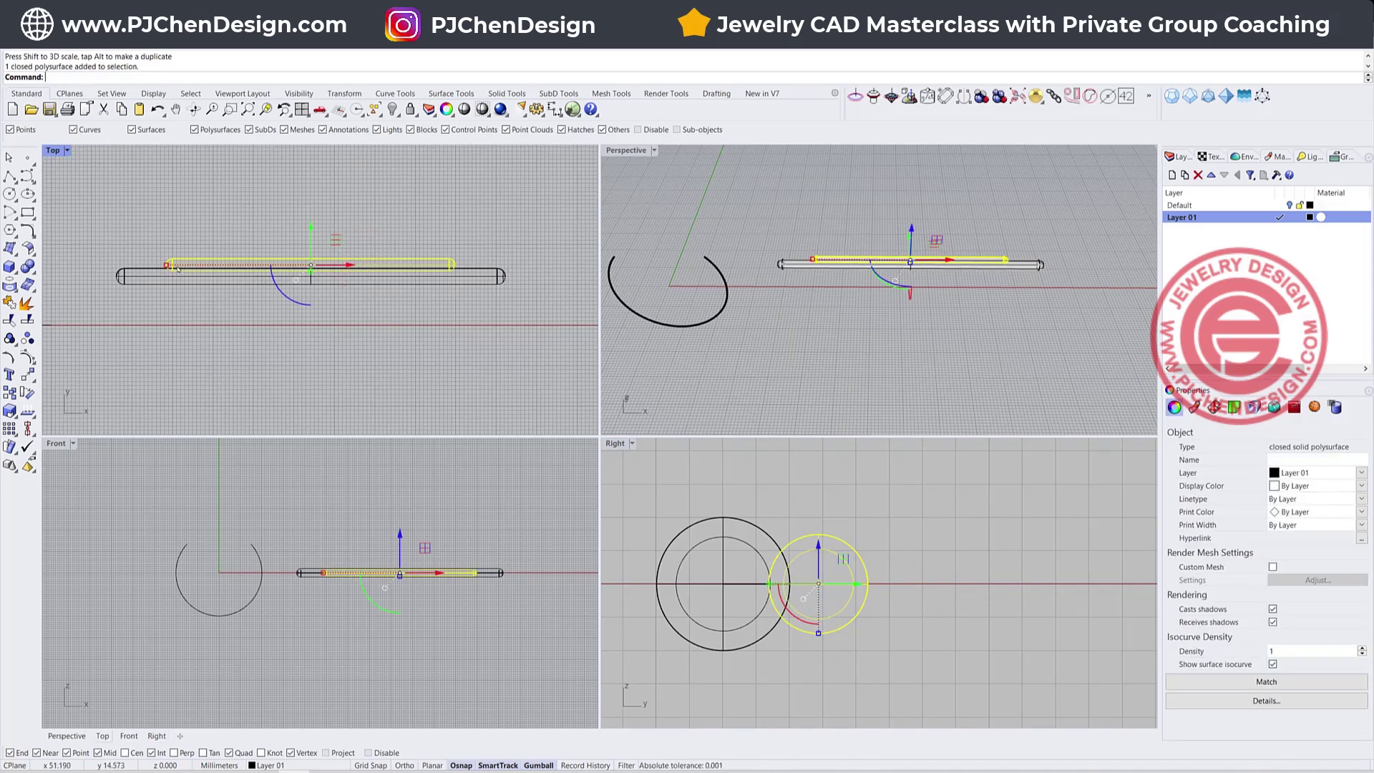
double_click(53, 150)
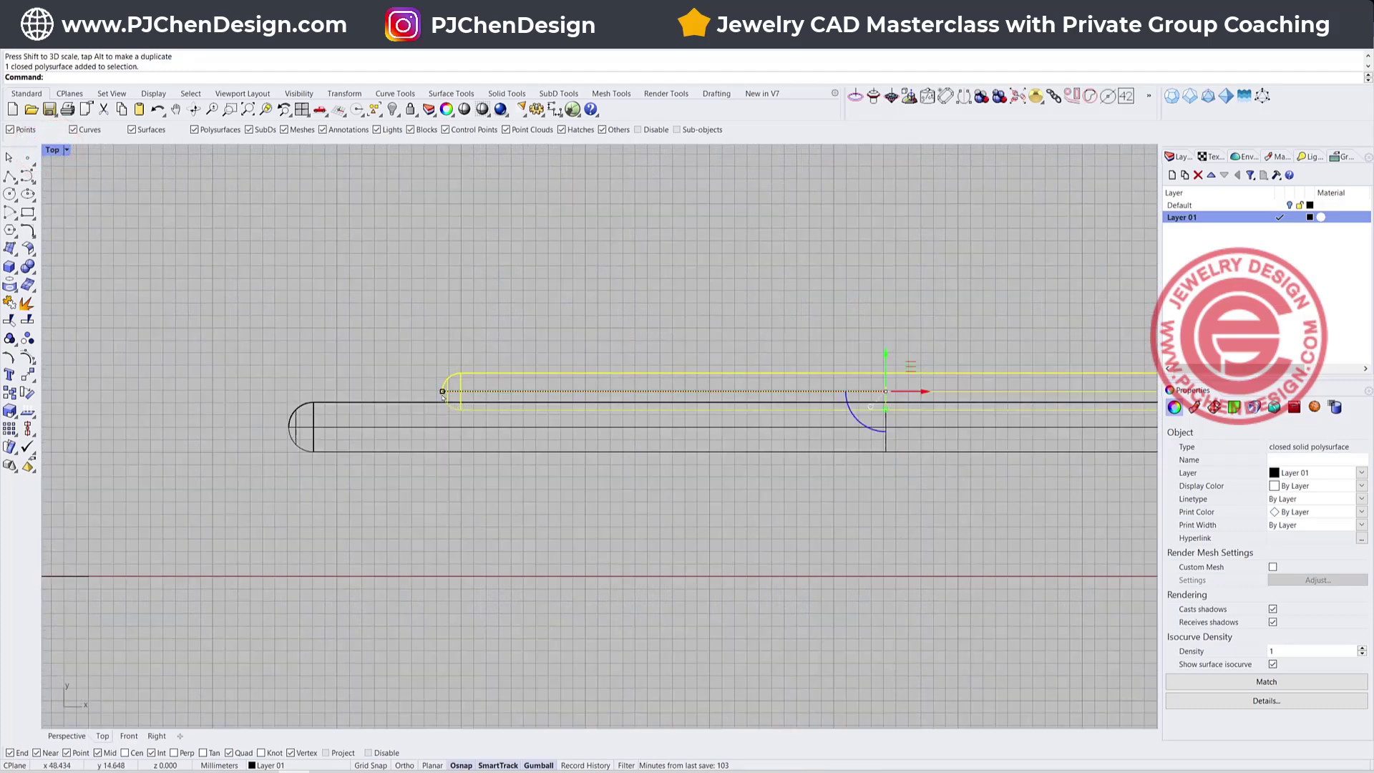
left_click_drag(442, 392, 290, 393)
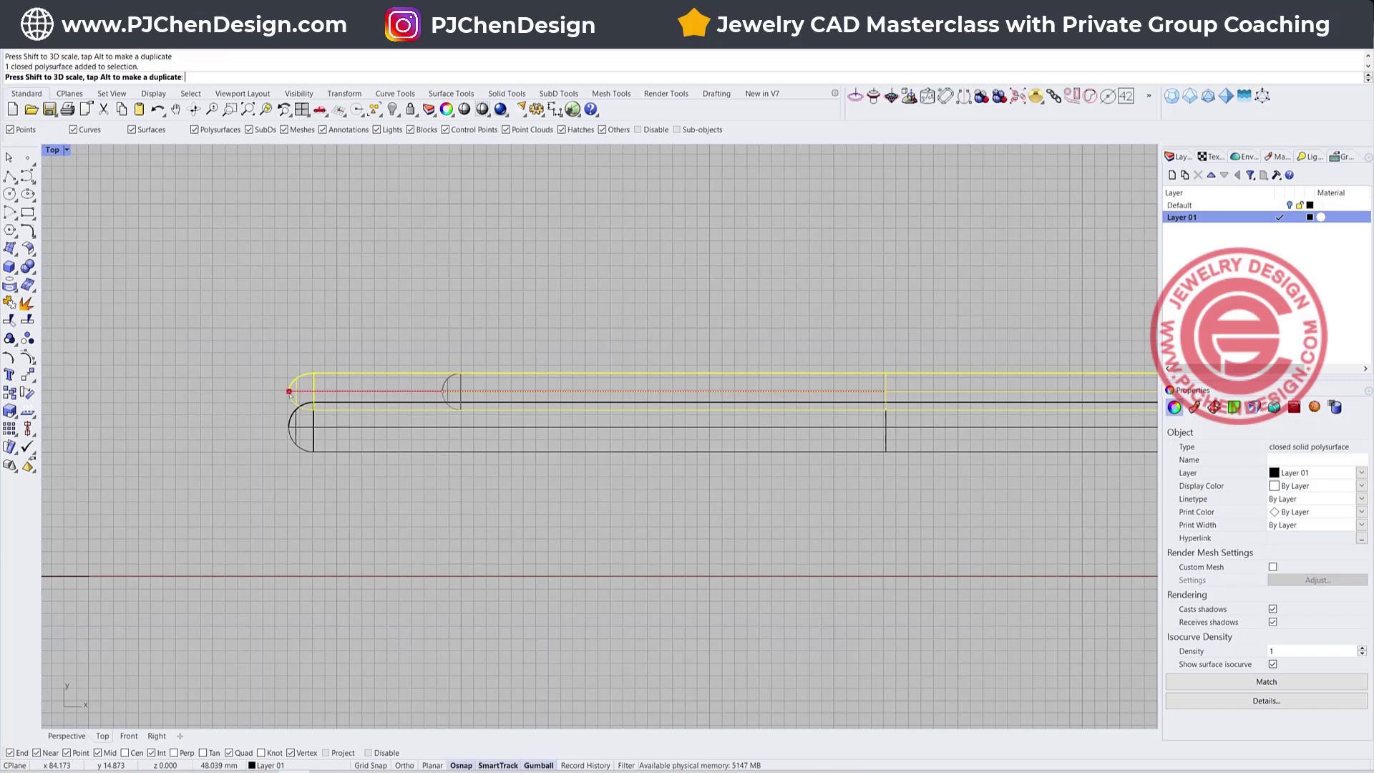
left_click_drag(288, 392, 288, 392)
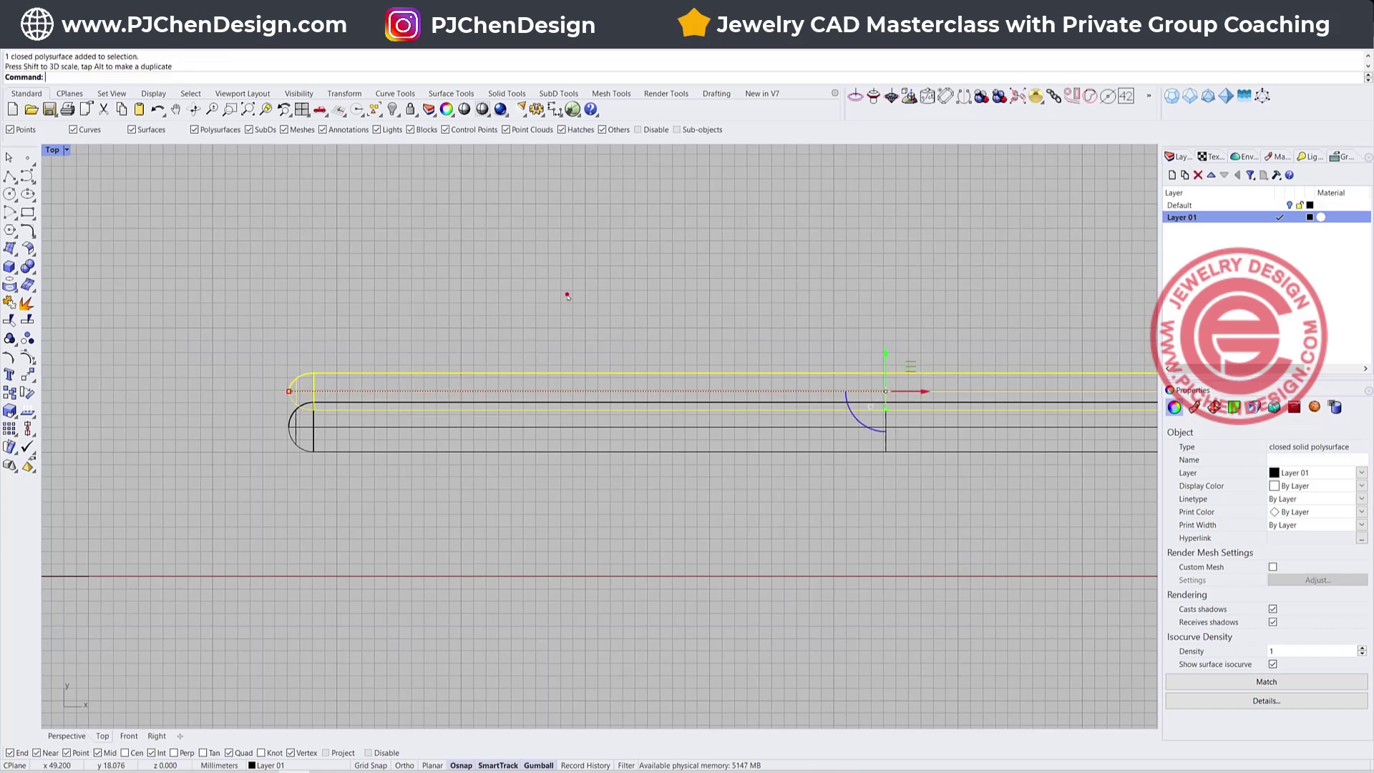
left_click(567, 294)
double_click(52, 151)
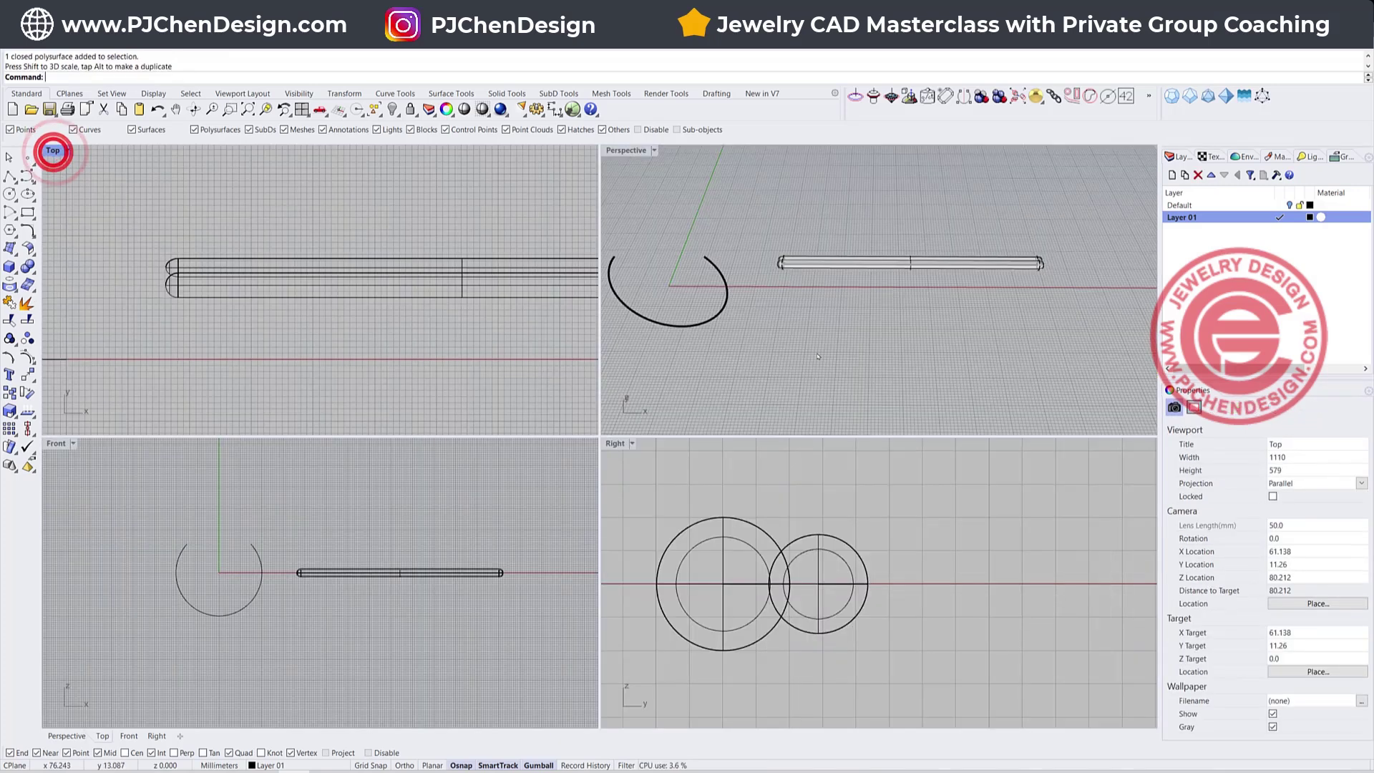
Step: Set the smaller pipe's display color to Red
left_click(913, 280)
left_click(918, 291)
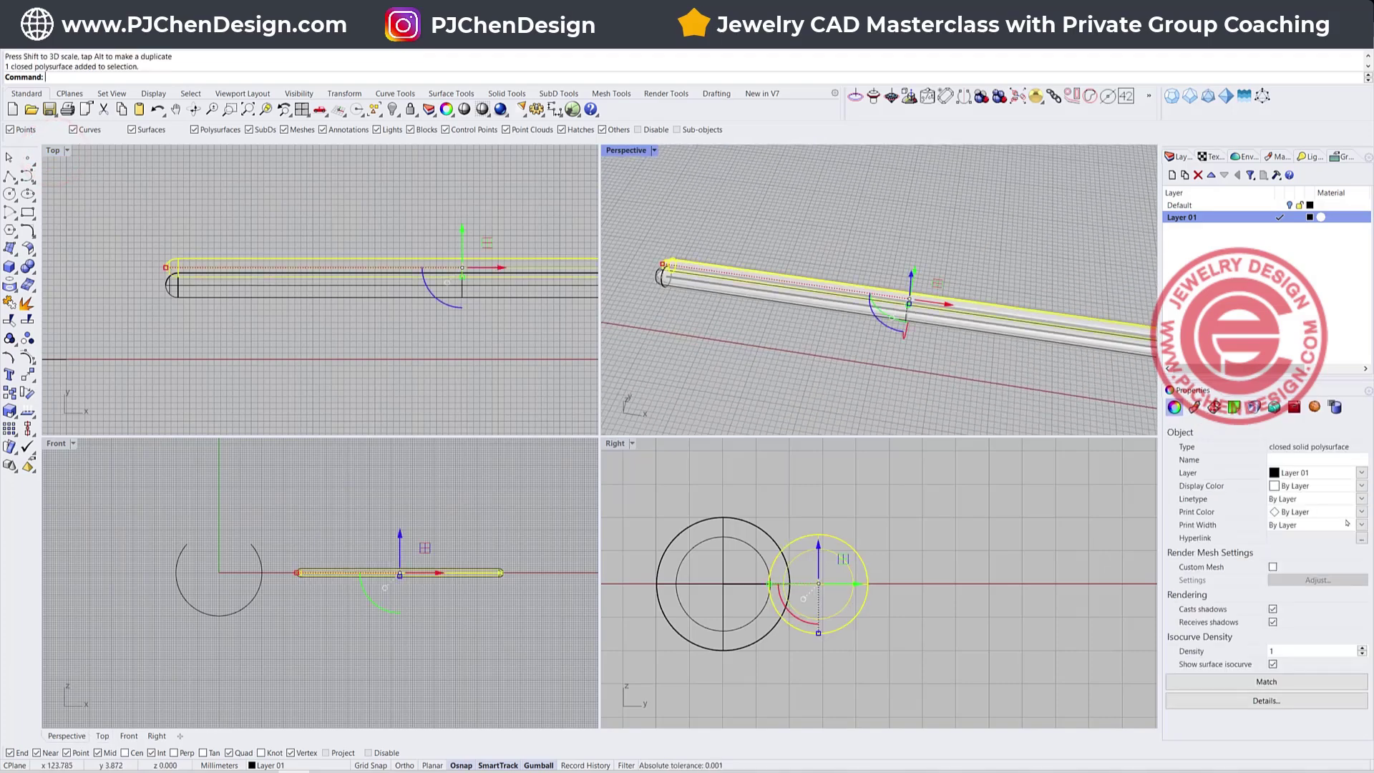
left_click(1359, 486)
left_click(1297, 542)
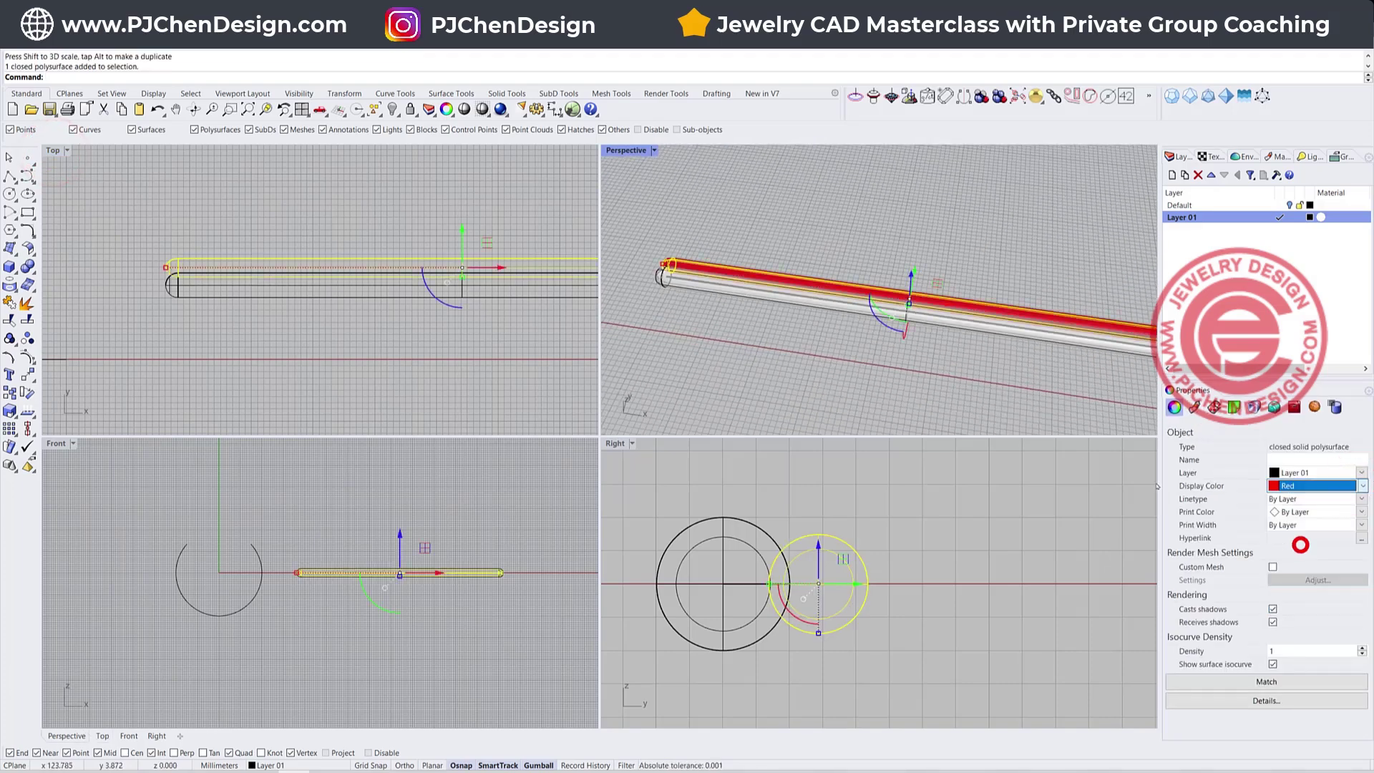
left_click(899, 377)
Step: Add a vertical linear dimension in the Right view between the uppermost points of the large and small pipe circles
scroll(855, 344, "down", 1)
scroll(855, 344, "down", 2)
right_click_drag(1050, 349, 818, 315, "shift")
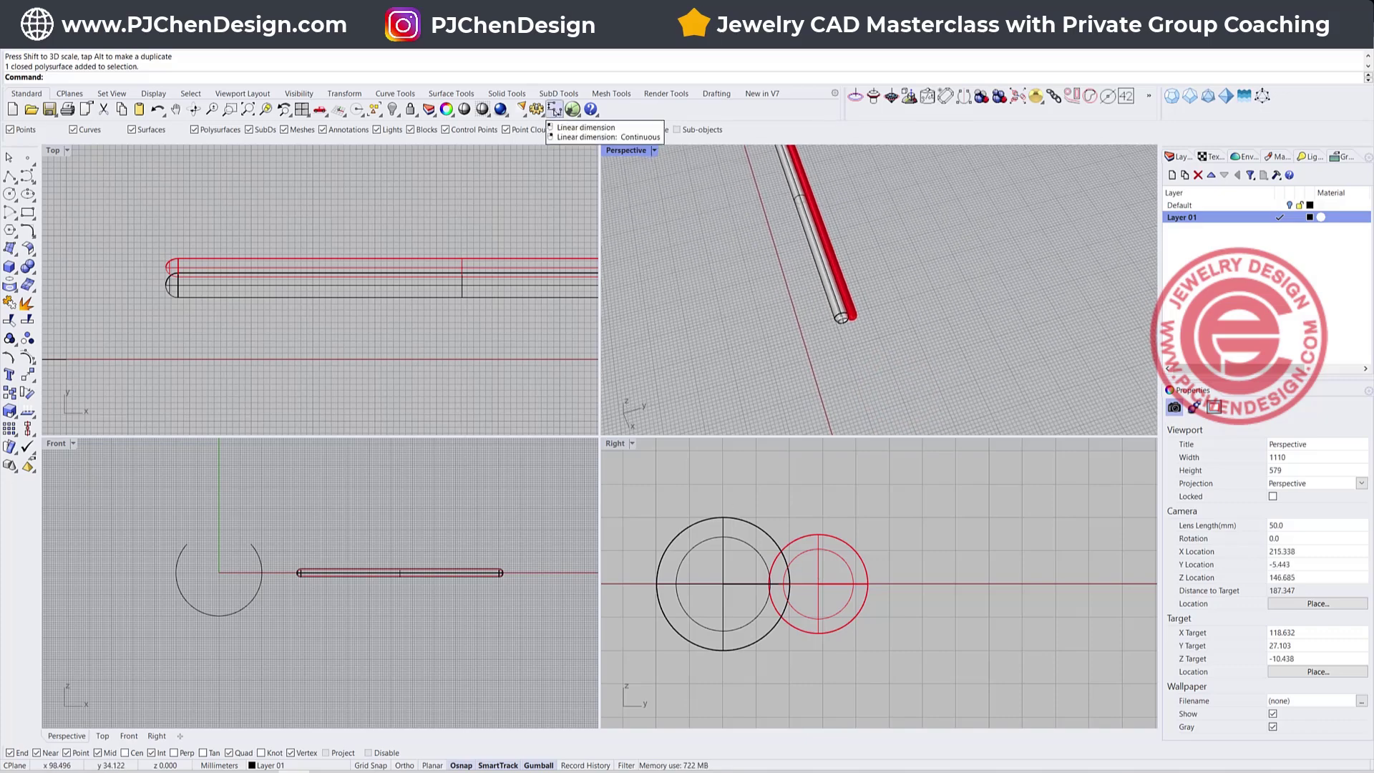
left_click(555, 108)
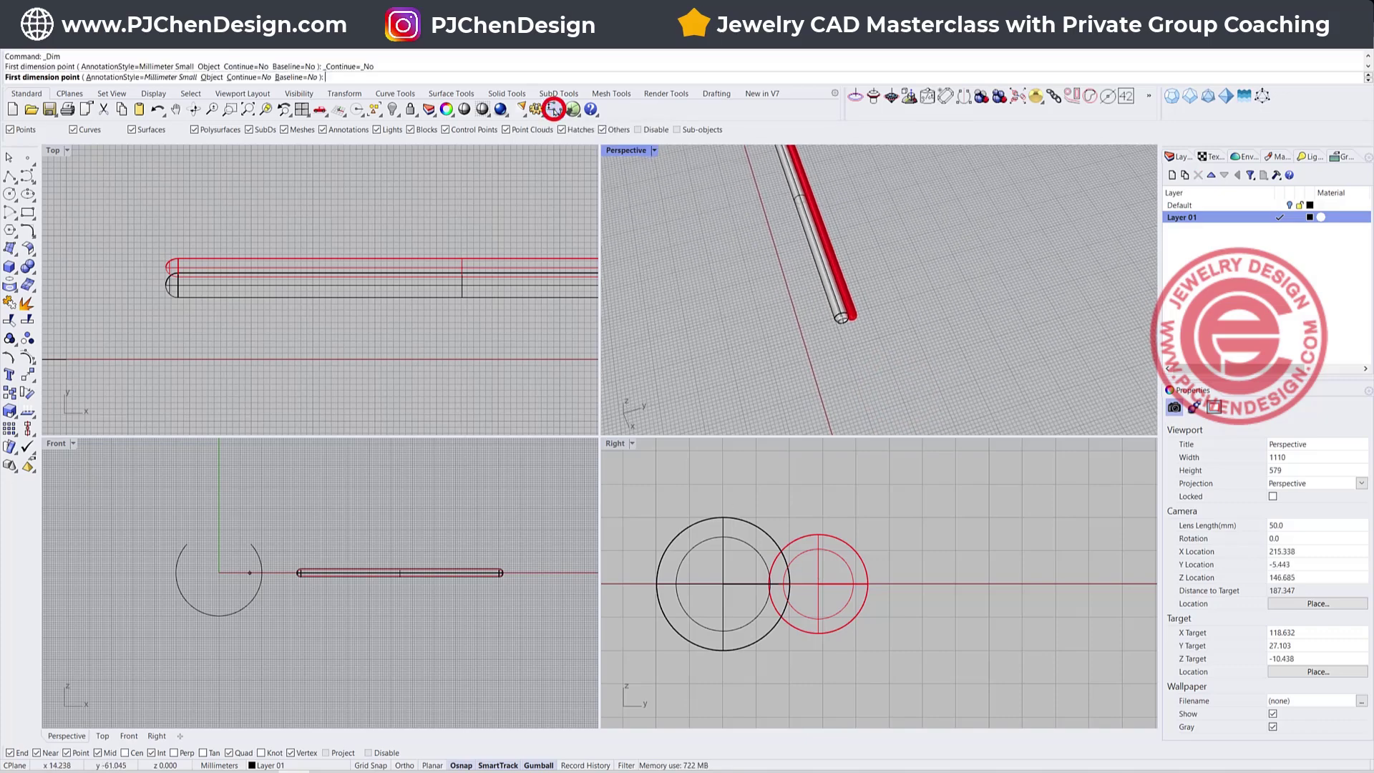
left_click(724, 518)
left_click(818, 535)
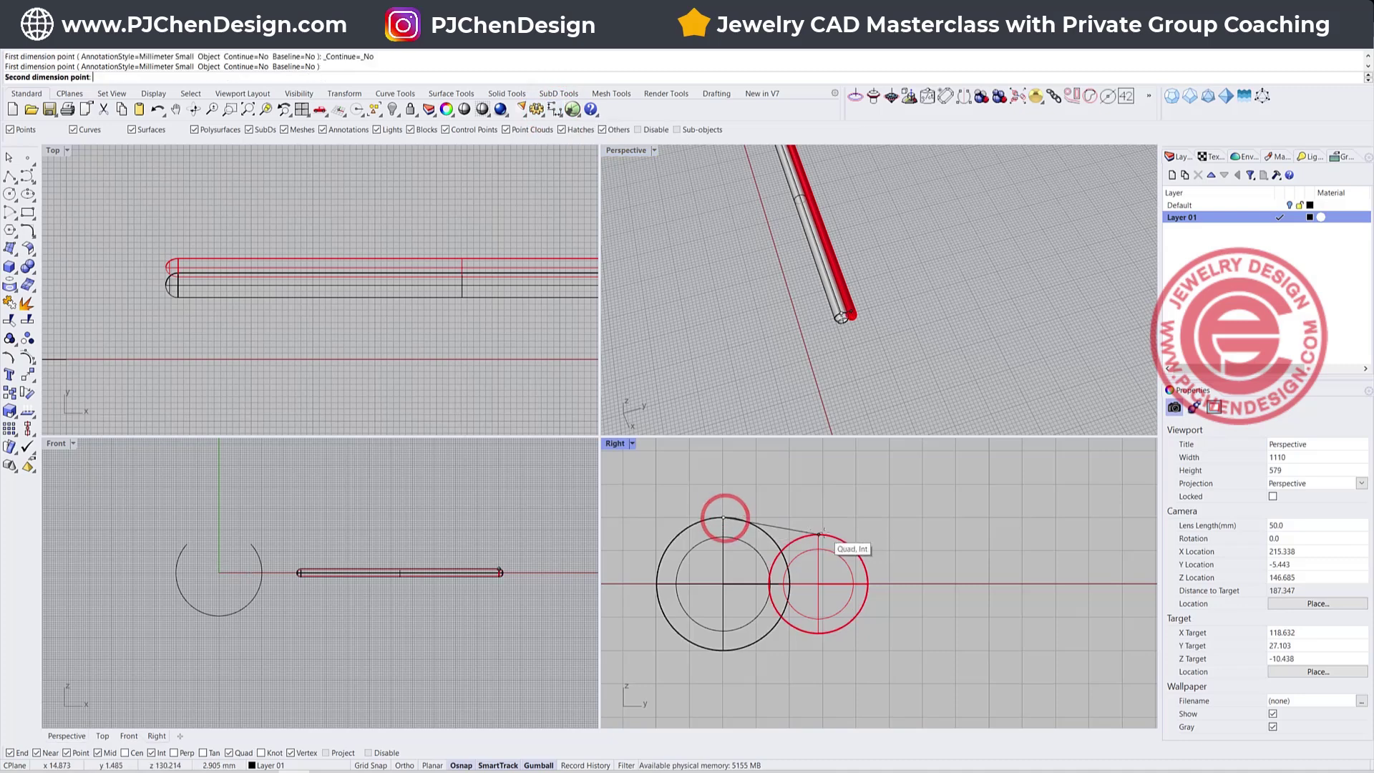
scroll(894, 551, "down", 2)
scroll(901, 555, "down", 2)
left_click(901, 556)
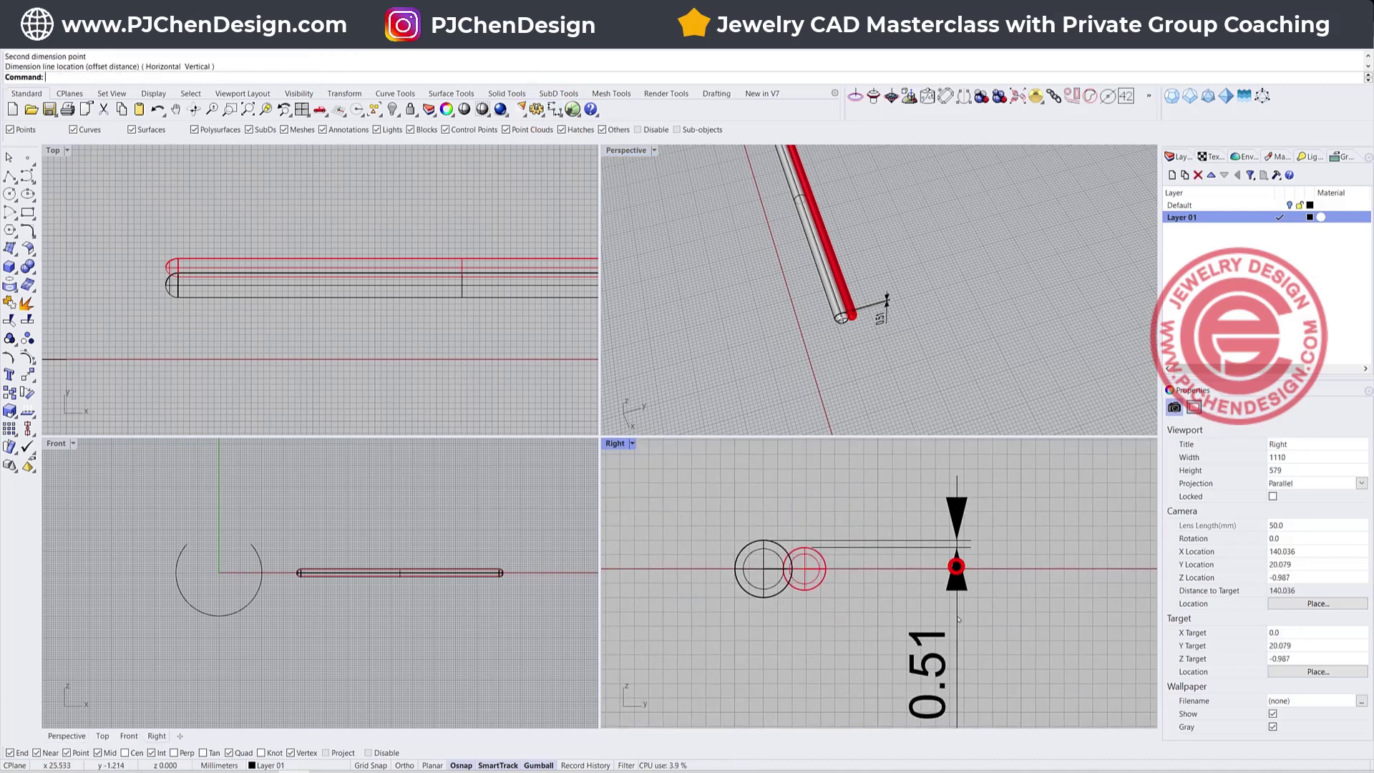
scroll(923, 601, "up", 3)
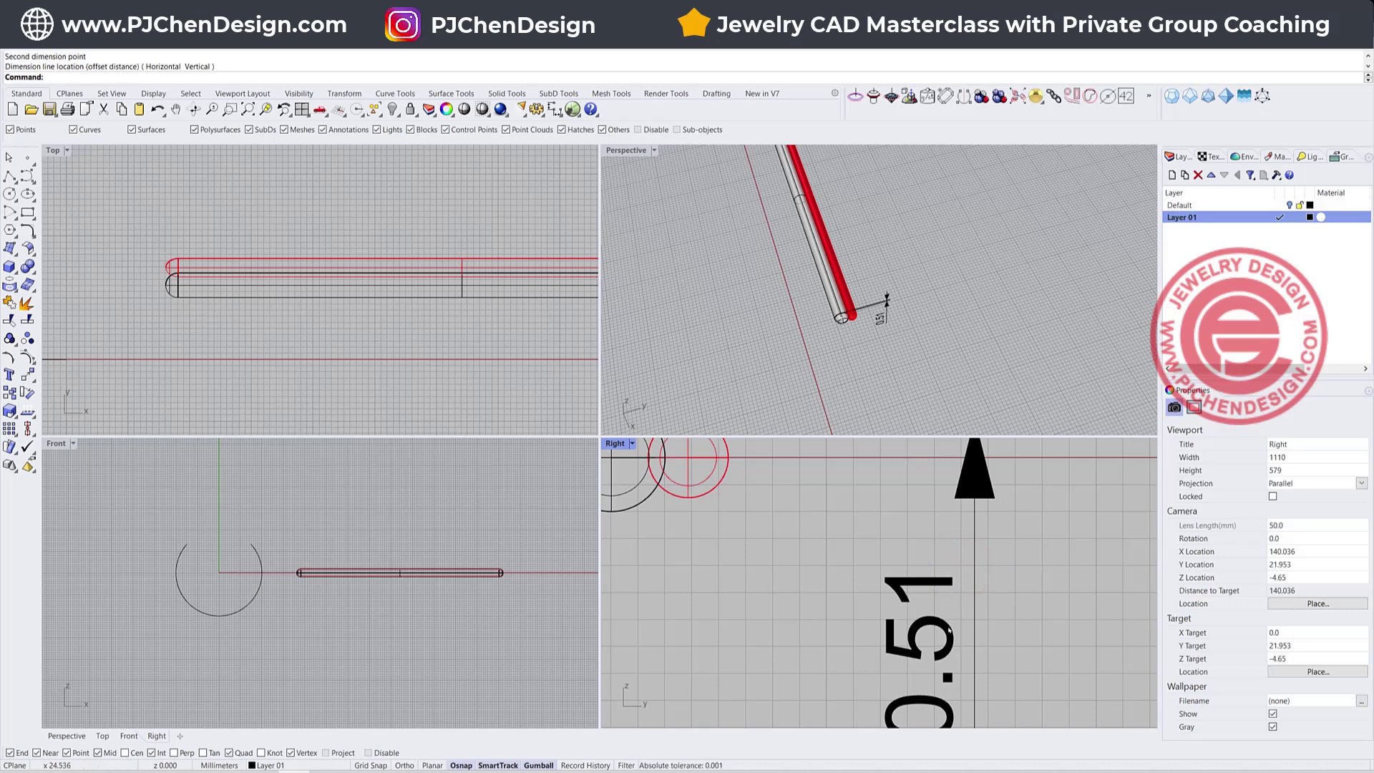
right_click_drag(793, 546, 854, 590)
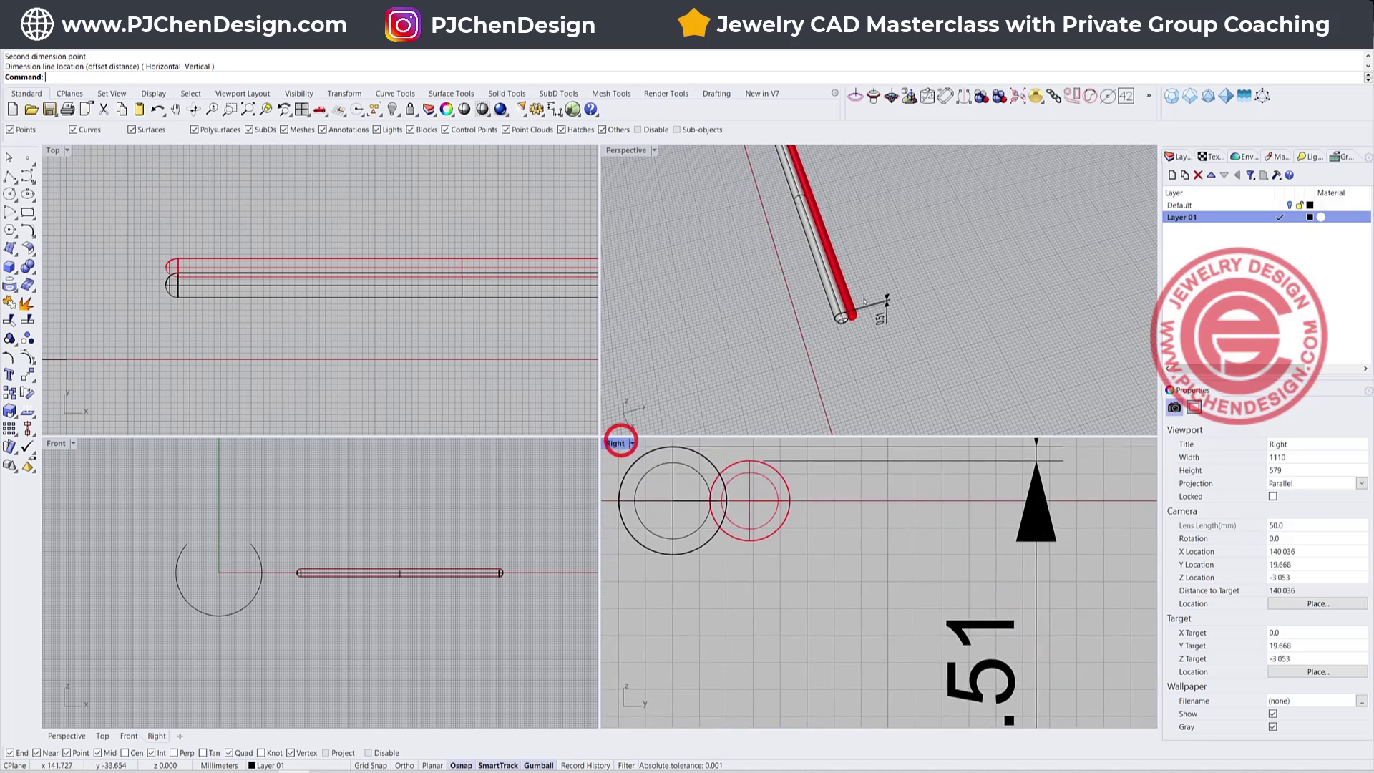
right_click_drag(752, 458, 760, 514)
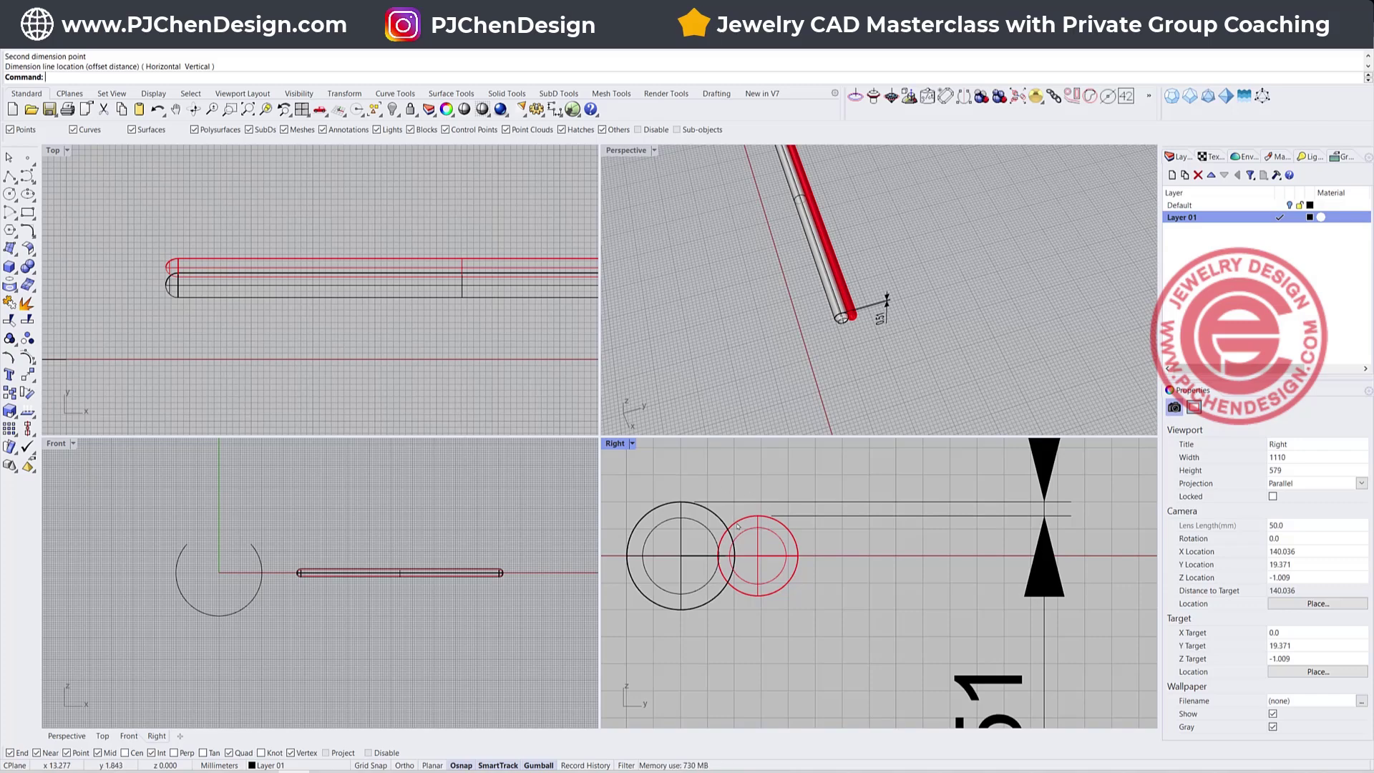
Step: Create contour curves along the full length of the red pipe in the Top view, with a contour distance of 1 mm
left_click(668, 504)
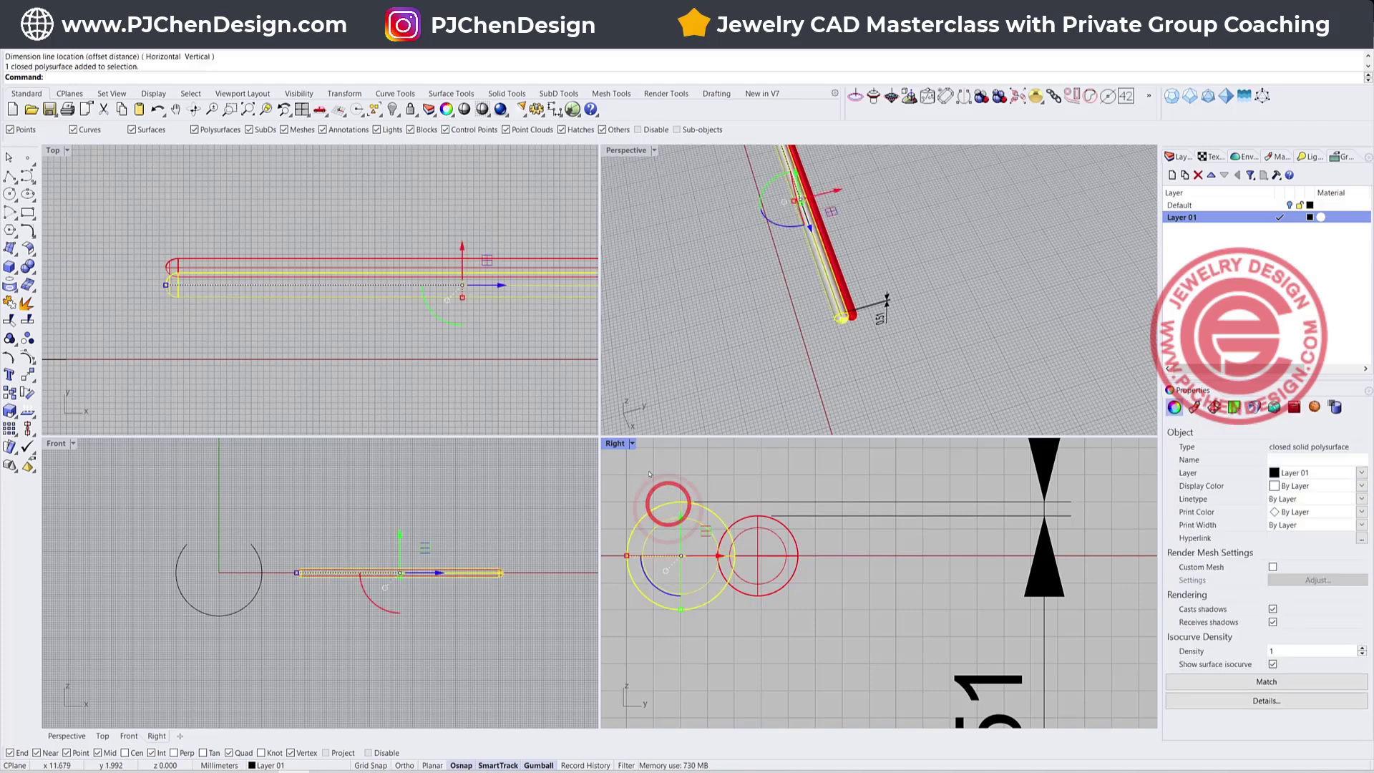
left_click(484, 346)
scroll(365, 293, "down", 4)
right_click_drag(365, 293, 407, 294)
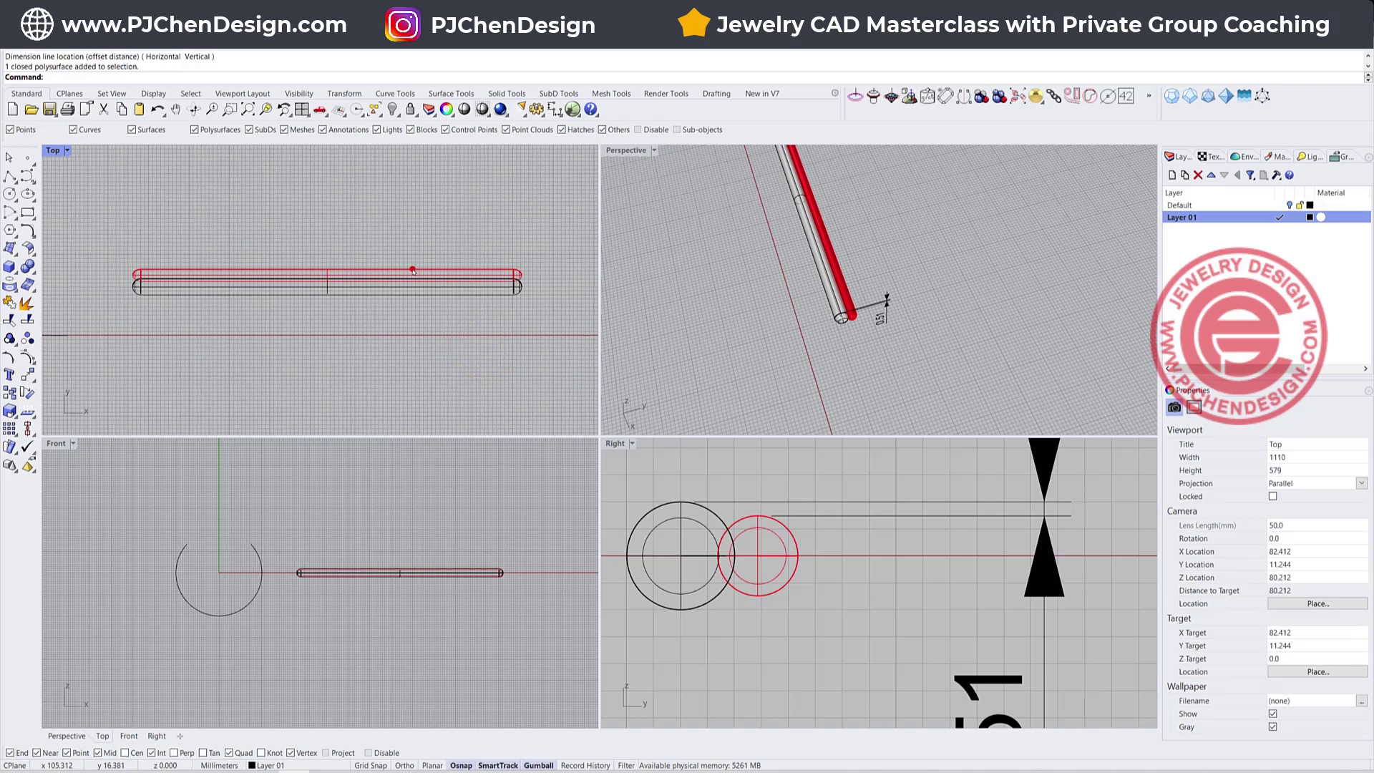
left_click(412, 270)
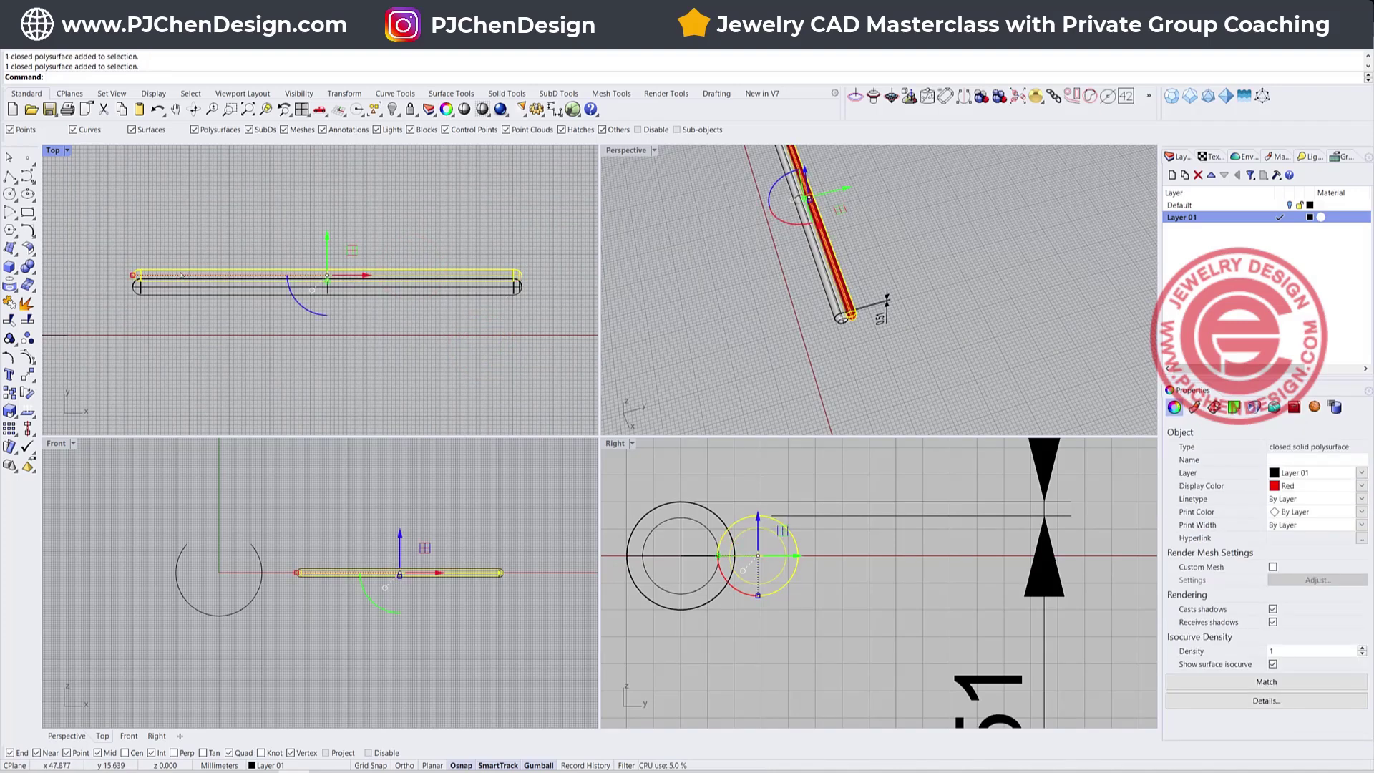
double_click(52, 150)
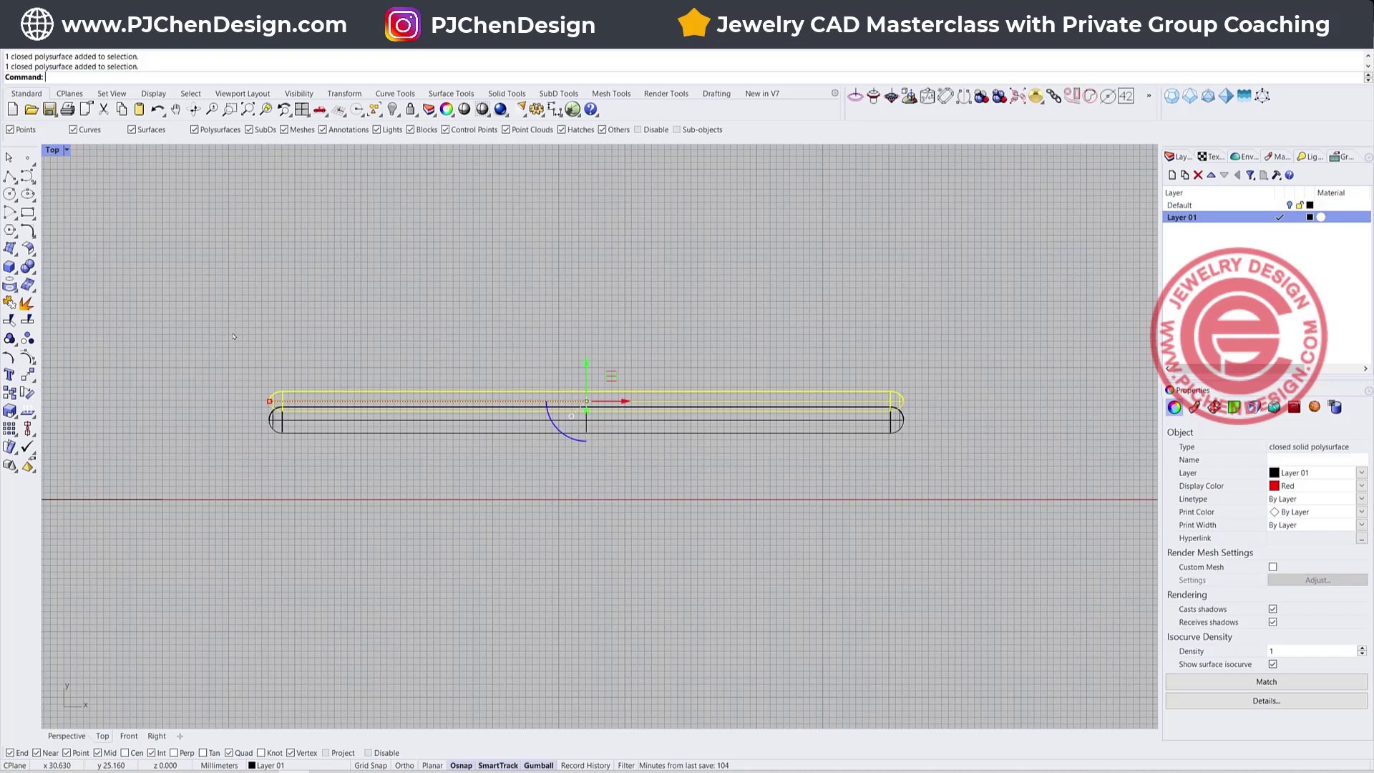
type("tour")
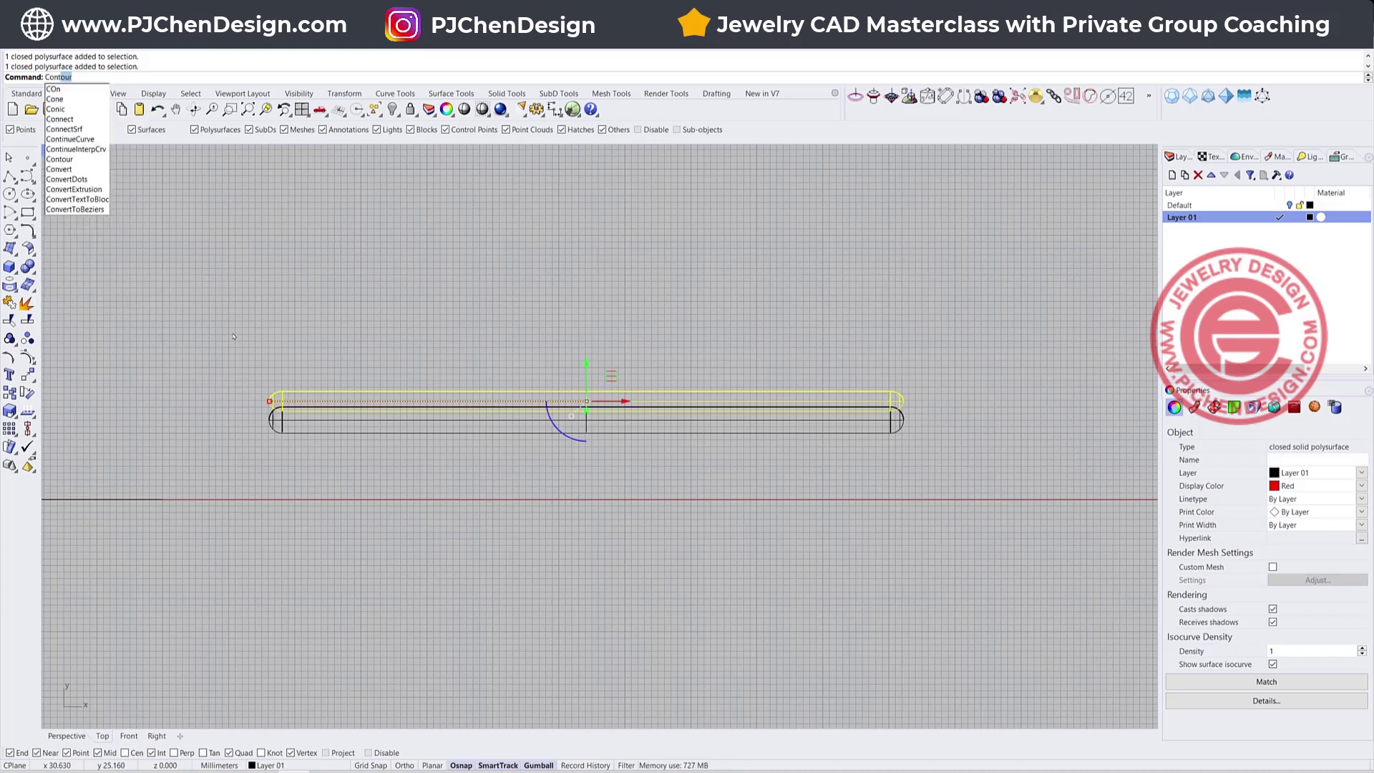
key("Return")
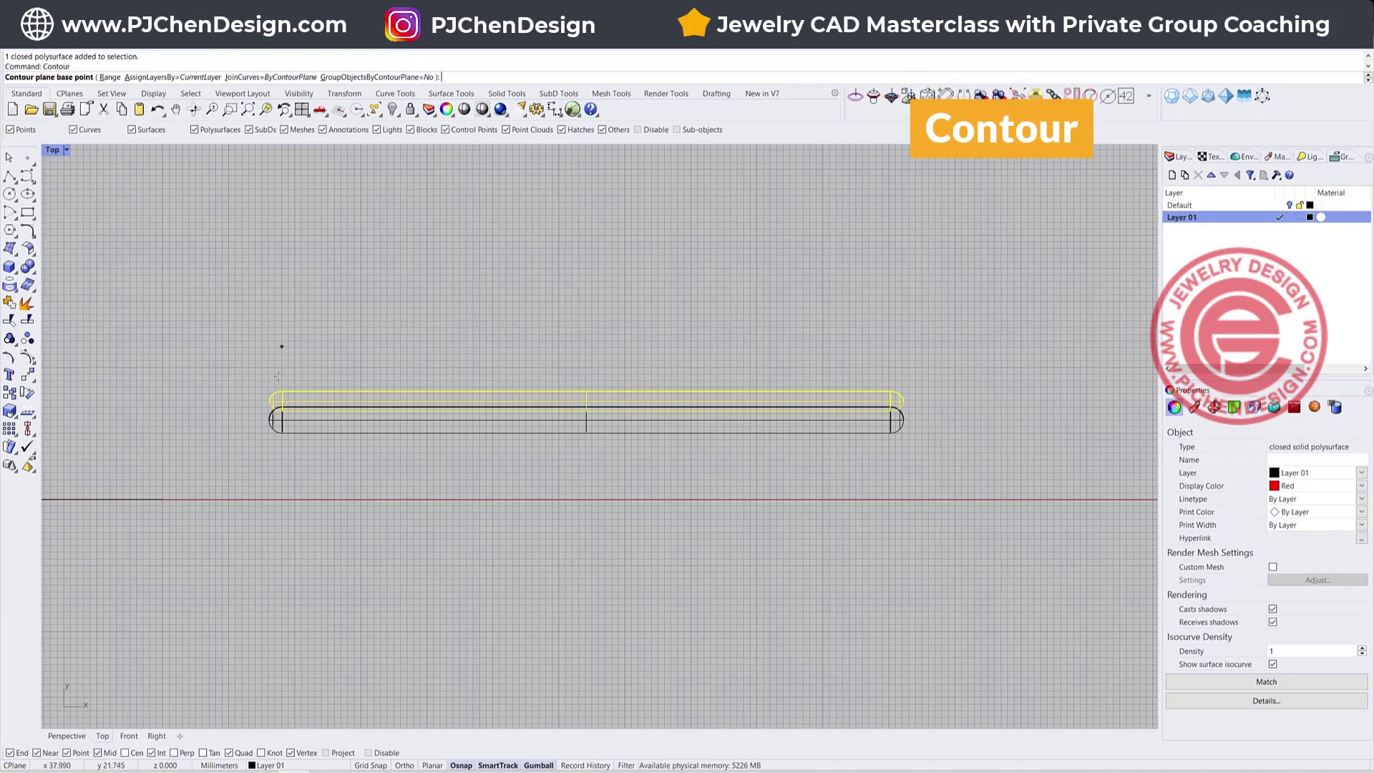
left_click(267, 399)
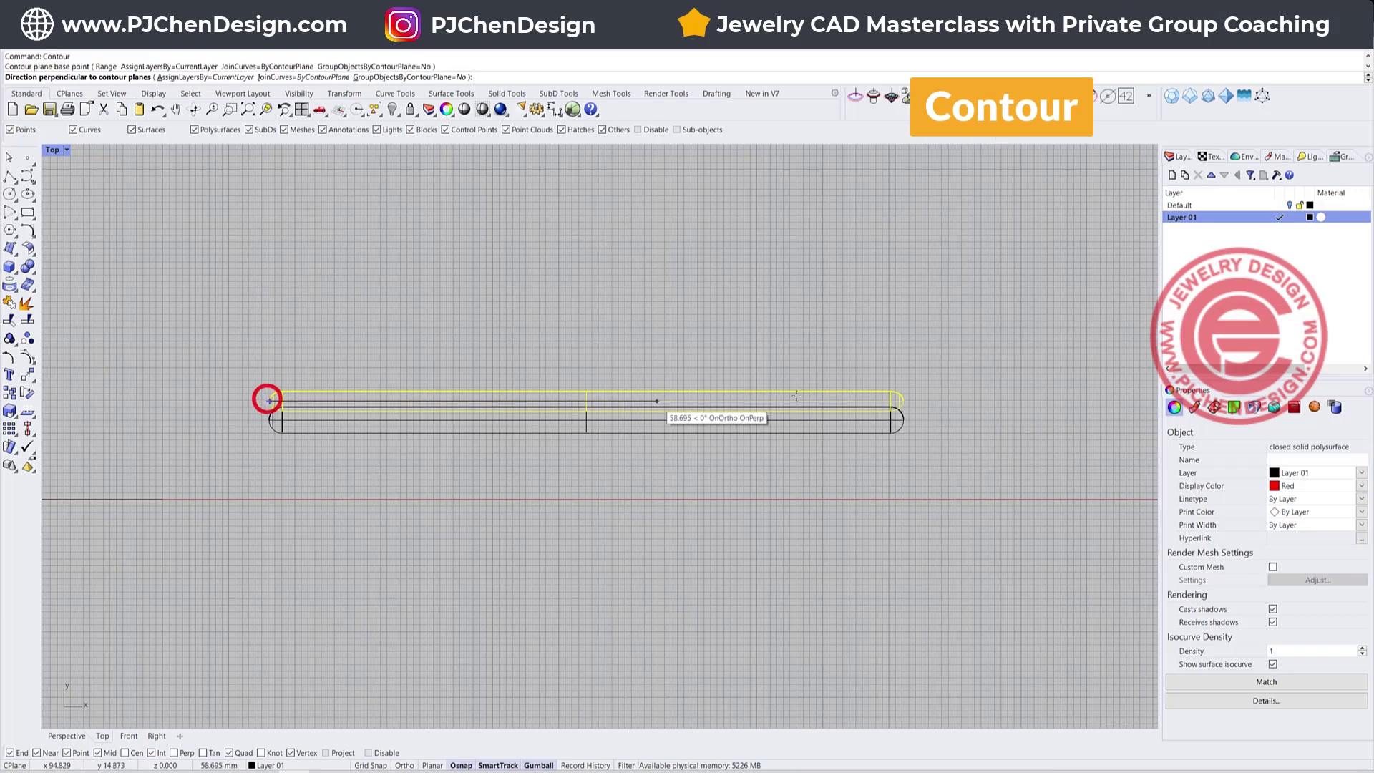
left_click(904, 398)
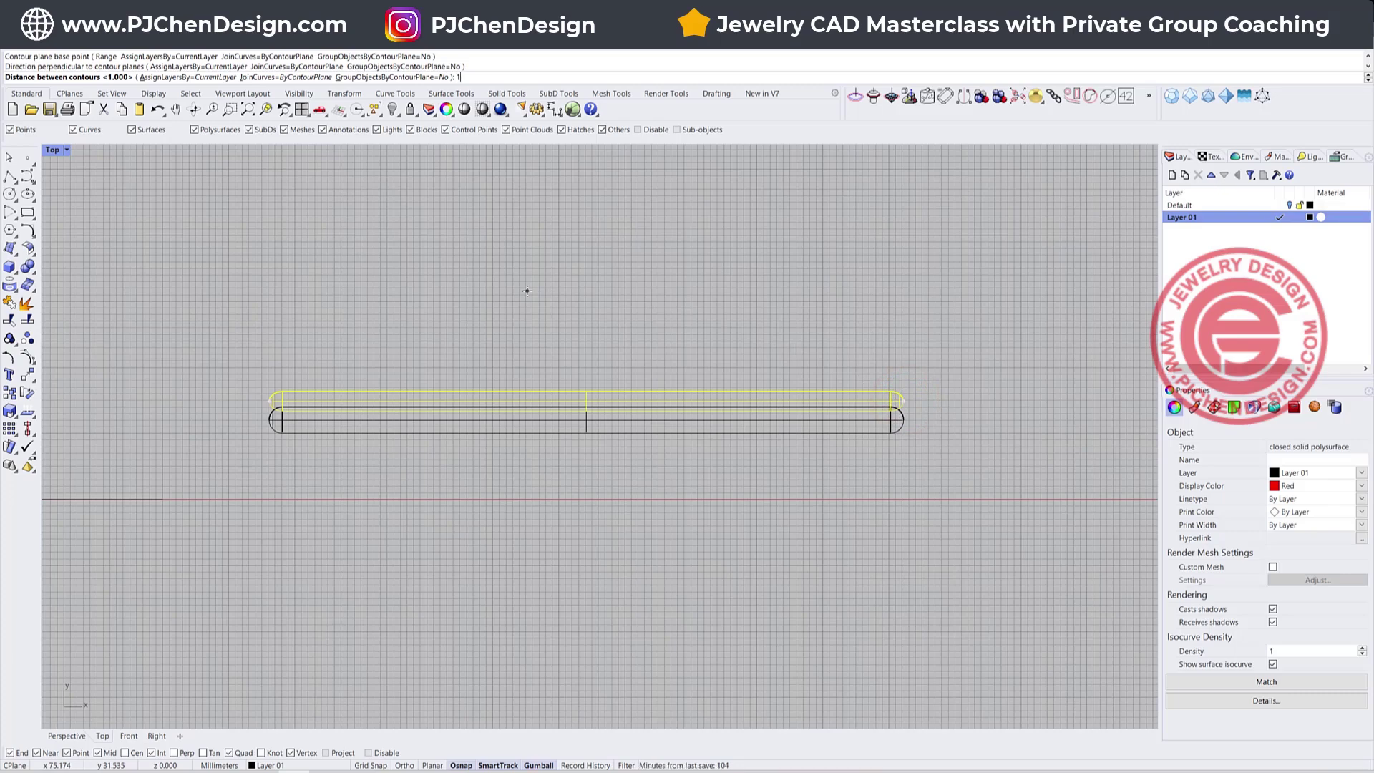
type("1")
key("Return")
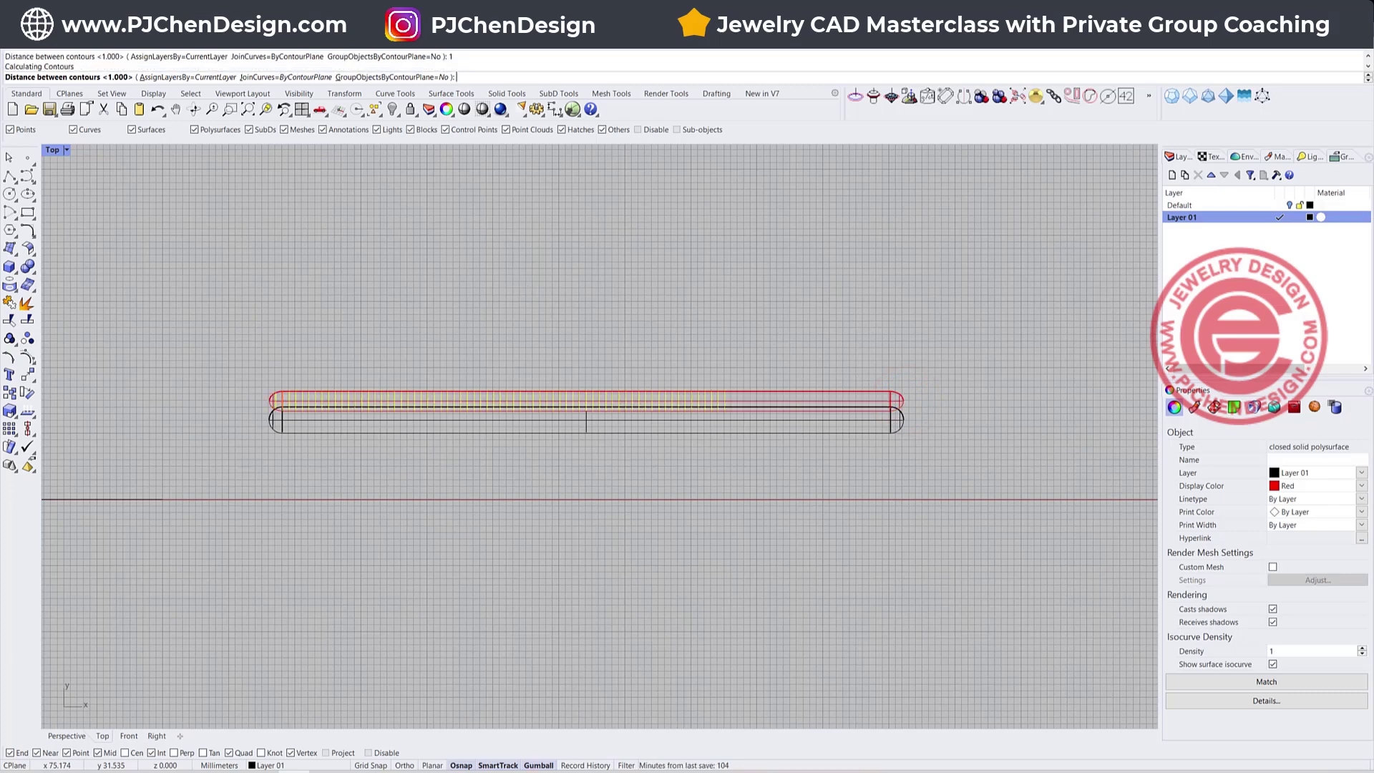
key("Return")
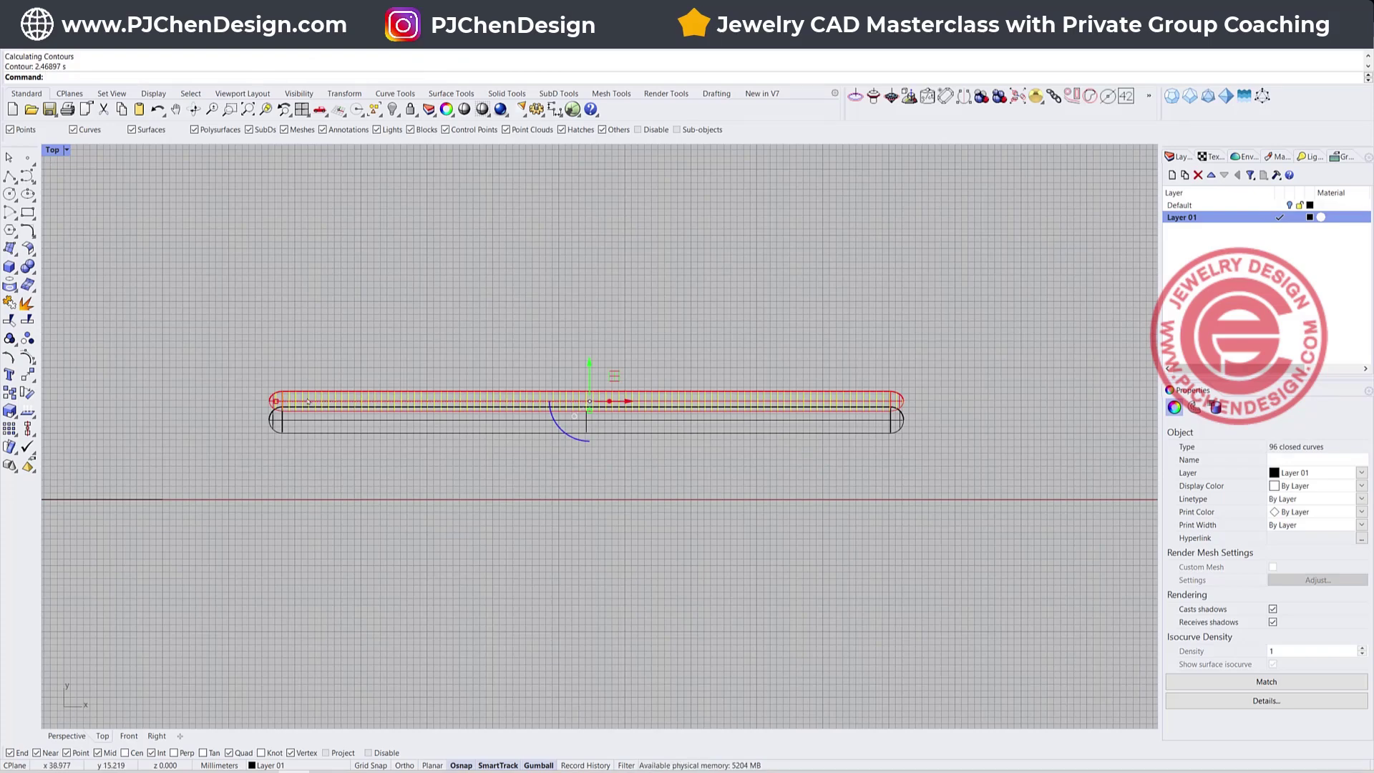
Step: Exclude the tiny contour curve at the tip of the red pipe's rounded end from the selected contours
double_click(53, 150)
scroll(863, 277, "up", 3)
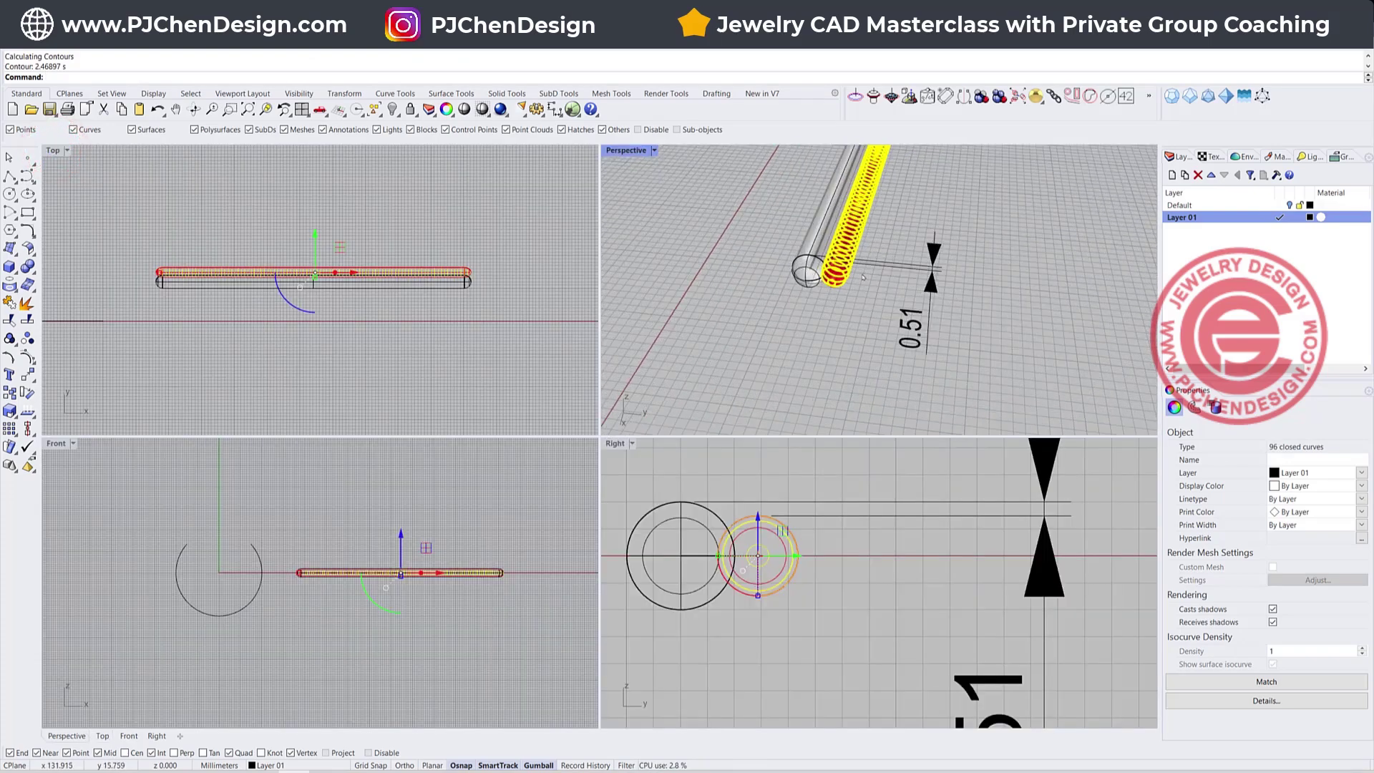
right_click_drag(894, 285, 810, 282)
scroll(810, 282, "up", 3)
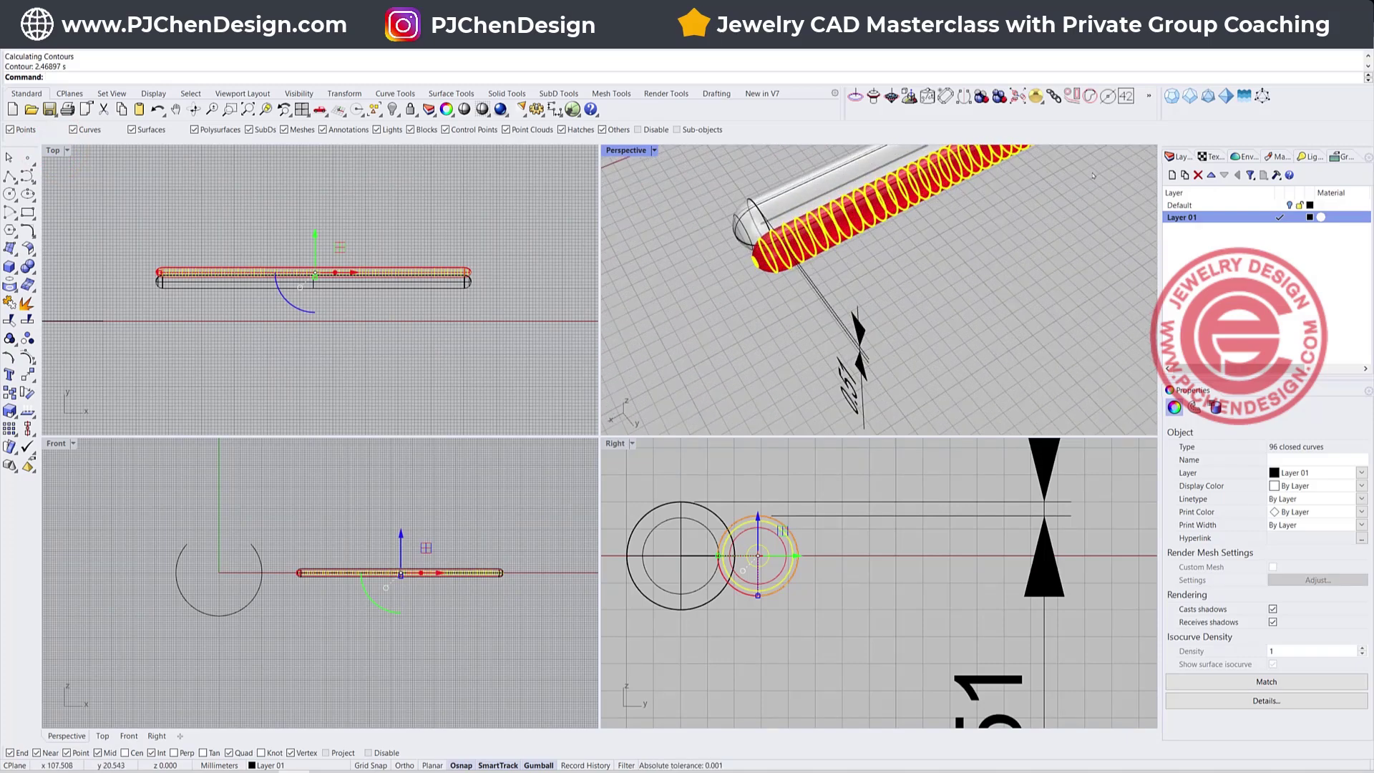
scroll(471, 277, "up", 8)
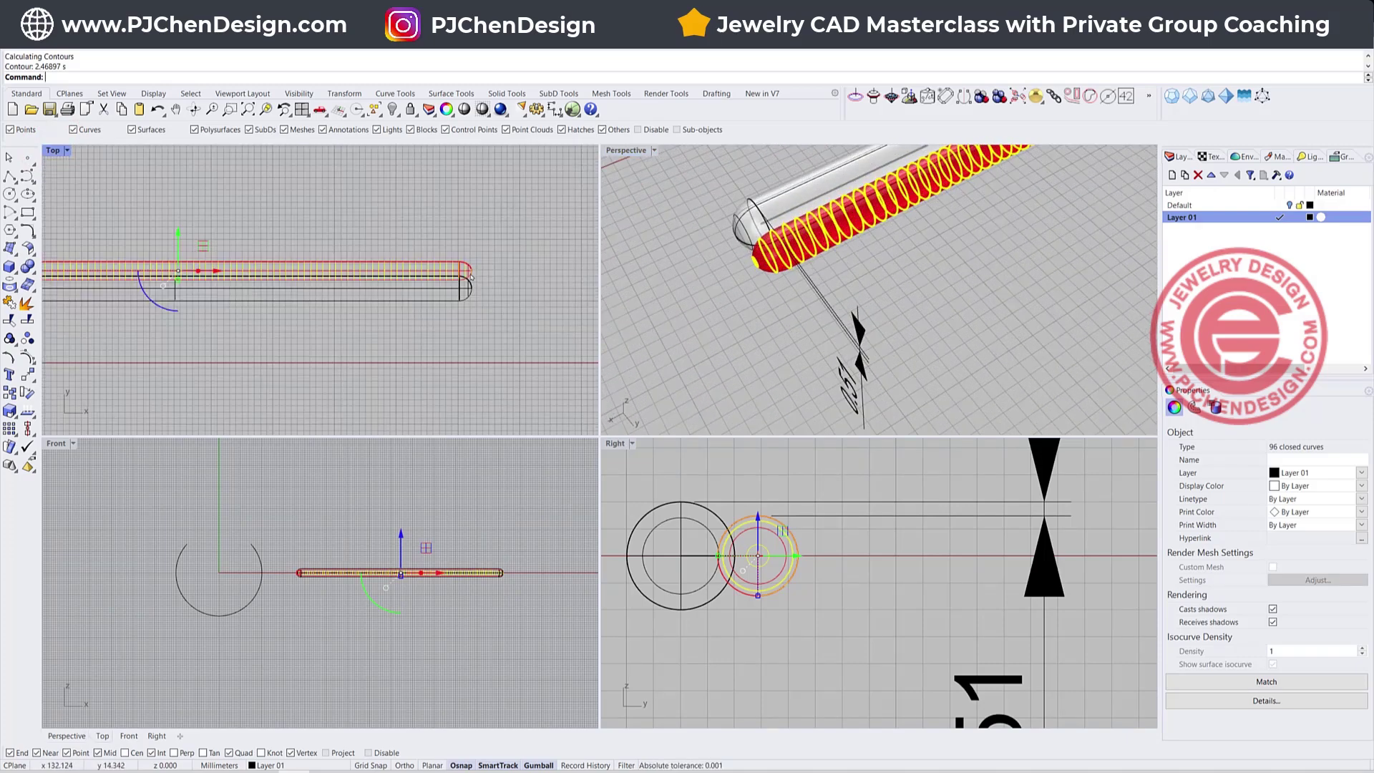
left_click(486, 273, "ctrl")
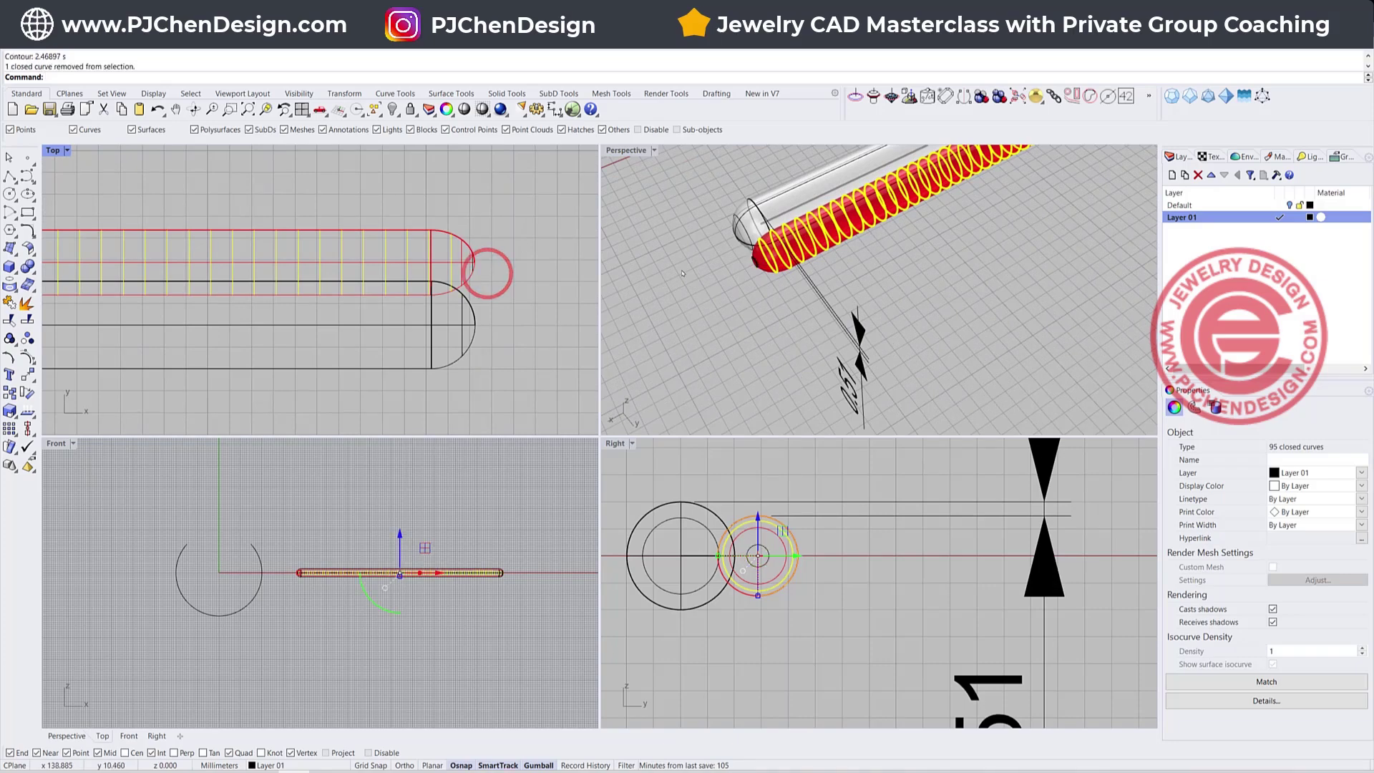
Step: Create round-capped pipes with a 0.51 mm radius along all the selected contour curves
double_click(614, 152)
scroll(687, 342, "down", 8)
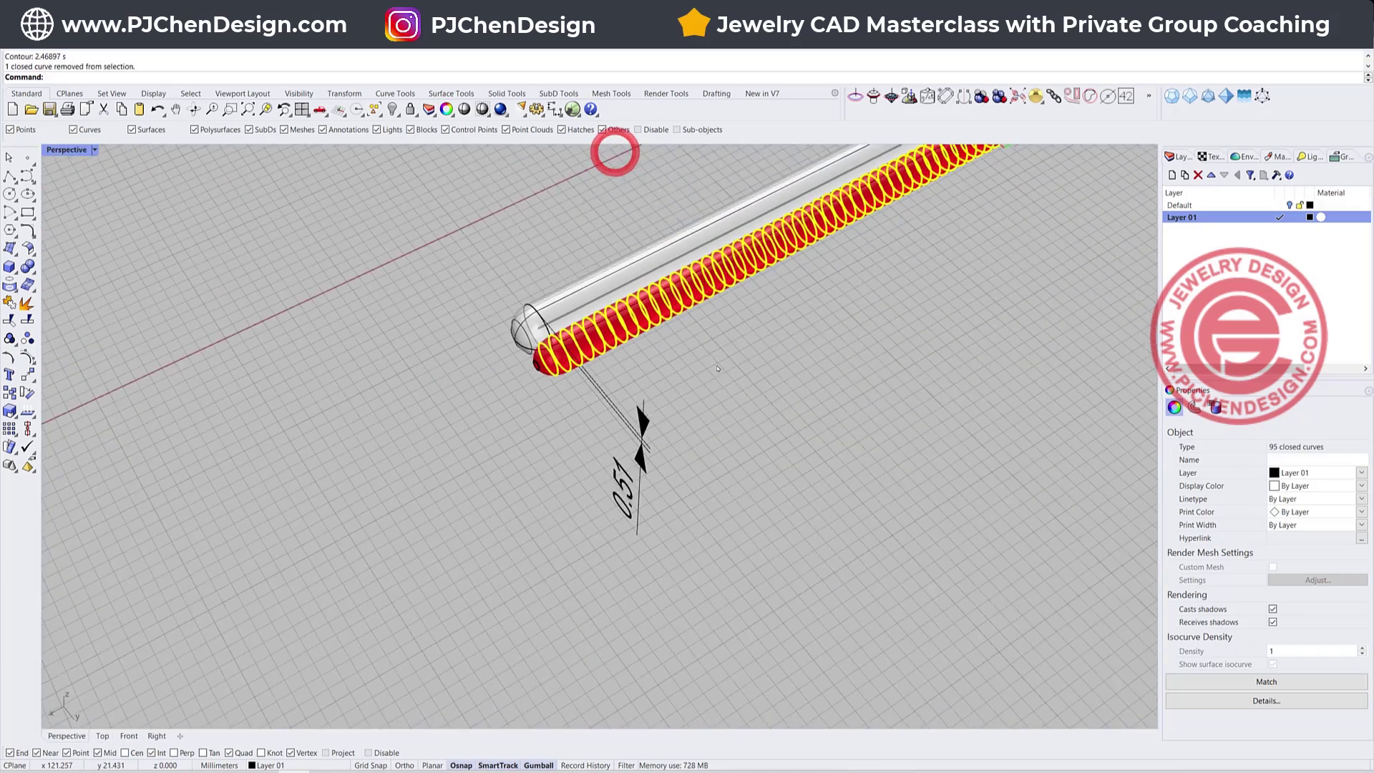
right_click_drag(748, 308, 636, 436, "shift")
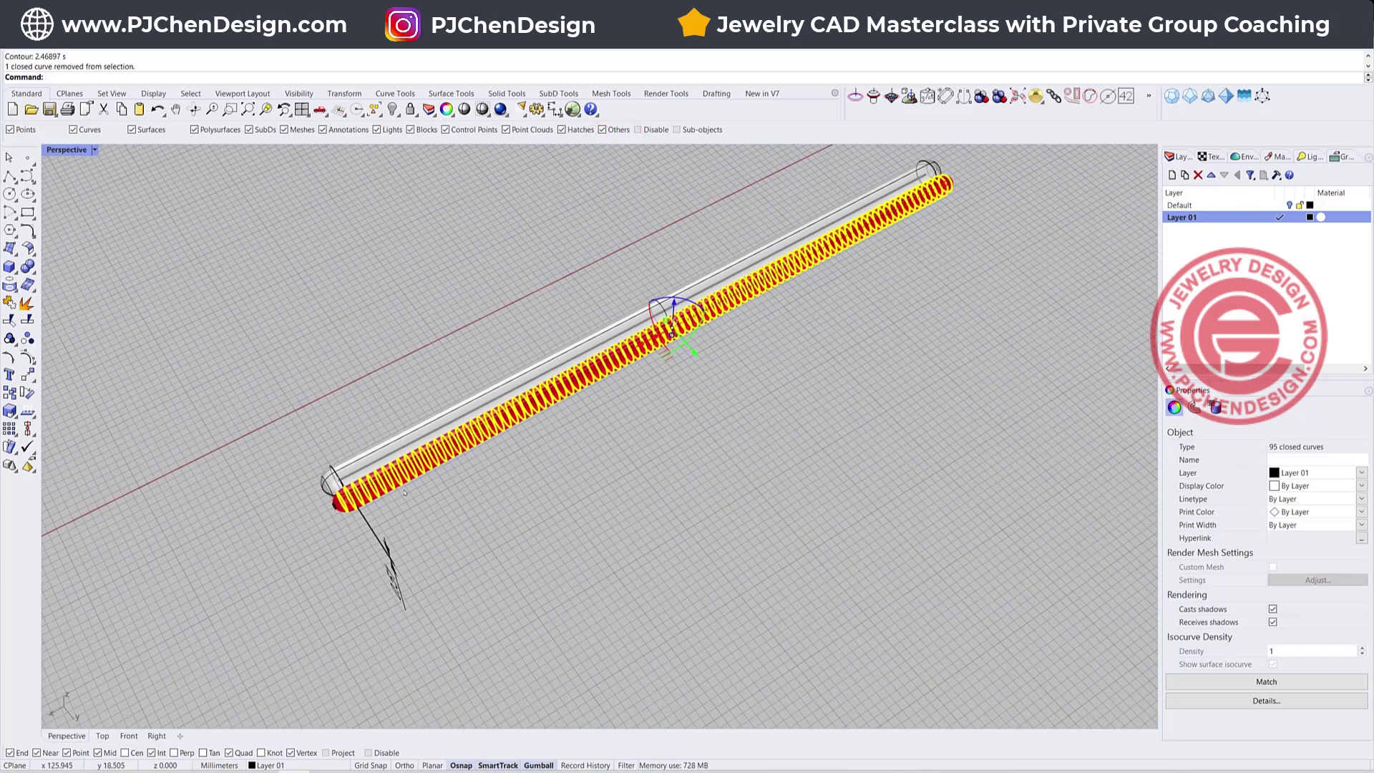
right_click_drag(404, 492, 534, 420)
left_click(28, 302)
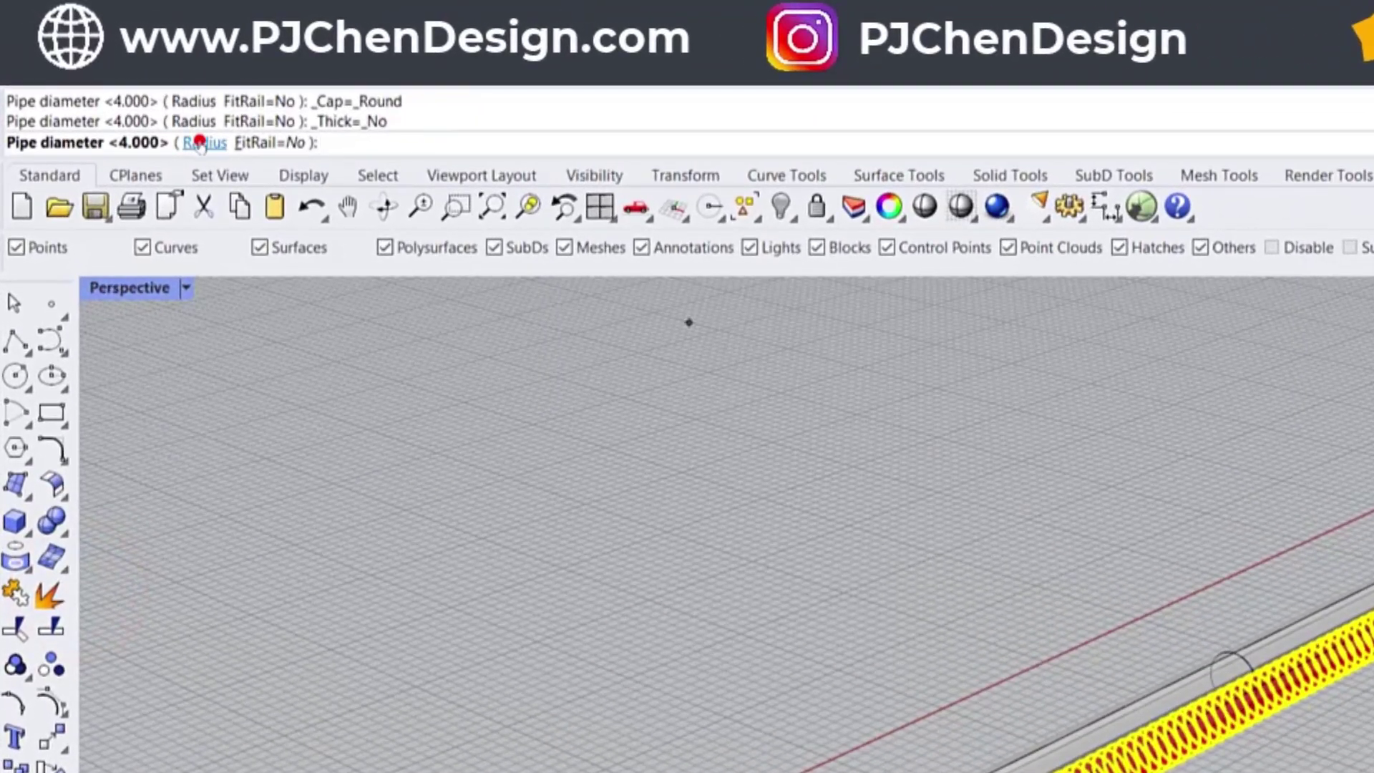
left_click(199, 143)
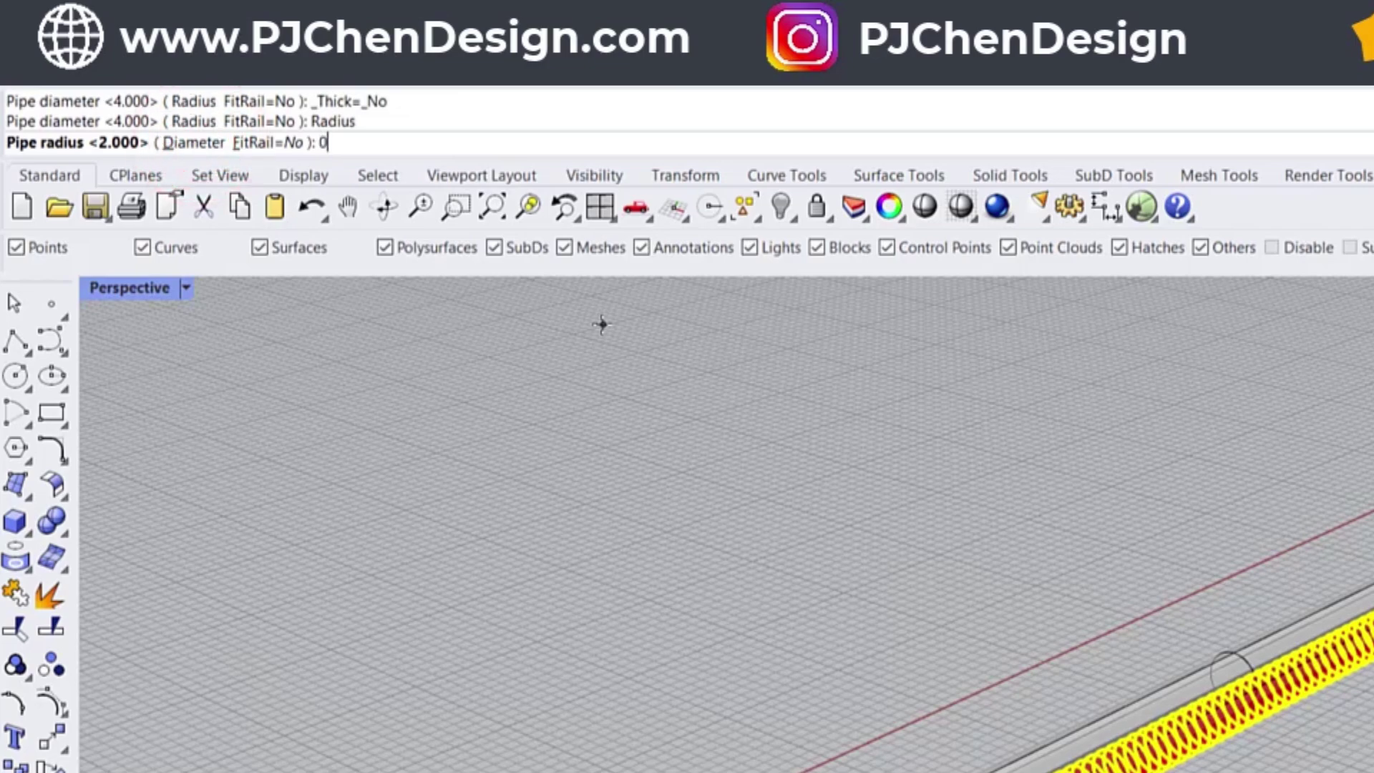
key("Return")
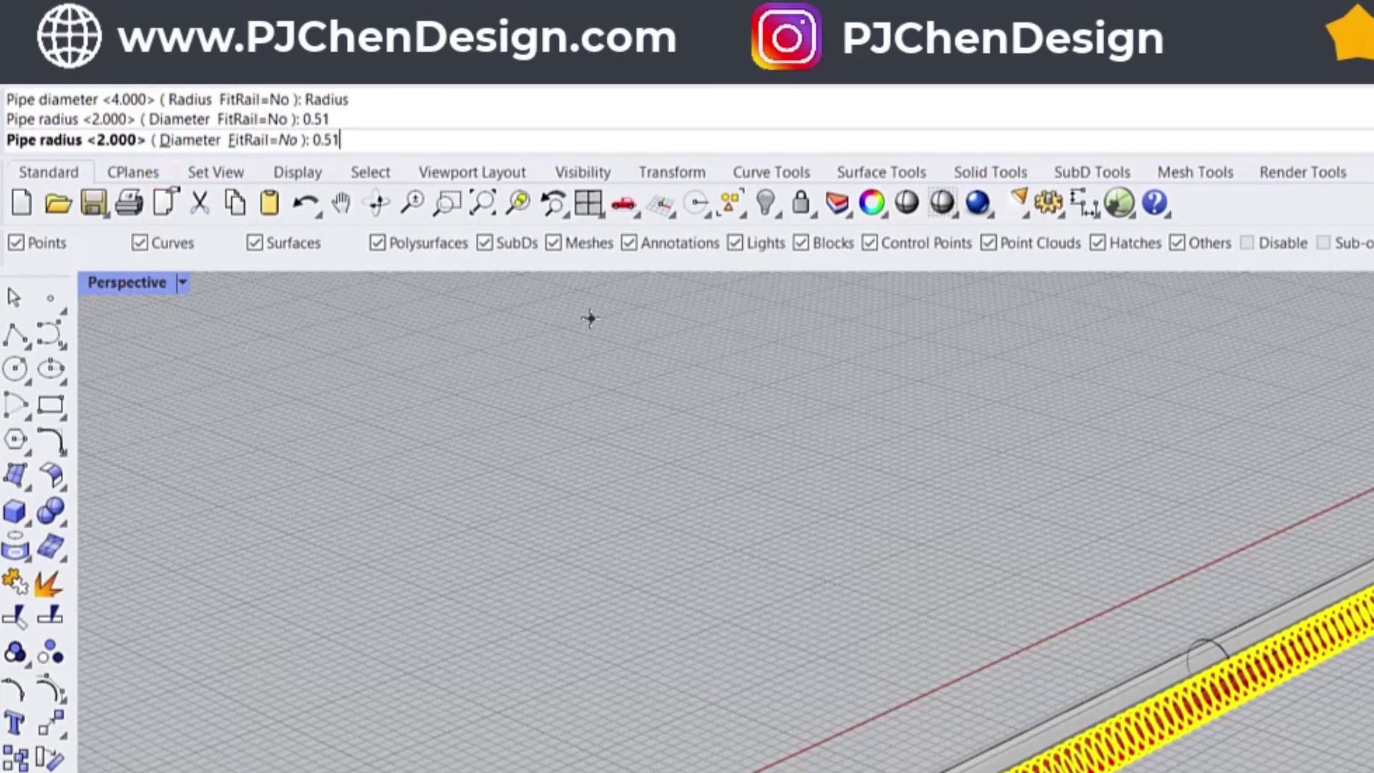
left_click(628, 544)
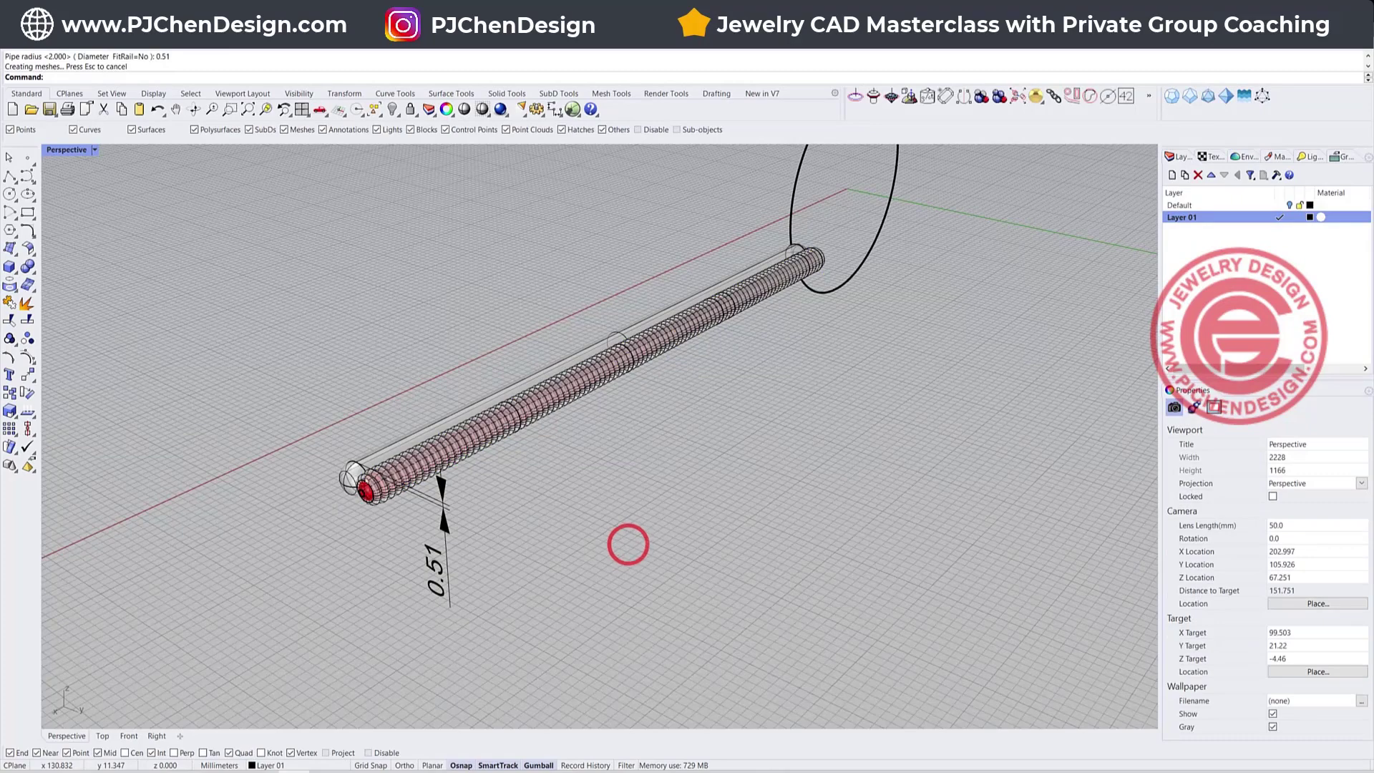
scroll(394, 480, "up", 2)
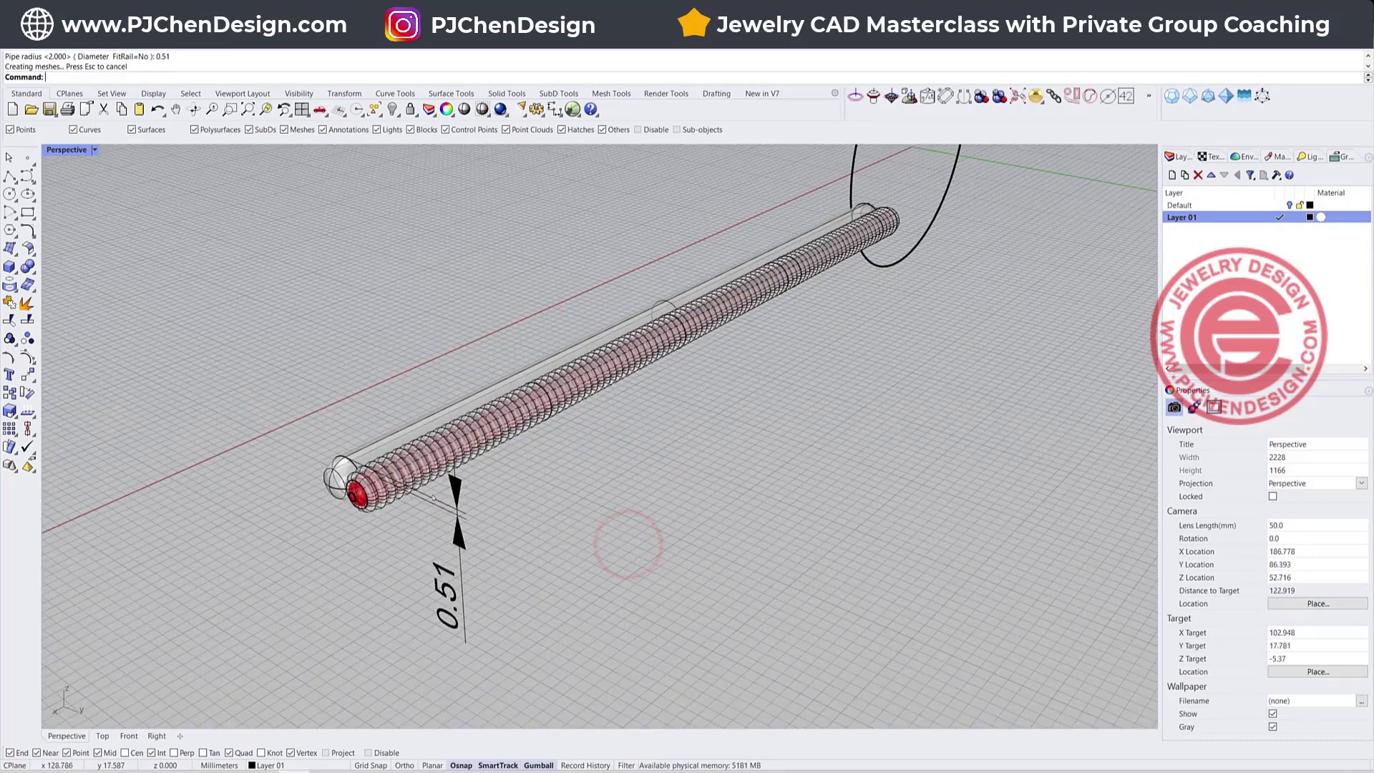
right_click_drag(395, 481, 564, 452)
Step: Boolean-union the ring-shaped contour pipes with the red pipe into a single ribbed solid
double_click(71, 150)
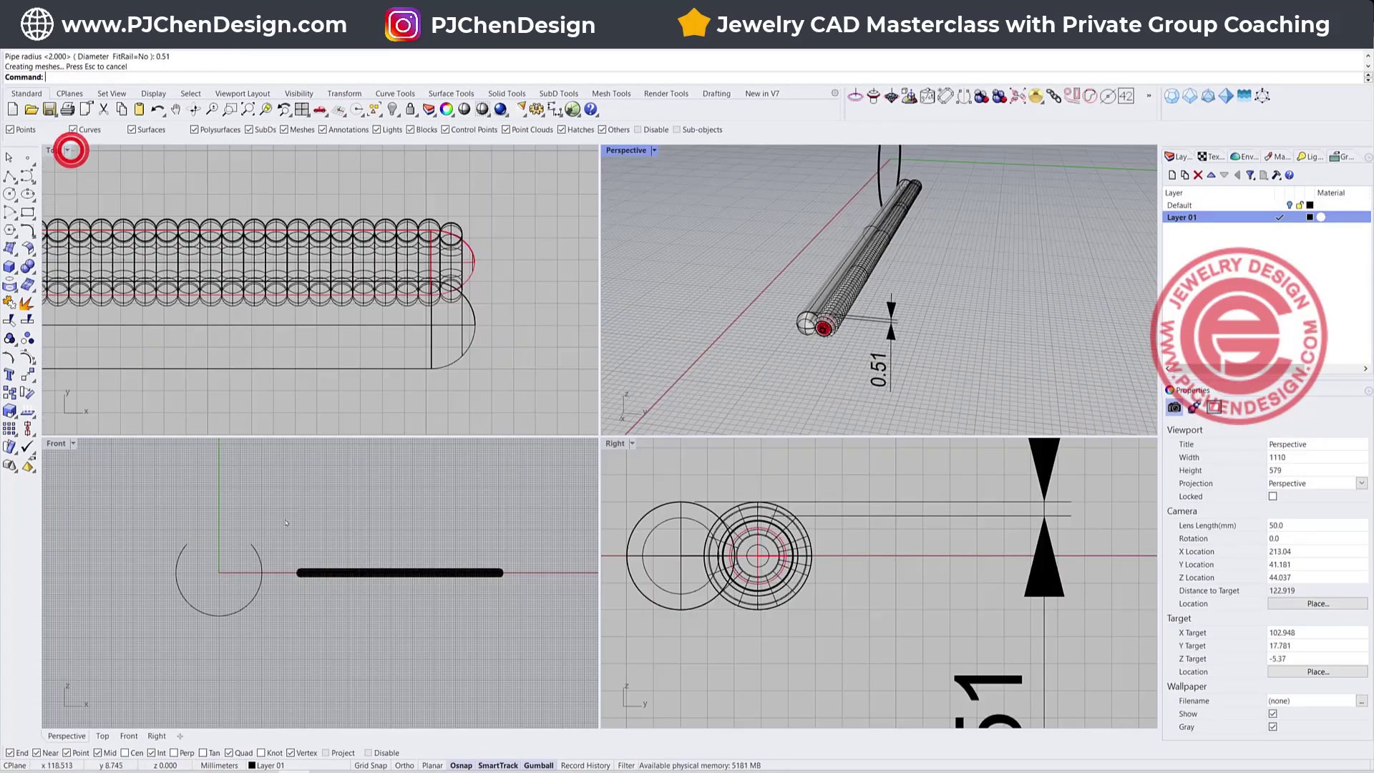
left_click(792, 503)
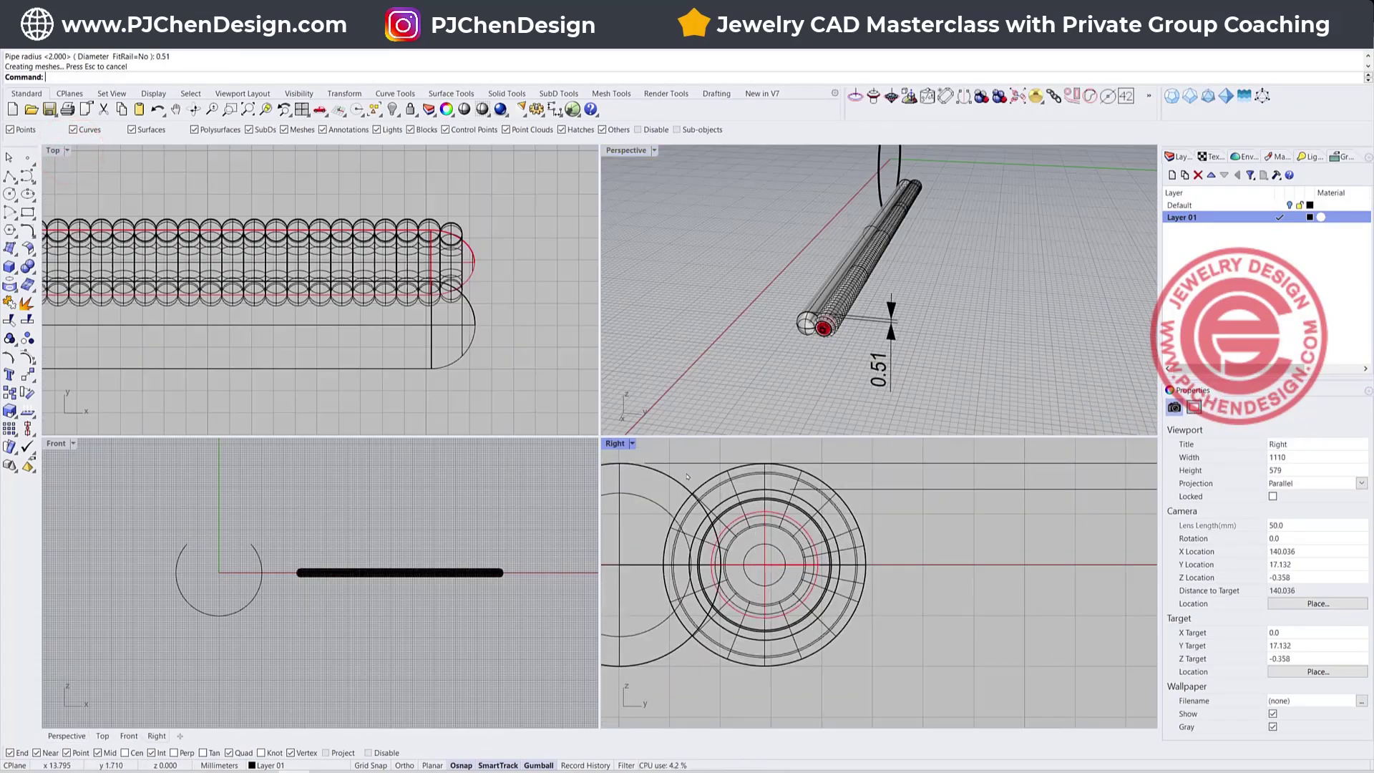
right_click_drag(850, 309, 873, 337)
left_click_drag(898, 675, 608, 461)
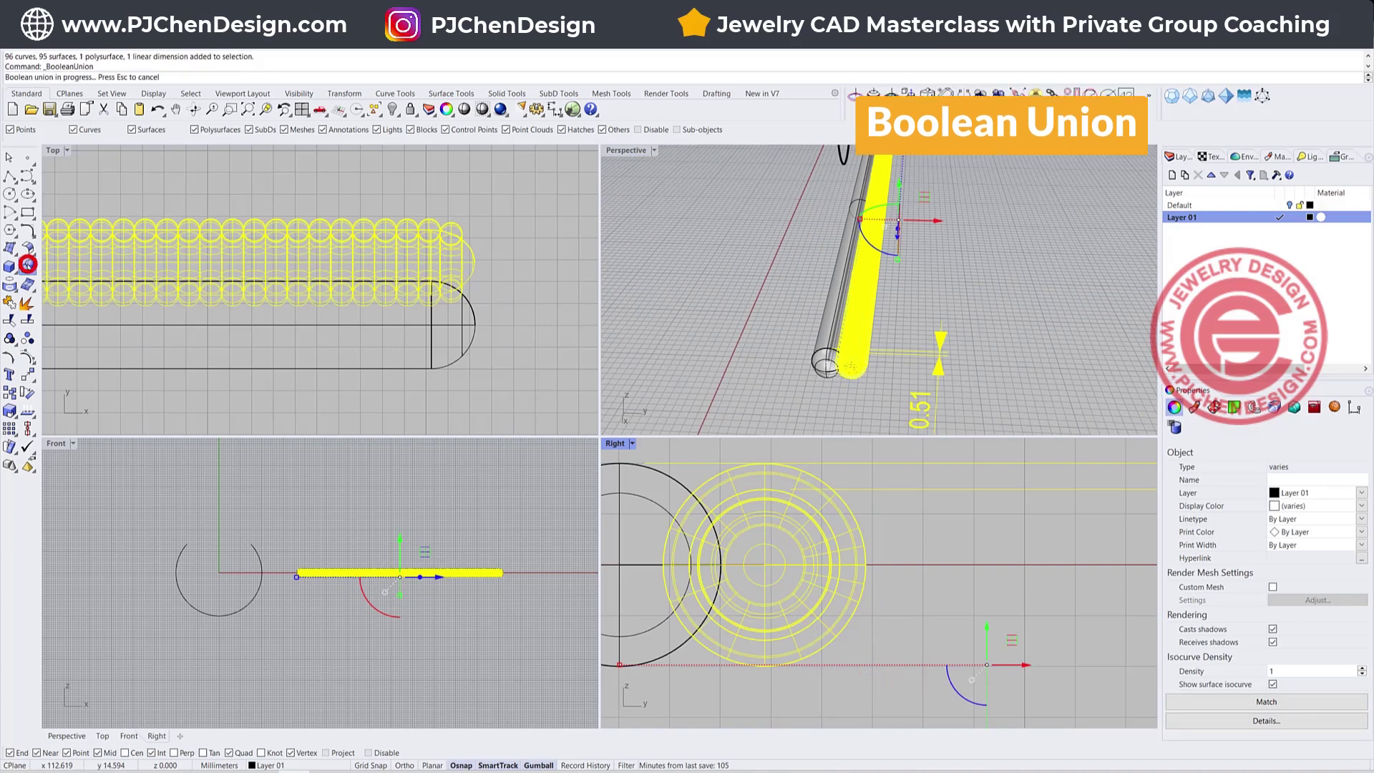
left_click(27, 265)
scroll(884, 335, "up", 10)
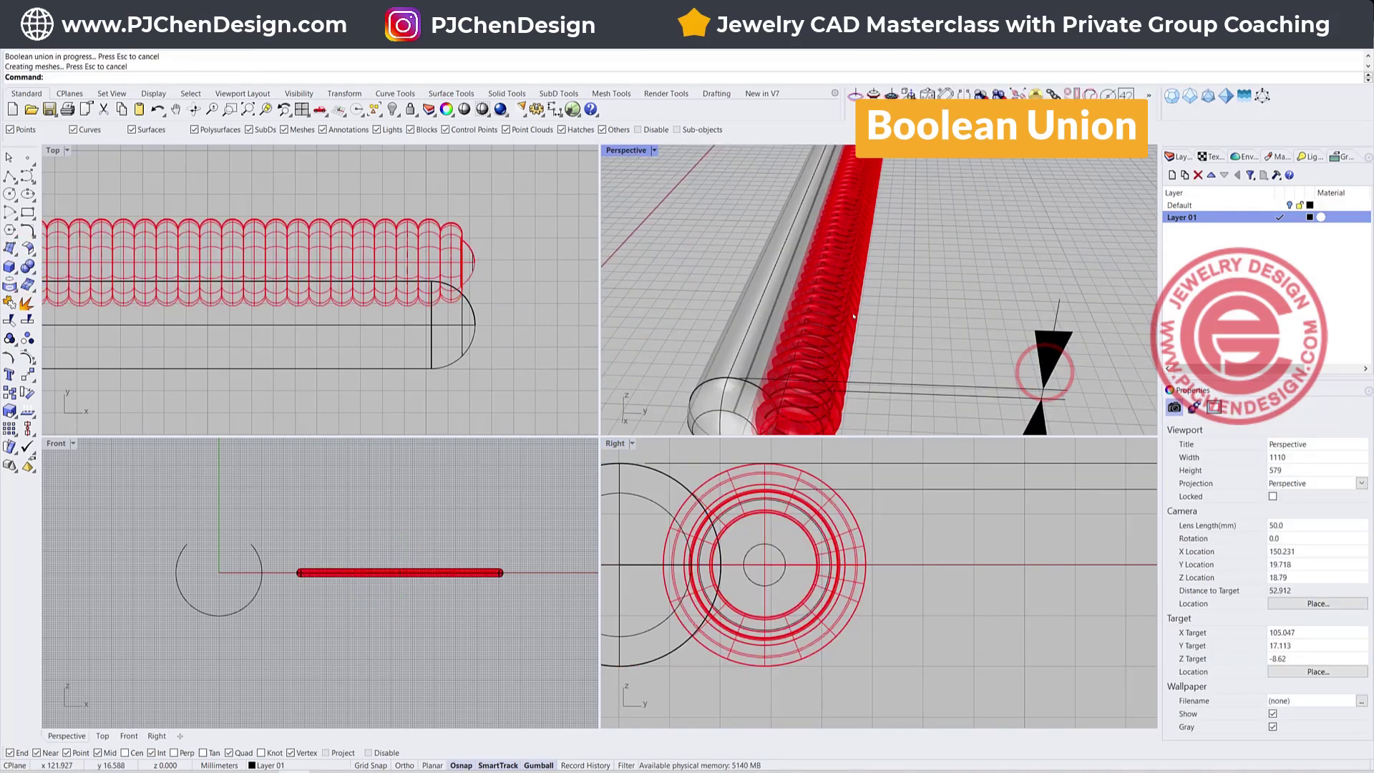
left_click(853, 310)
scroll(913, 322, "down", 7)
left_click(950, 285)
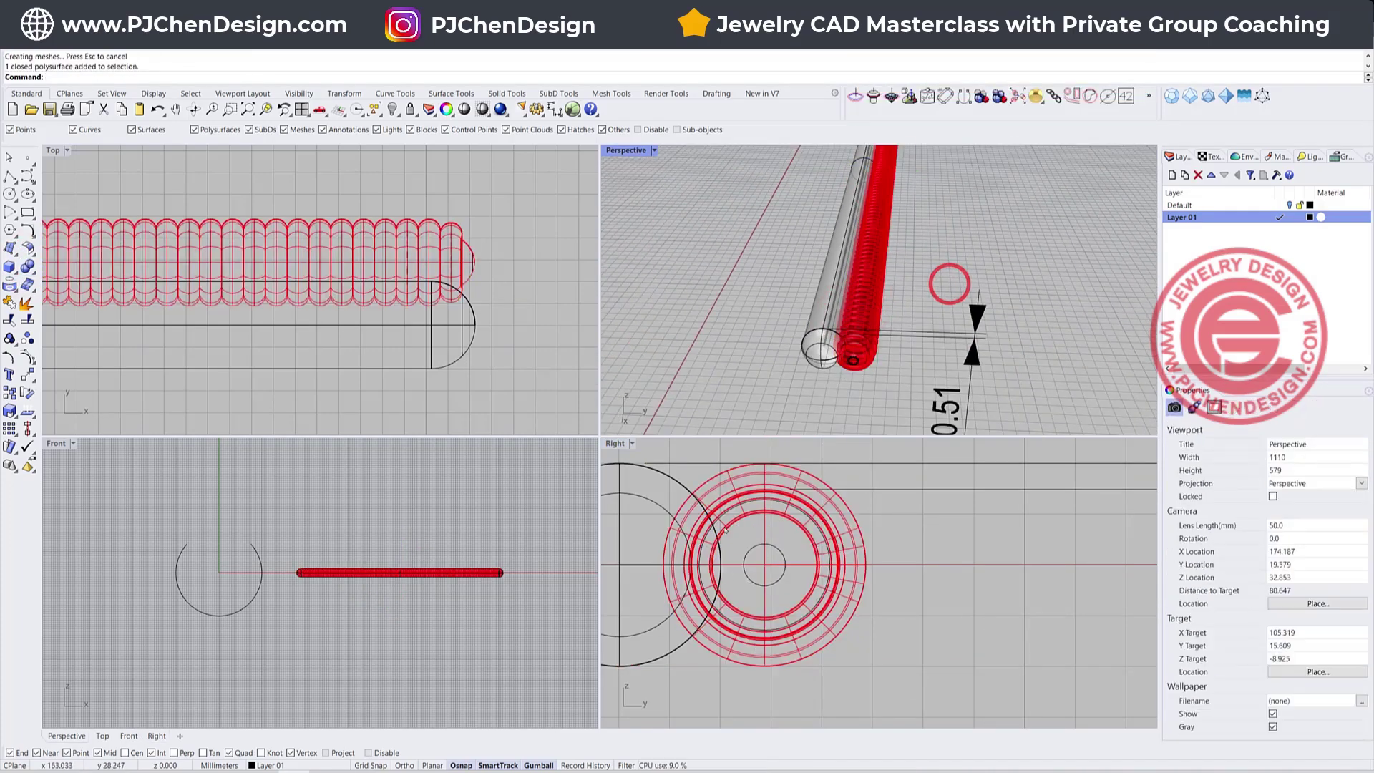
Step: Duplicate the plain pipe above and between the two pipes in the Right view, and make a uniformly scaled-down concentric copy of it
scroll(779, 545, "down", 6)
right_click_drag(778, 545, 802, 553)
left_click(617, 443)
double_click(616, 442)
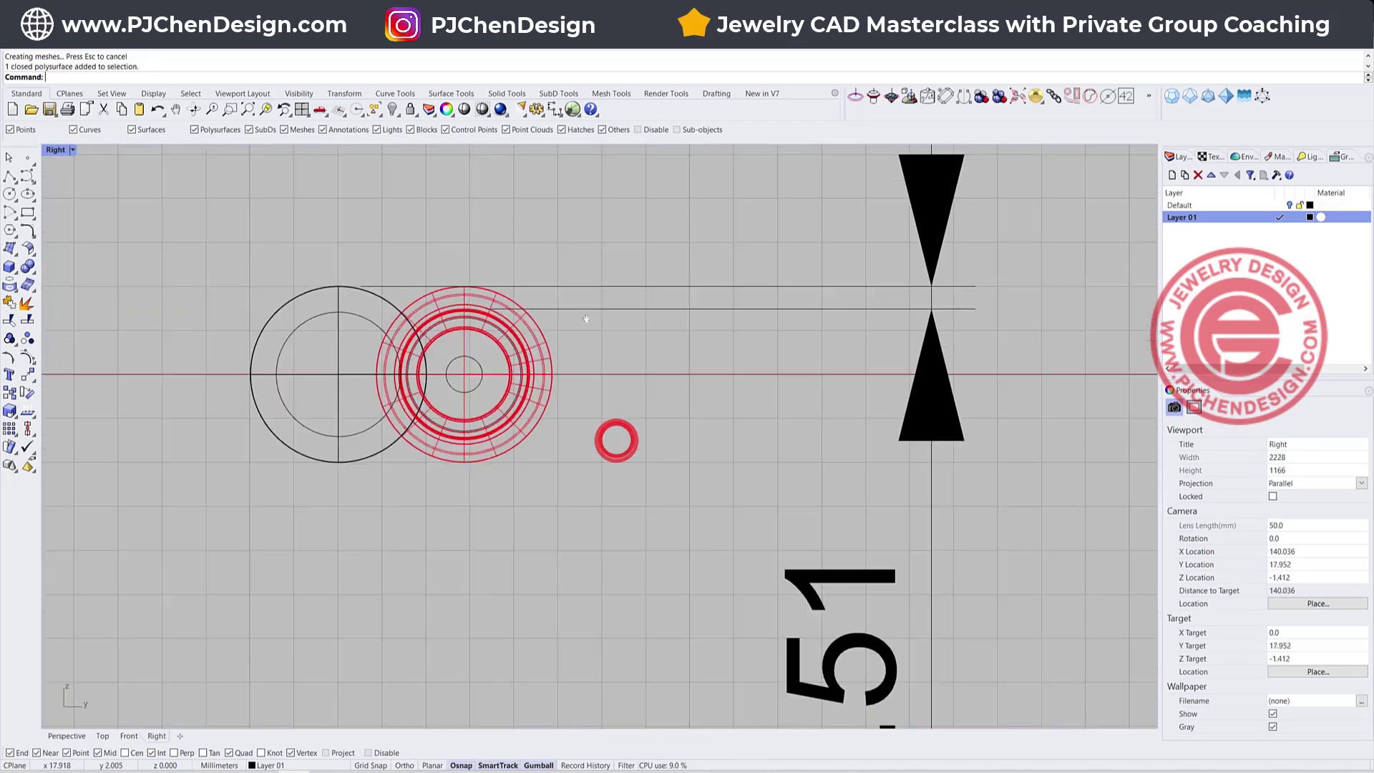
left_click(383, 449)
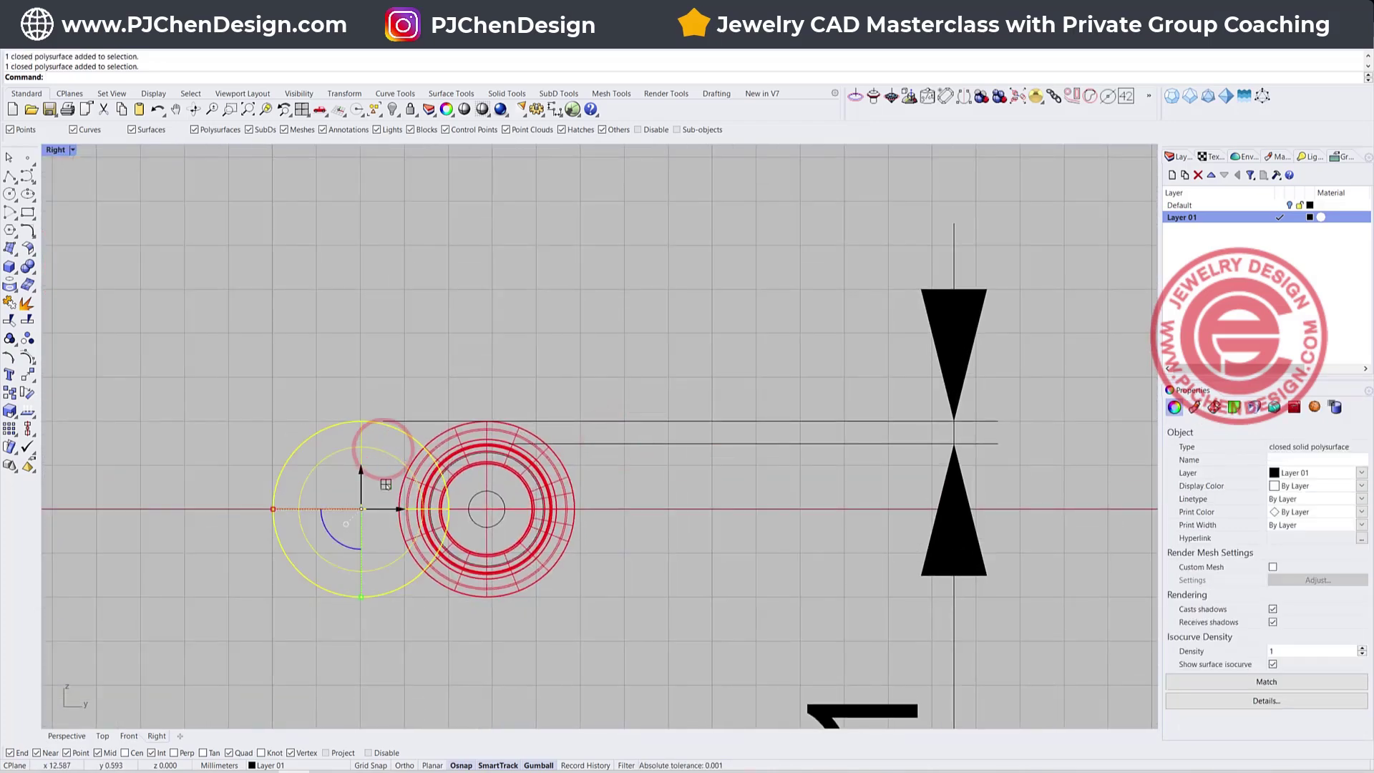
left_click_drag(387, 483, 450, 344)
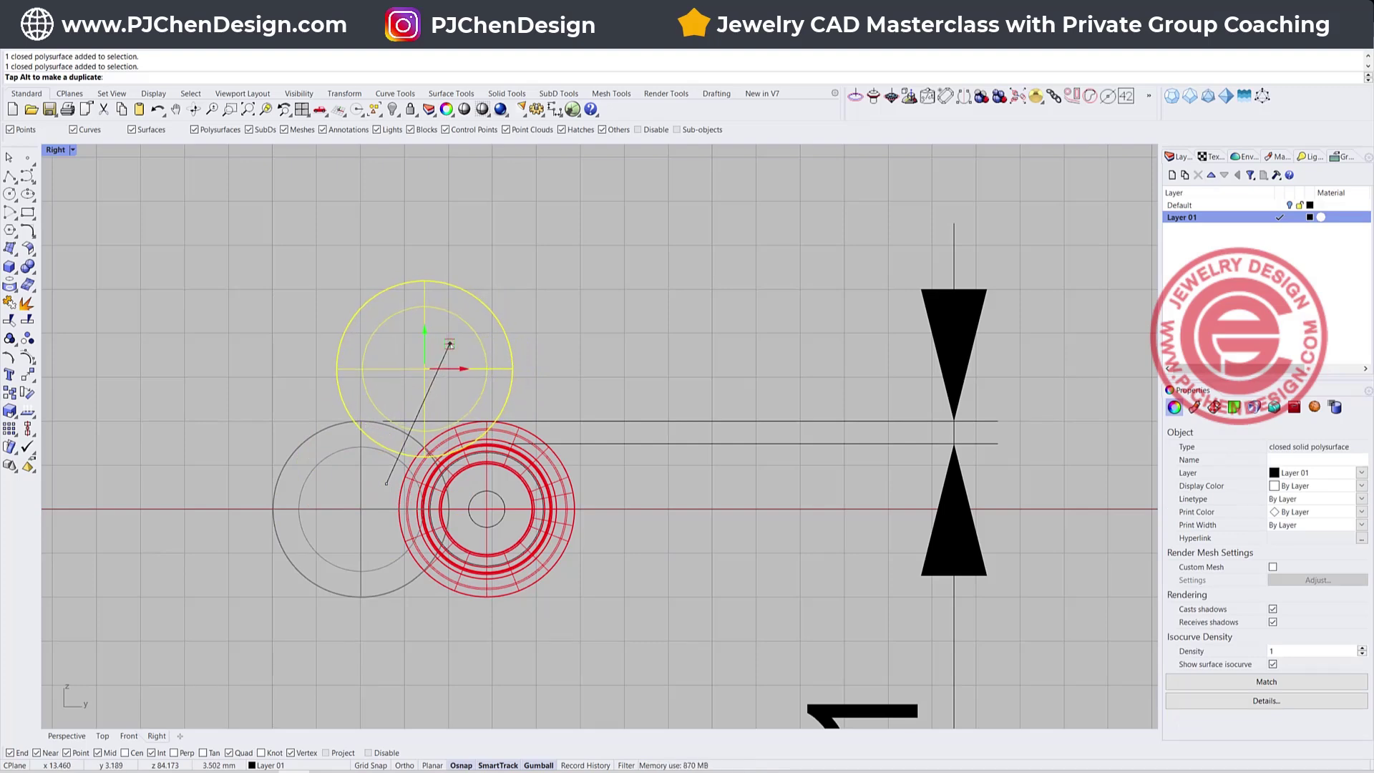
left_click_drag(450, 344, 450, 351)
left_click_drag(336, 373, 363, 386)
Step: Add a horizontal linear dimension between the side quadrants of the scaled-down pipe and the larger pipe surrounding it
left_click(556, 110)
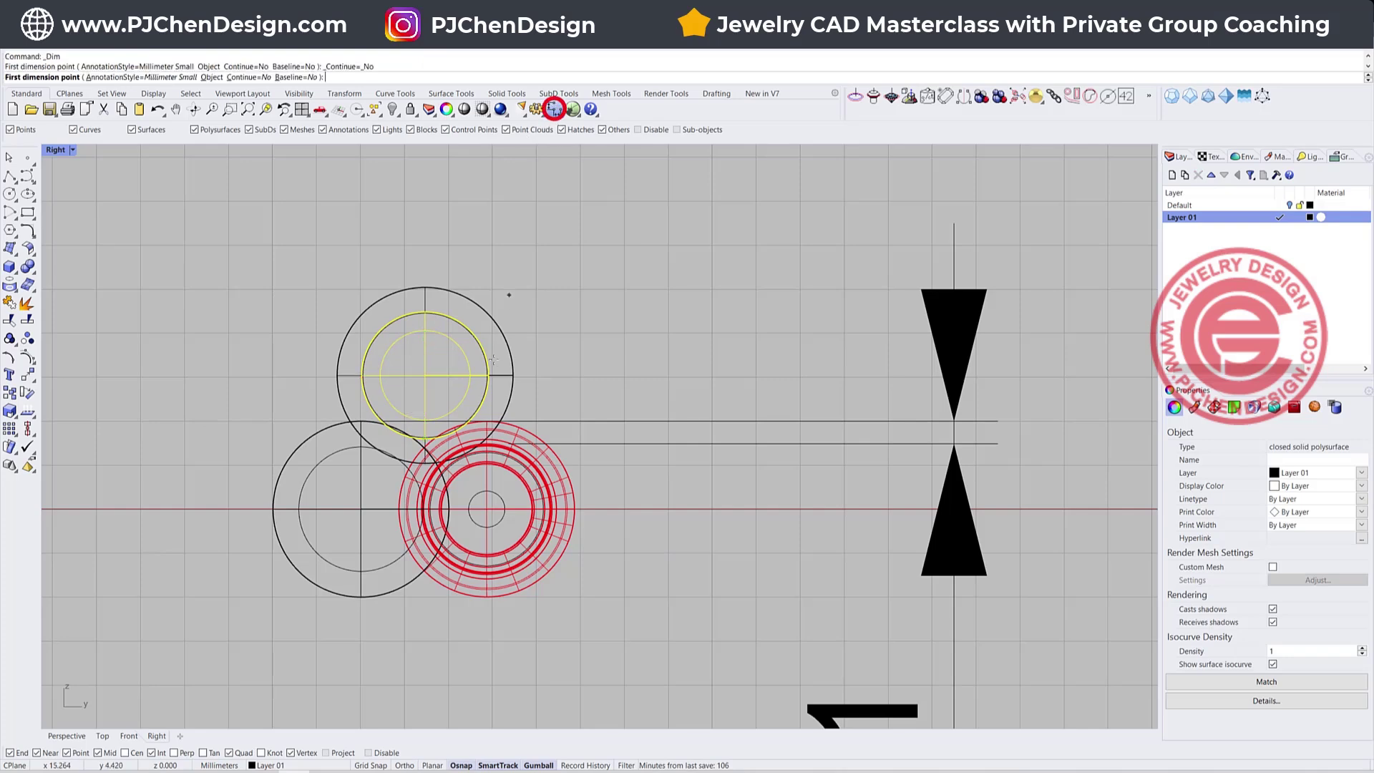
left_click(489, 375)
left_click(512, 373)
left_click(512, 272)
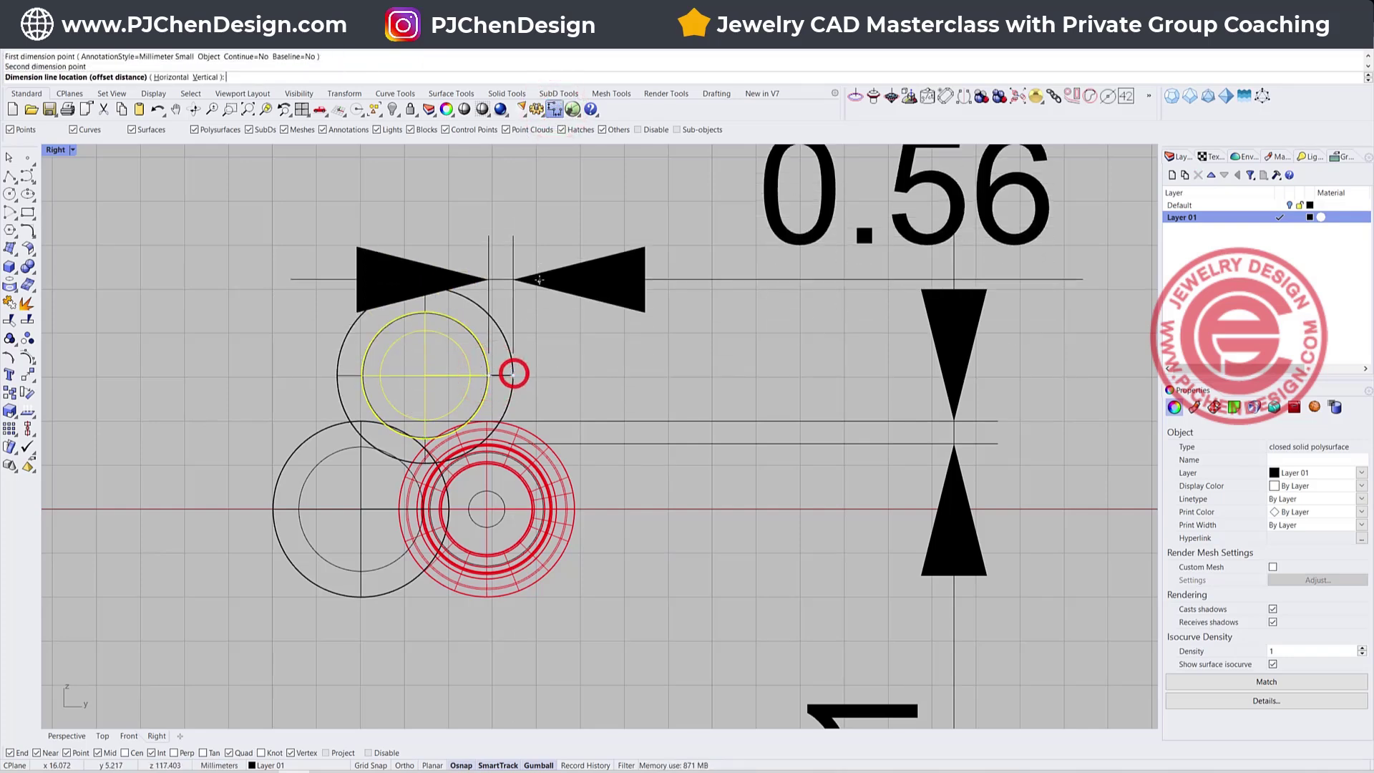
Step: Delete the larger pipe surrounding the scaled-down copy and restore the four-viewport layout
scroll(559, 350, "down", 4)
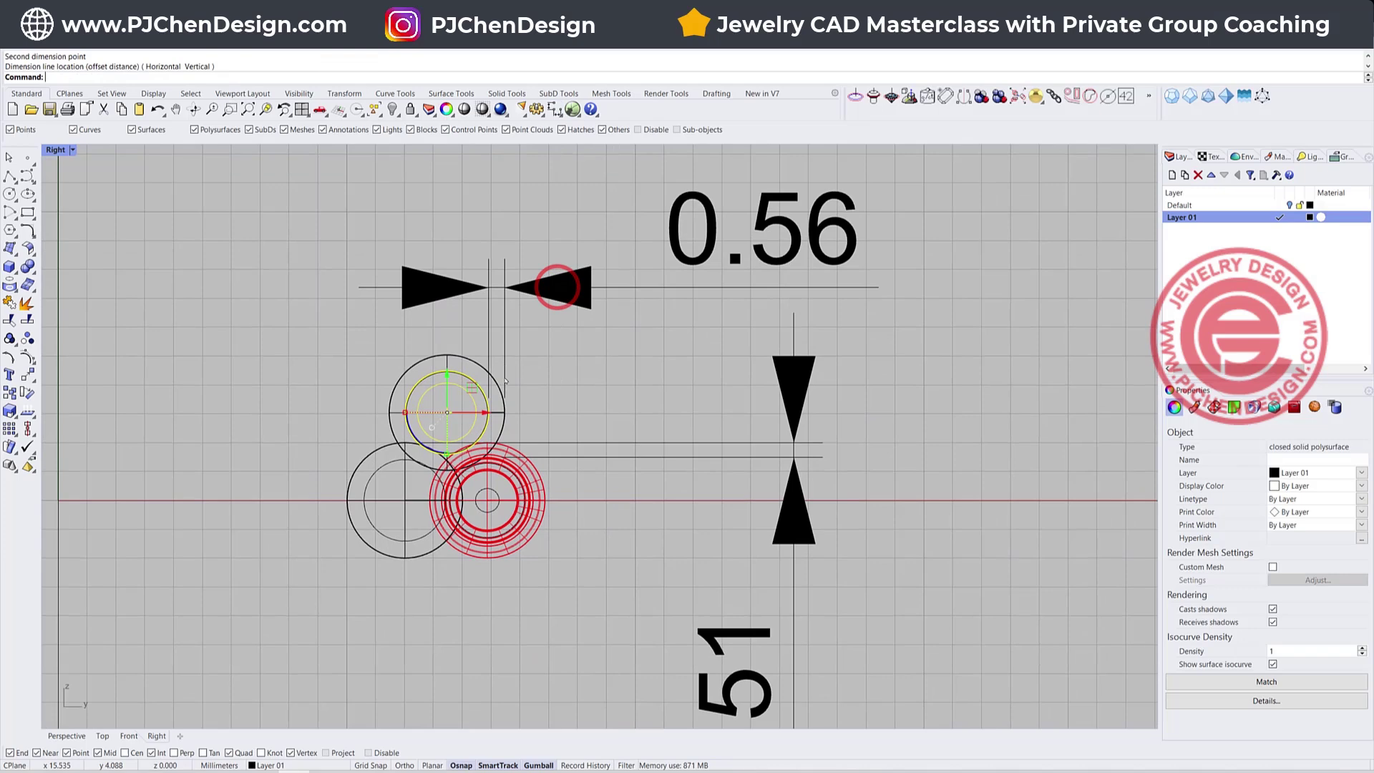
scroll(494, 395, "up", 2)
left_click(509, 421)
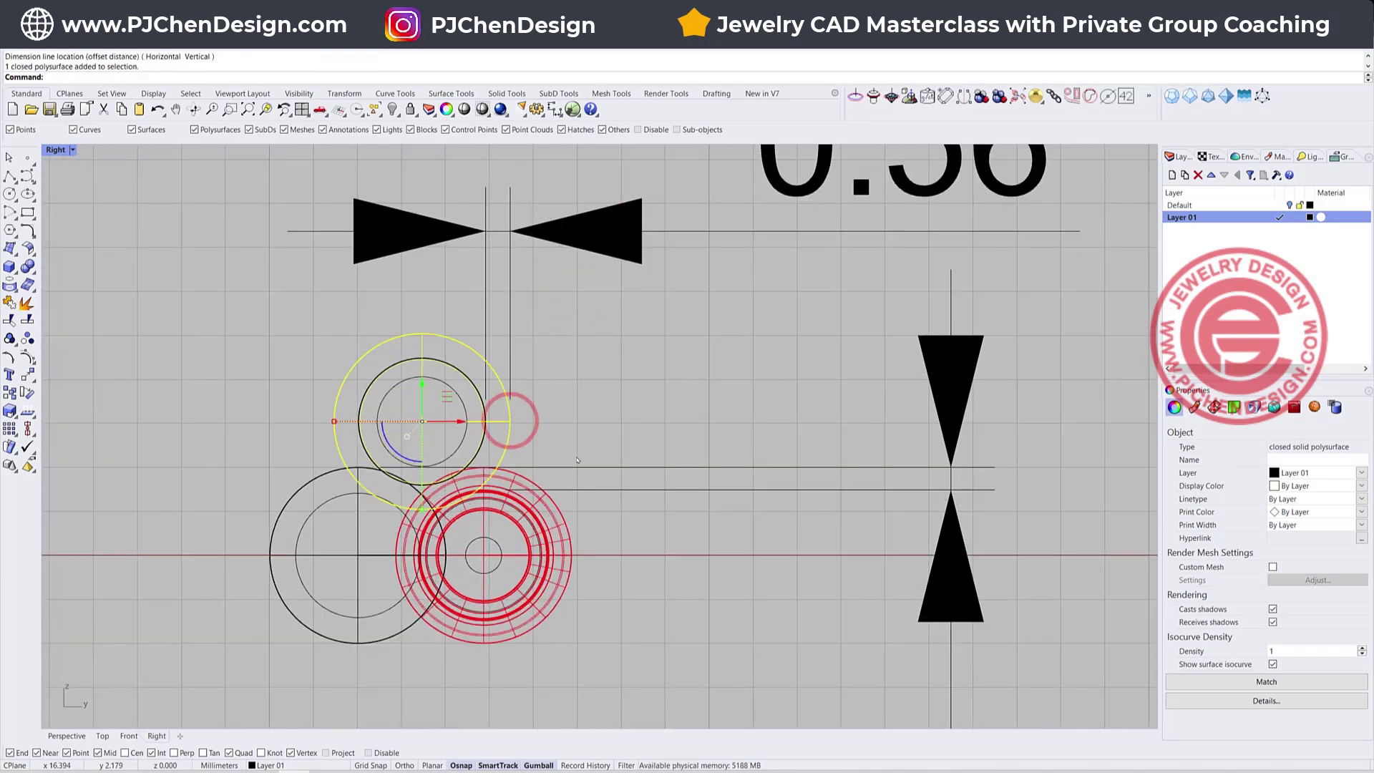
key("Delete")
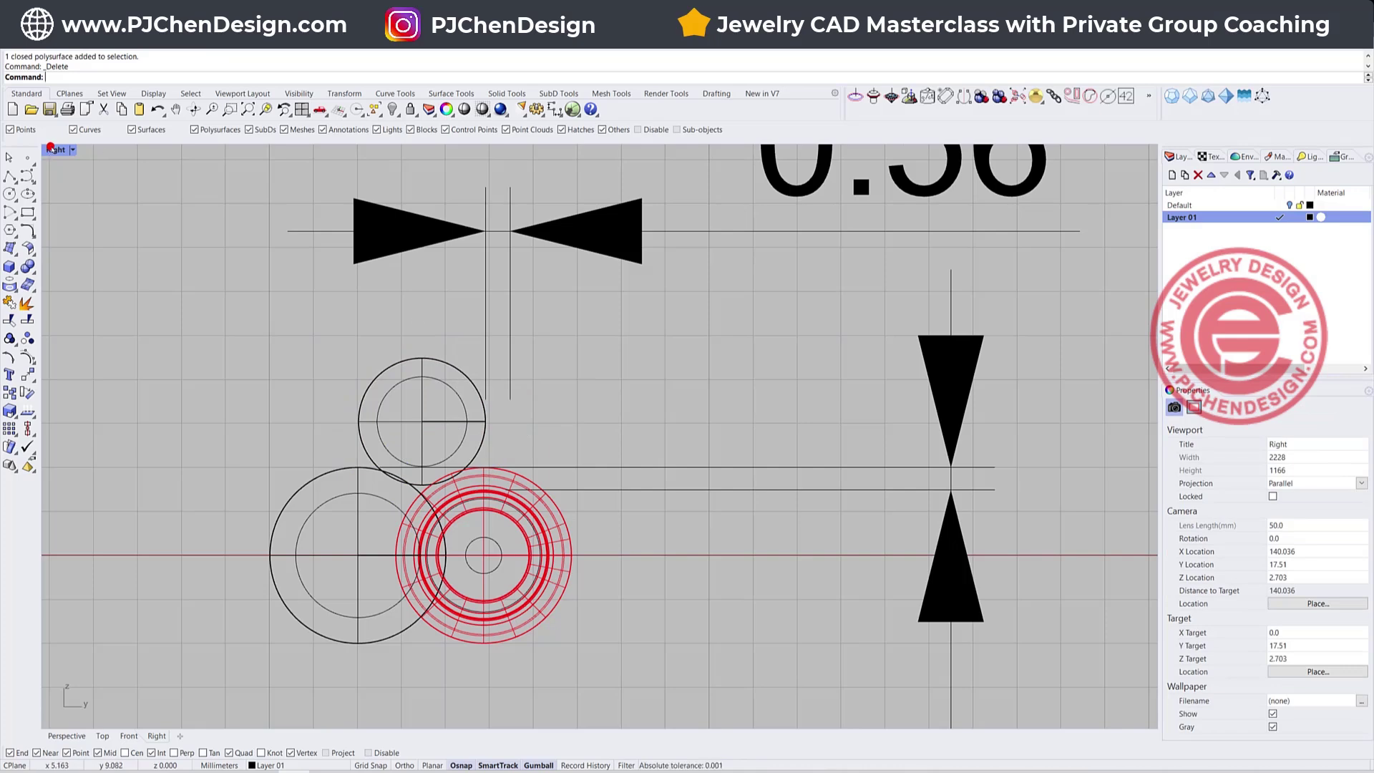
double_click(52, 149)
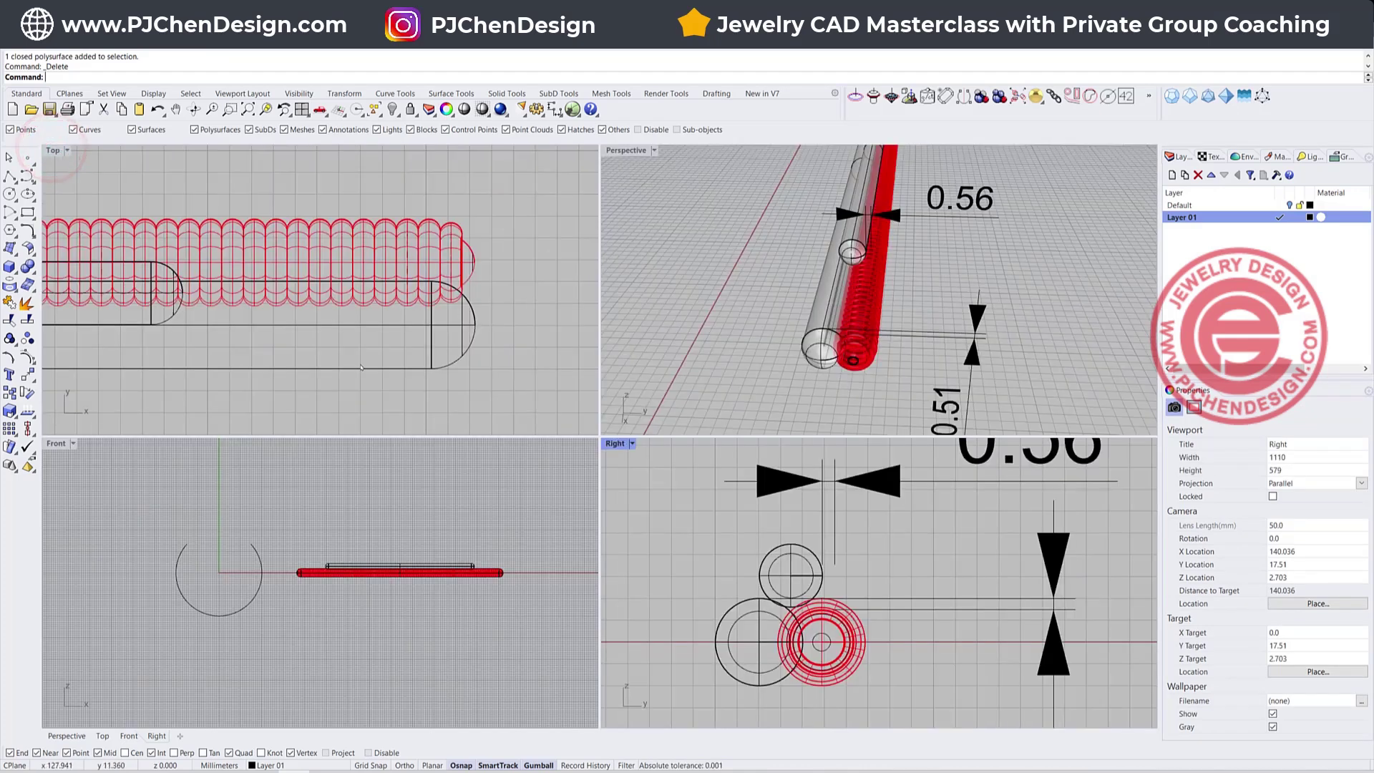
Step: Stretch the scaled-down pipe lengthwise in the Top view until its ends line up with the ends of the larger pipes
scroll(187, 350, "down", 4)
right_click_drag(187, 340, 500, 337)
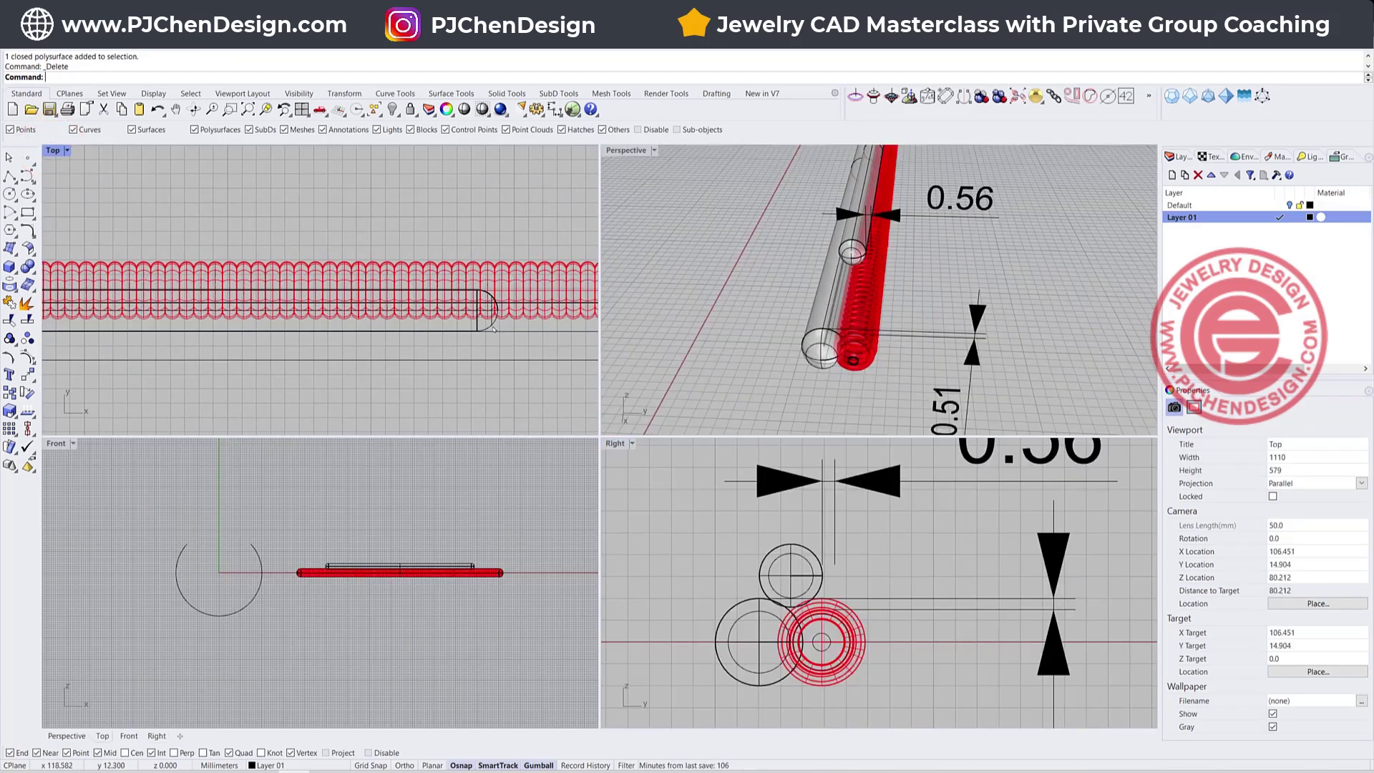
left_click(492, 327)
double_click(51, 150)
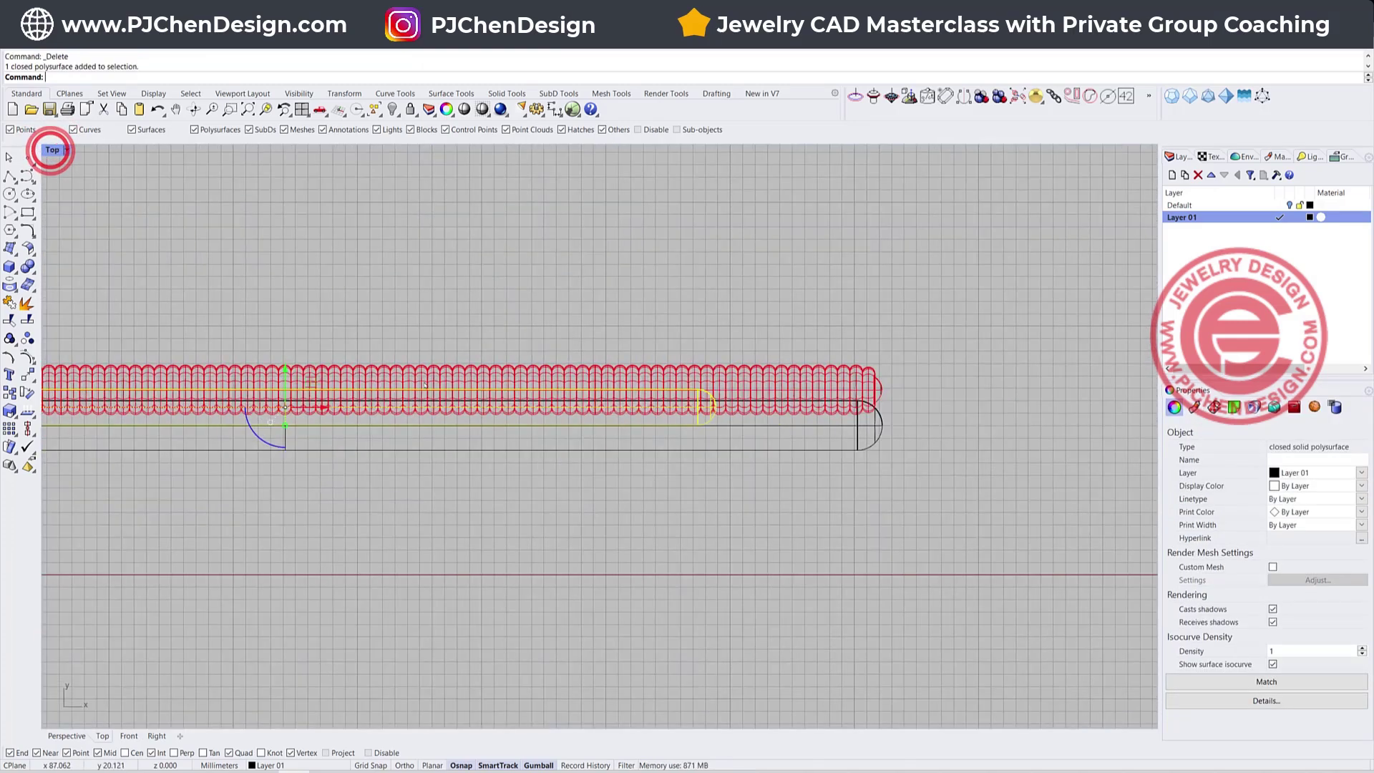
scroll(654, 385, "down", 8)
scroll(310, 396, "up", 8)
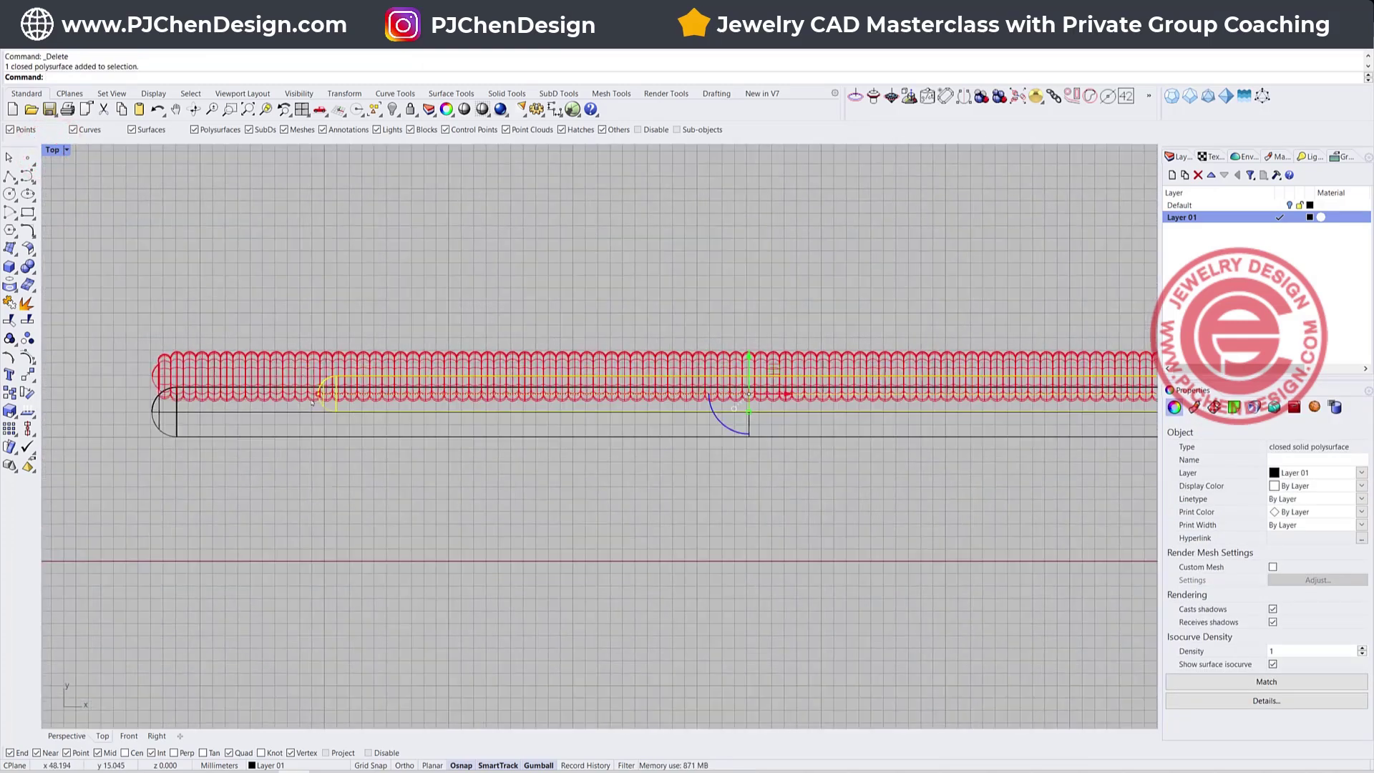
left_click_drag(317, 394, 151, 394)
left_click(543, 512)
scroll(413, 384, "down", 2)
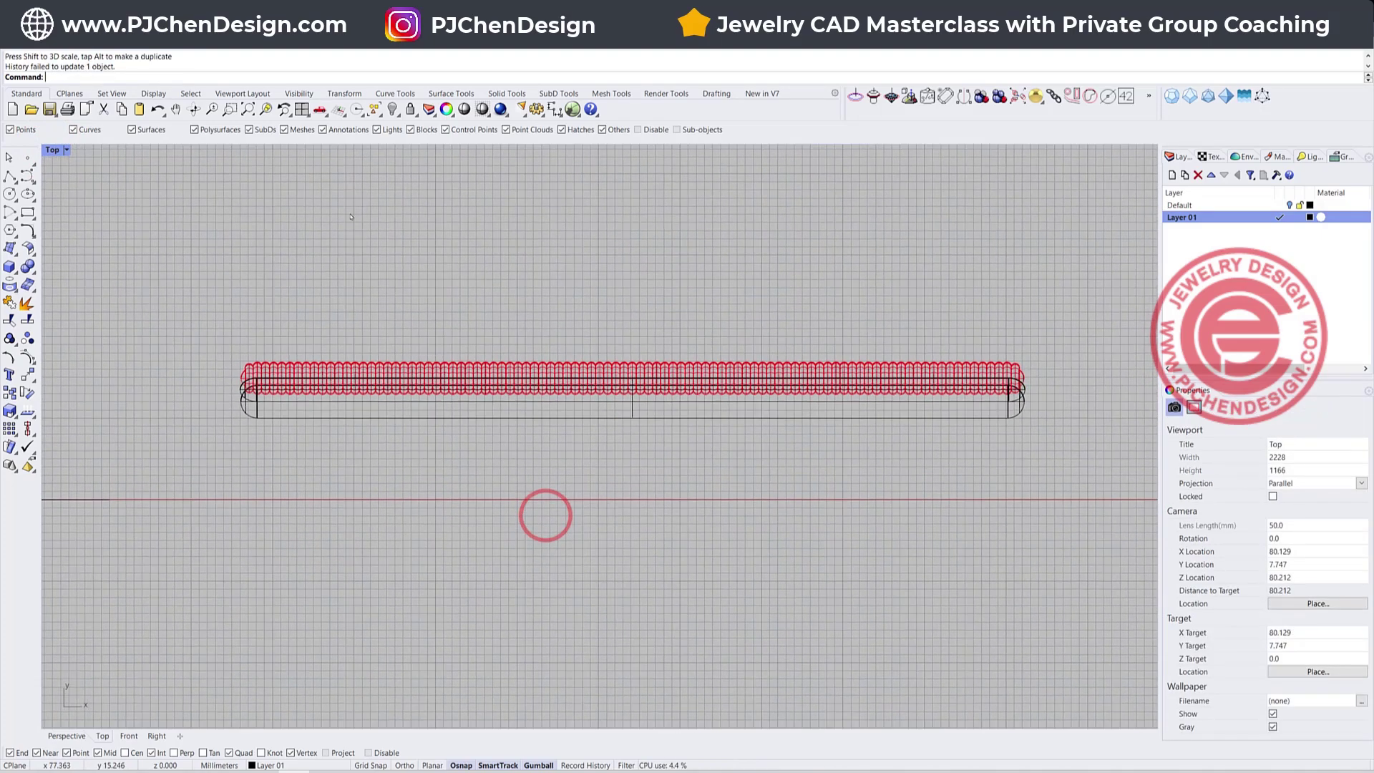
double_click(58, 151)
Step: Set the display color of the smaller upper pipe to Green
scroll(787, 286, "up", 2)
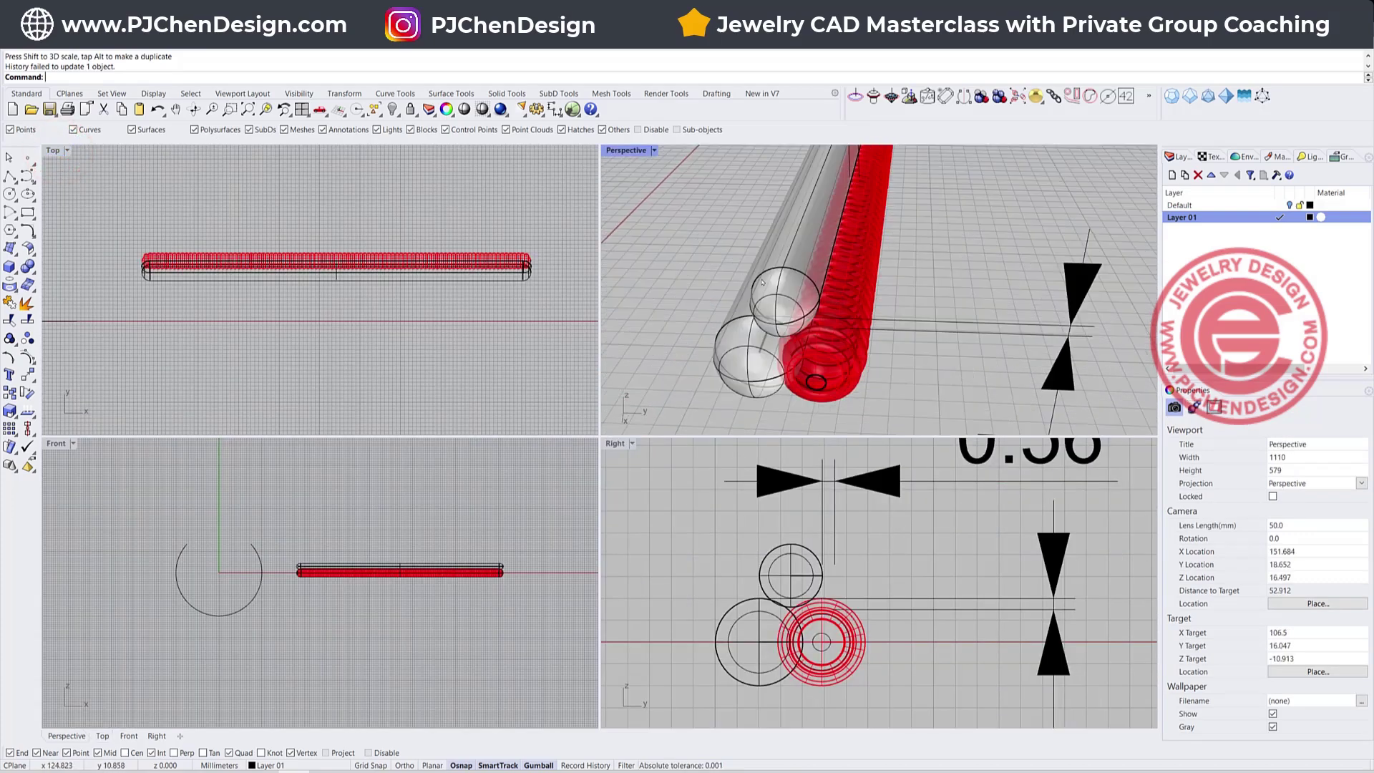
left_click(762, 265)
left_click(1362, 486)
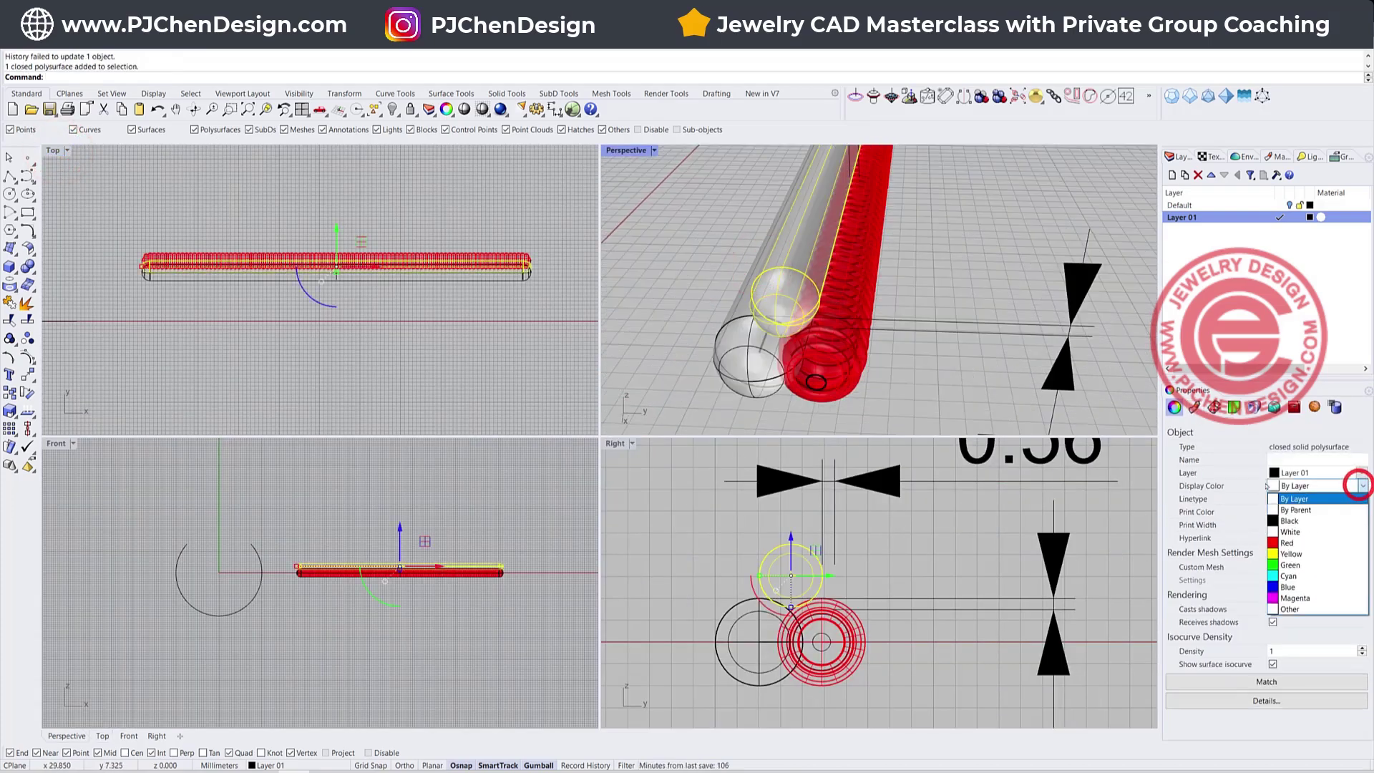
left_click(1291, 565)
left_click(990, 316)
right_click_drag(991, 316, 650, 172)
Step: Duplicate the long side edge of the green pipe as a curve with DupEdge in the maximized Perspective view
double_click(636, 146)
scroll(629, 148, "down", 5)
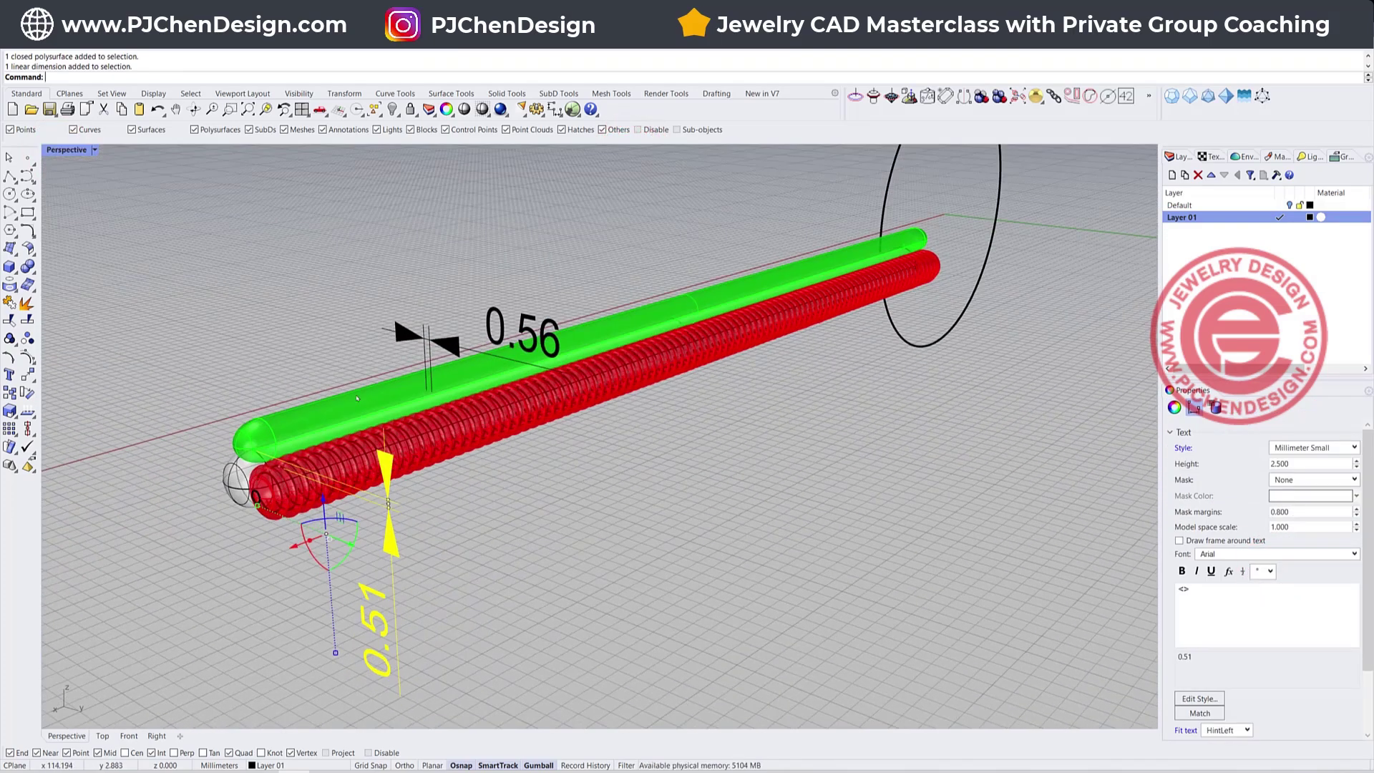
type("DupEdge")
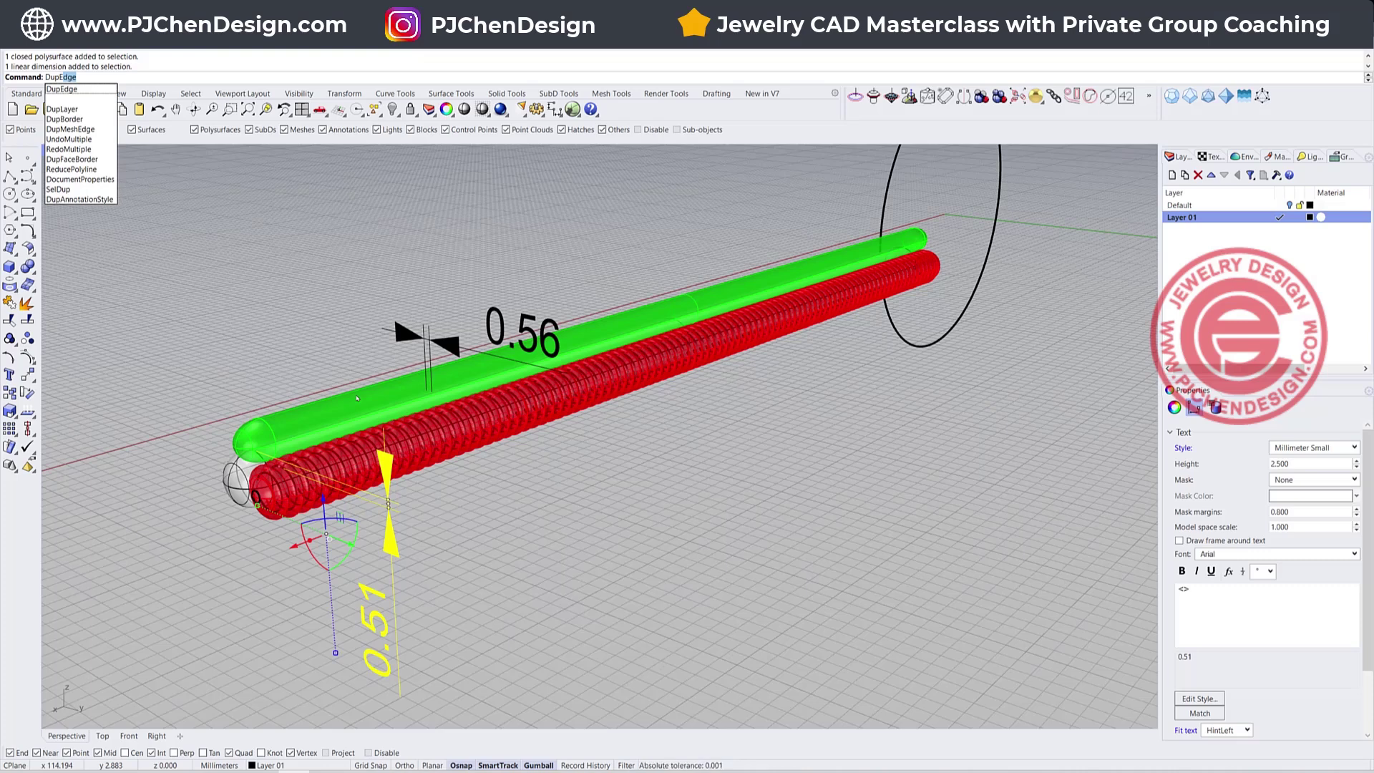
key("Return")
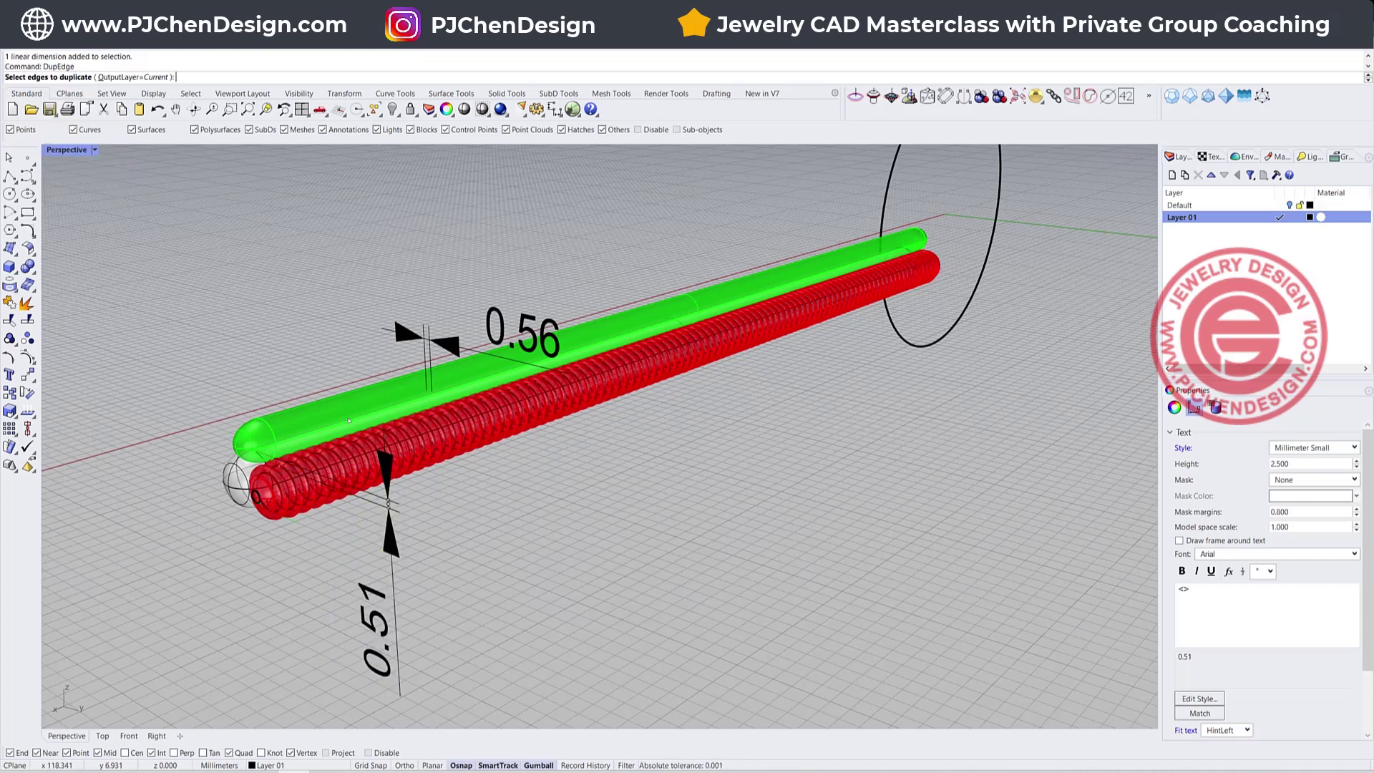
left_click(347, 417)
key("Return")
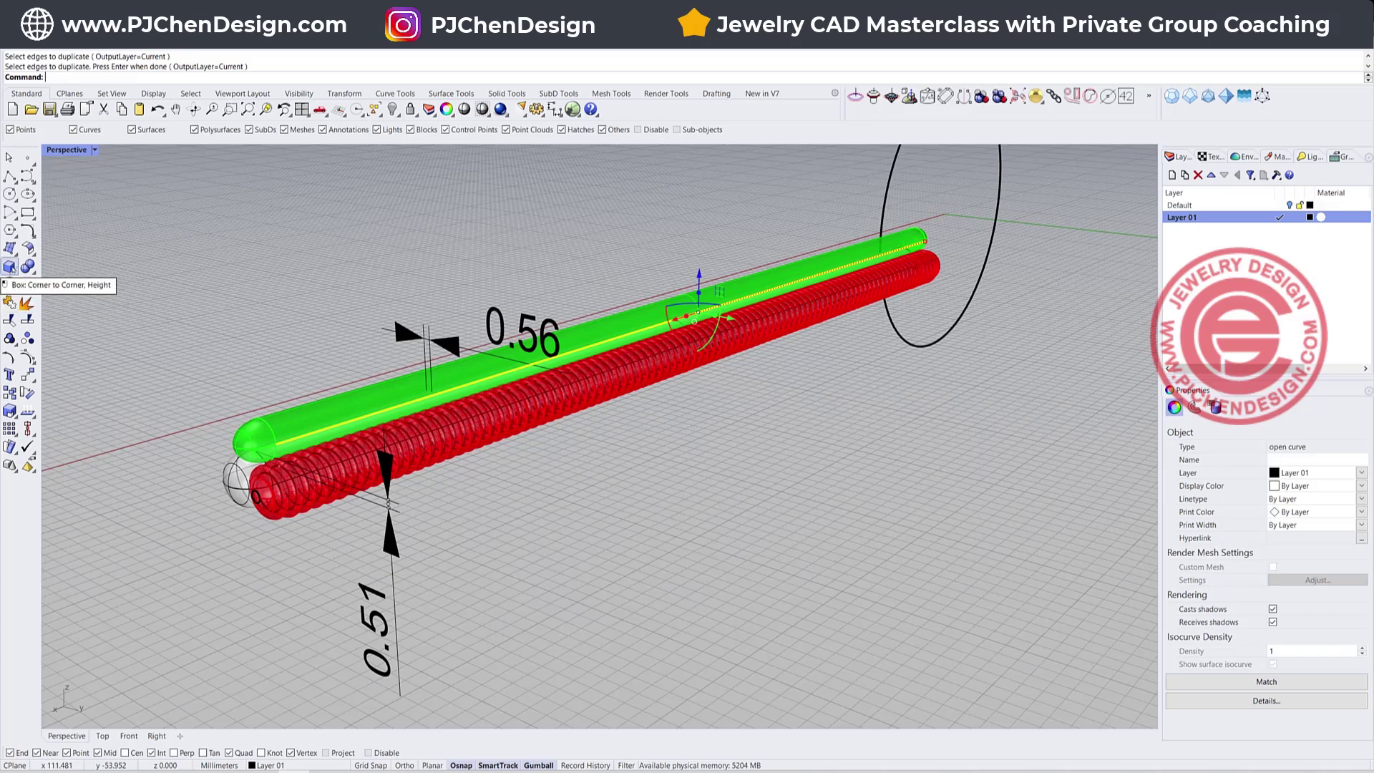
Step: Create a round-capped pipe with a 0.56 radius along the duplicated edge curve and restore the four-viewport layout
left_click(45, 306)
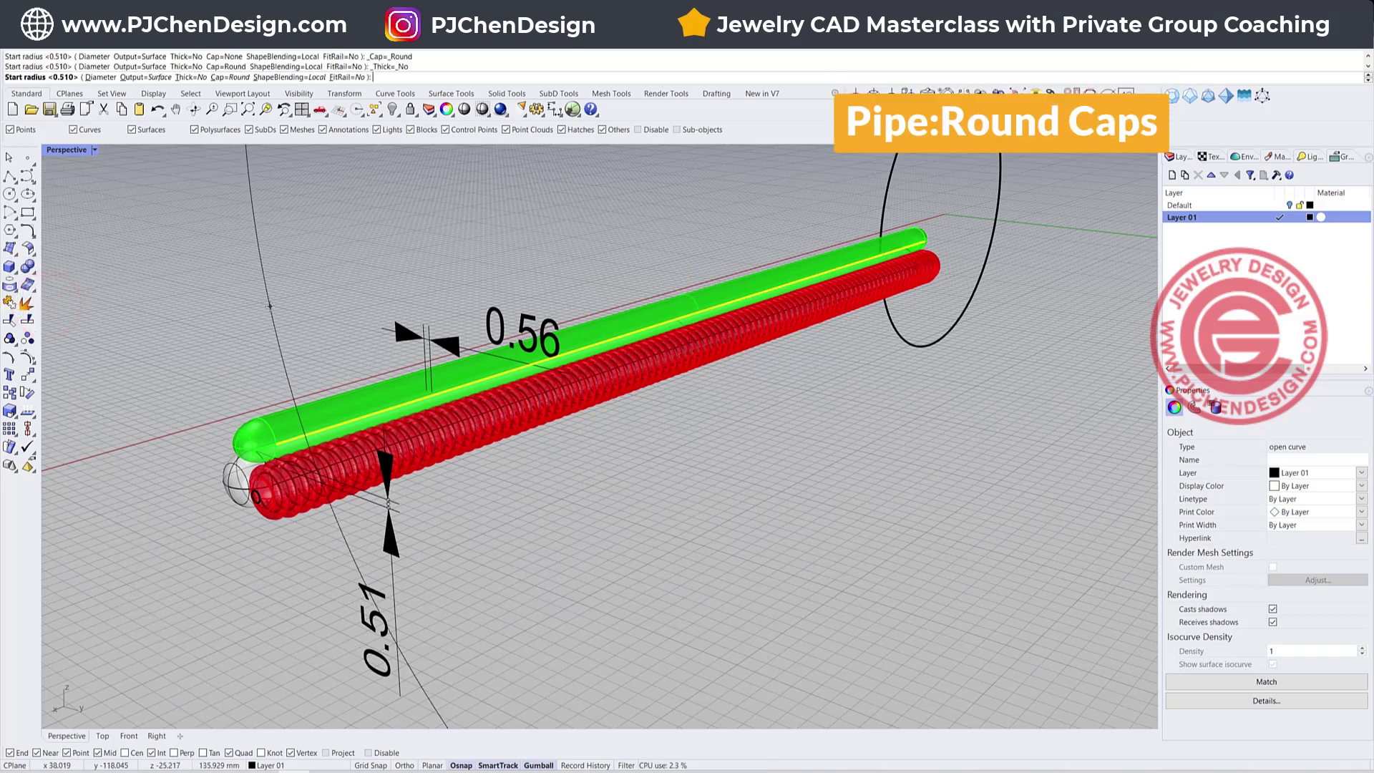
type("0")
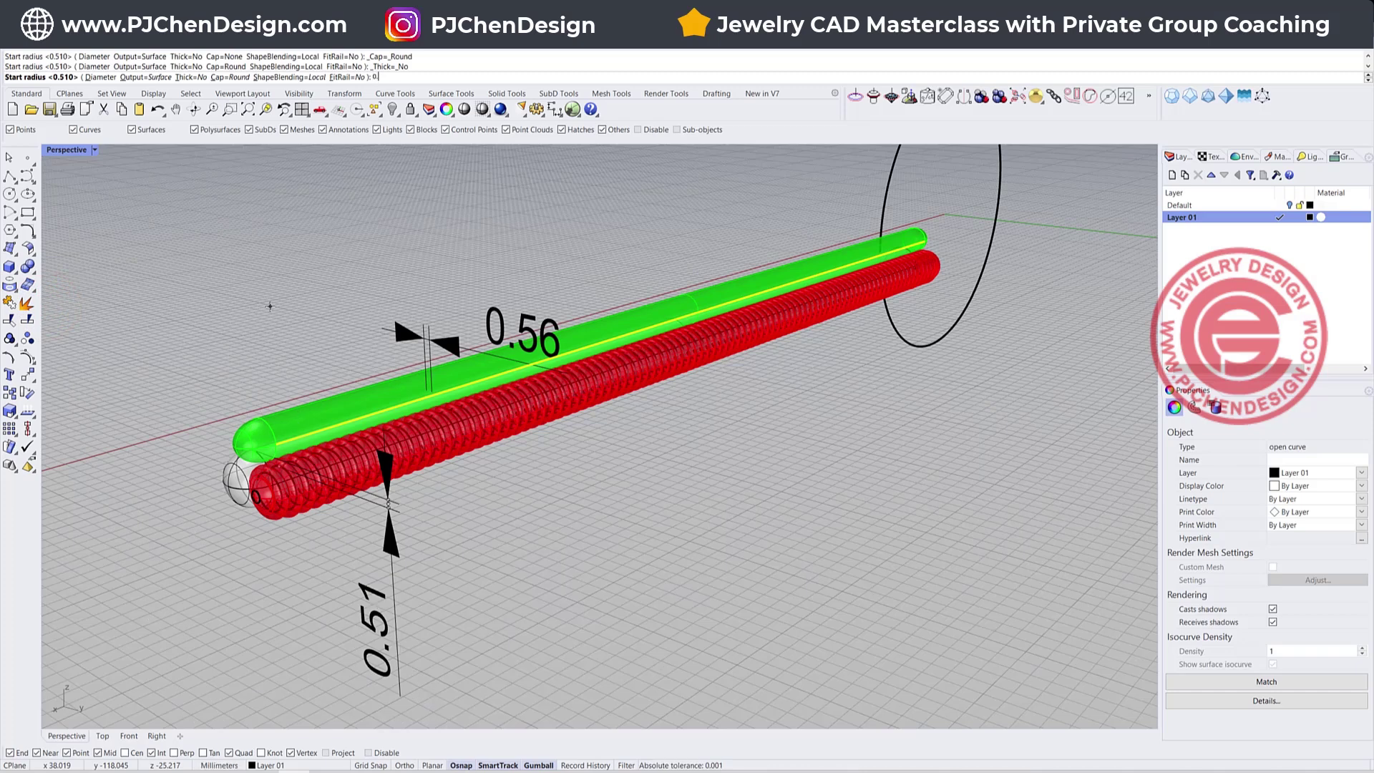
type(".56")
key("Return")
key("Return")
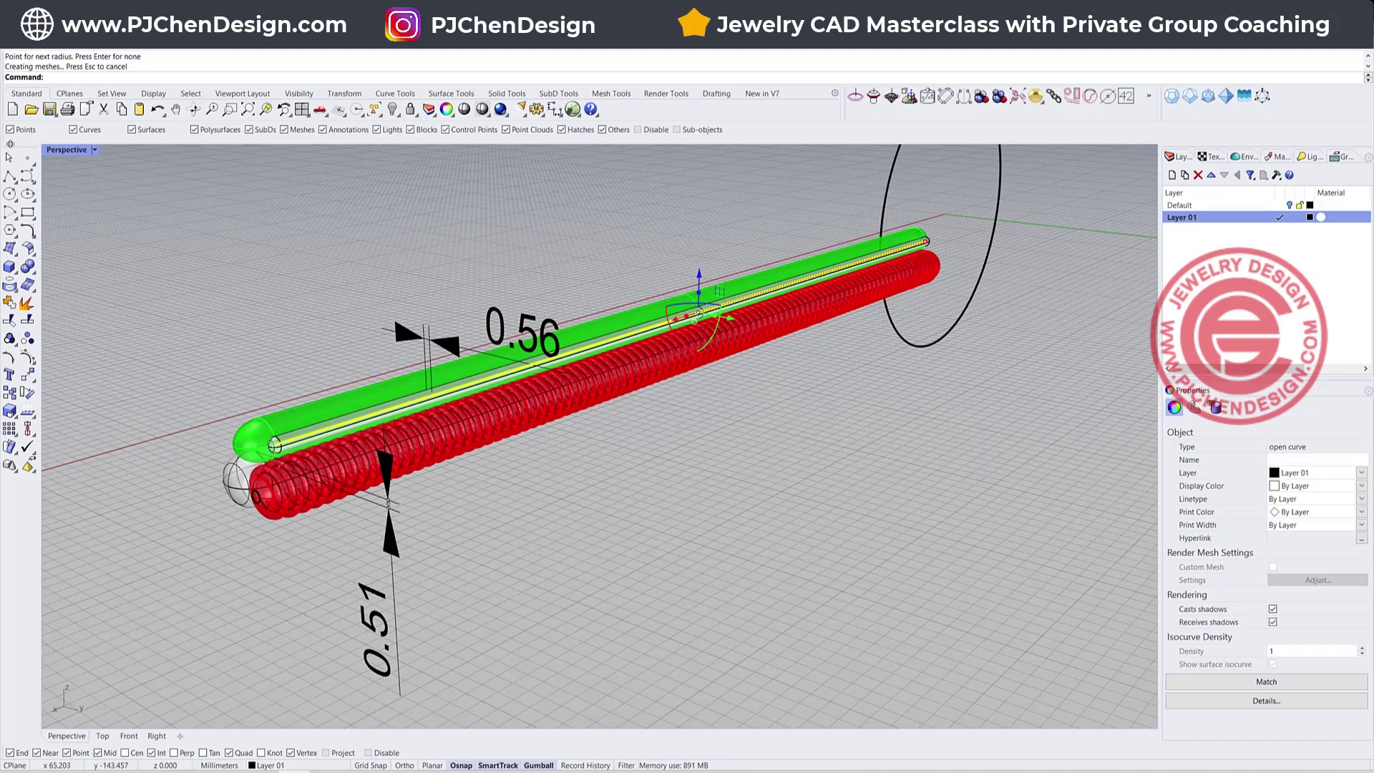
double_click(54, 151)
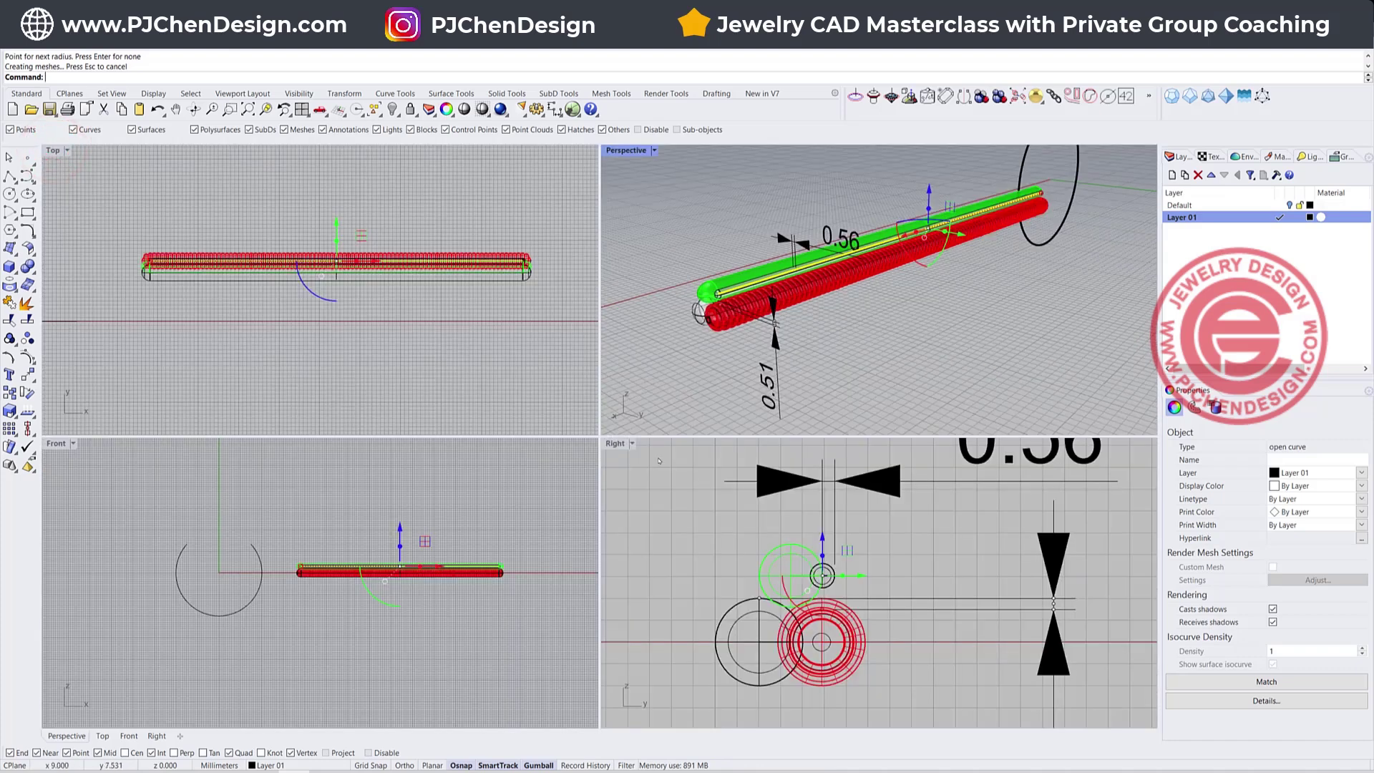
Step: Polar-array the thin pipe around the green pipe's center in the Right view, with 10 items over 360 degrees
double_click(625, 444)
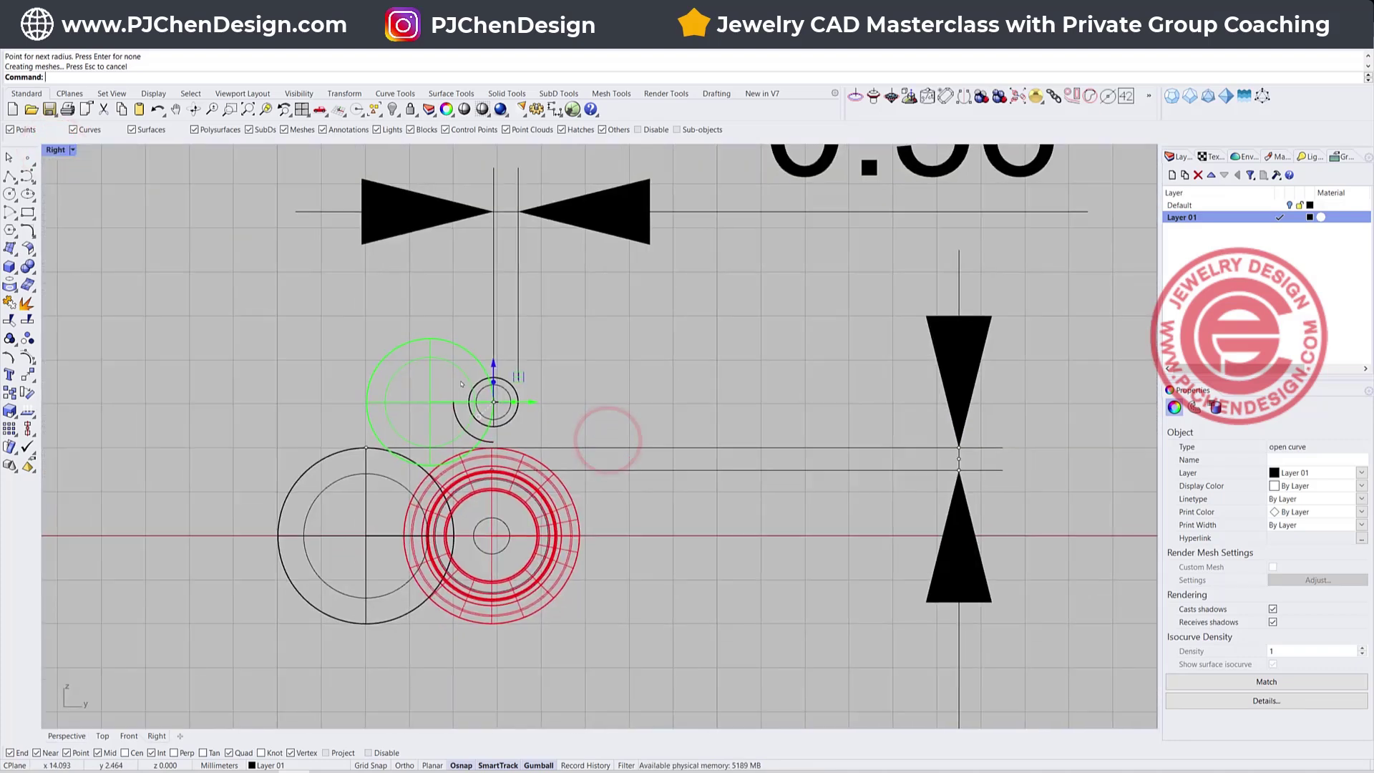
left_click(634, 389)
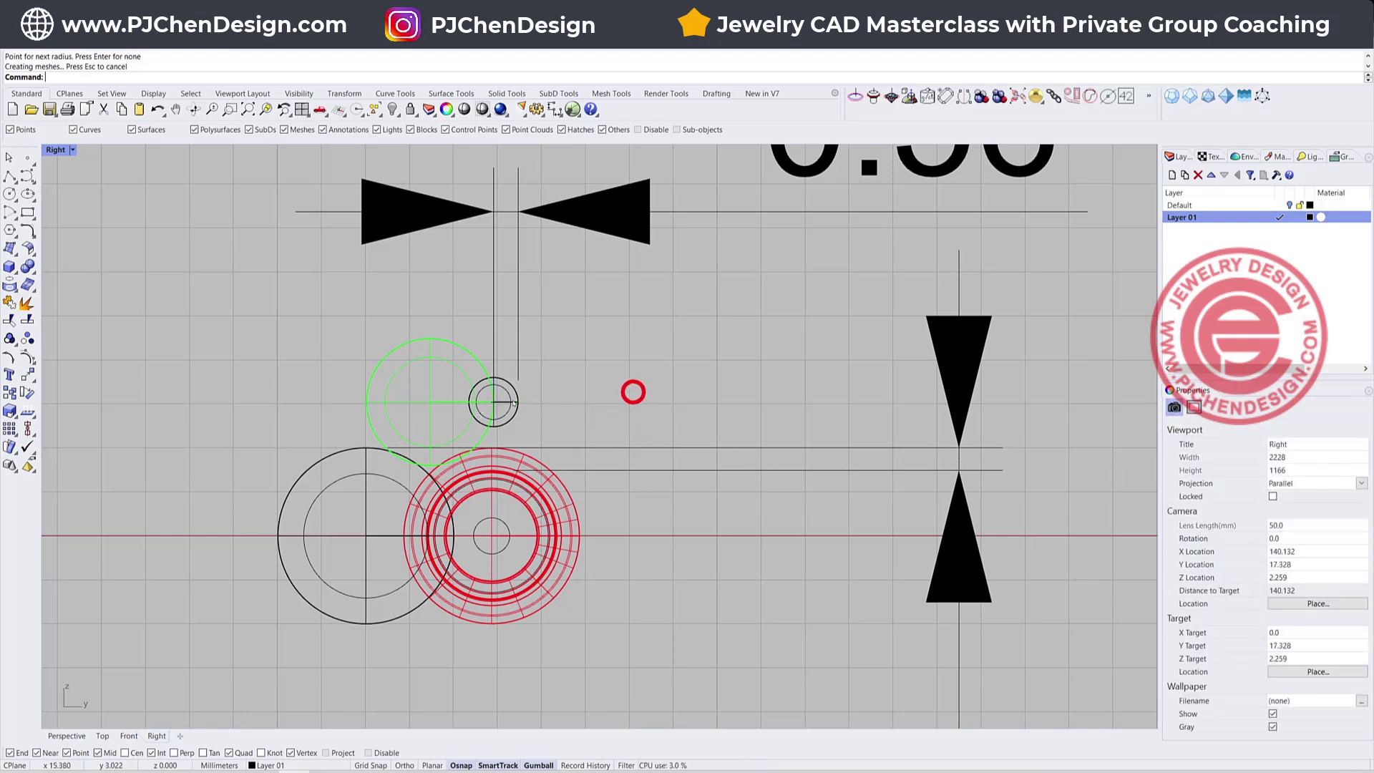
left_click(515, 388)
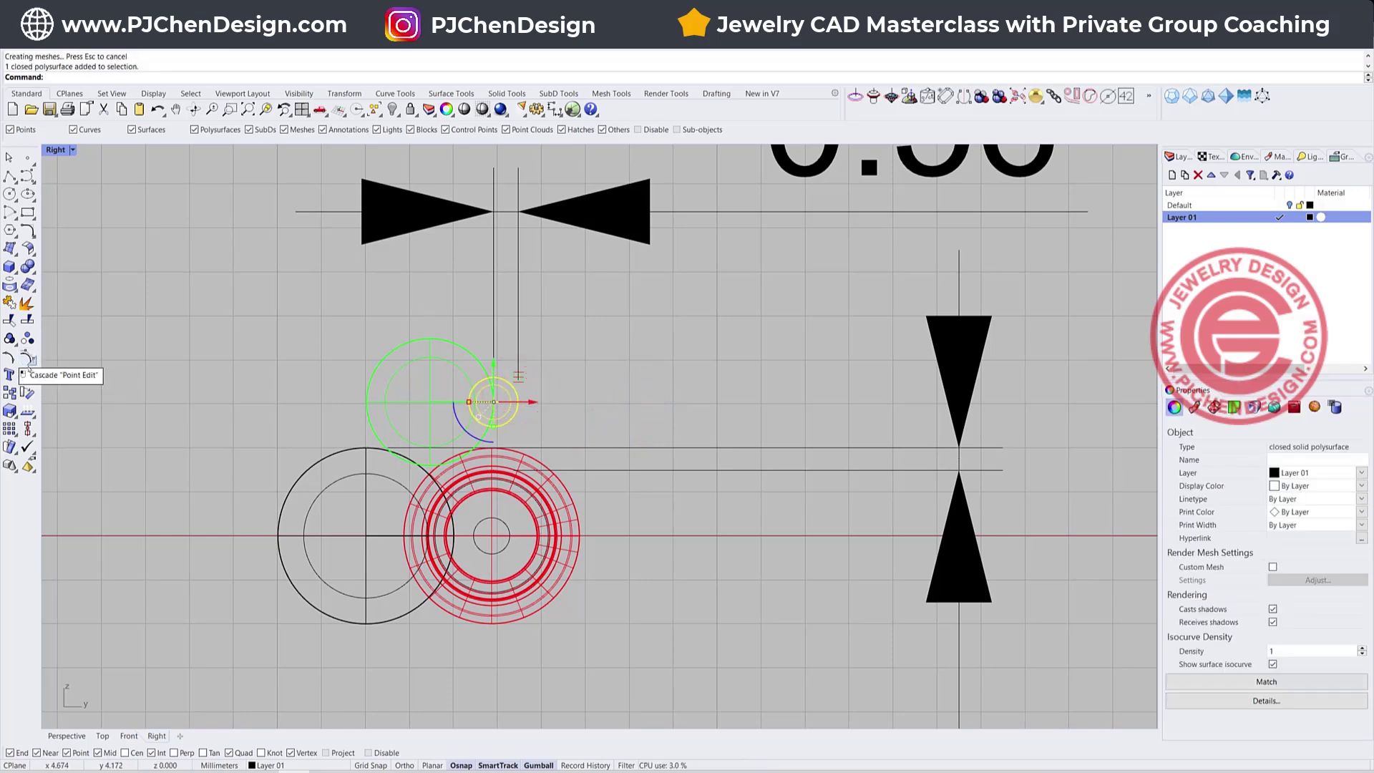
left_click(12, 430)
left_click(46, 432)
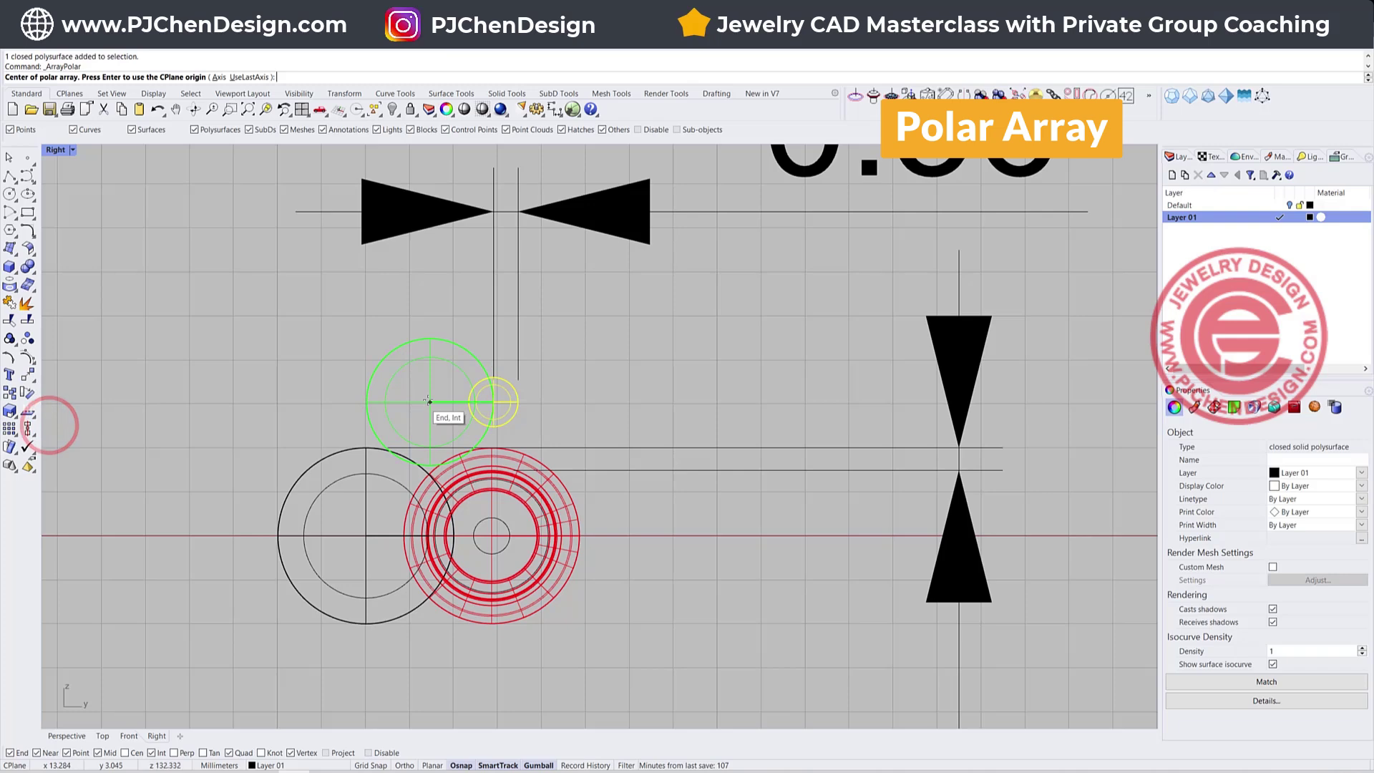
left_click(429, 400)
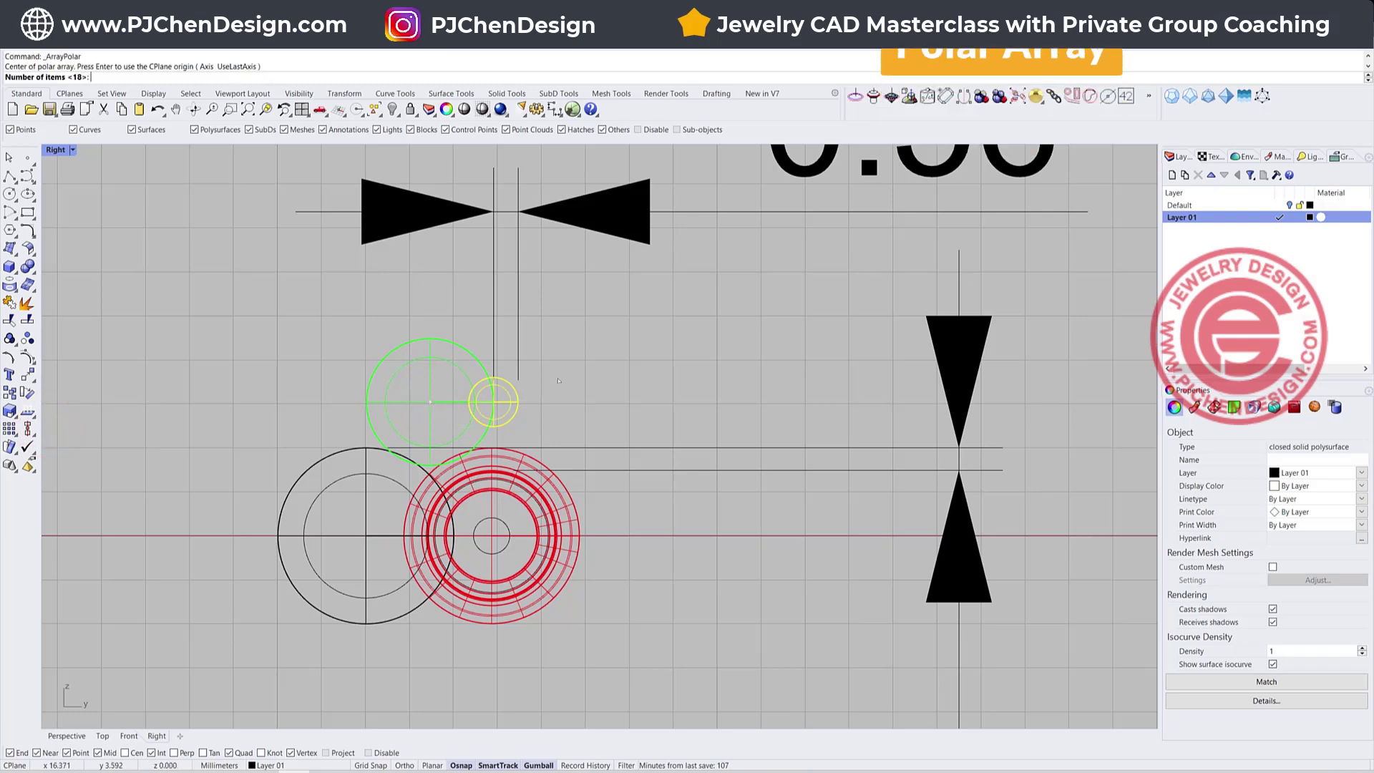
key("Return")
key("Return")
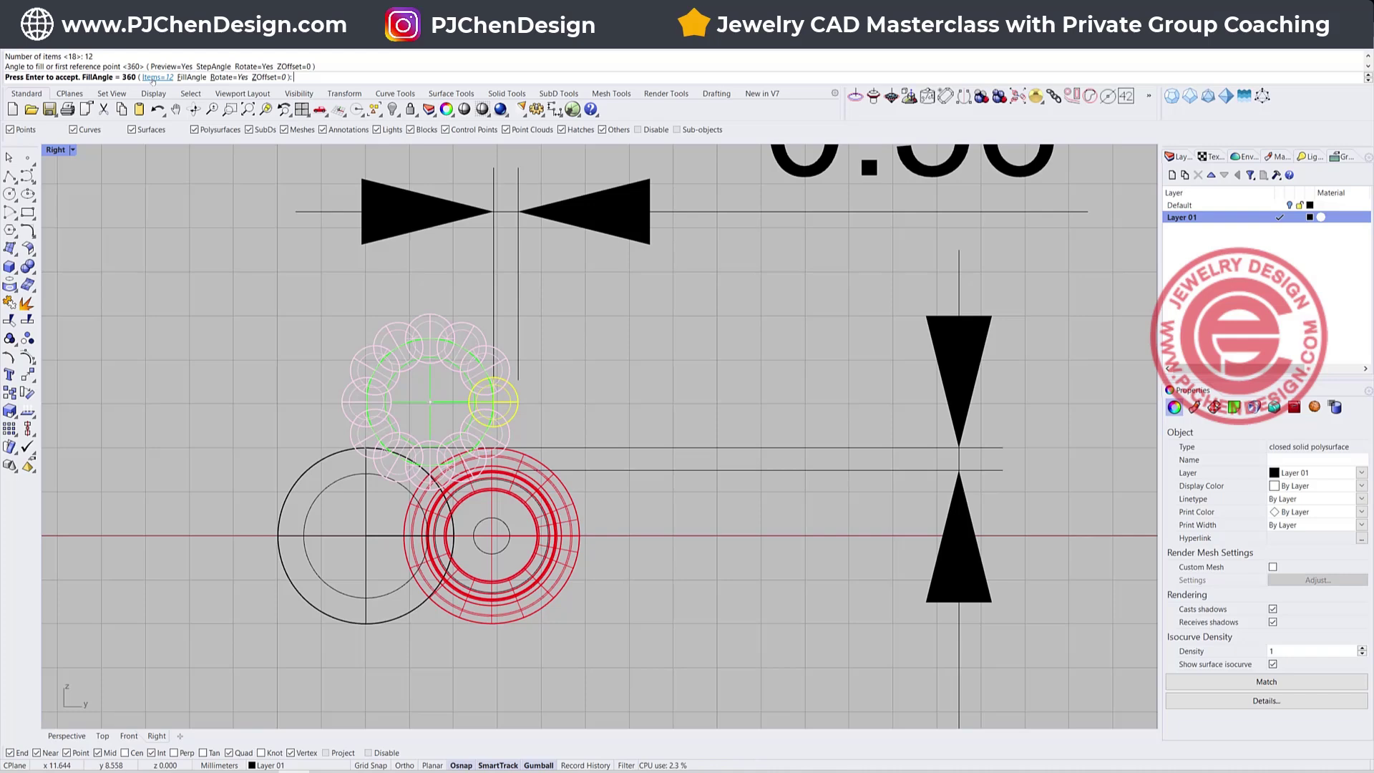
left_click(155, 77)
type("10")
key("Return")
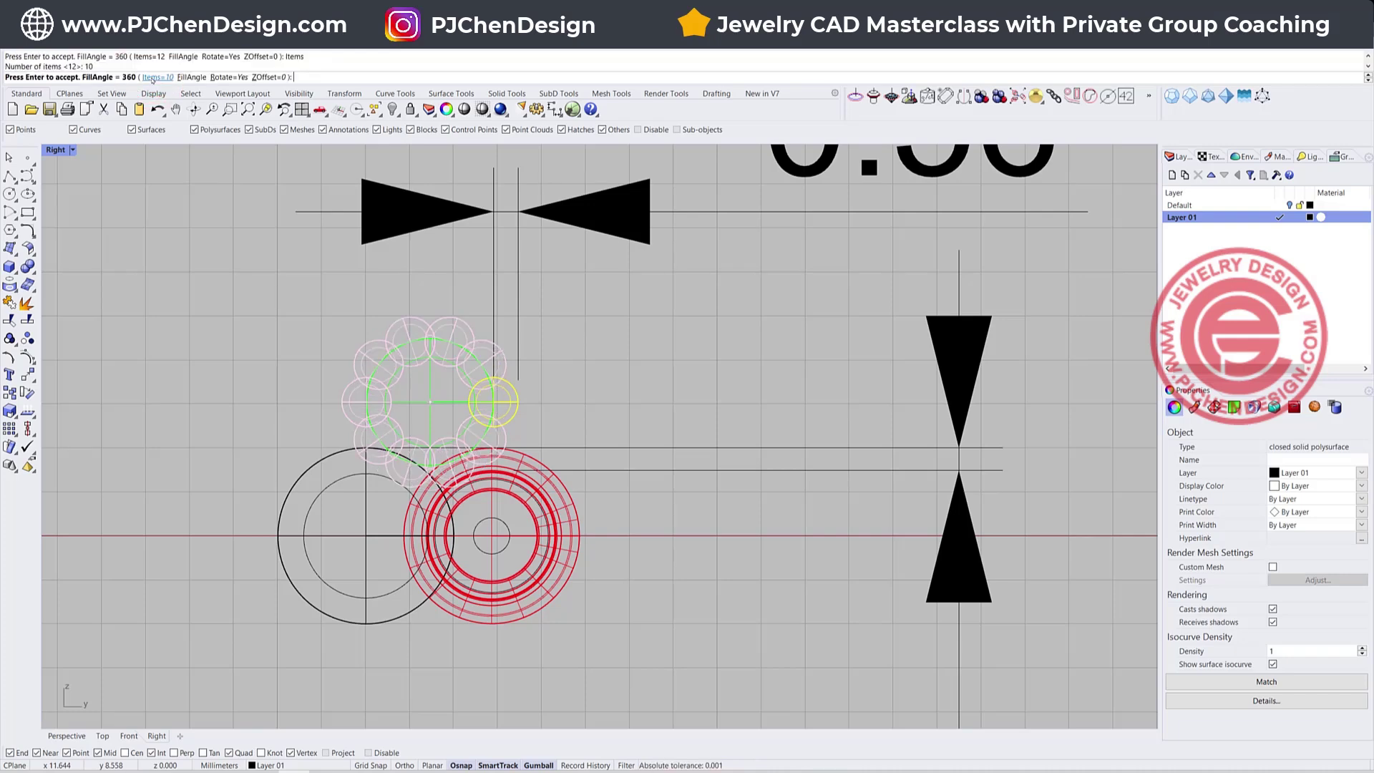
key("Return")
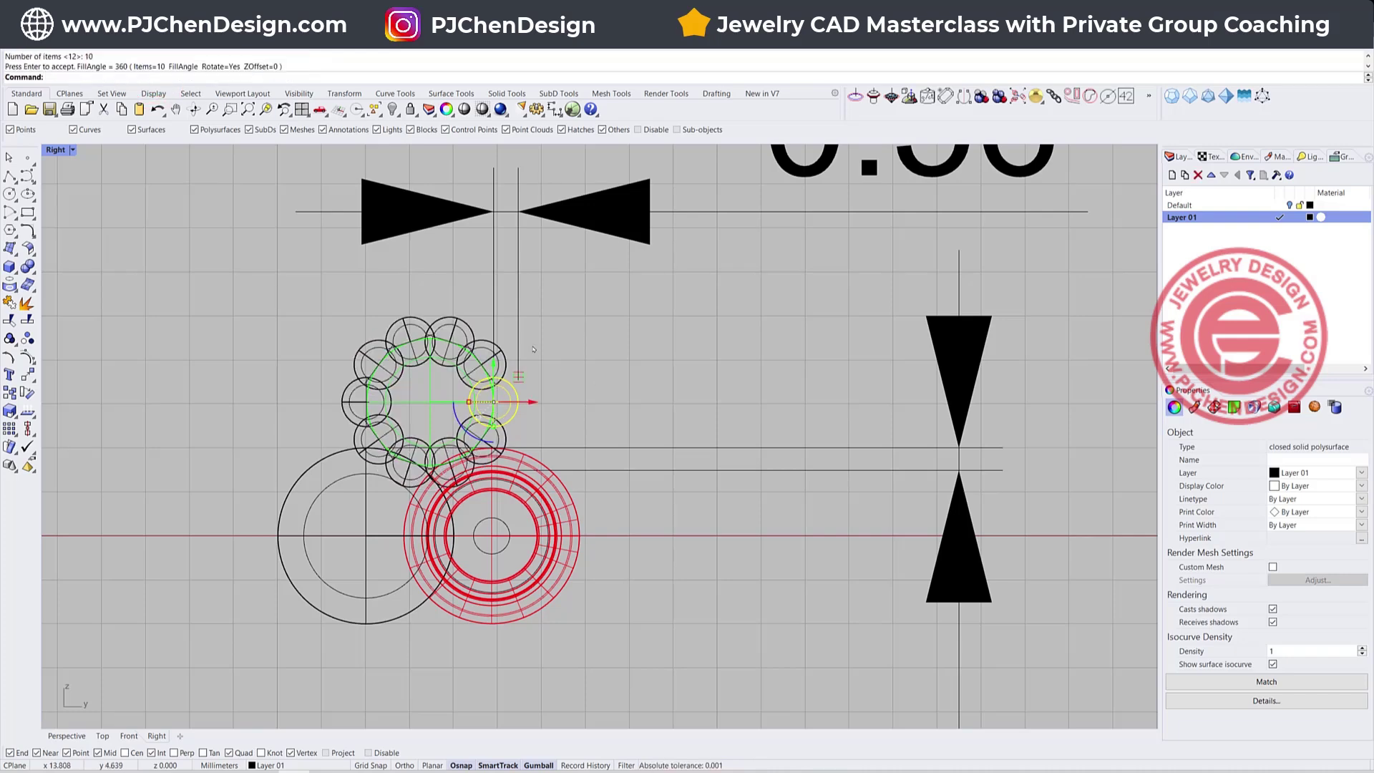
Step: Boolean-union the arrayed thin pipes with the green pipe and return to the four-viewport layout
scroll(533, 349, "down", 4)
left_click_drag(365, 313, 544, 458)
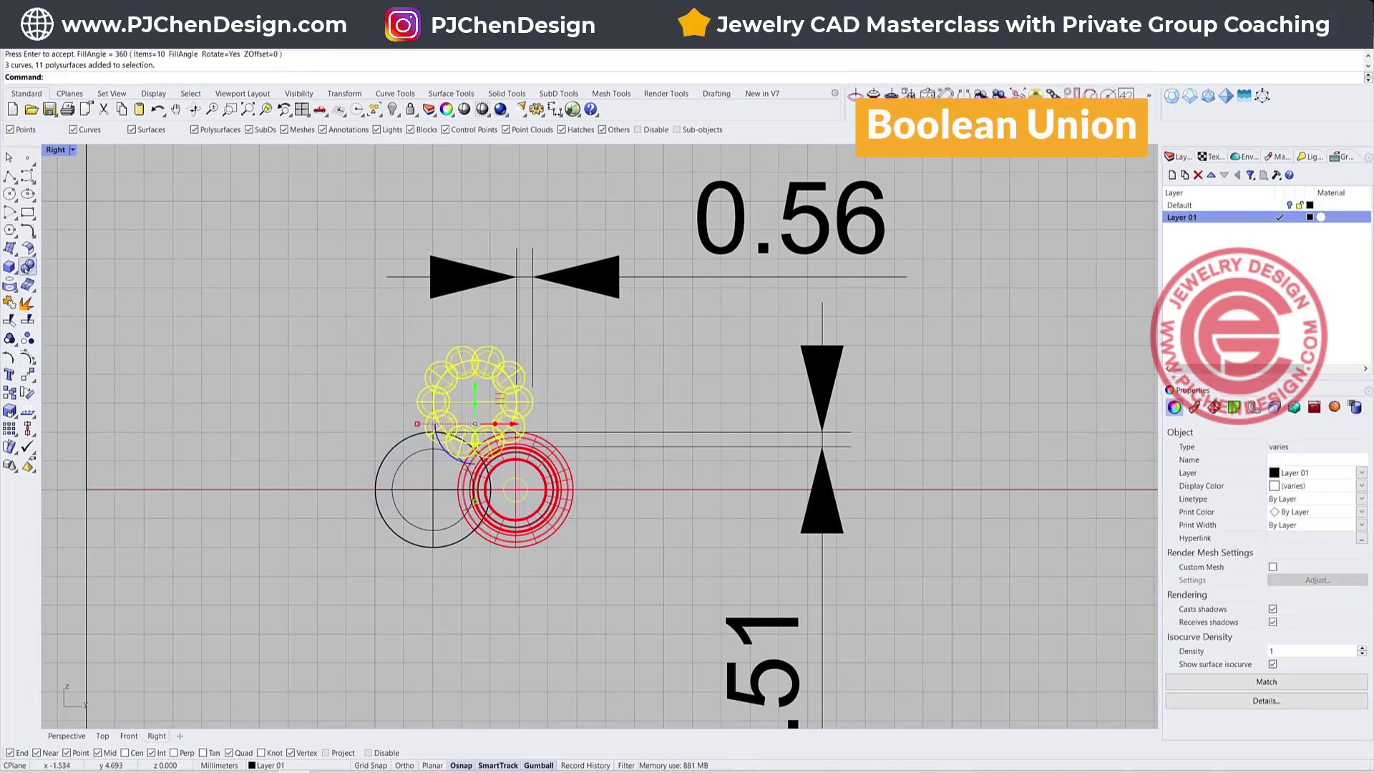
left_click(27, 265)
double_click(50, 149)
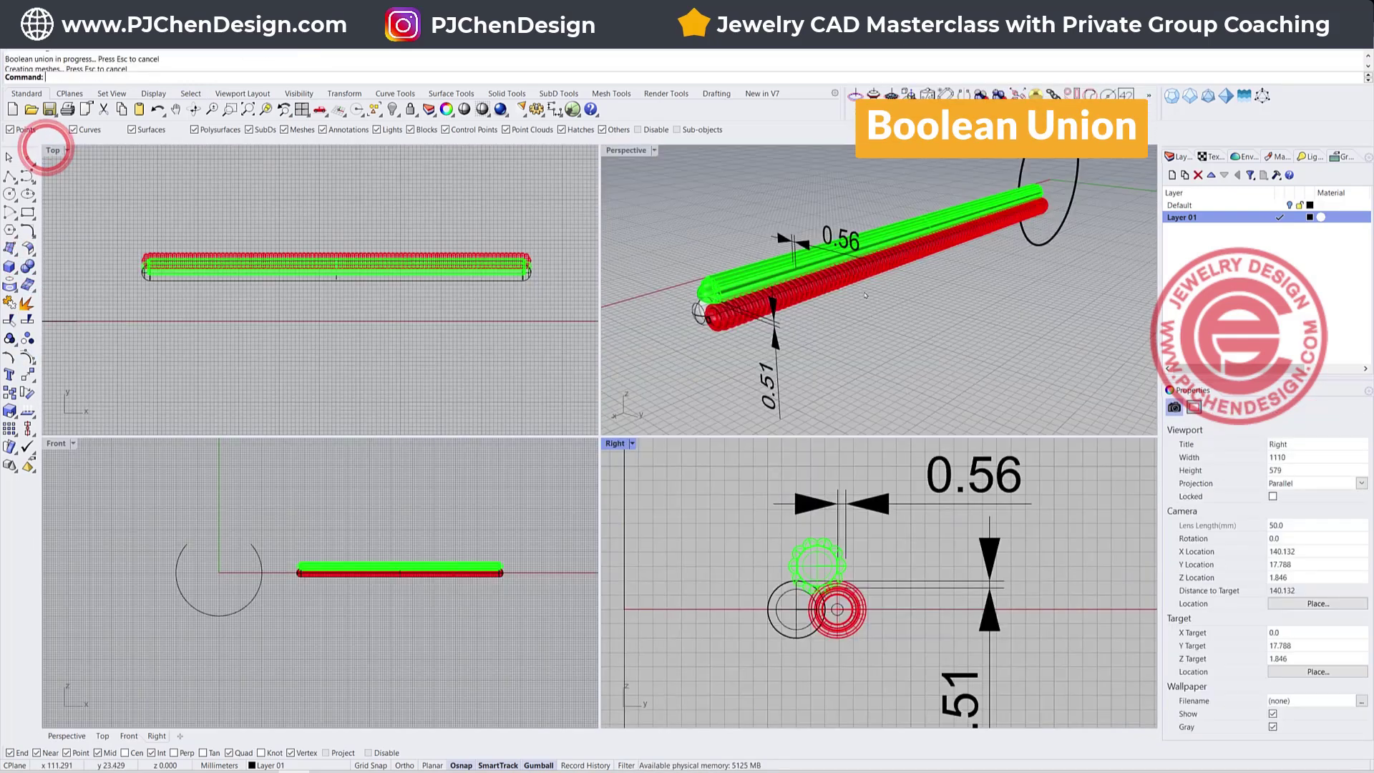
Step: Boolean-union the green fluted pipe, the red ribbed pipe and the plain pipe into one solid
right_click_drag(744, 286, 844, 302)
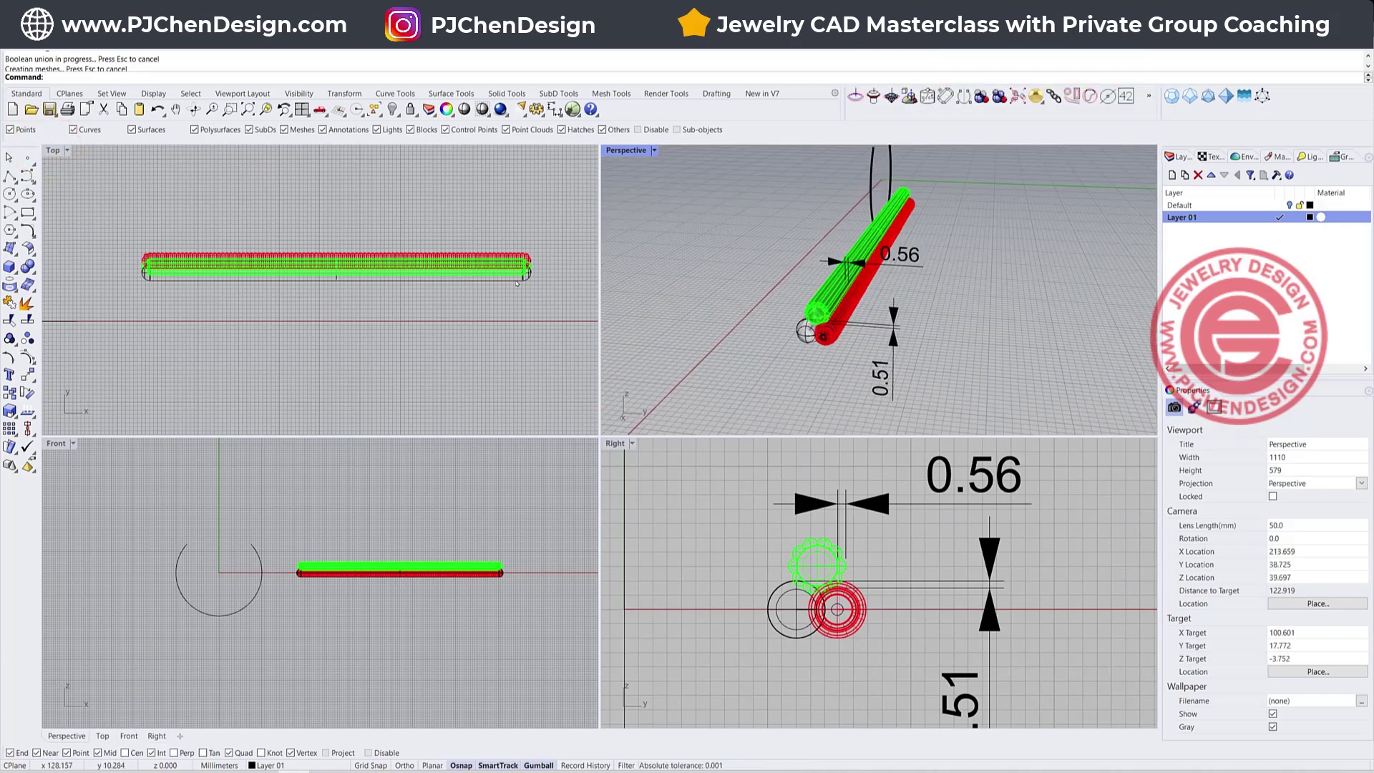
scroll(516, 283, "up", 4)
left_click_drag(497, 325, 458, 240)
left_click(29, 265)
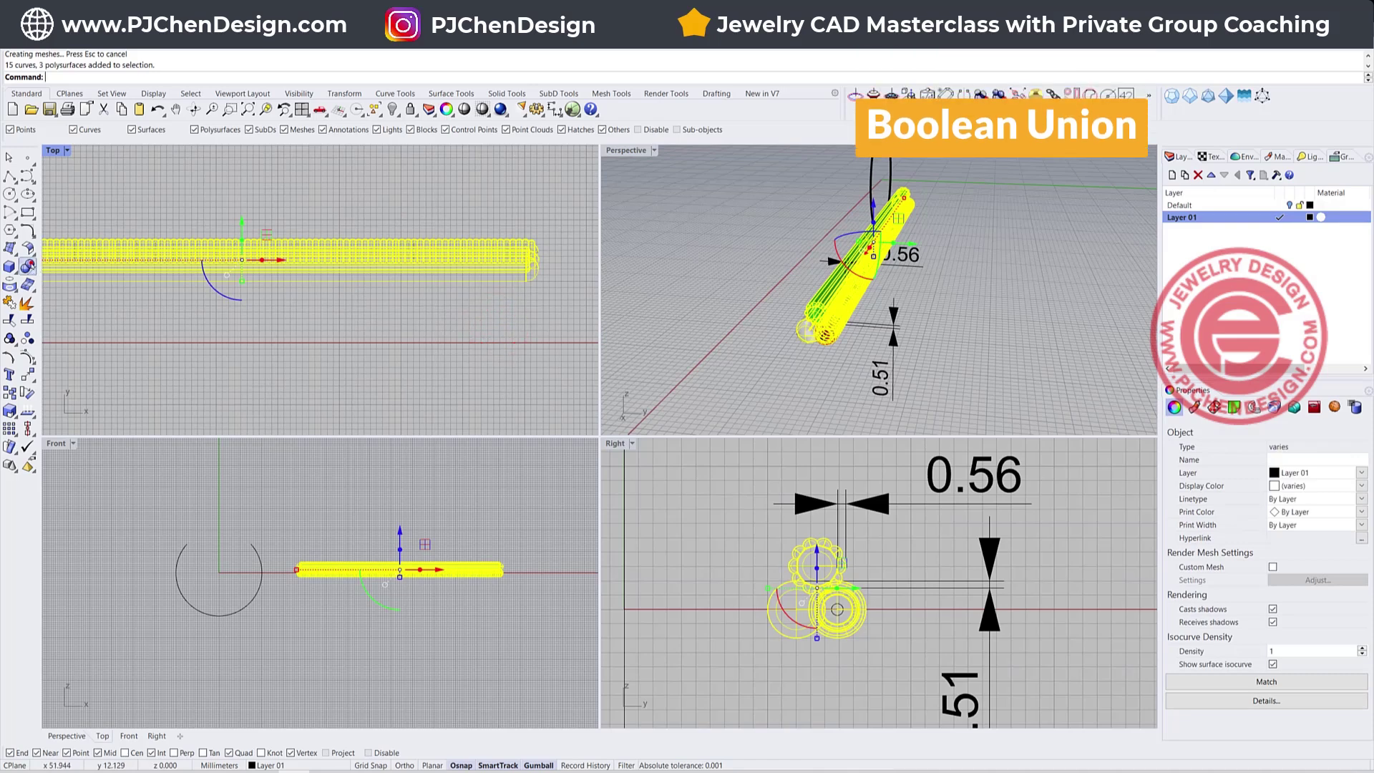
Step: Move the combined solid clear of the construction geometry in the Top view, and move the plain pipe's open center curve inside the solid
left_click(458, 281)
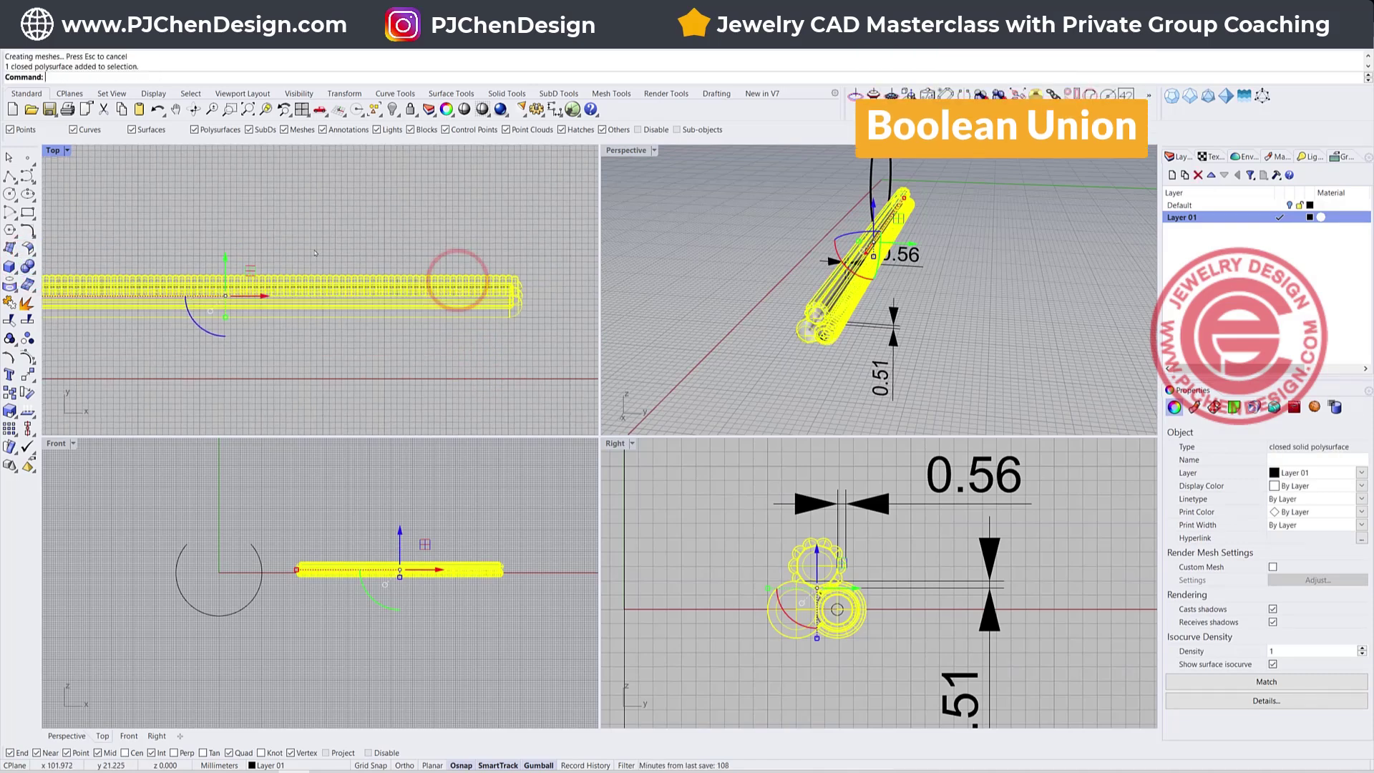
left_click_drag(224, 258, 243, 180)
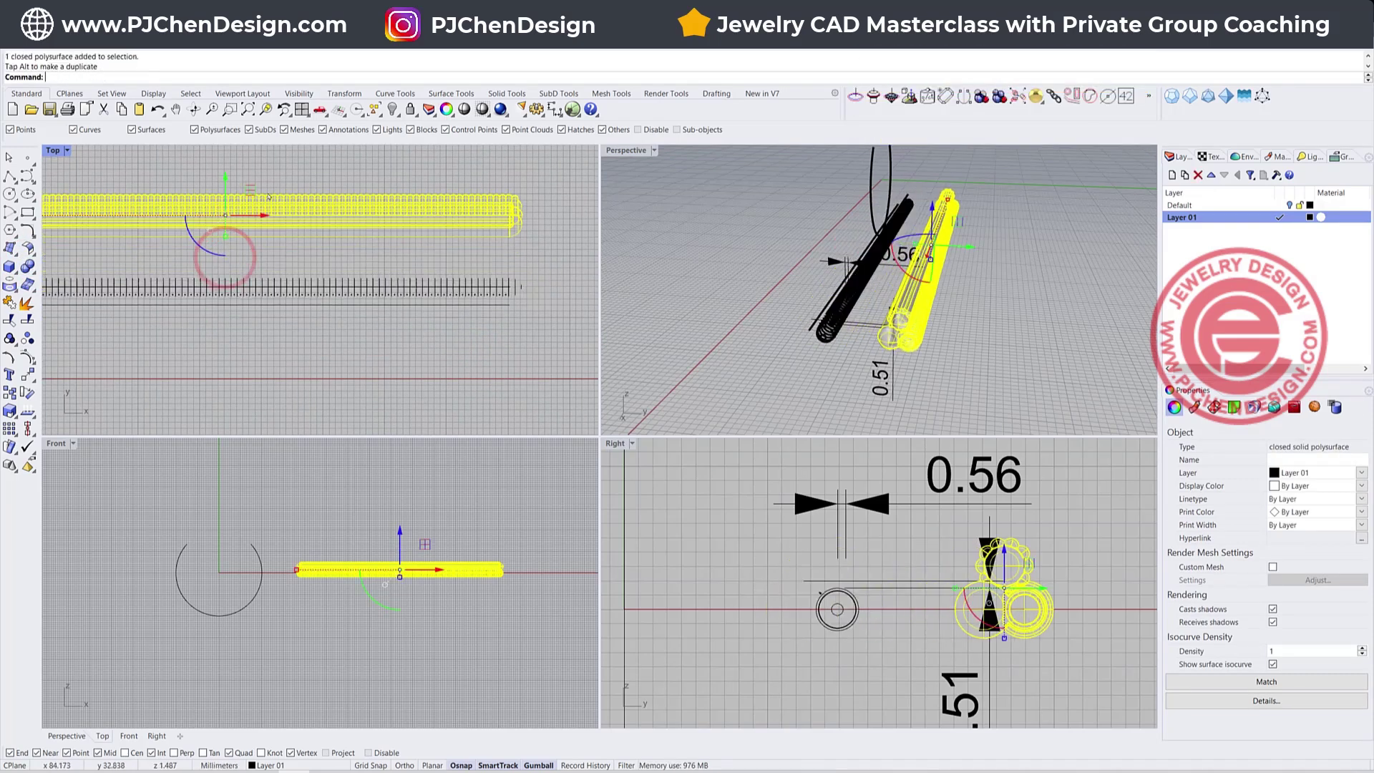
left_click(465, 306)
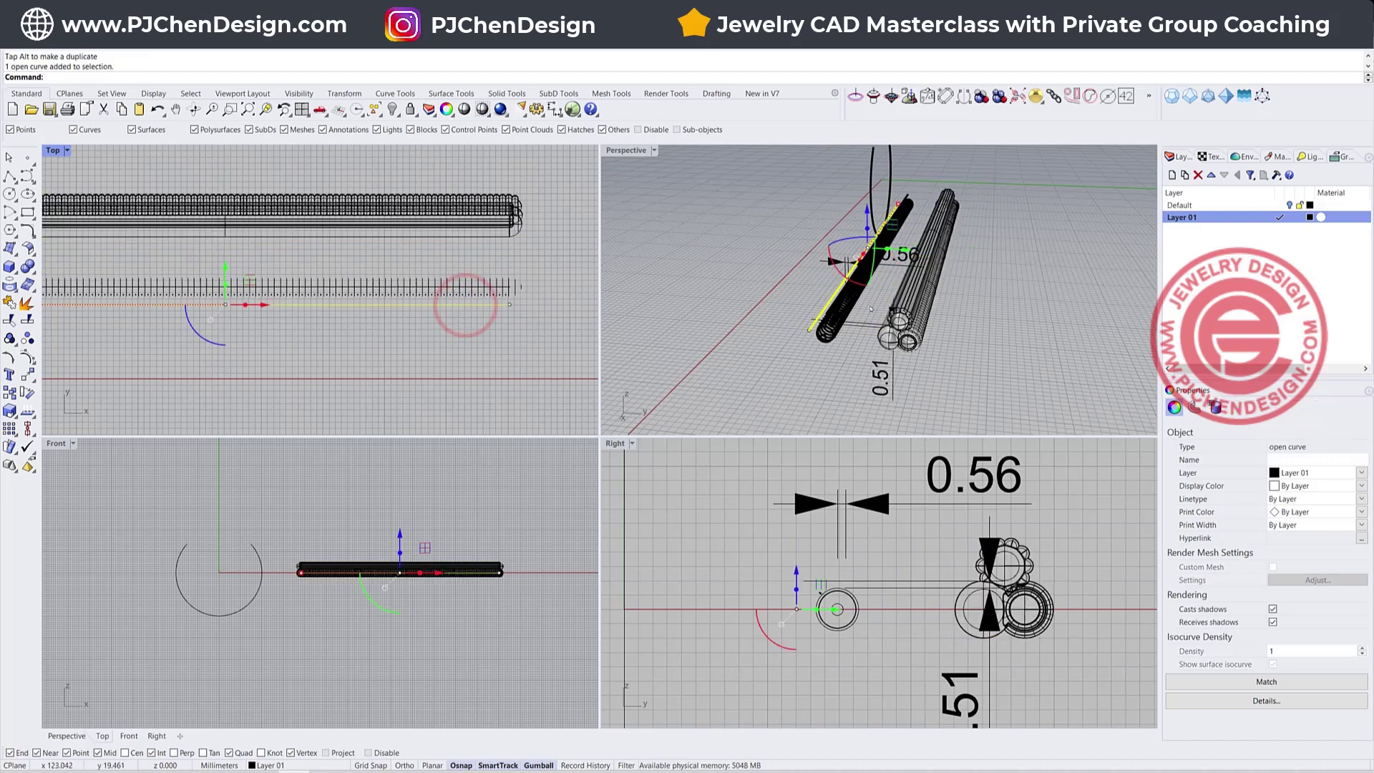
mouse_move(931, 308)
right_mouse_down()
mouse_move(953, 294)
mouse_move(915, 303)
right_mouse_up()
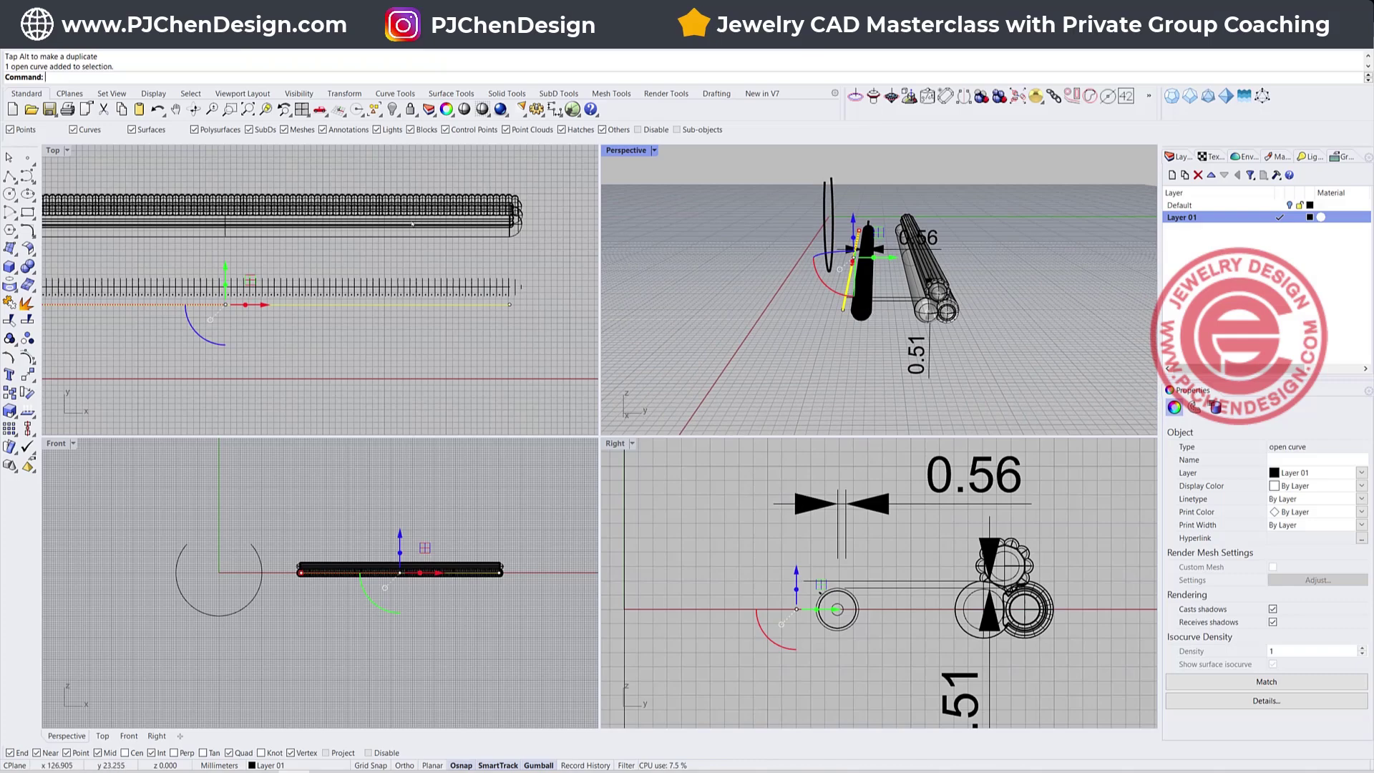
left_click_drag(224, 267, 225, 186)
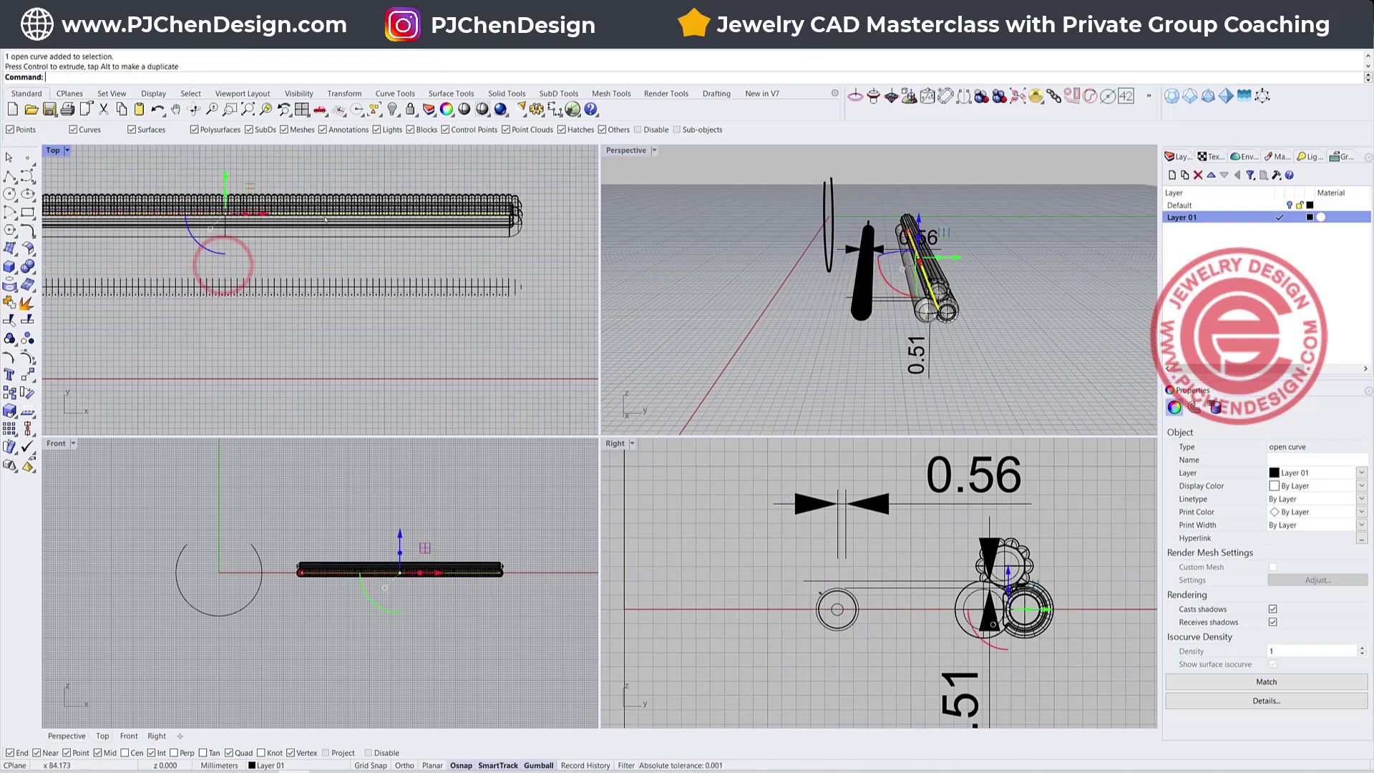
Step: Delete the leftover curves and ring pieces below the combined solid in the Top view
scroll(431, 269, "down", 7)
left_click_drag(503, 294, 205, 273)
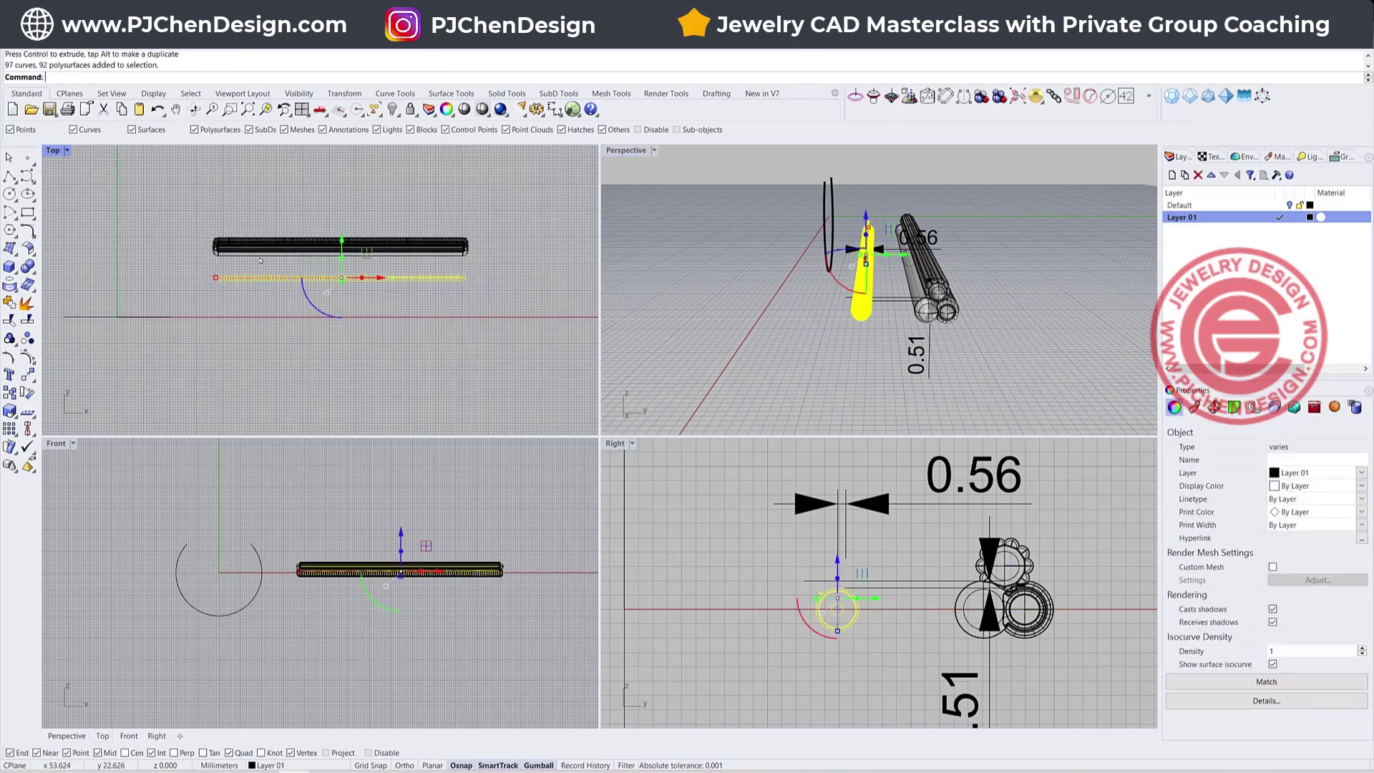
key("Delete")
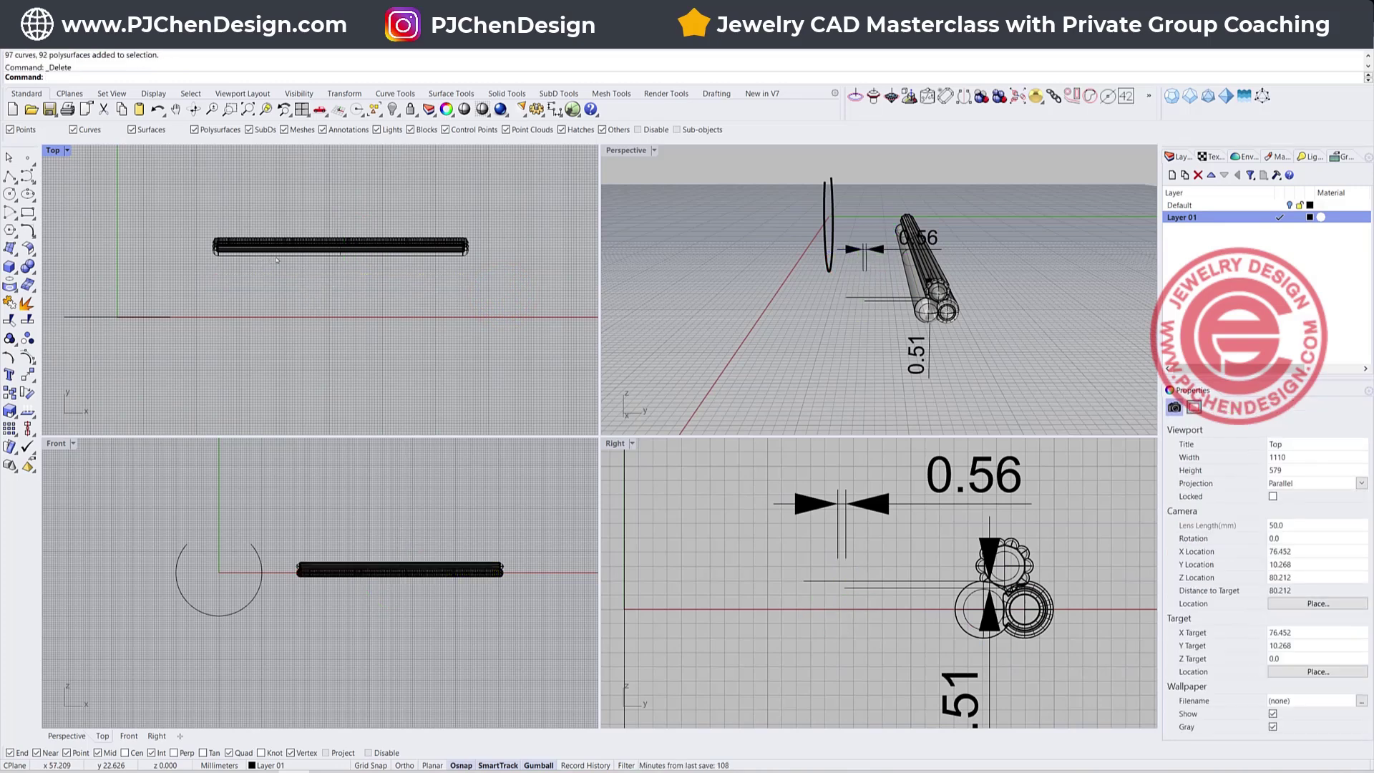
Step: Set the display color of the open center curve inside the combined solid to Red
scroll(460, 291, "up", 5)
left_click_drag(466, 292, 414, 228)
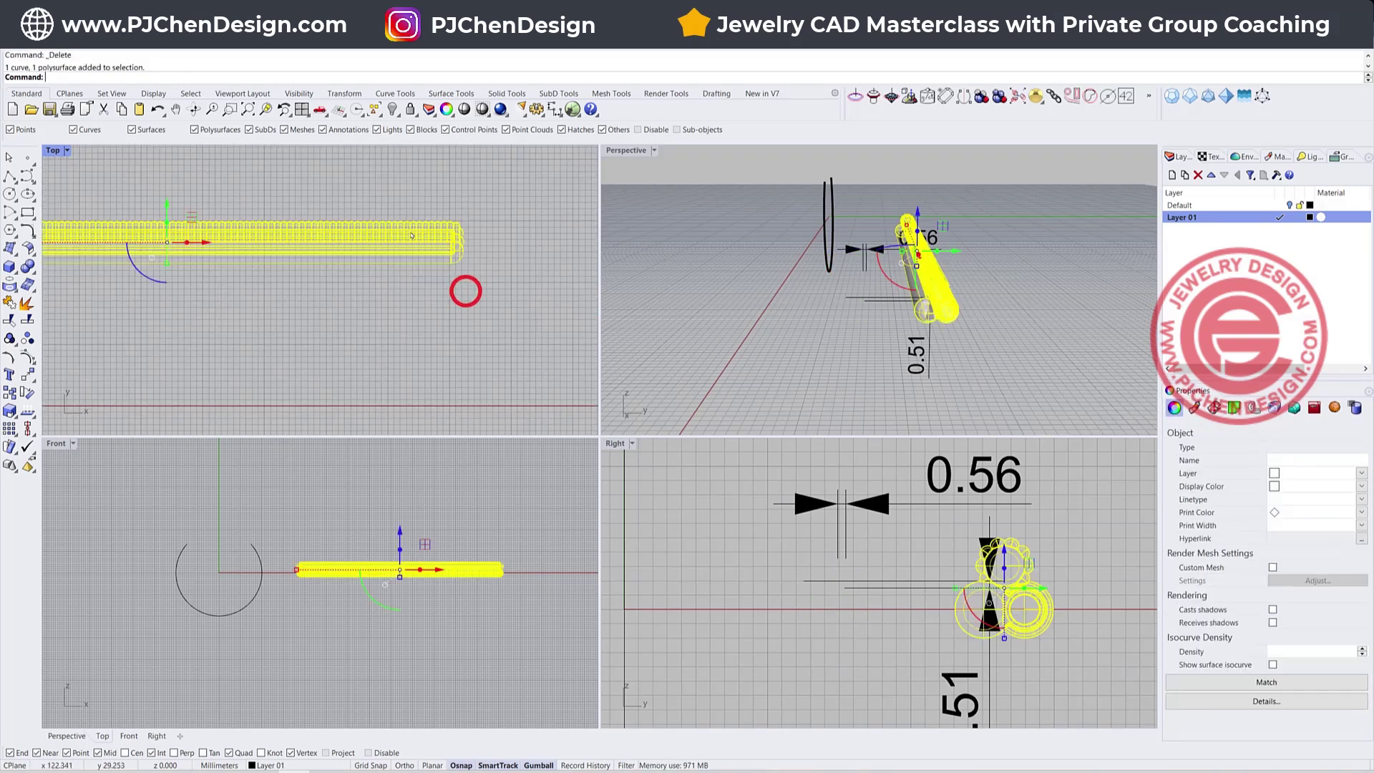
left_click(419, 229, "ctrl")
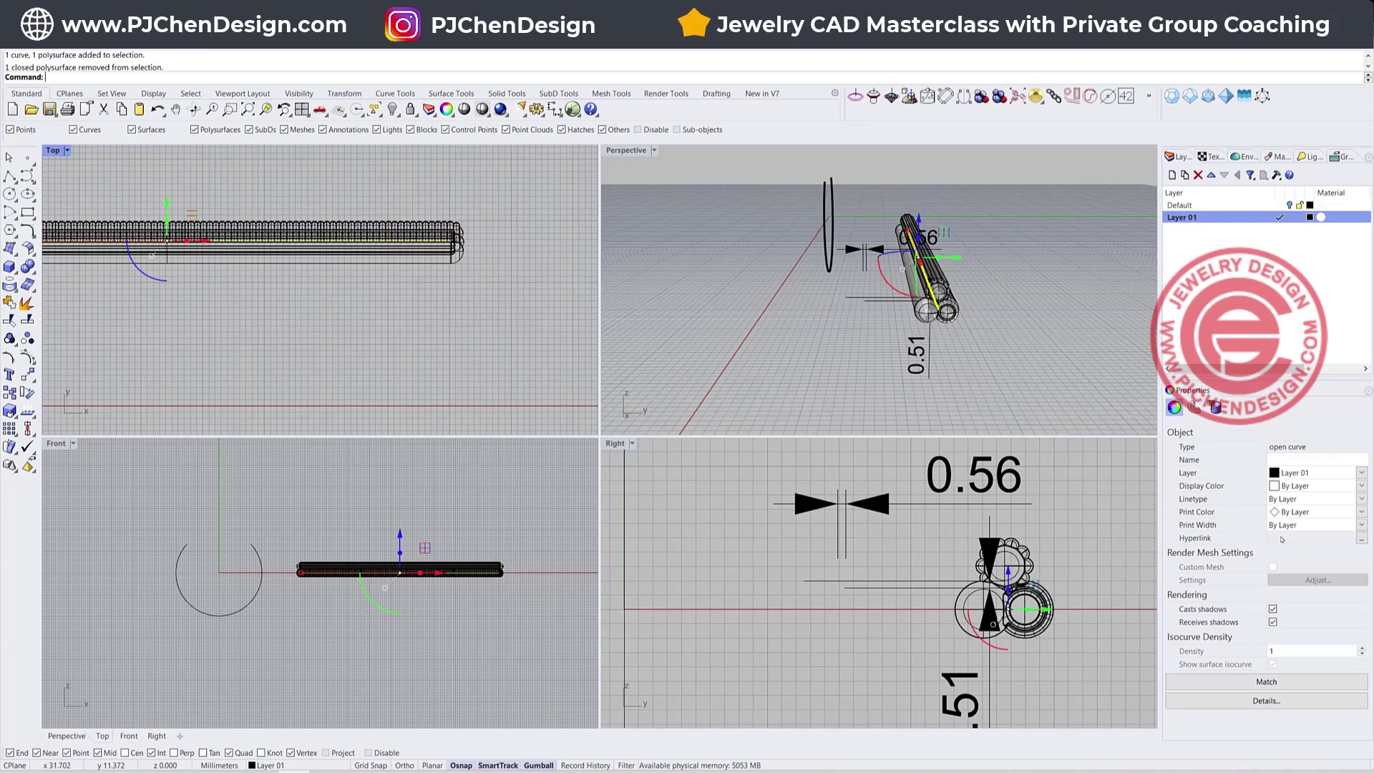
left_click(1362, 485)
left_click(1288, 542)
left_click(1113, 389)
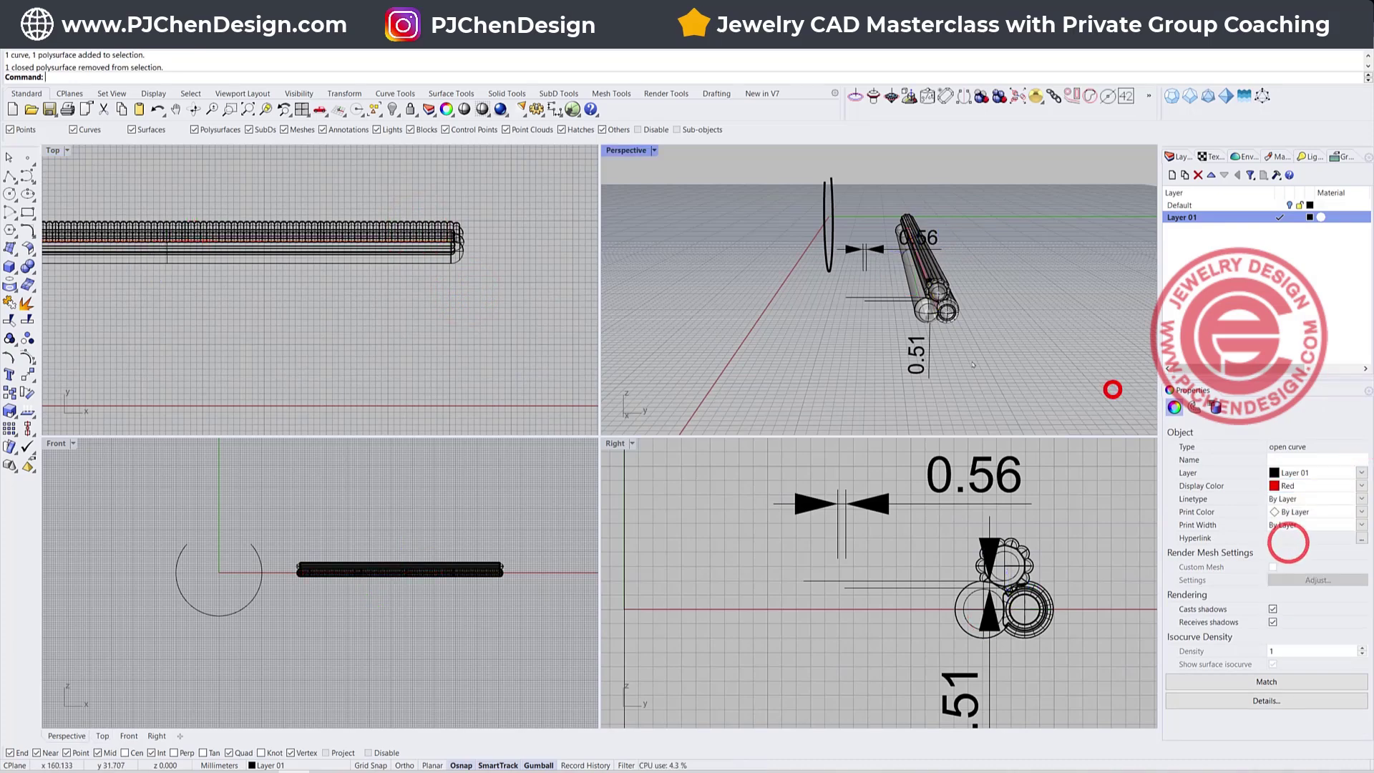
right_click_drag(1074, 340, 950, 371)
scroll(930, 365, "up", 5)
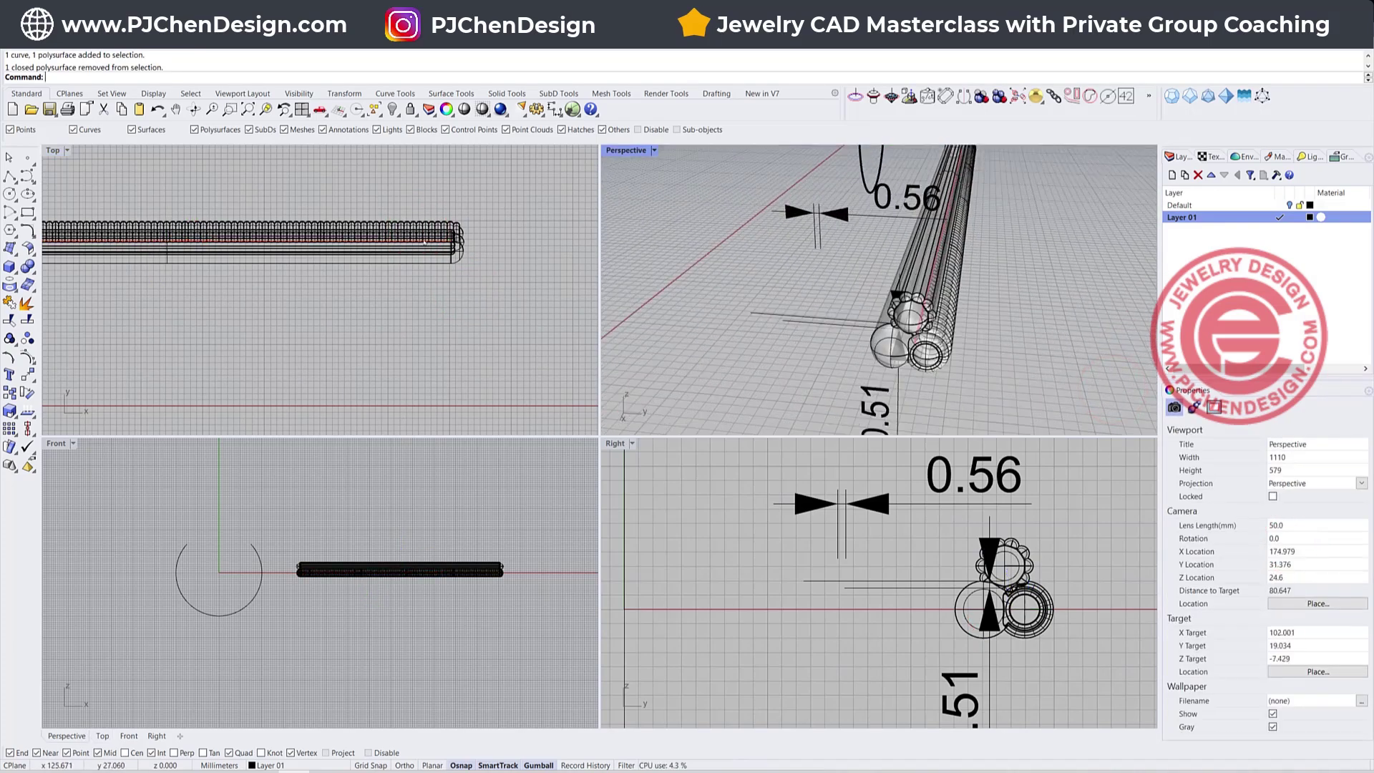
Step: Scale the red center curve along its length in the Top view so it reaches slightly past both ends of the solid
scroll(424, 242, "down", 4)
right_click_drag(165, 218, 222, 242)
scroll(473, 264, "up", 3)
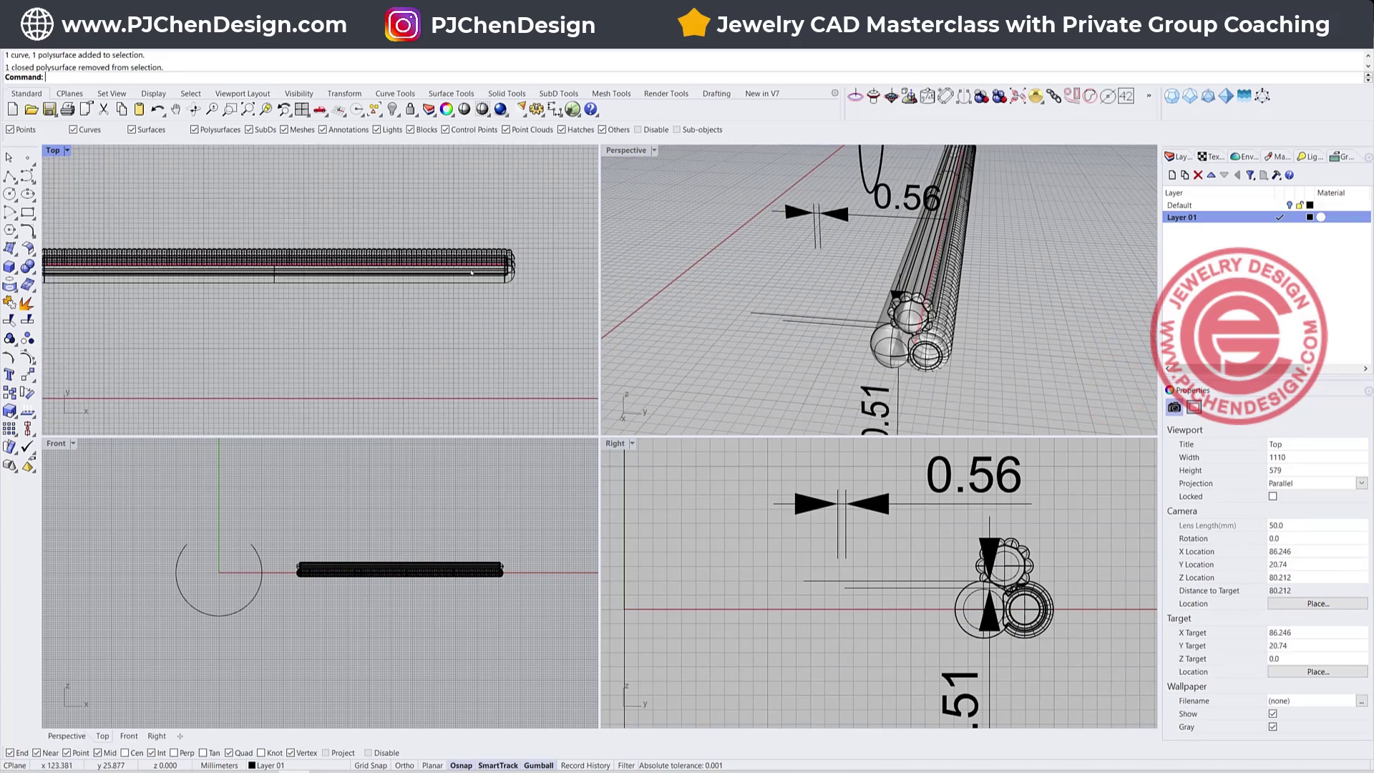
left_click(475, 263)
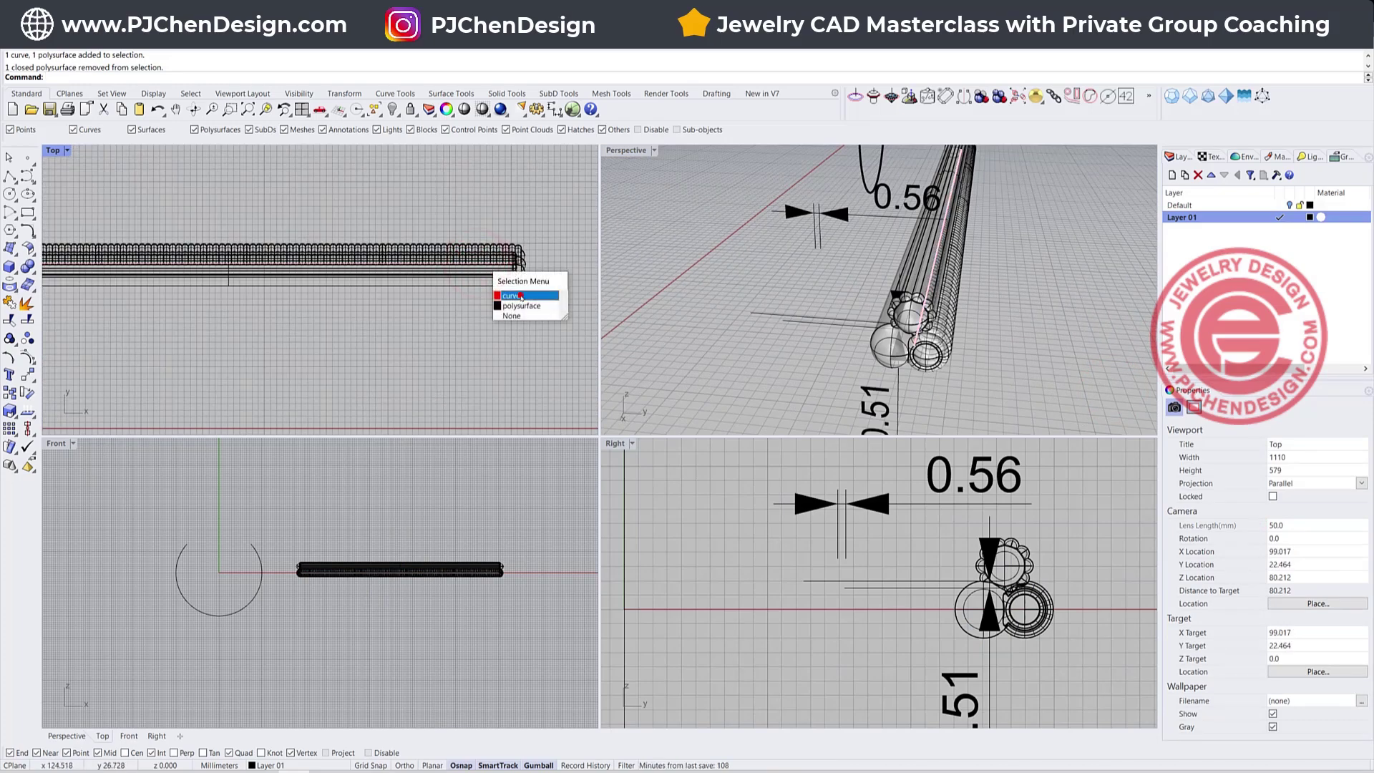
left_click(521, 296)
scroll(459, 291, "down", 1)
left_click_drag(312, 271, 115, 271)
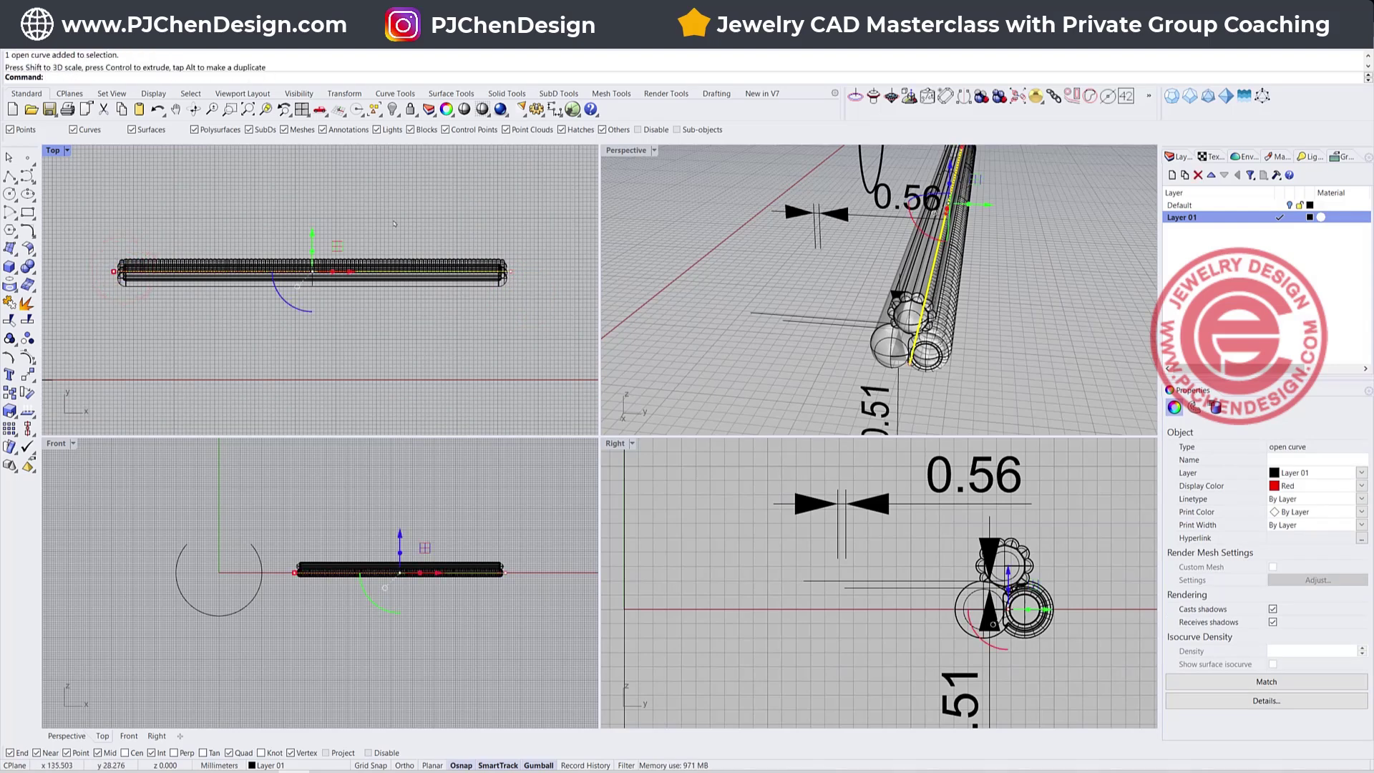
Step: Select the combined solid with its red center curve and align their centers in the Top view
left_click(411, 327)
right_click_drag(414, 390, 452, 370)
left_click_drag(428, 295, 362, 247)
left_click(28, 430)
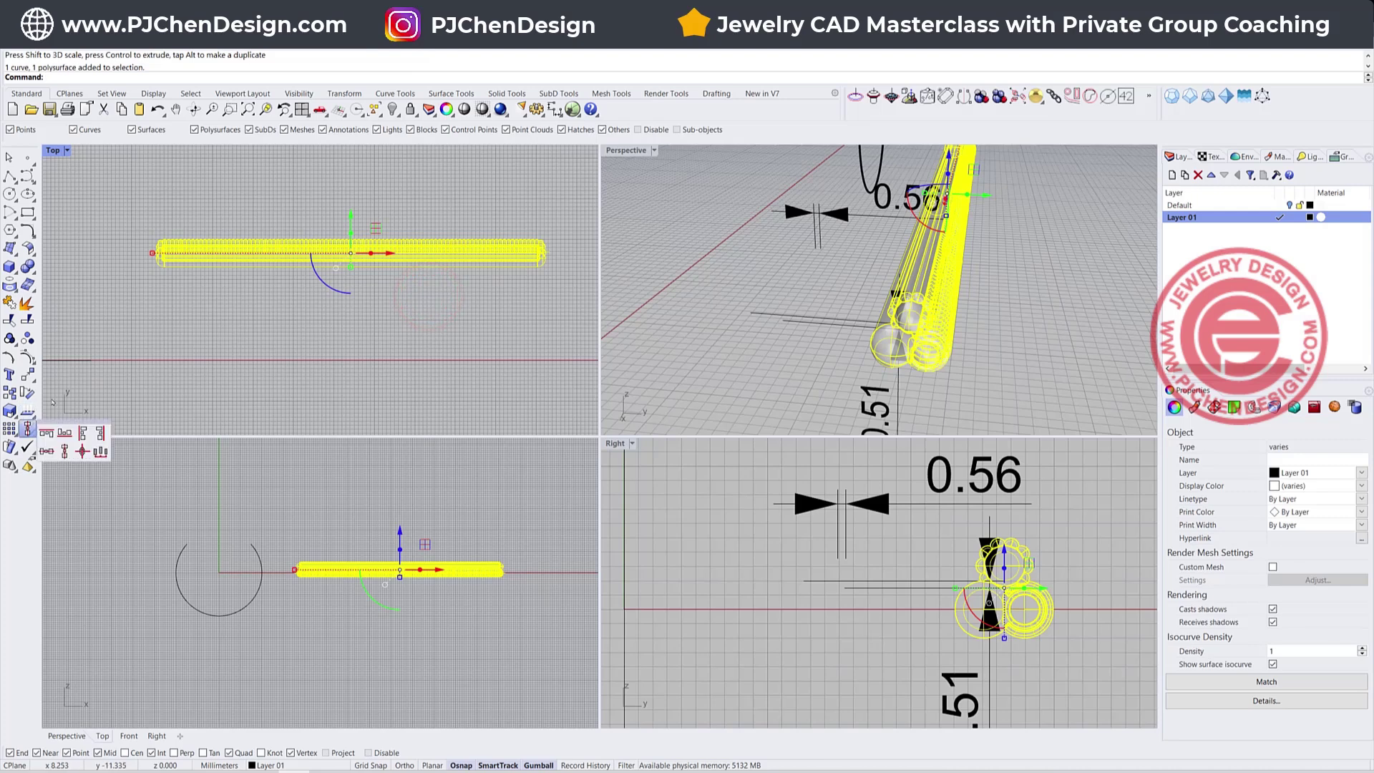
left_click(82, 451)
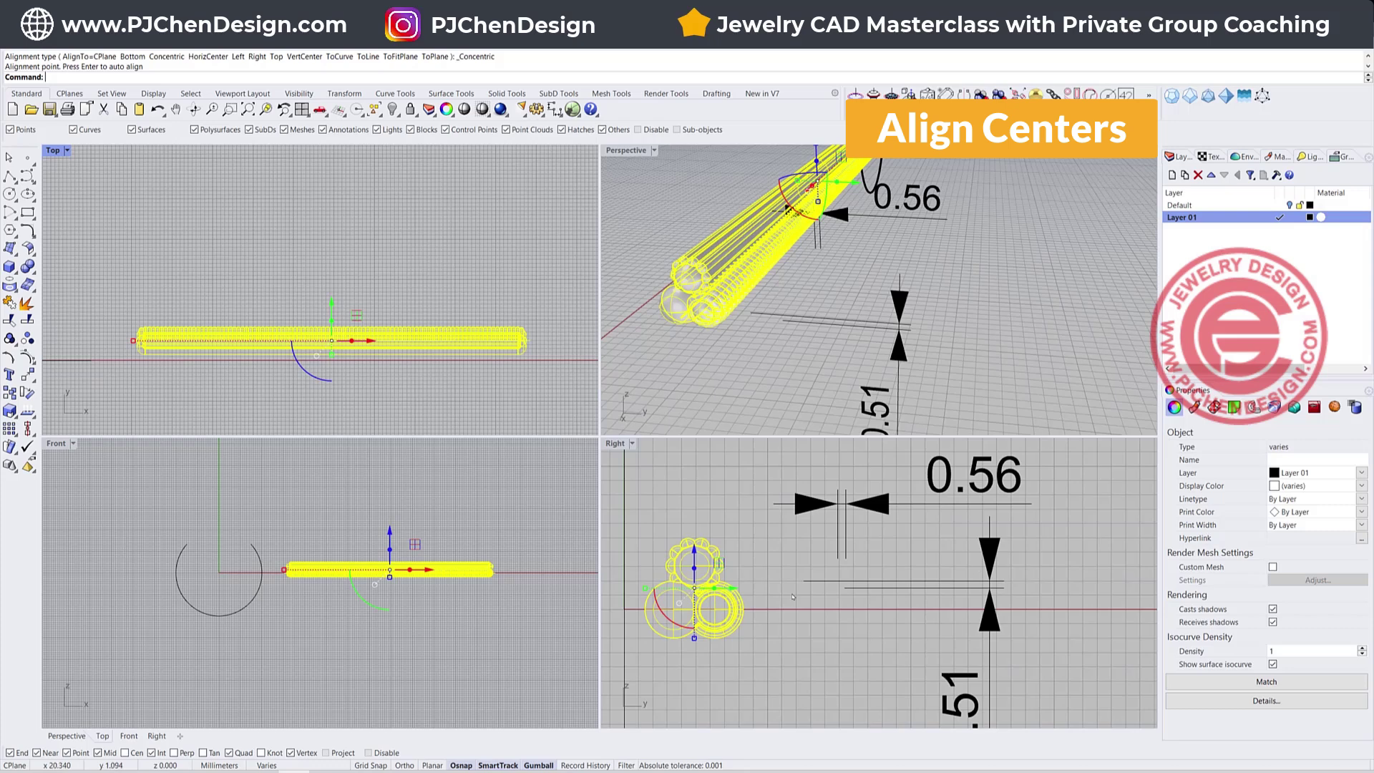
Step: Align the centers of the solid and the red curve in the Right view as well
right_click_drag(624, 506, 717, 495)
left_click_drag(672, 496, 881, 676)
key("Return")
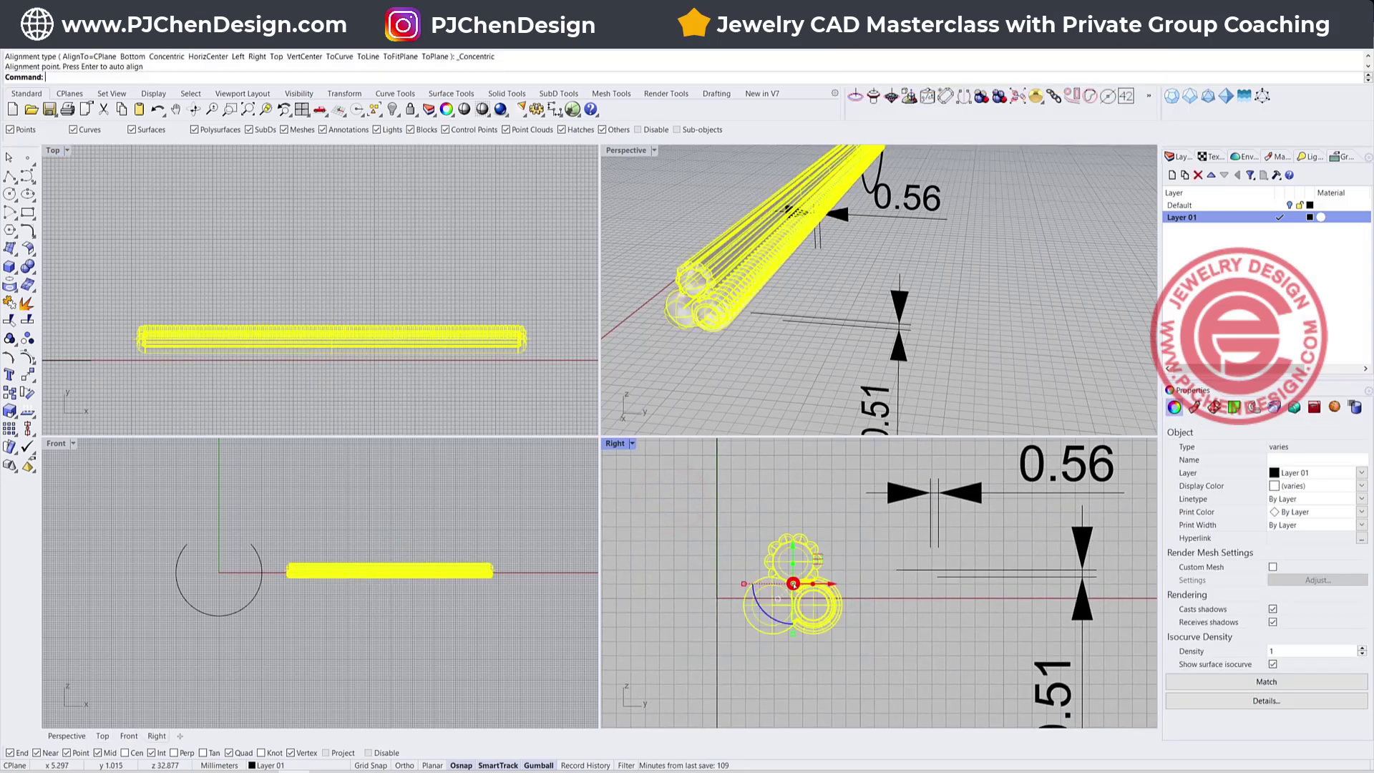
left_click(786, 363)
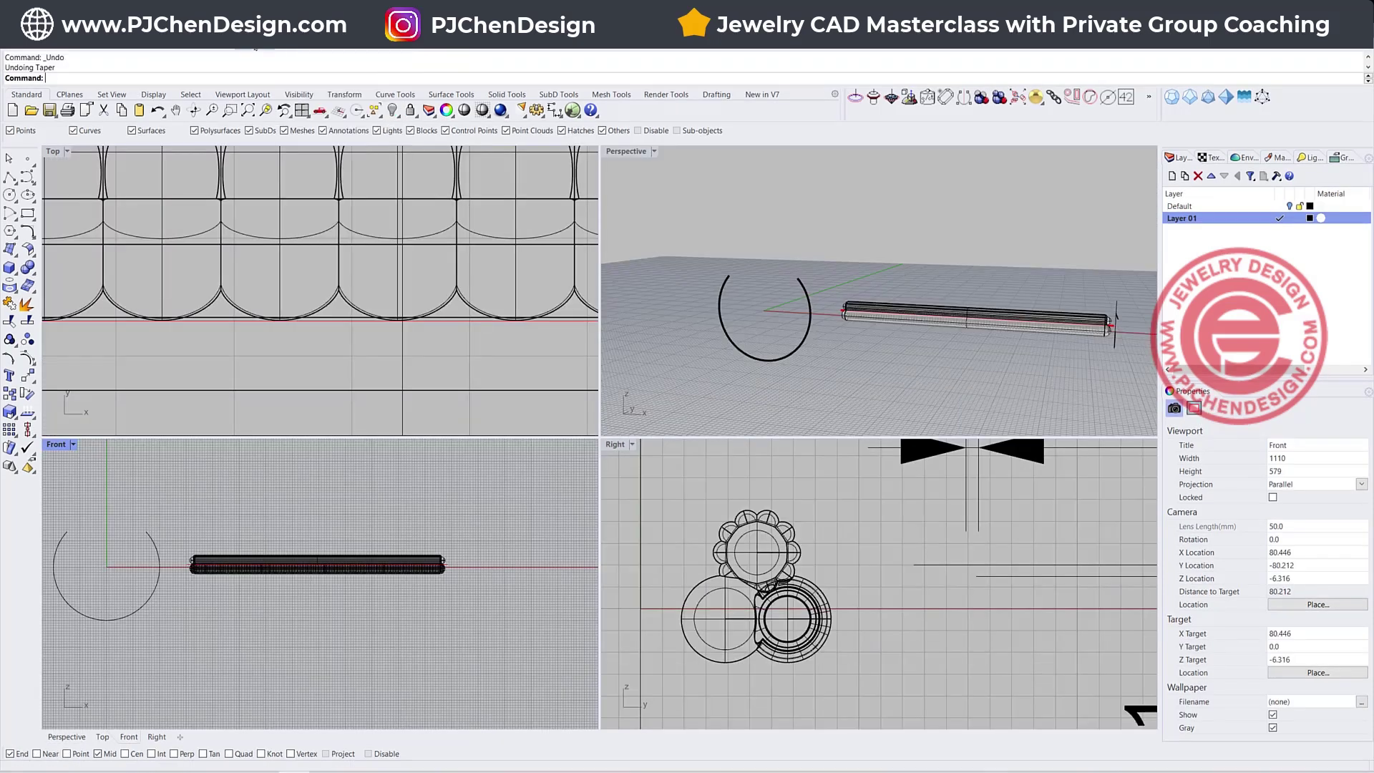
Step: Taper the solid along the red curve from its midpoint to the end farther from the open circle, with an end distance of about 3.3 mm
left_click(257, 42)
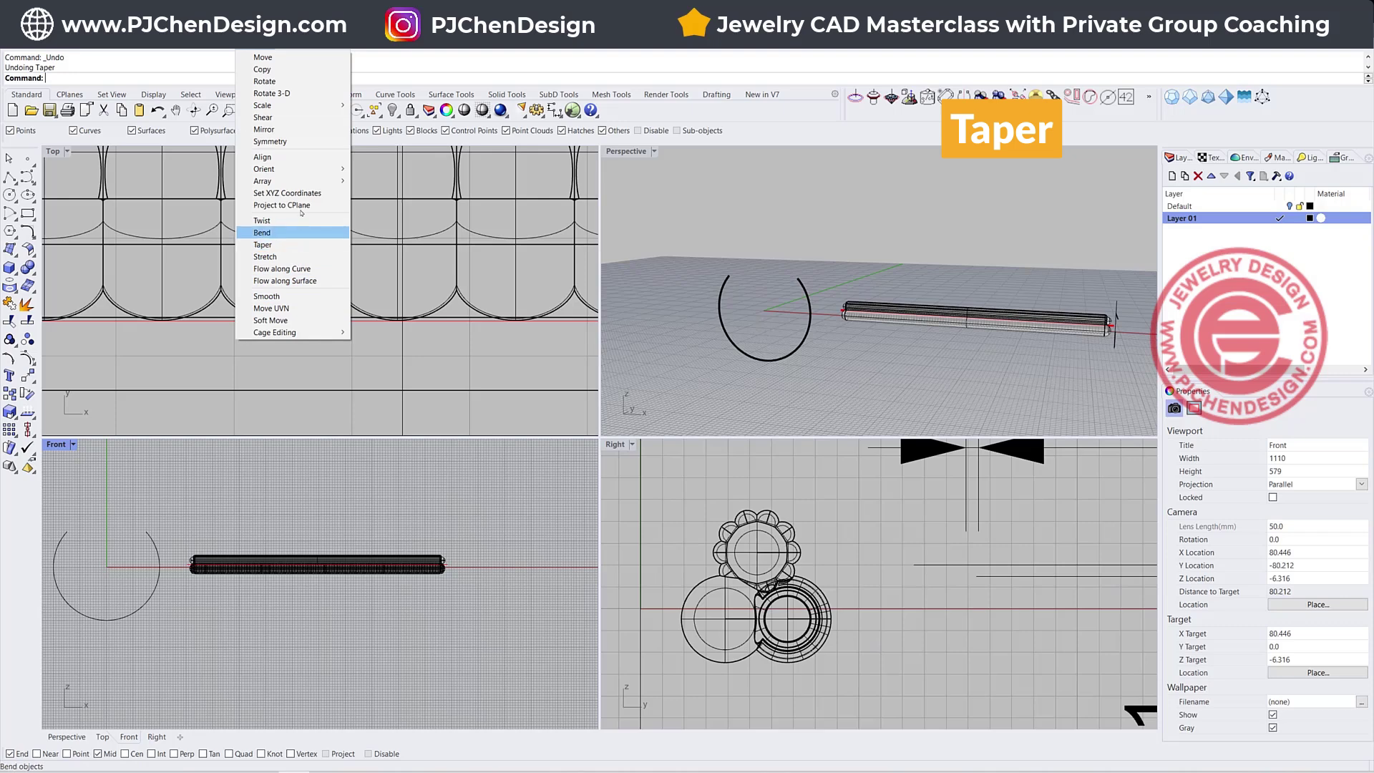
left_click(296, 245)
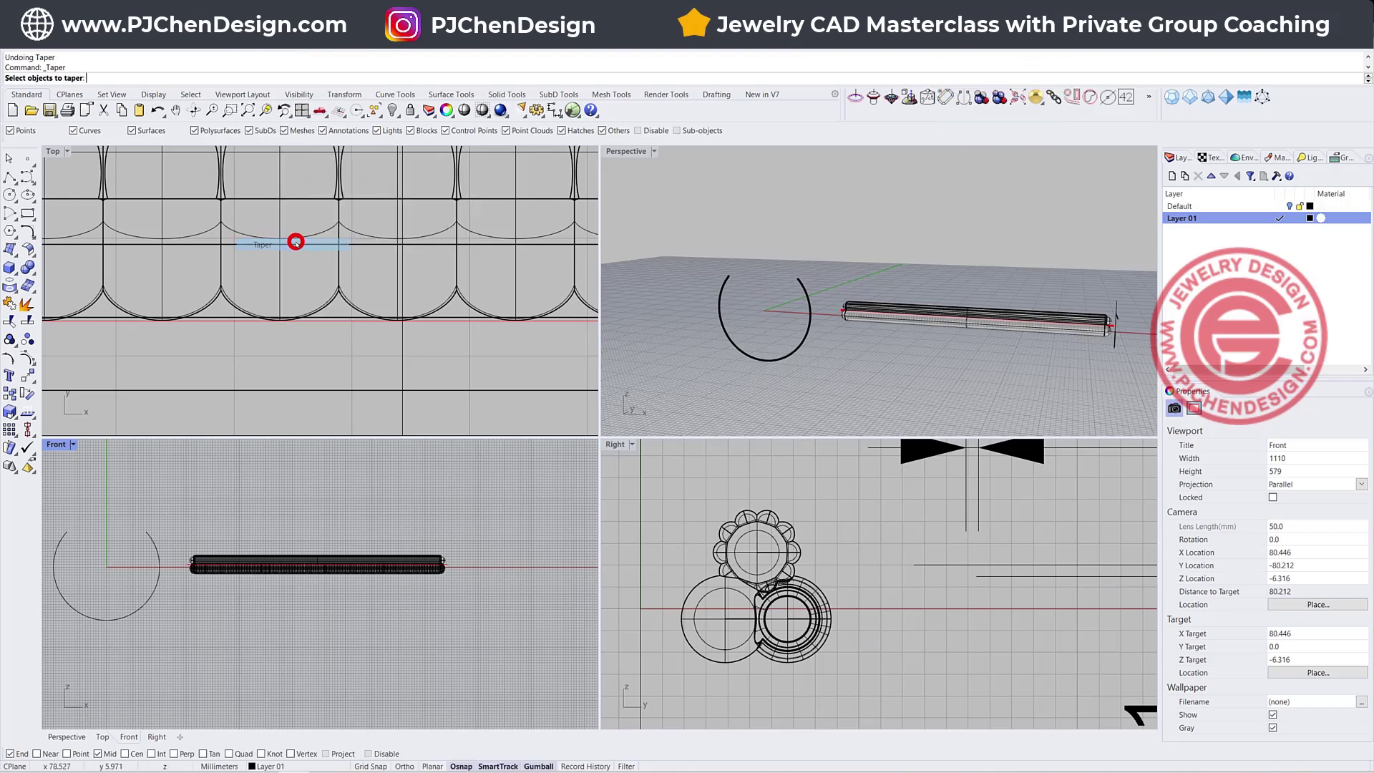
left_click(439, 304)
scroll(439, 346, "down", 10)
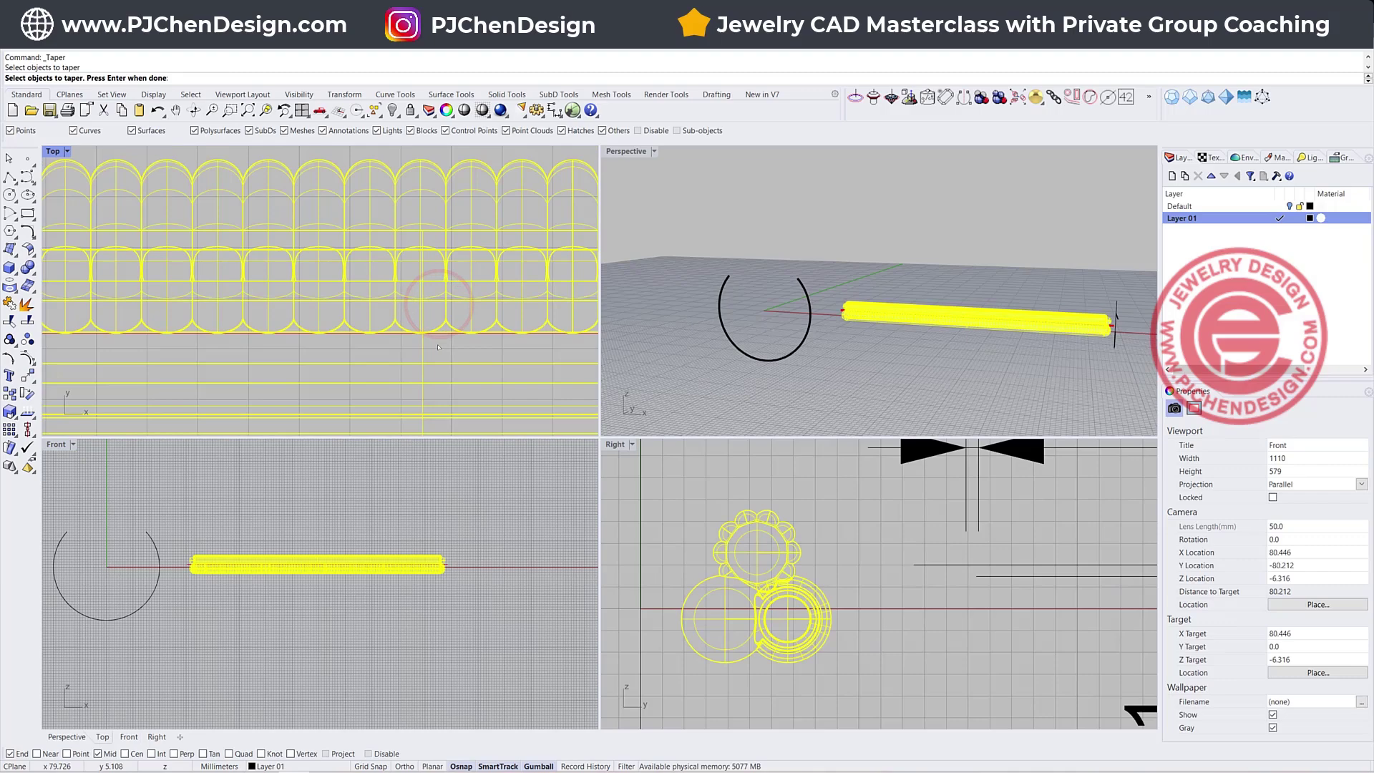
key("Return")
scroll(301, 328, "up", 12)
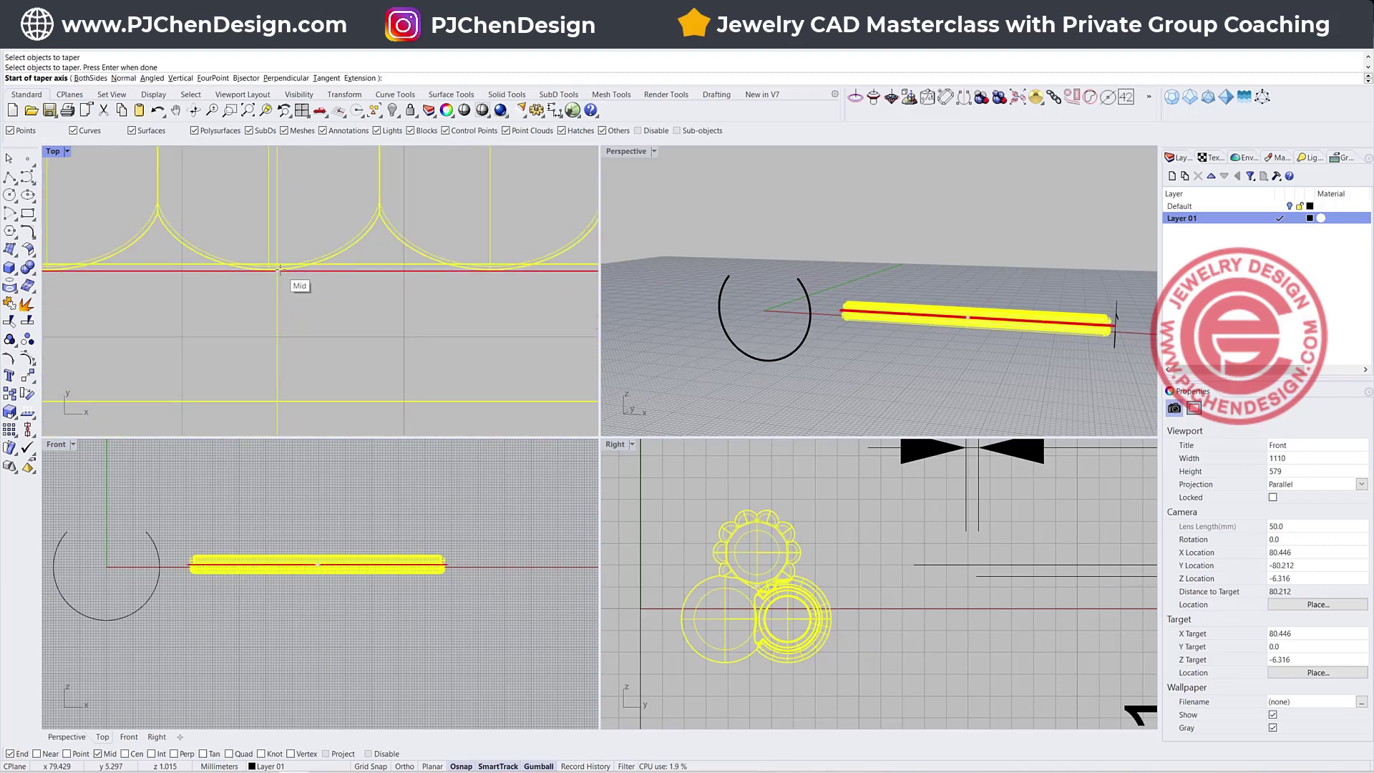
left_click(280, 270)
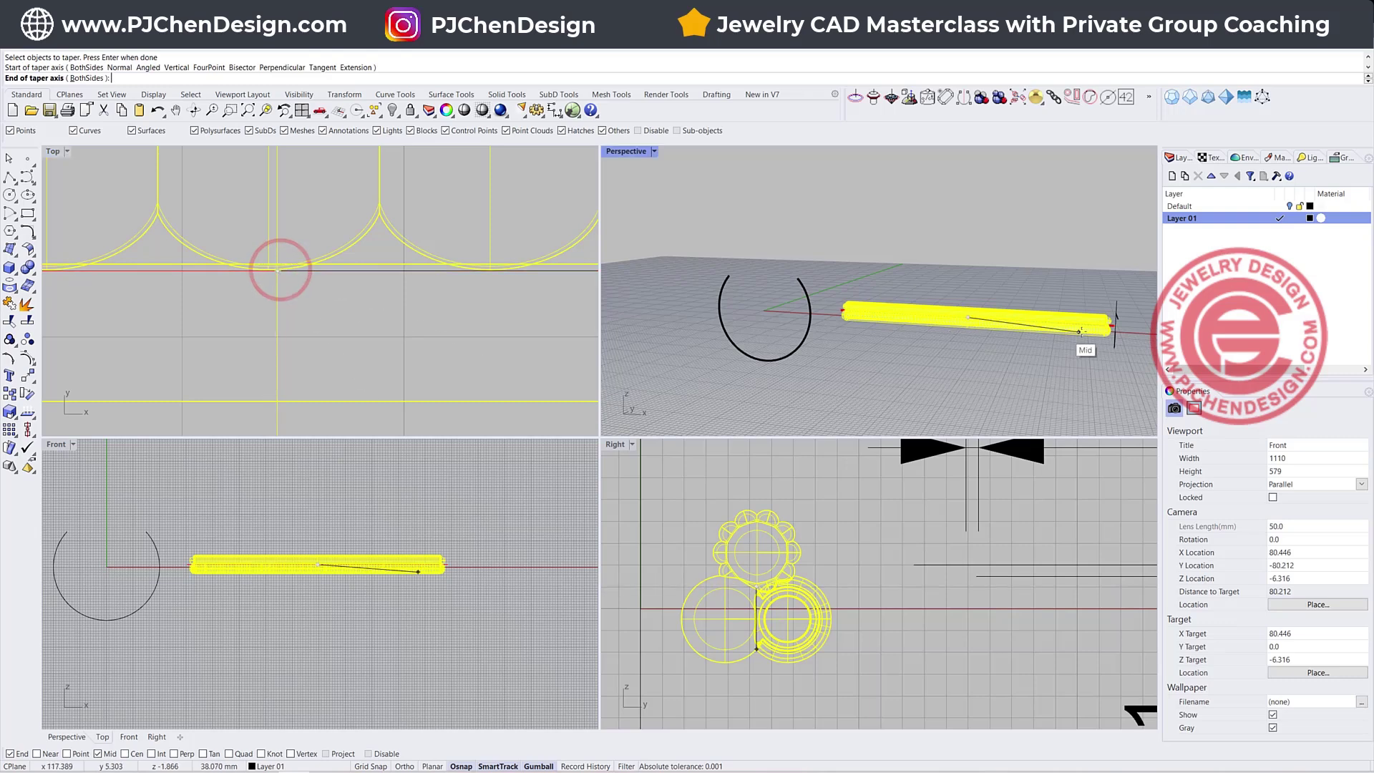
scroll(1119, 329, "up", 3)
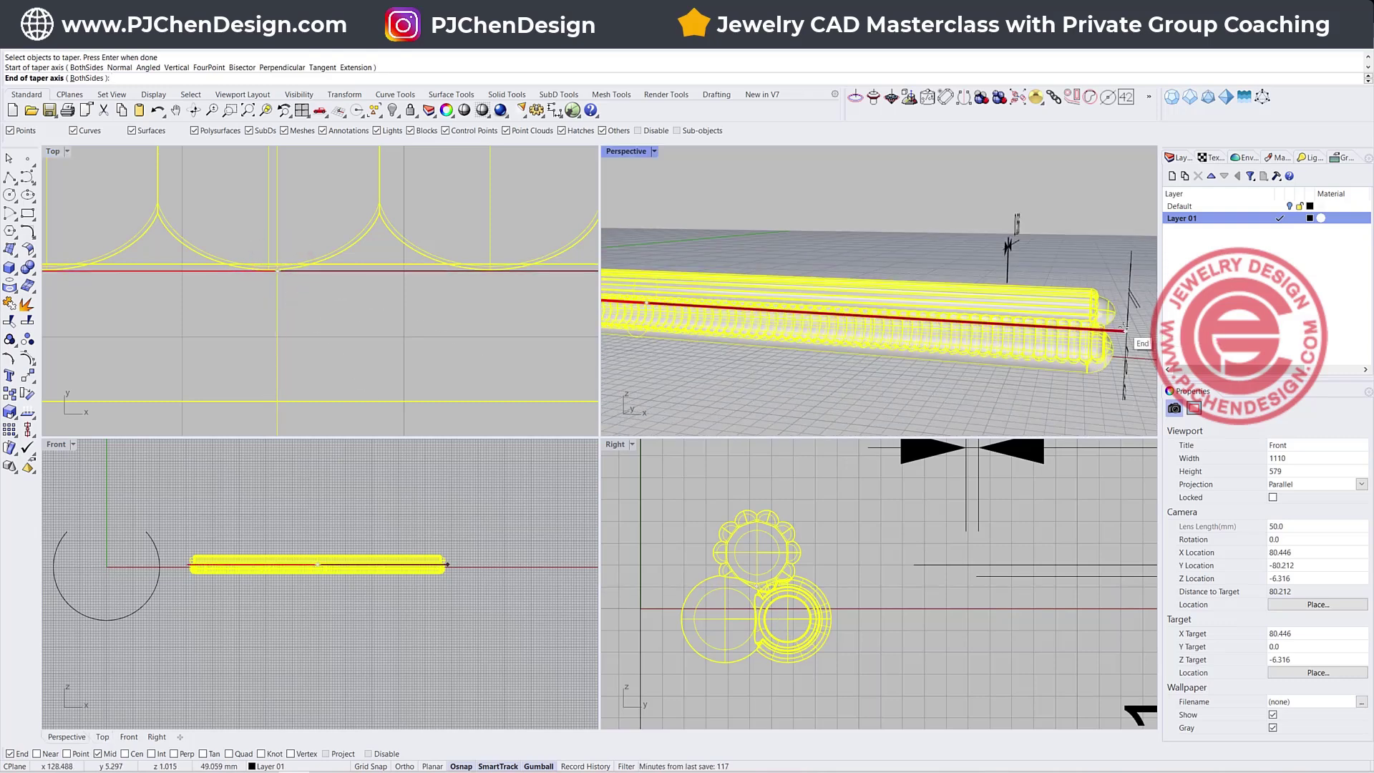
left_click(1124, 329)
left_click(876, 515)
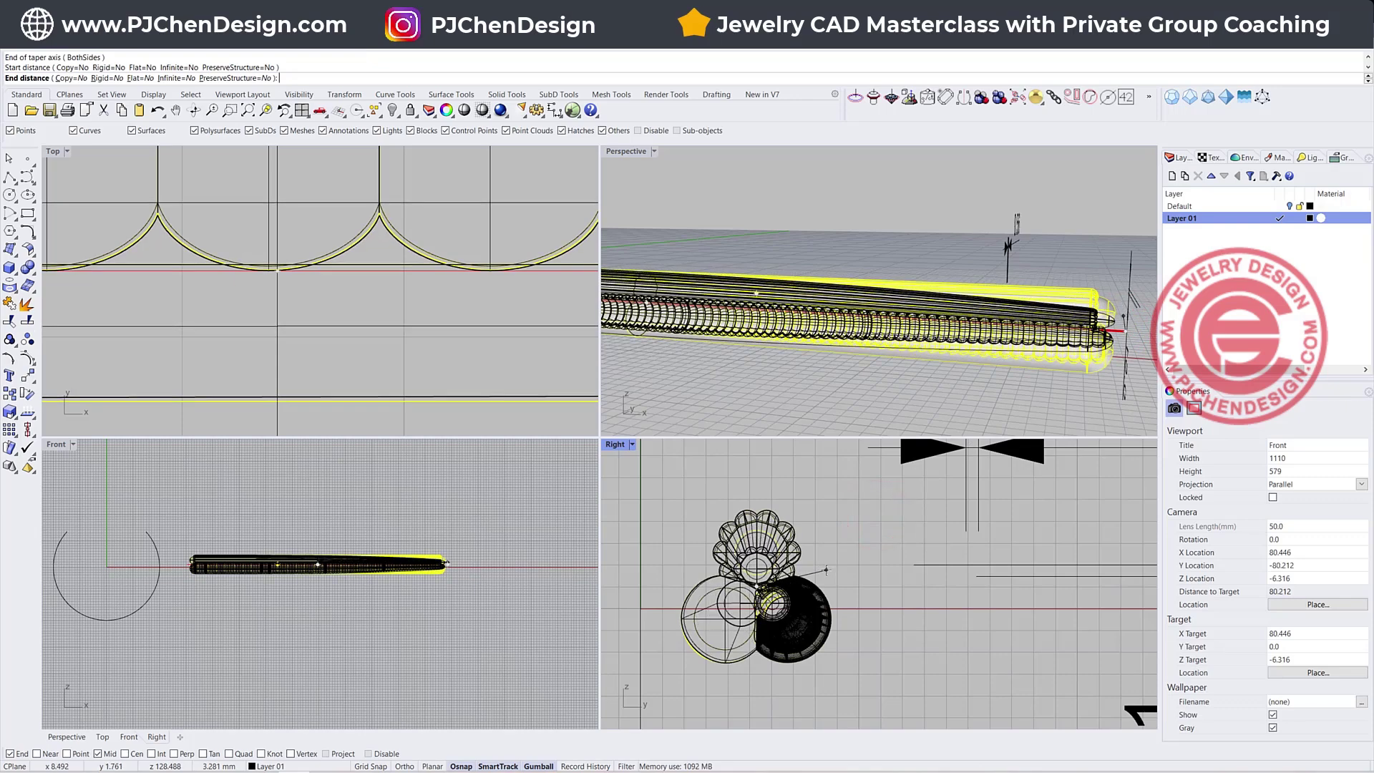
left_click(826, 569)
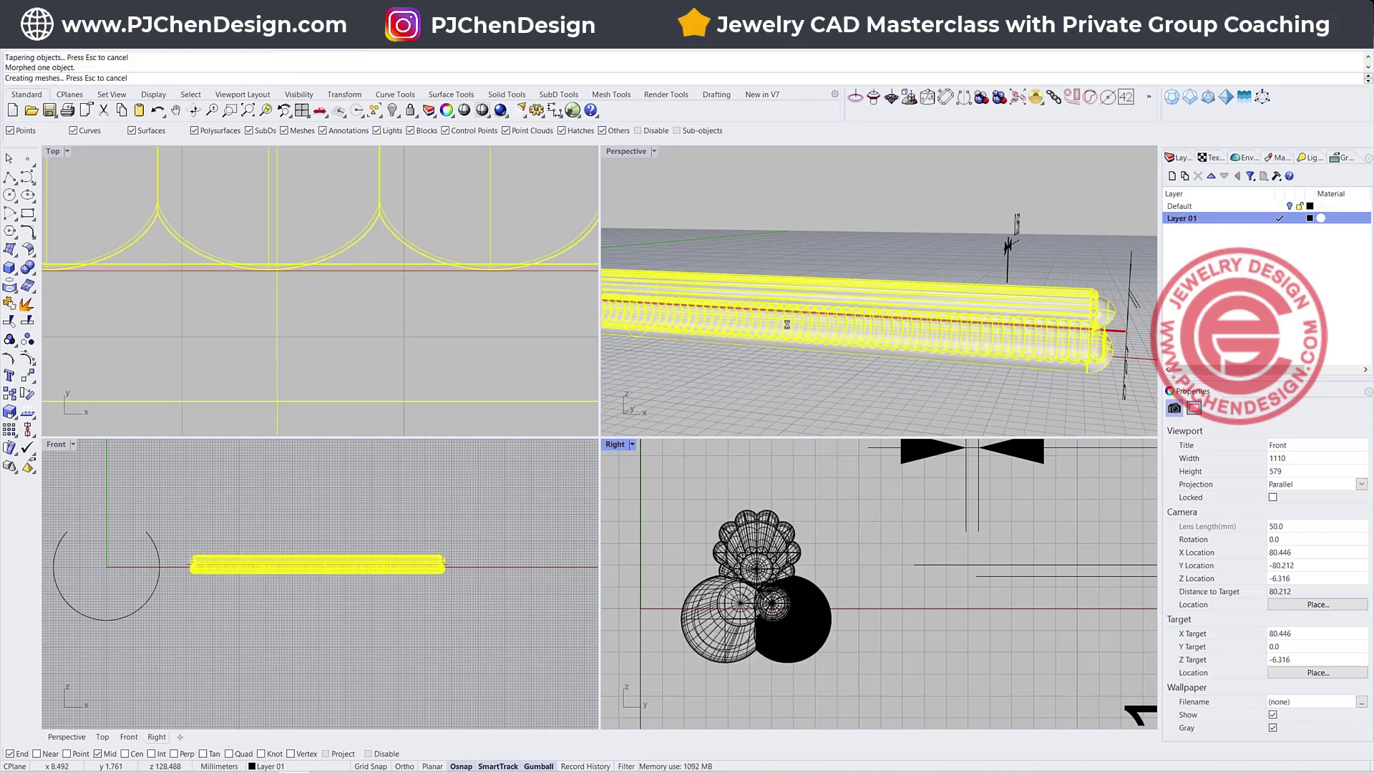
right_click_drag(783, 351, 698, 313)
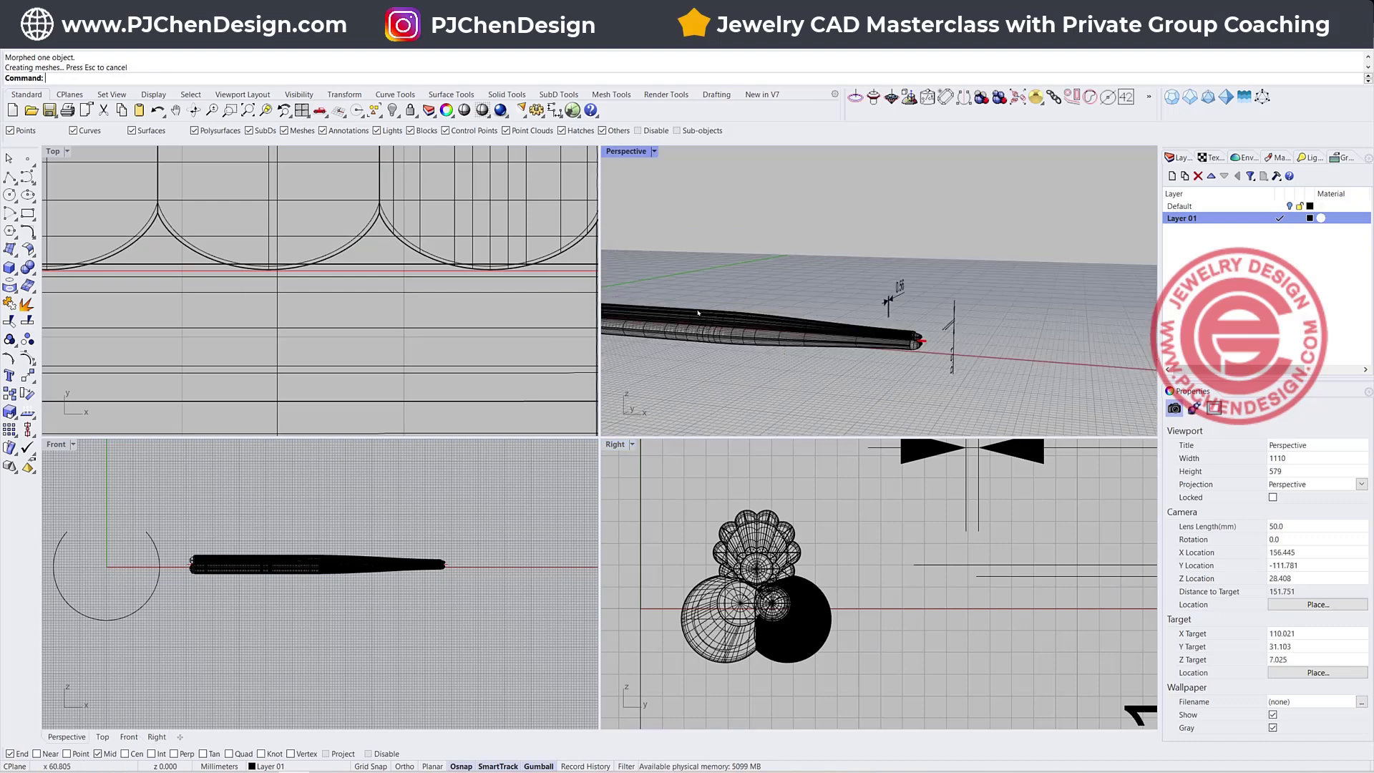
Step: Taper the other half of the solid from the curve's midpoint to the end nearest the open circle, with an end distance of about 3.3 mm
left_click(401, 284)
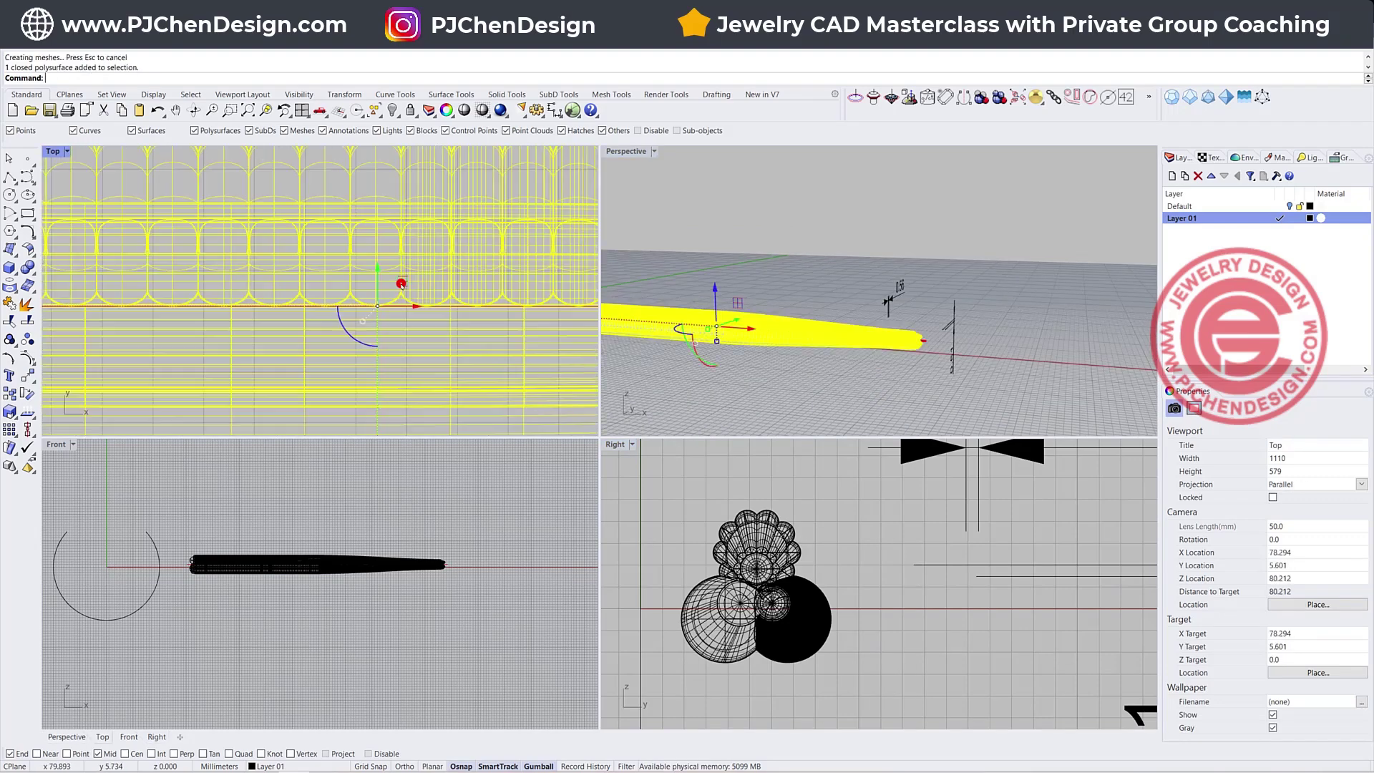
key("Return")
scroll(323, 290, "up", 5)
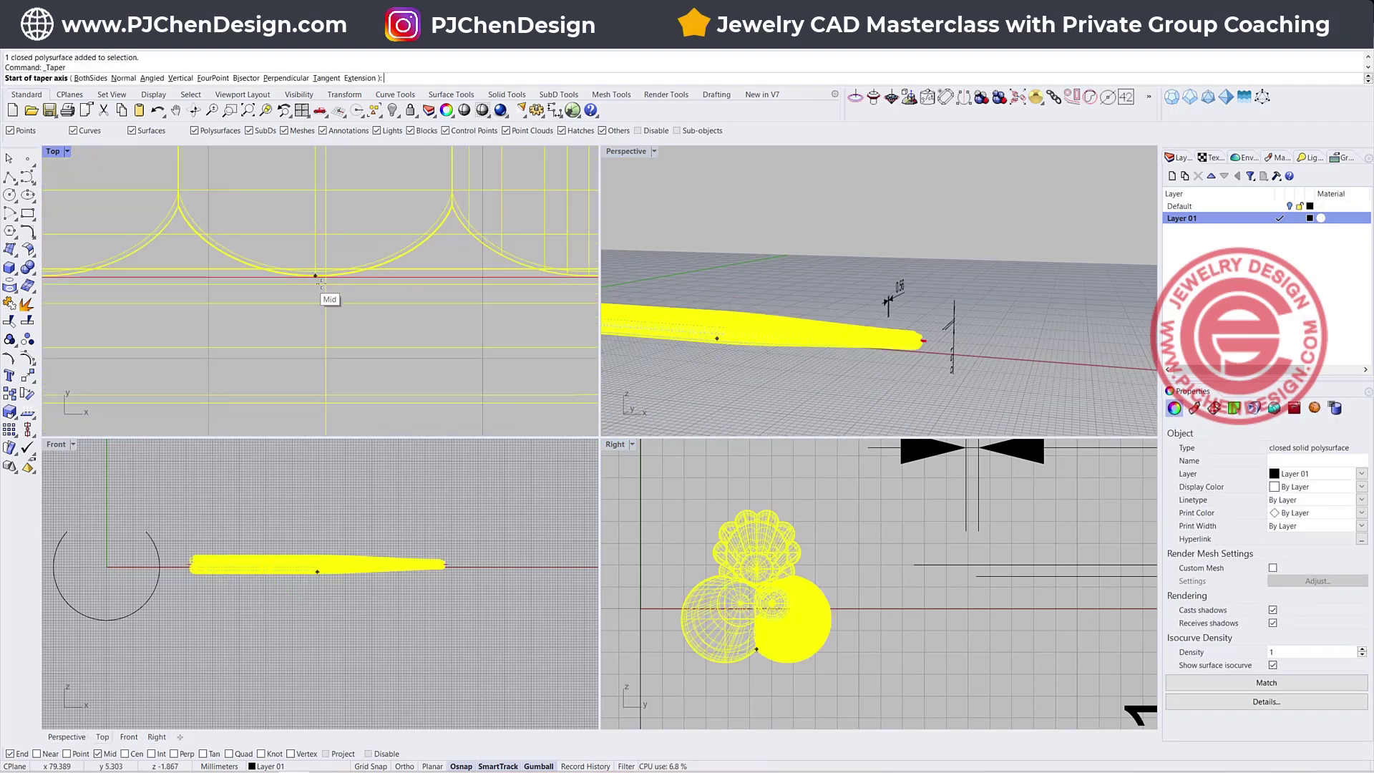
left_click(324, 277)
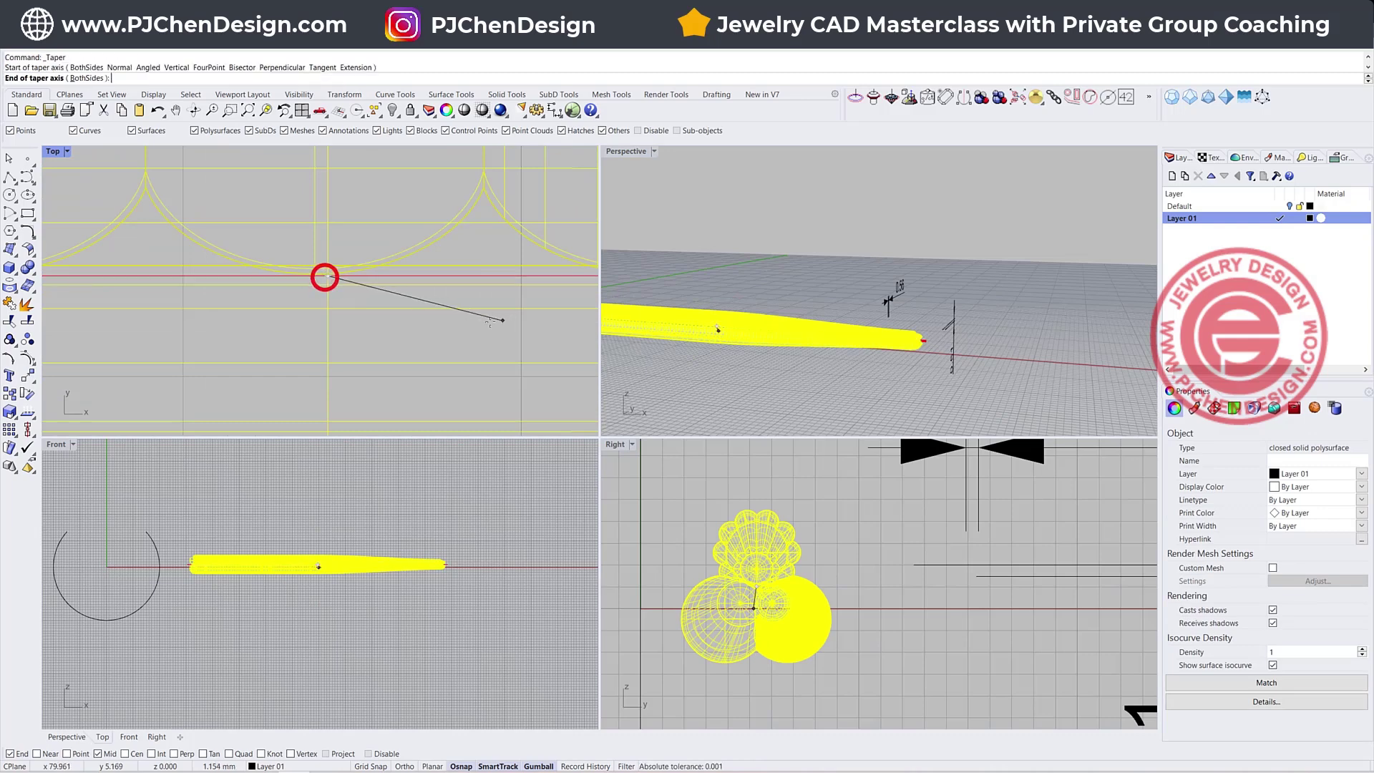
scroll(324, 280, "down", 5)
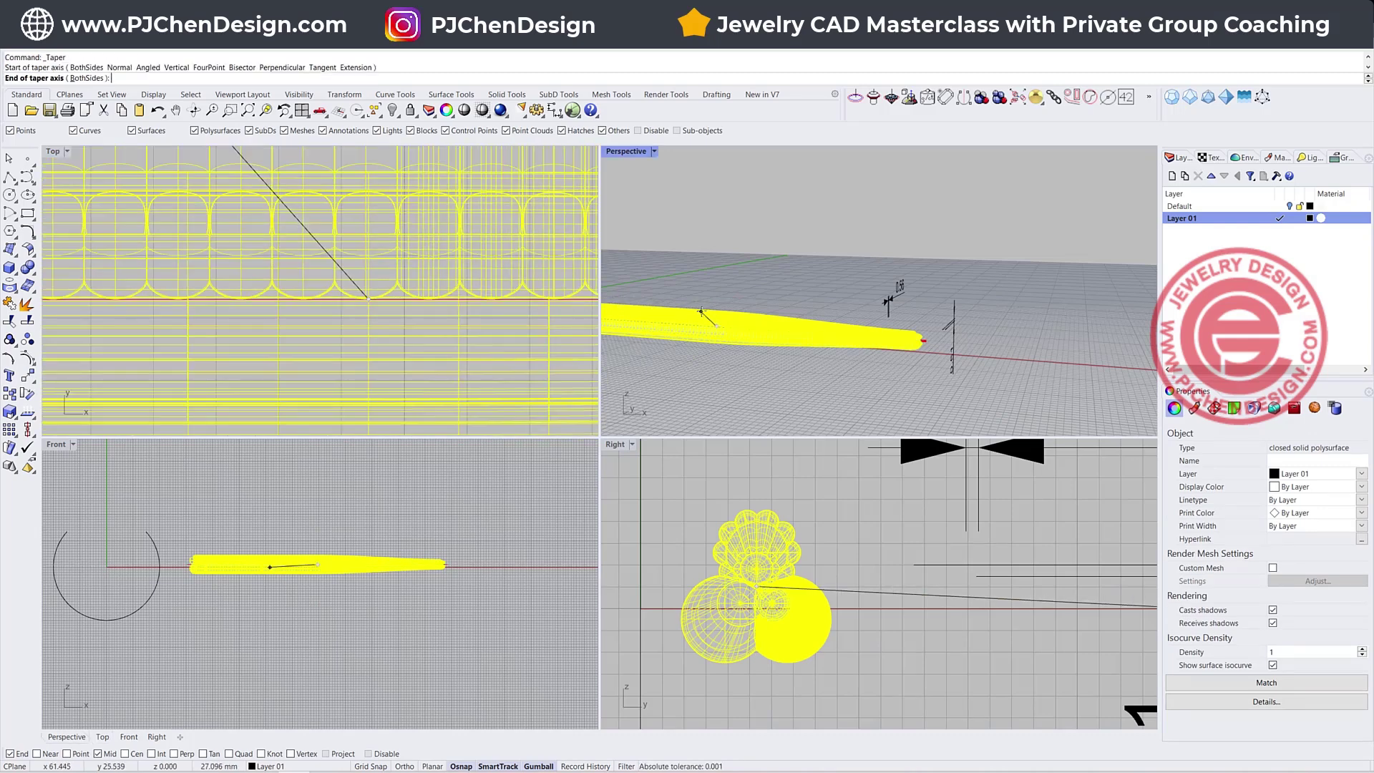
right_click_drag(780, 350, 869, 355)
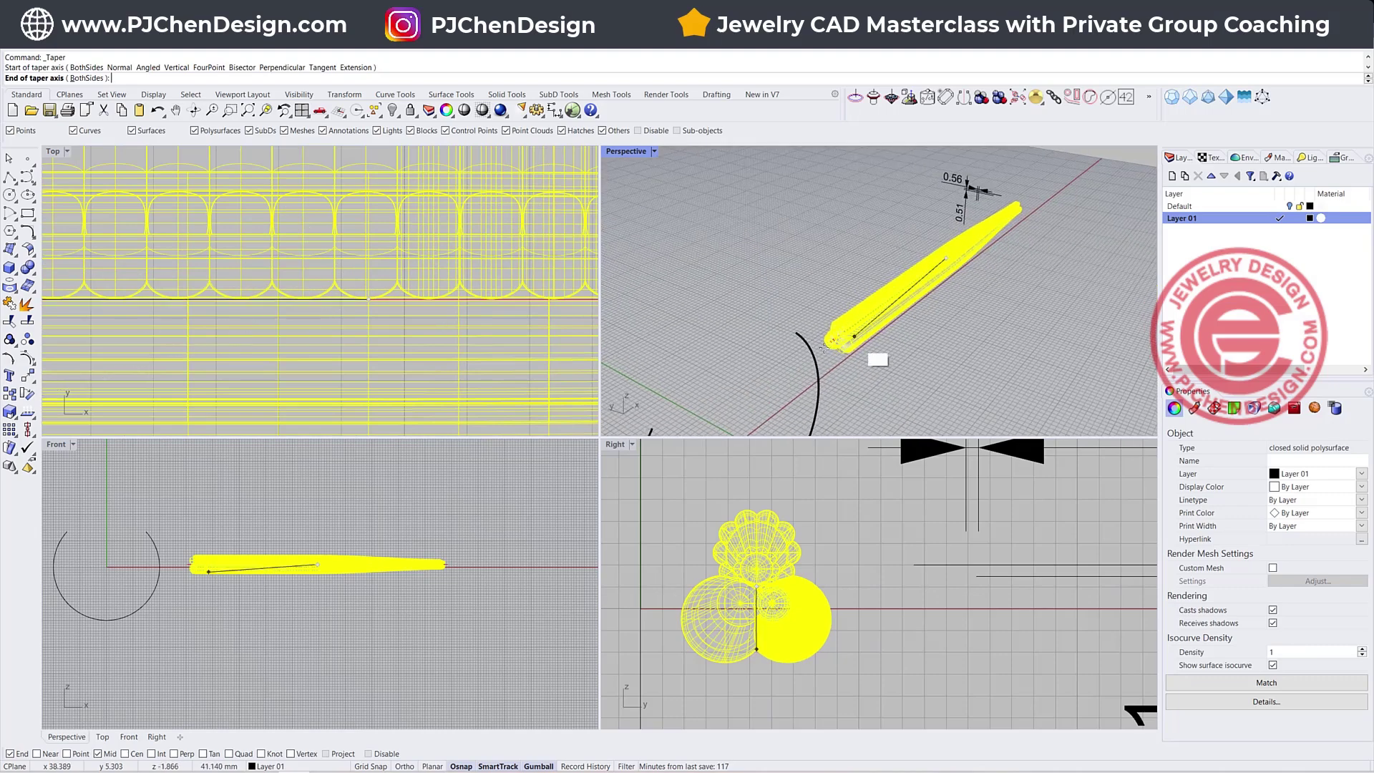
scroll(866, 343, "up", 6)
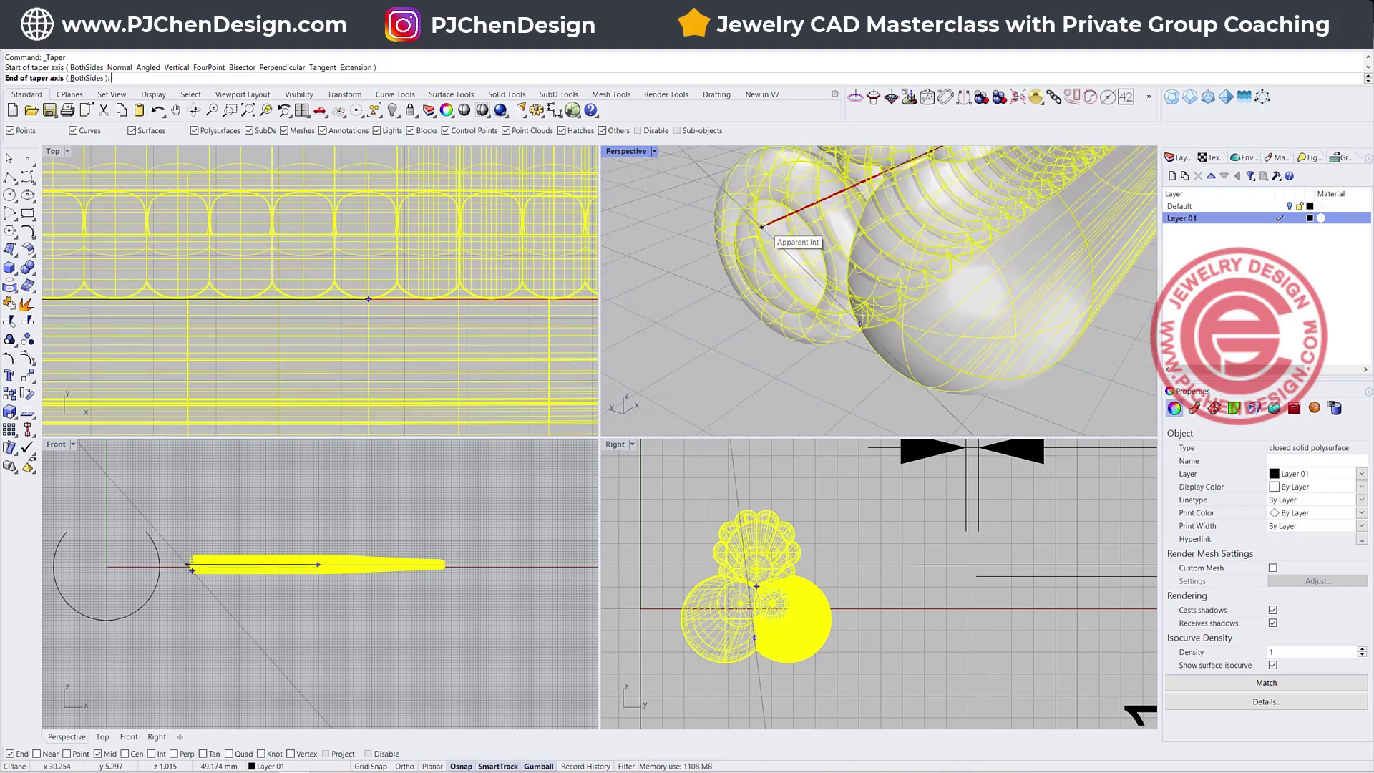
left_click(762, 226)
left_click(880, 514)
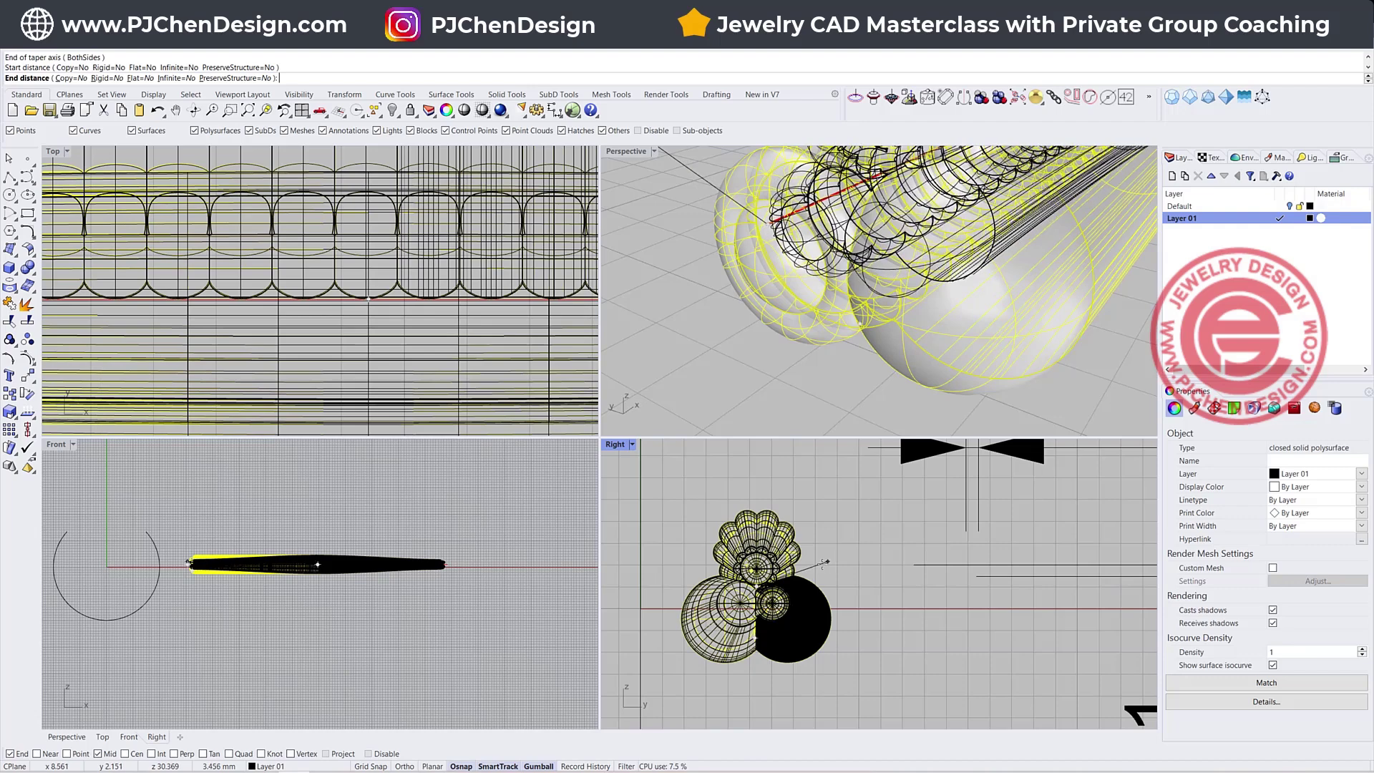
left_click(824, 563)
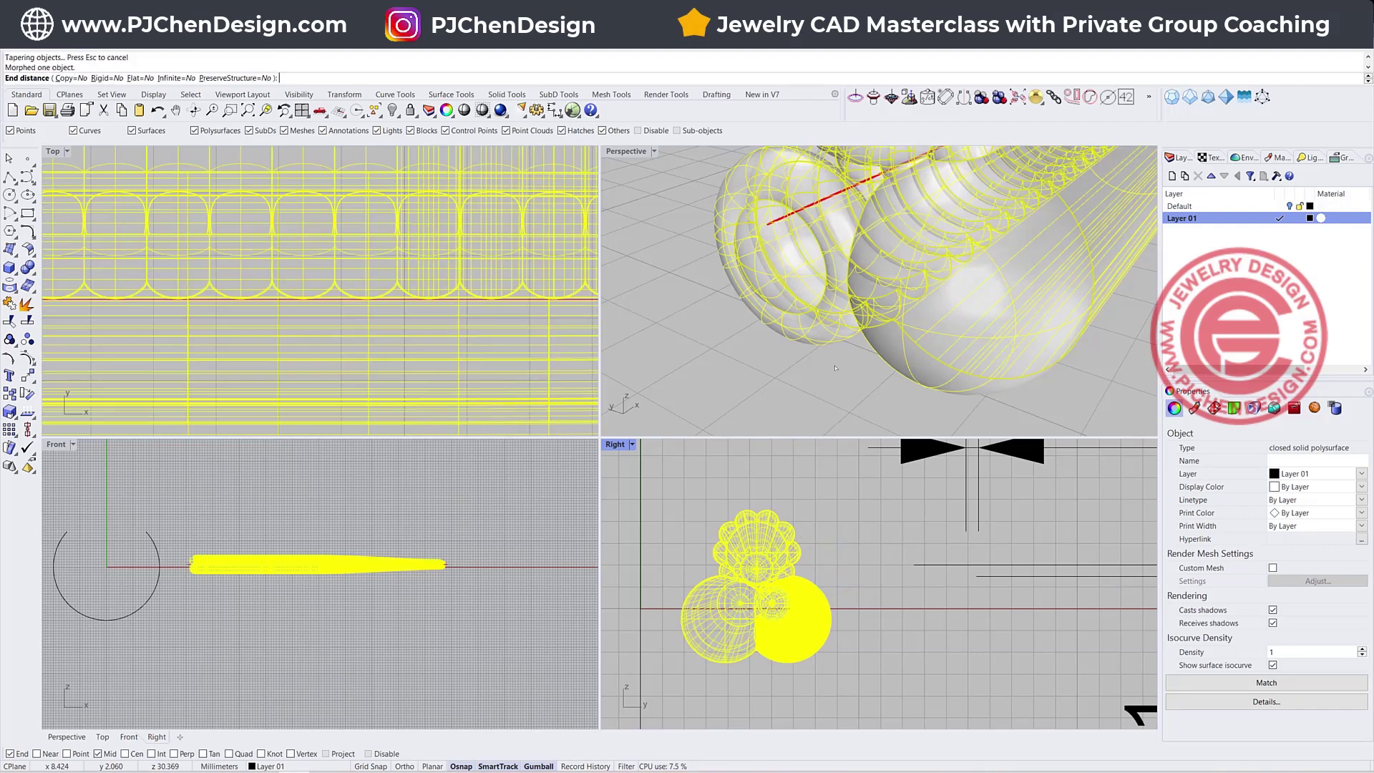
Step: Examine the tapered solid in the Front and Perspective views, maximizing the Perspective view
left_click(515, 511)
scroll(308, 566, "up", 8)
scroll(143, 547, "down", 6)
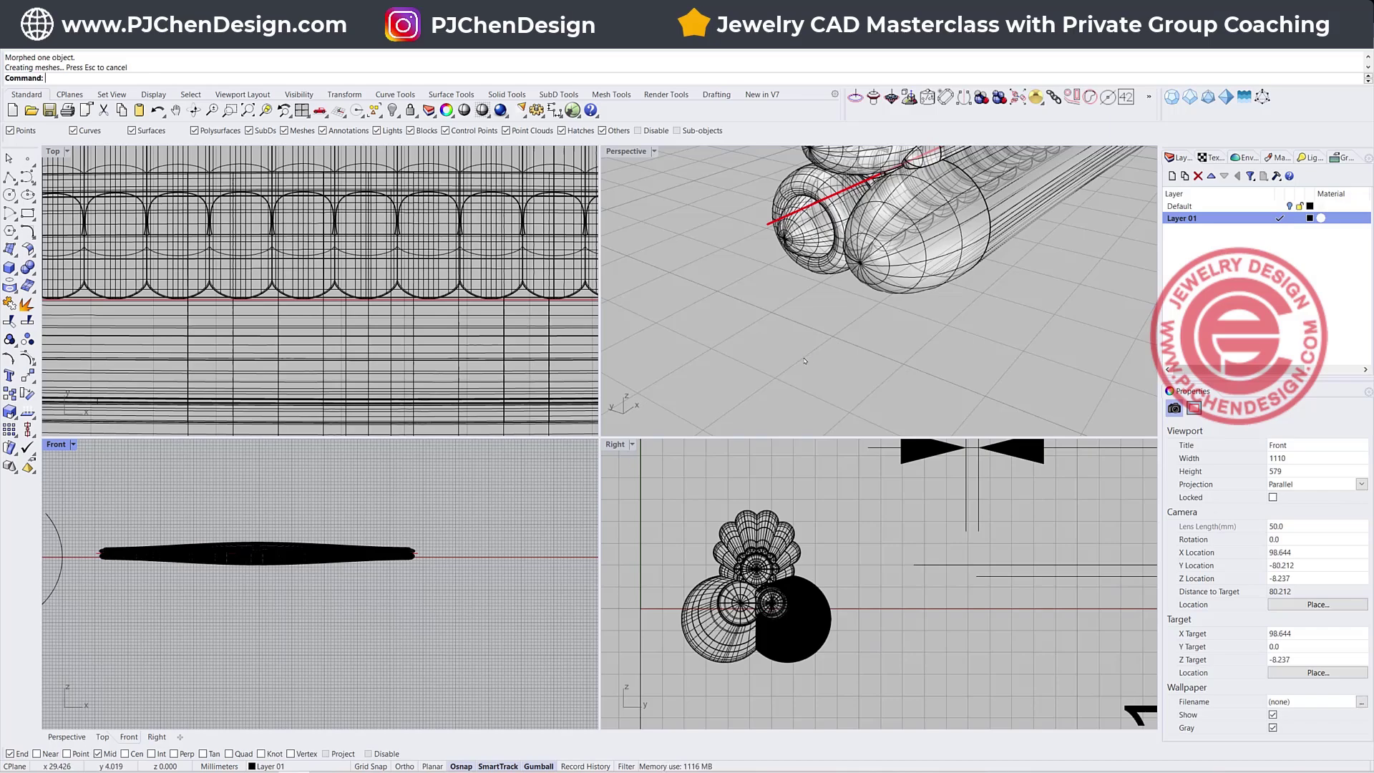
scroll(805, 360, "down", 10)
right_click_drag(806, 356, 709, 385)
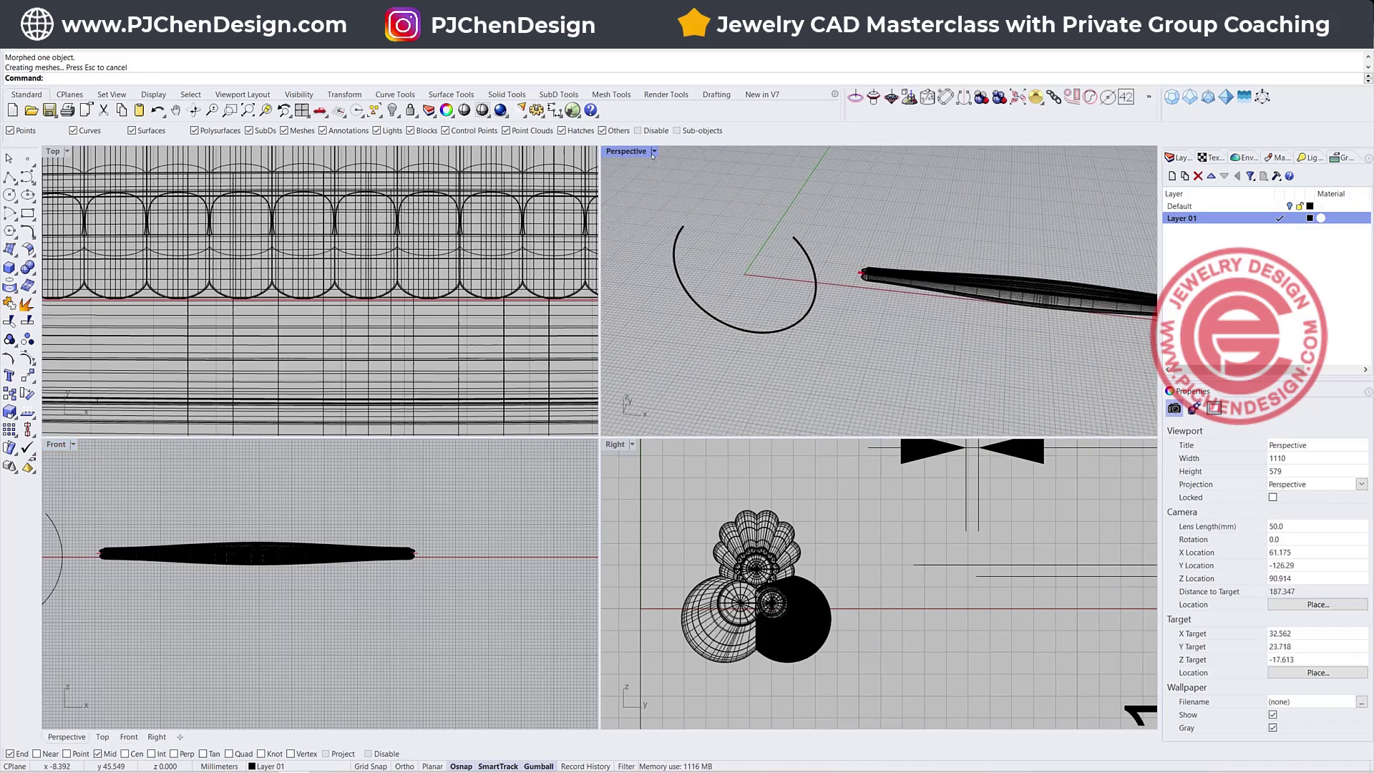
double_click(638, 151)
scroll(862, 354, "down", 4)
right_click_drag(923, 436, 889, 443)
Step: Twist the tapered solid one full turn about an axis between the red curve's ends, setting the angle in the Right view
left_click(827, 448)
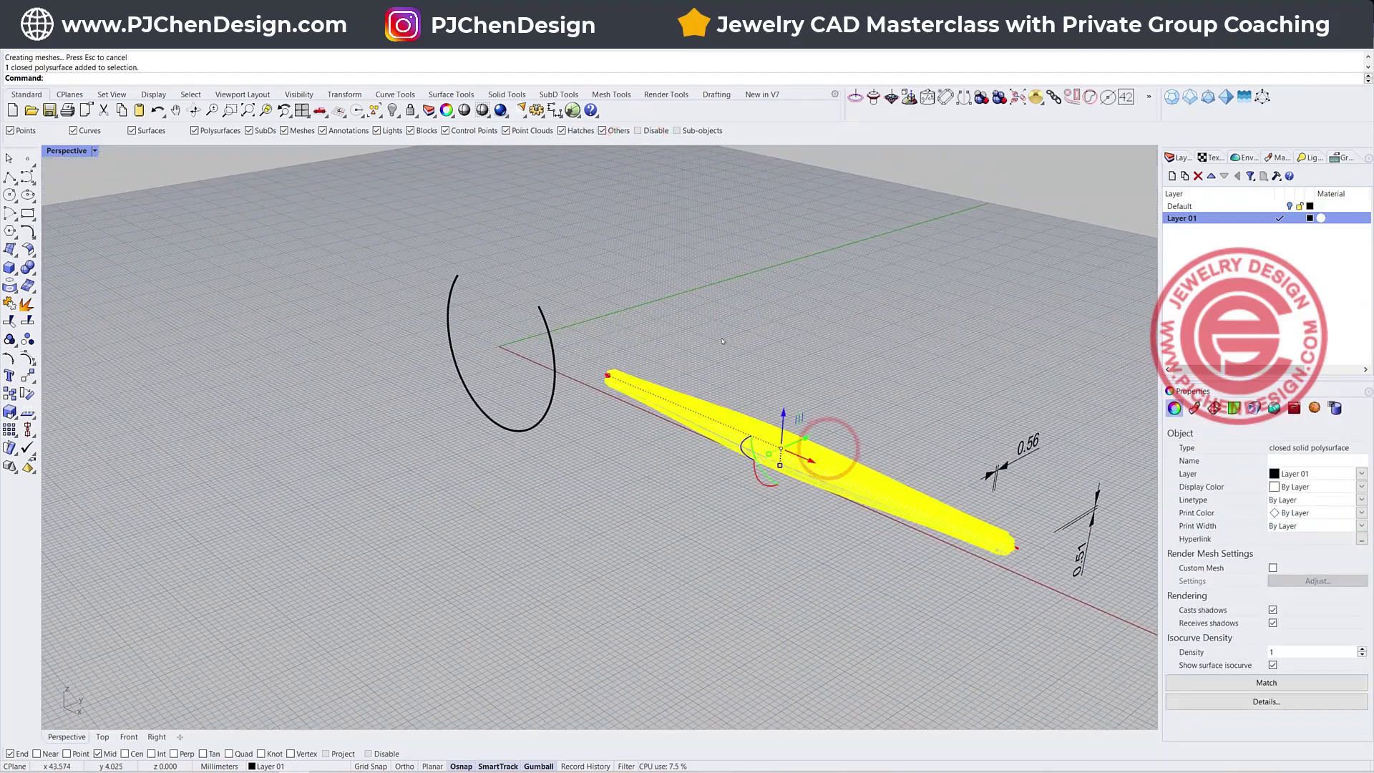
left_click(256, 45)
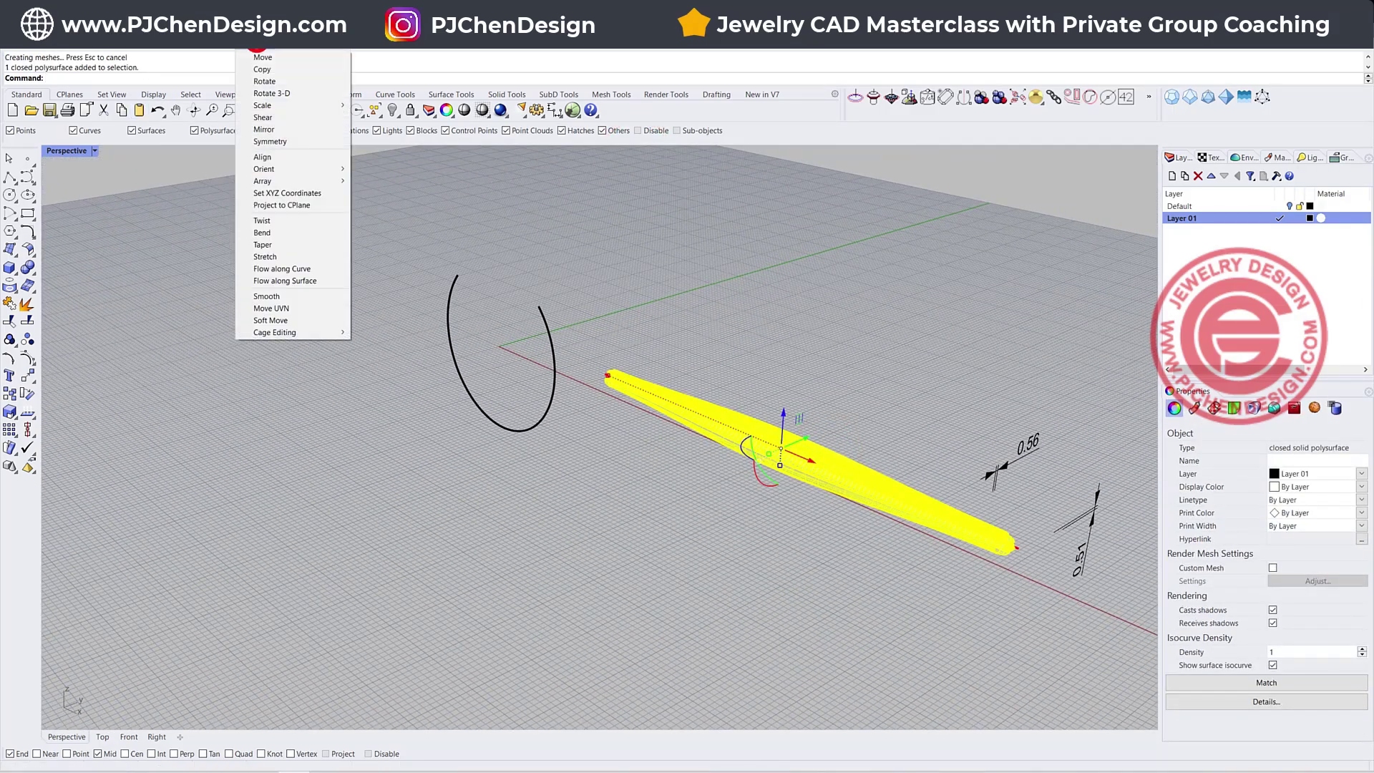
left_click(275, 220)
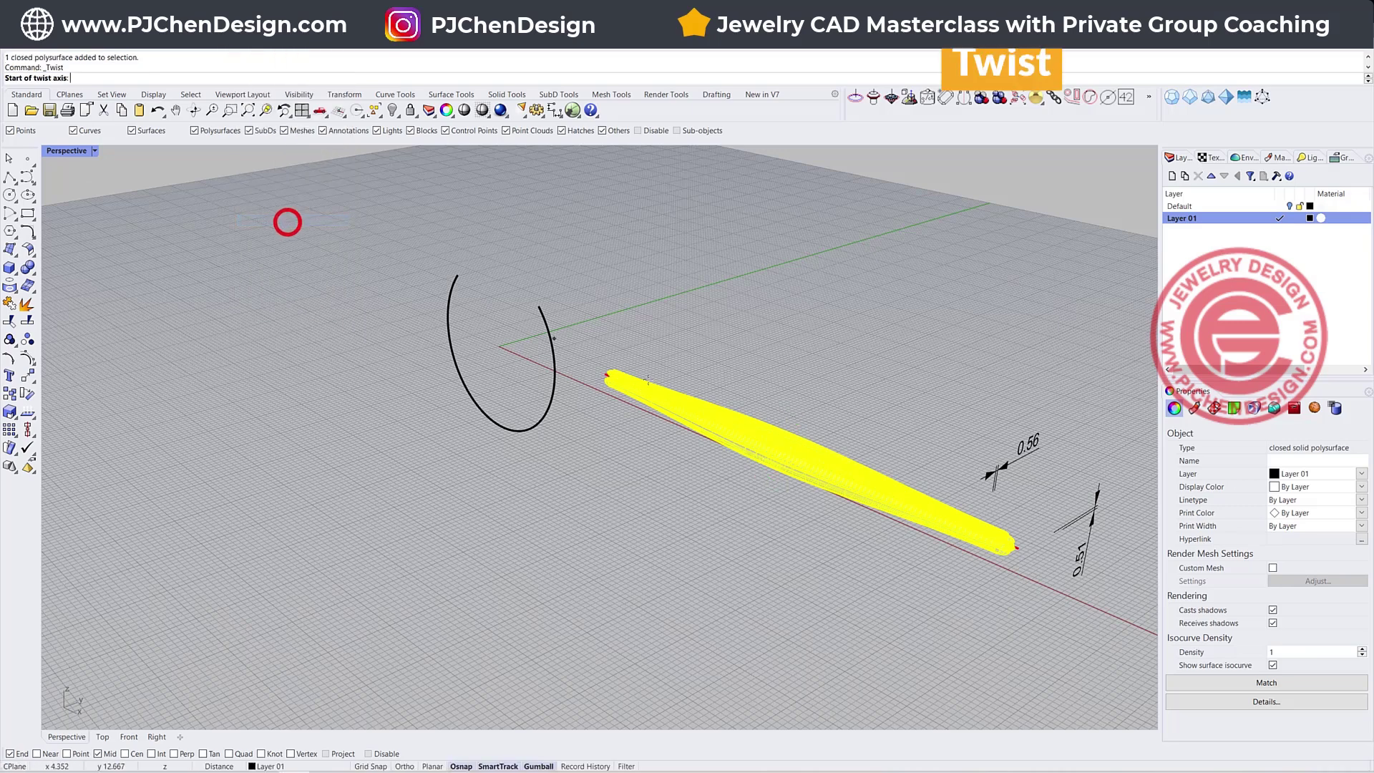
left_click(602, 372)
left_click(1017, 555)
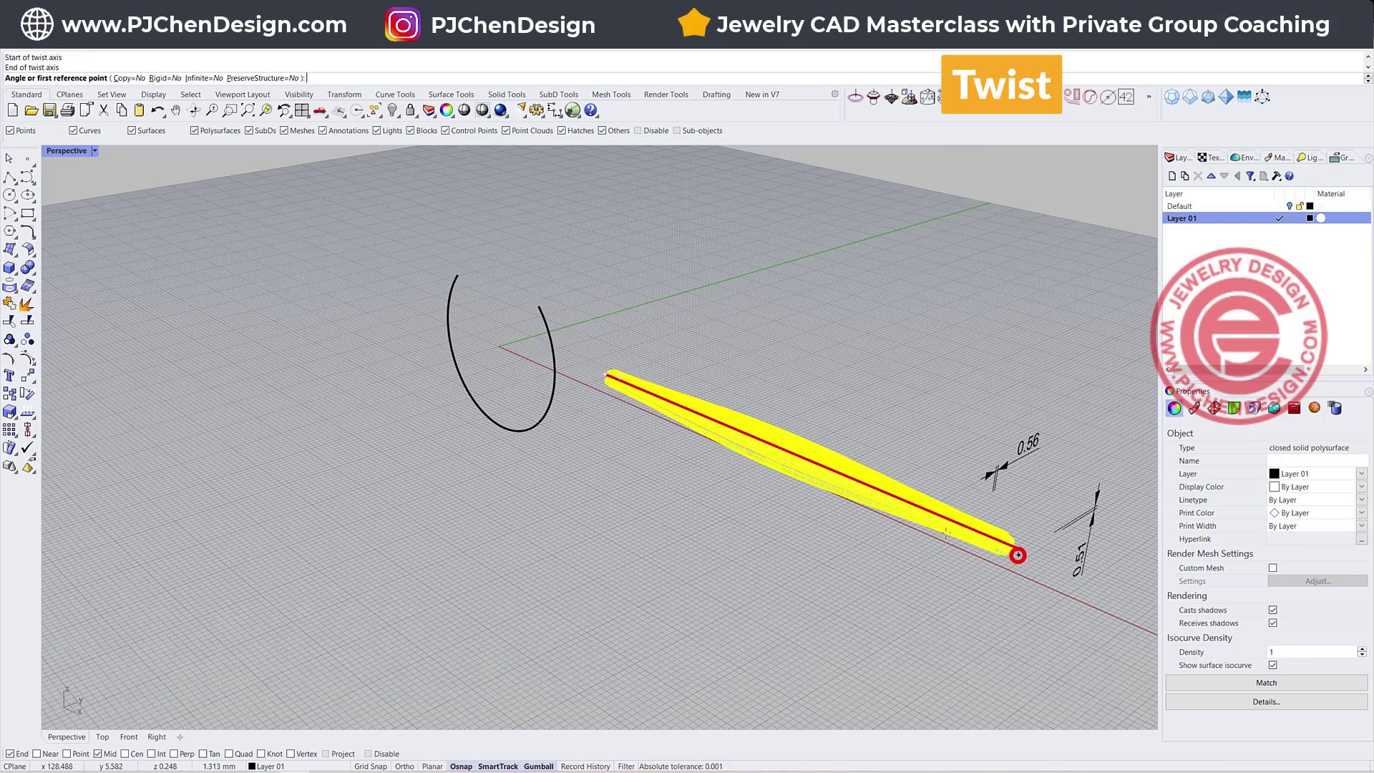
scroll(1018, 555, "down", 3)
double_click(71, 153)
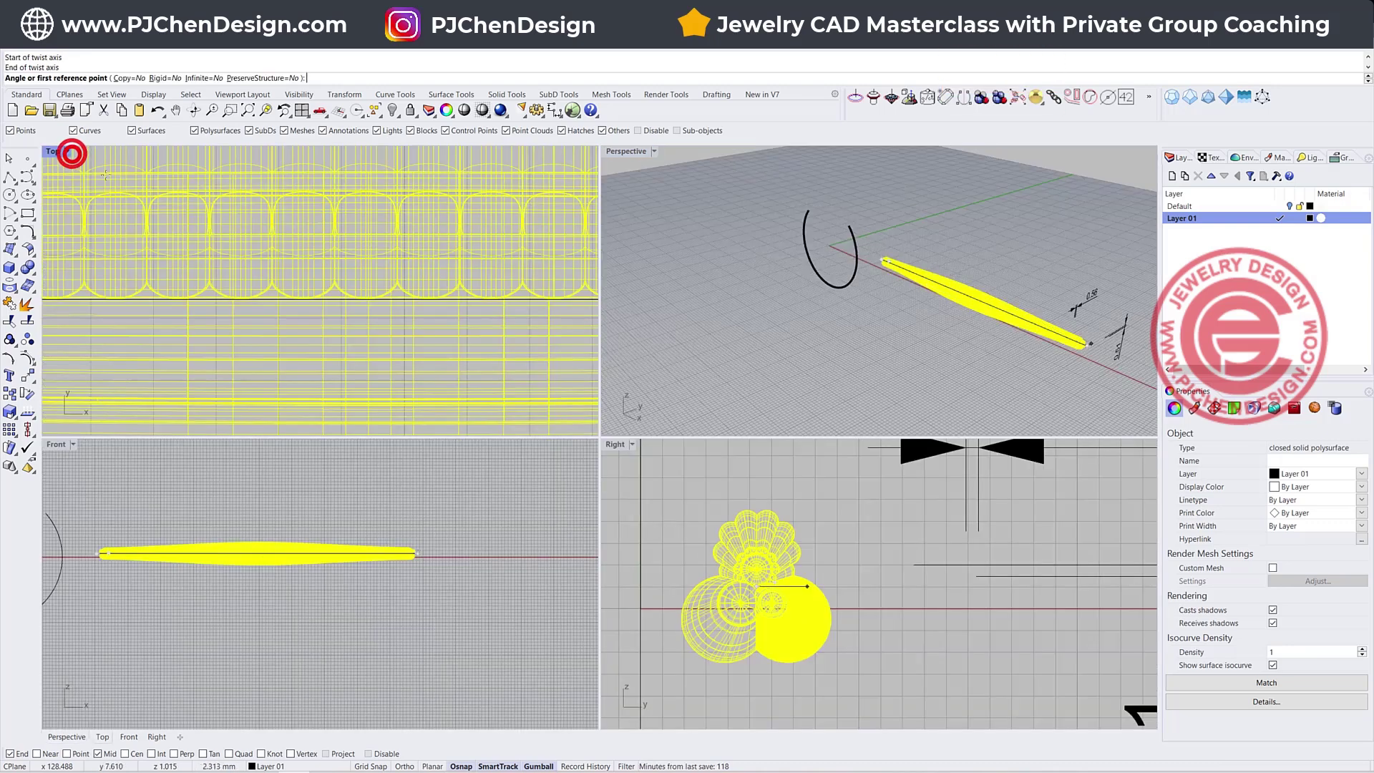
left_click(884, 587)
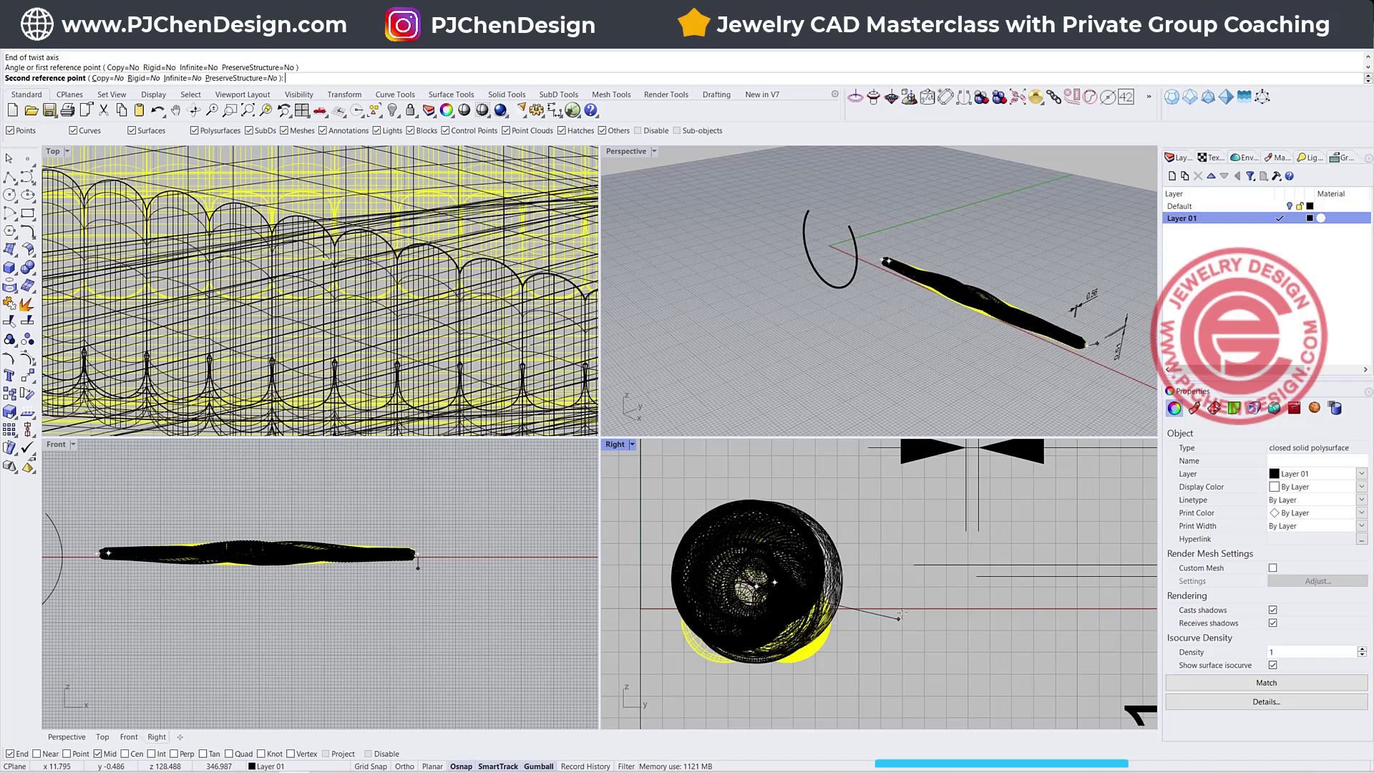
key("shift")
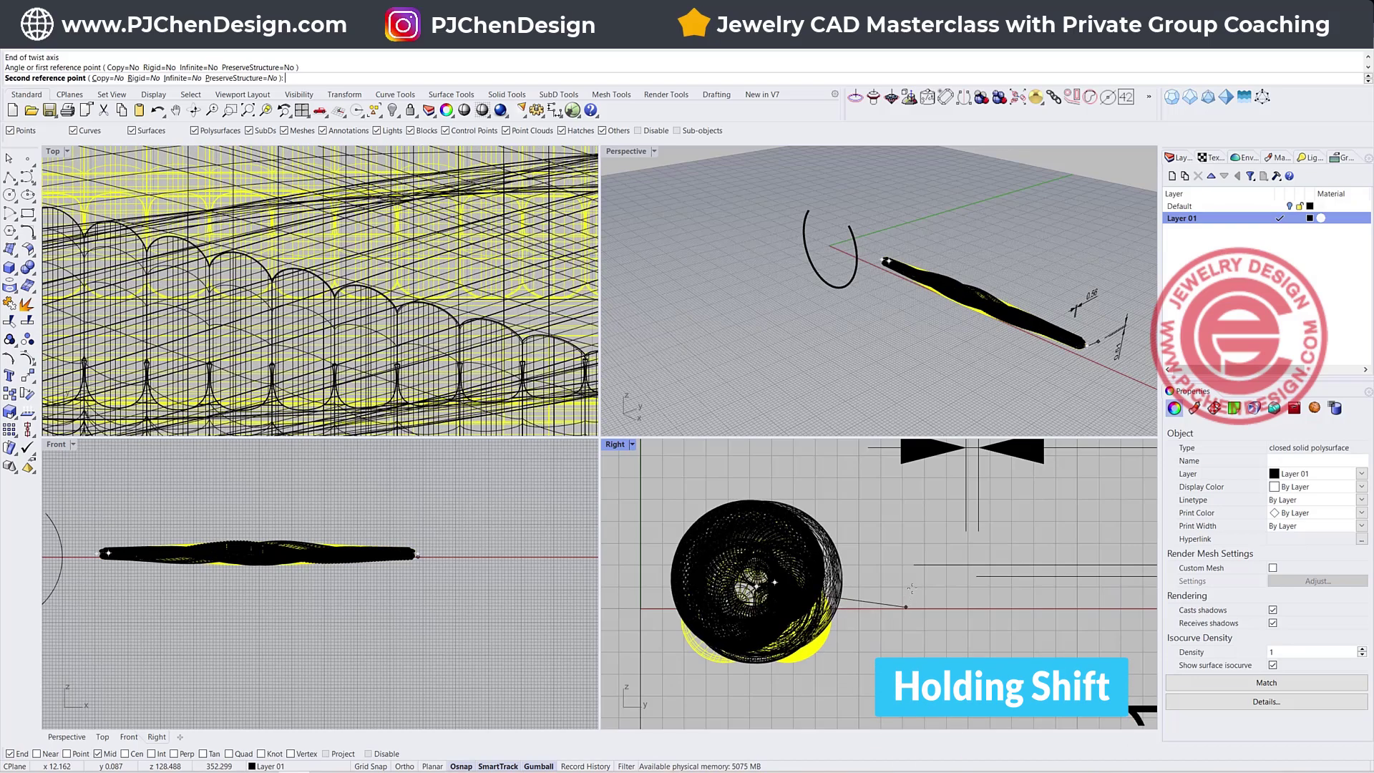
left_click(912, 588, "shift")
Step: Examine the twisted solid from several sides in the Perspective view with Rendered display, and view its far end in the Top view
double_click(627, 151)
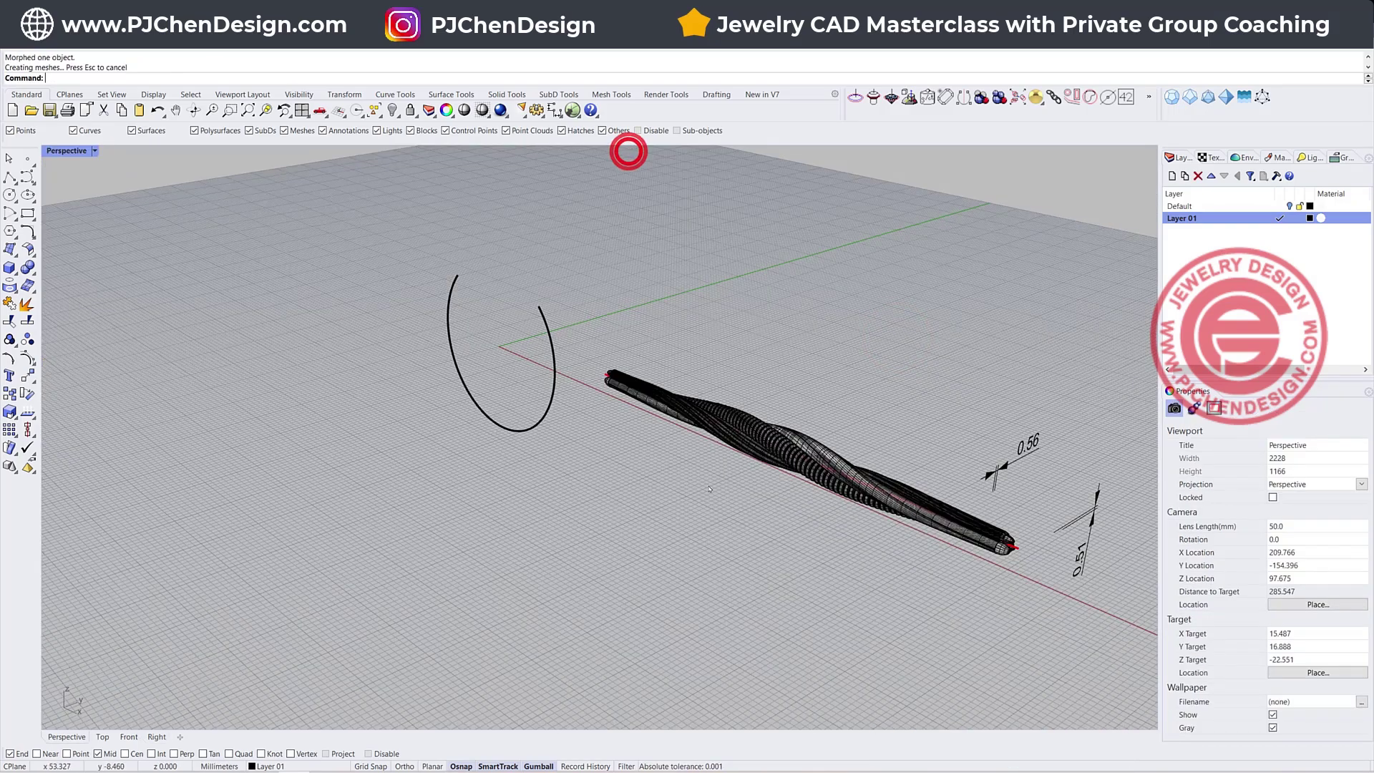
right_click_drag(709, 490, 788, 389)
scroll(788, 389, "up", 4)
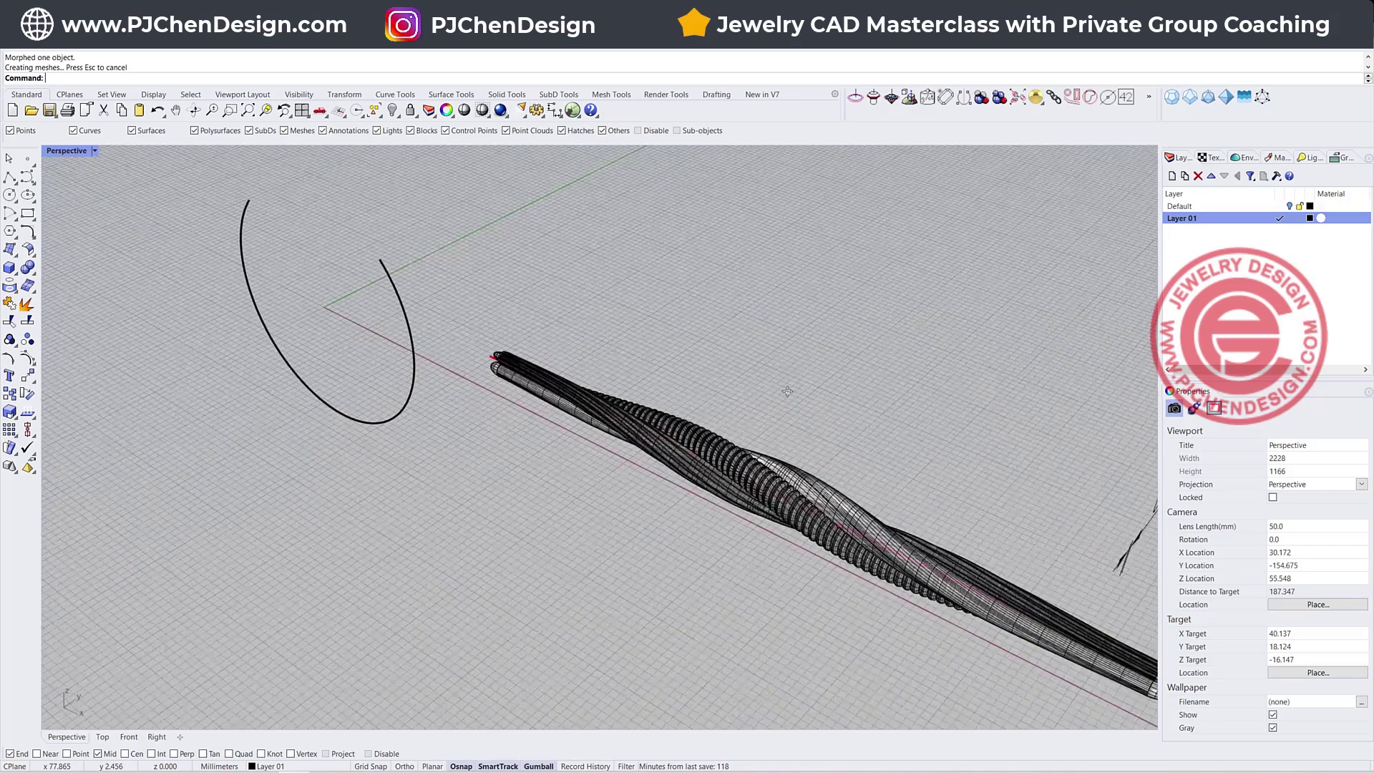
left_click(94, 151)
left_click(81, 226)
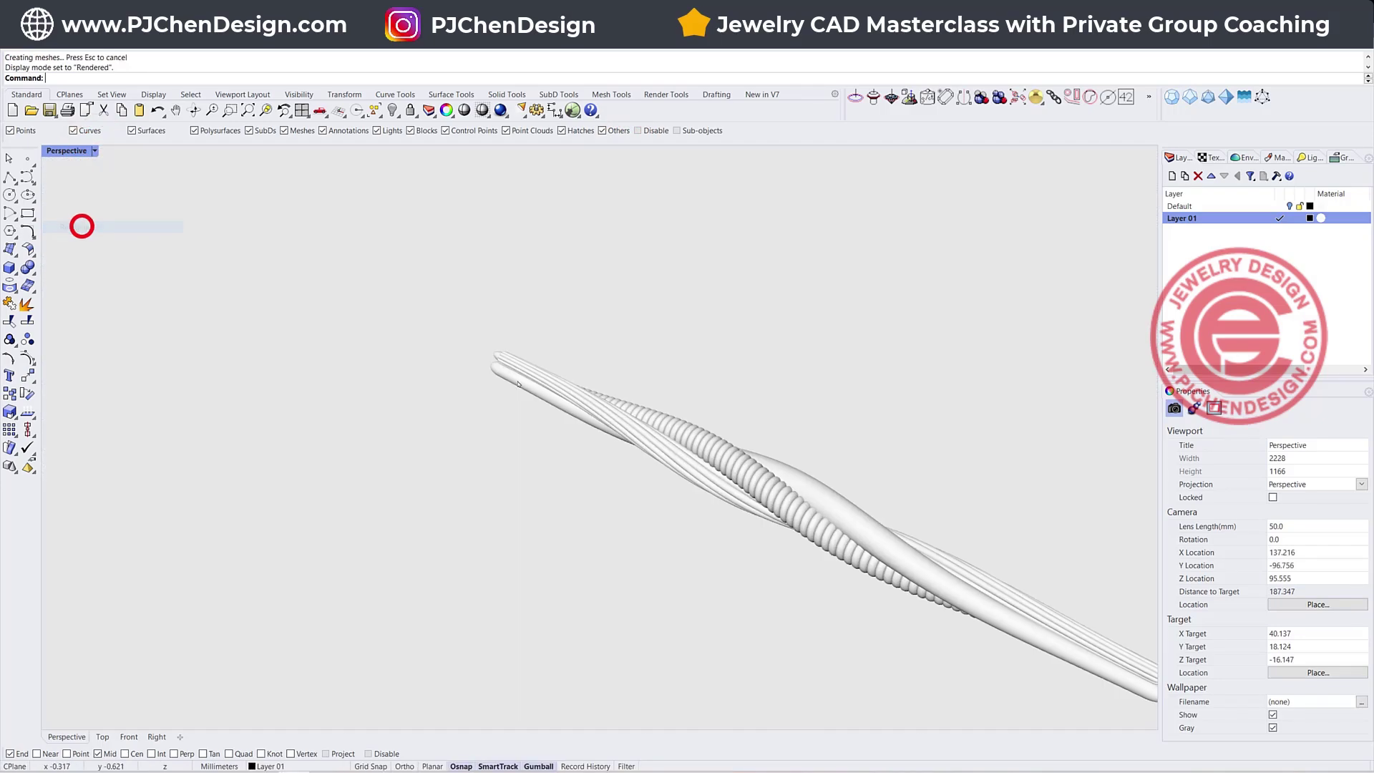
mouse_move(820, 535)
right_mouse_down()
mouse_move(742, 475)
mouse_move(782, 463)
mouse_move(850, 473)
mouse_move(881, 526)
mouse_move(825, 562)
mouse_move(836, 553)
right_mouse_up()
right_click_drag(1087, 523, 978, 440, "shift")
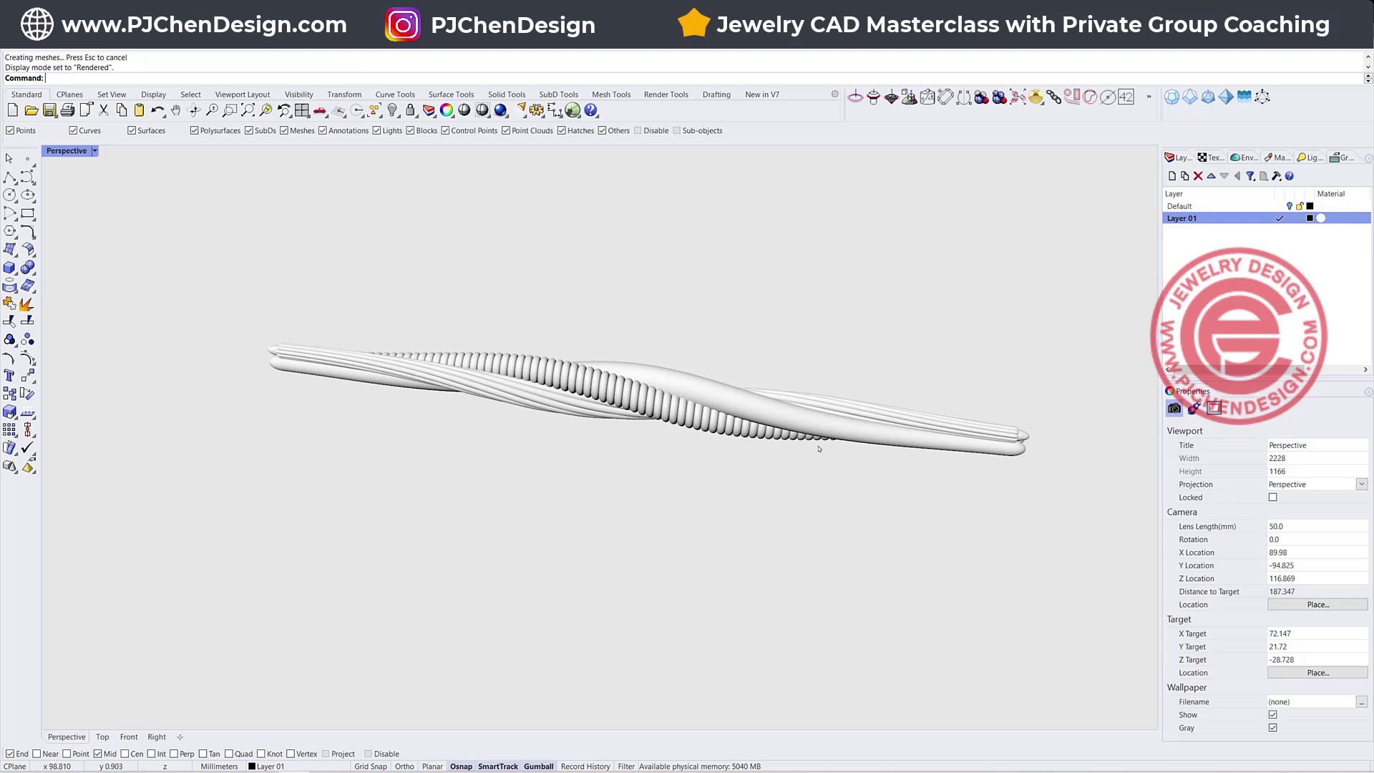
scroll(820, 448, "down", 4)
mouse_move(820, 449)
right_mouse_down()
mouse_move(889, 458)
mouse_move(784, 466)
mouse_move(890, 482)
mouse_move(808, 437)
right_mouse_up()
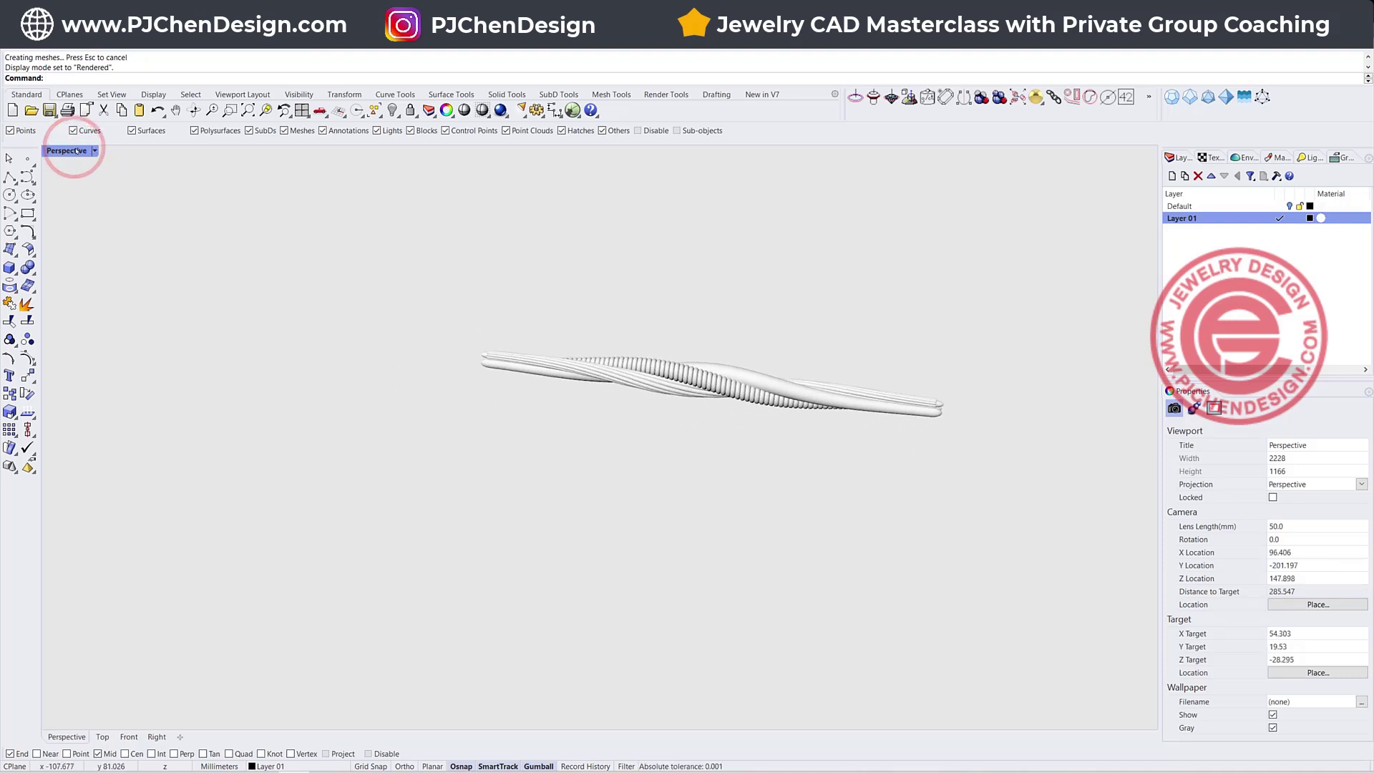
double_click(76, 151)
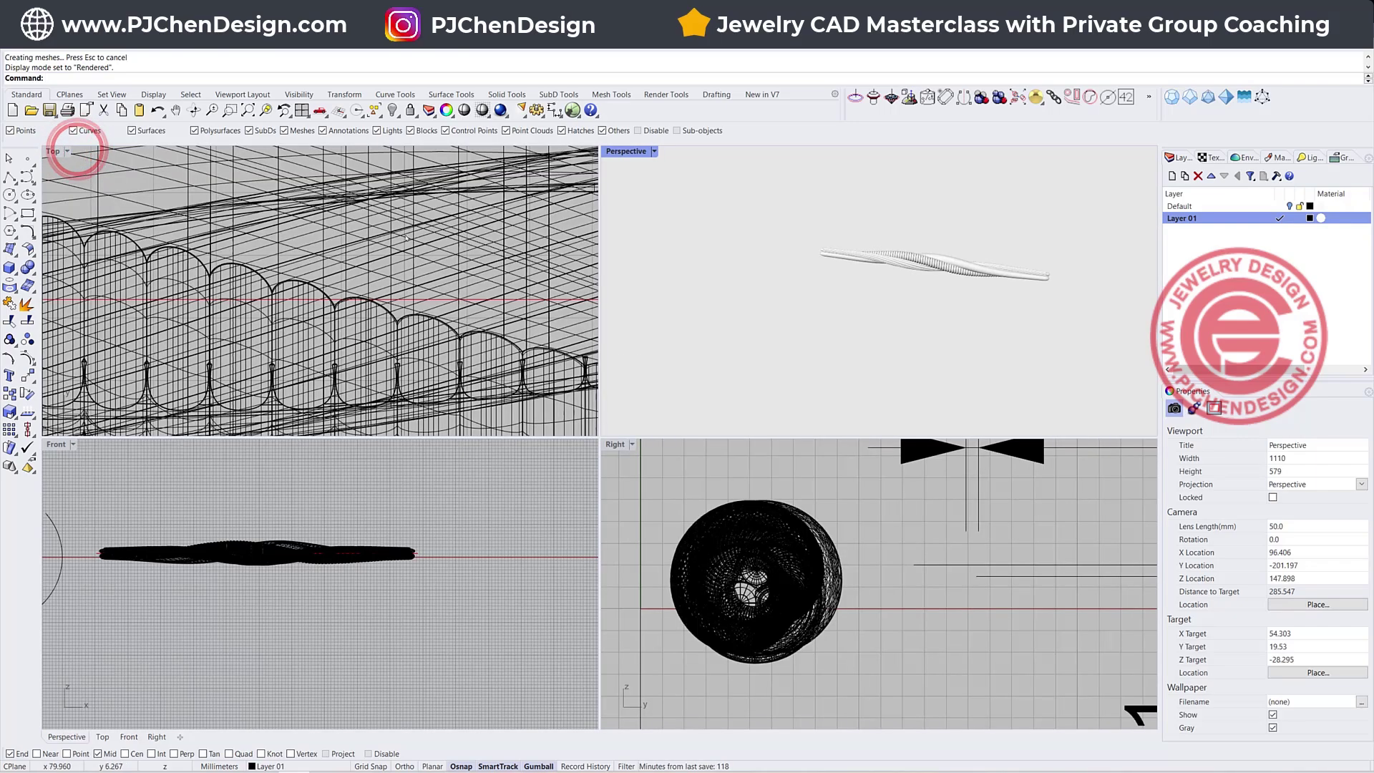
scroll(498, 269, "down", 3)
right_click_drag(499, 269, 320, 289)
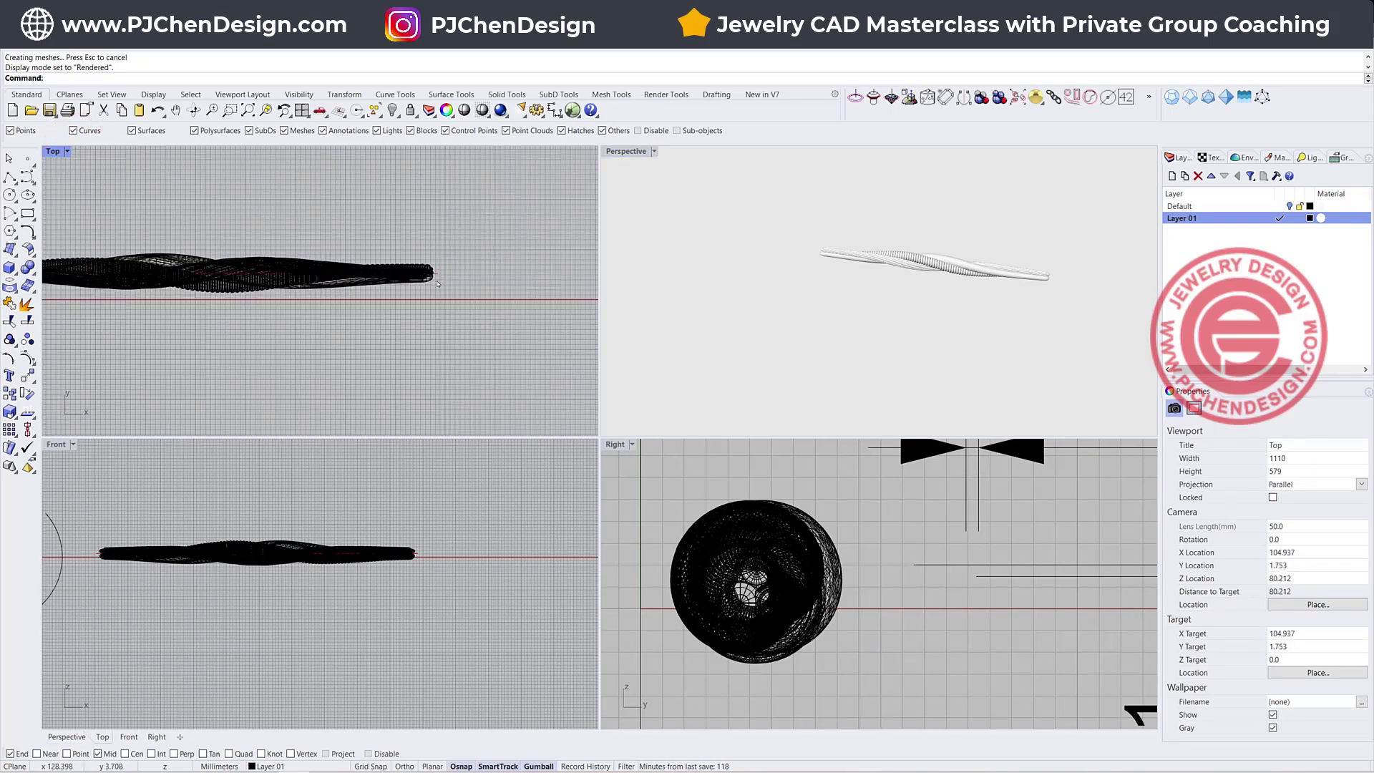
left_click(16, 271)
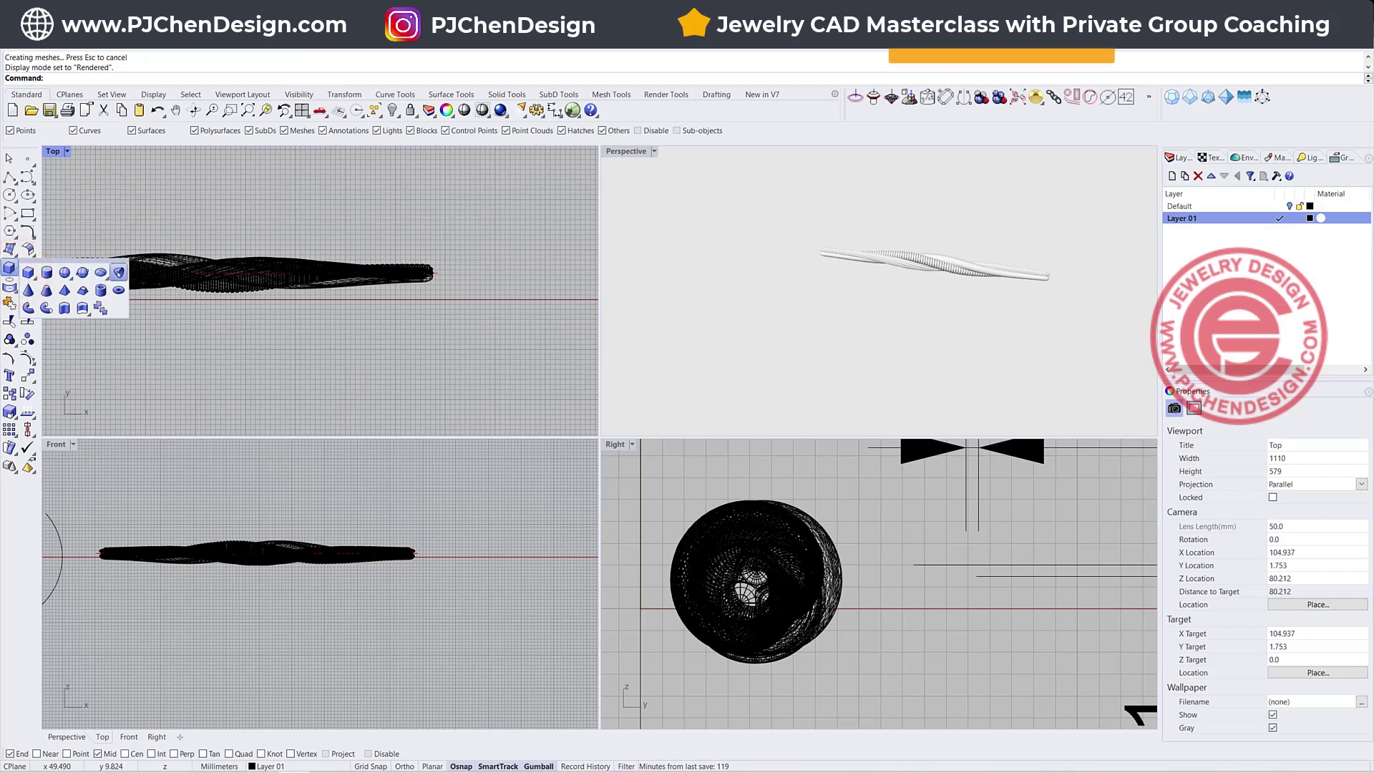
left_click(82, 272)
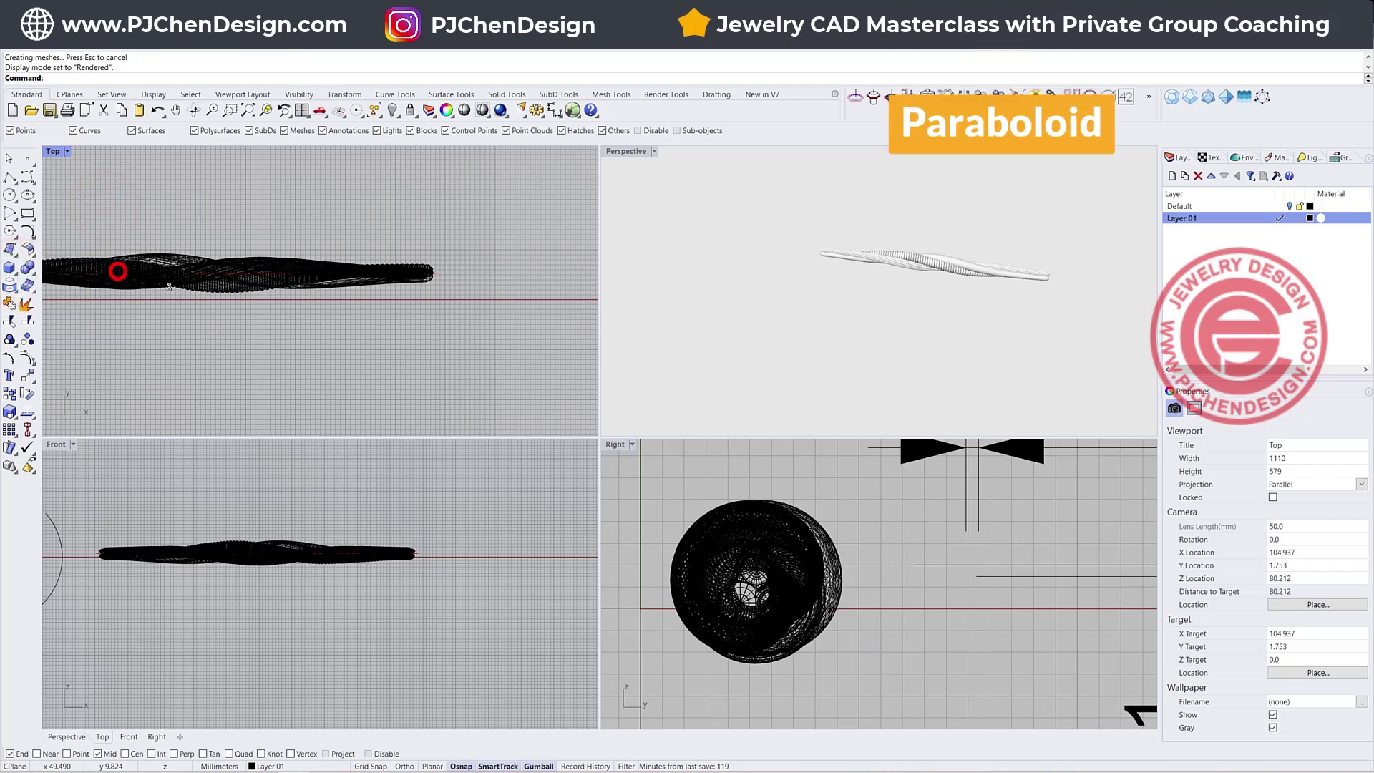
left_click(909, 606)
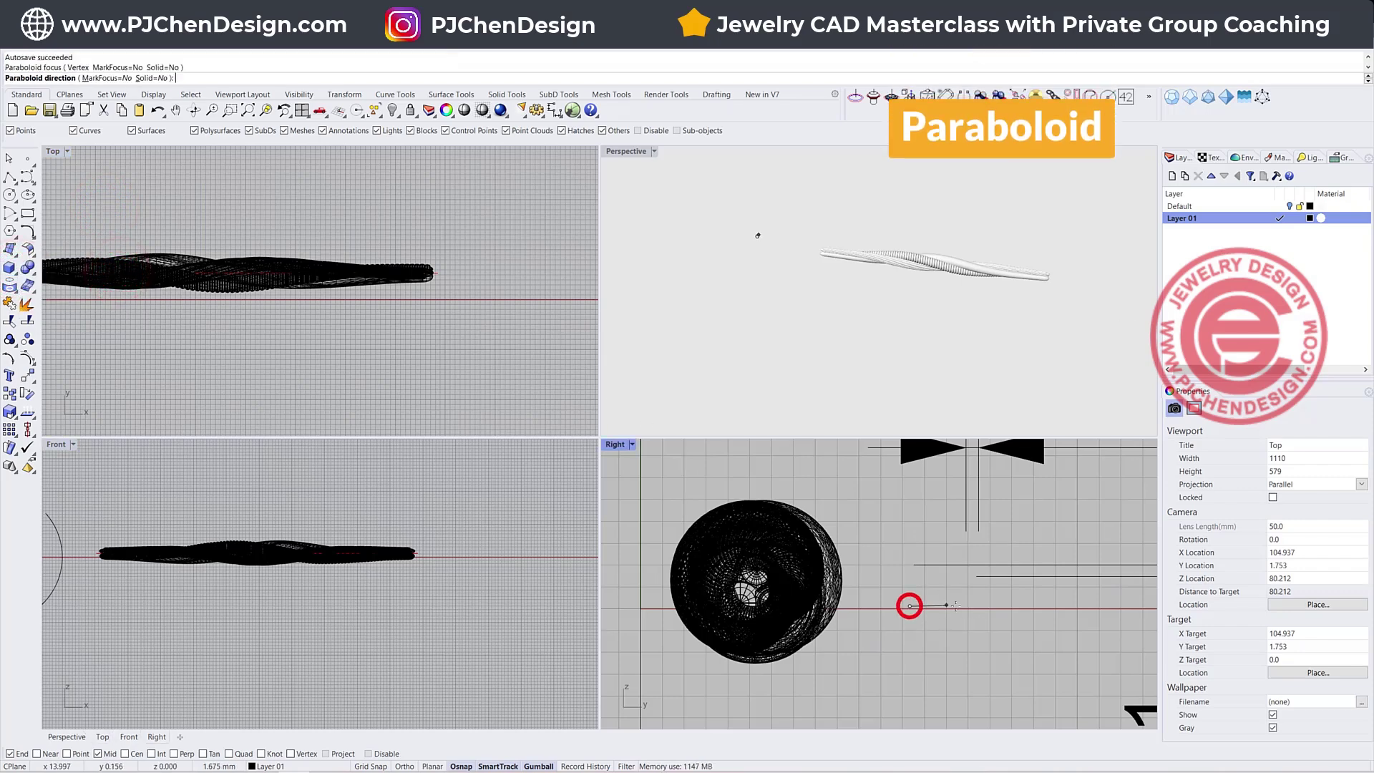
key("Escape")
Step: Draw an open paraboloid beyond the solid's far end in the Top view, opening away from it, with about 0.2 mm focus-to-vertex distance
right_click(459, 266)
scroll(460, 282, "up", 4)
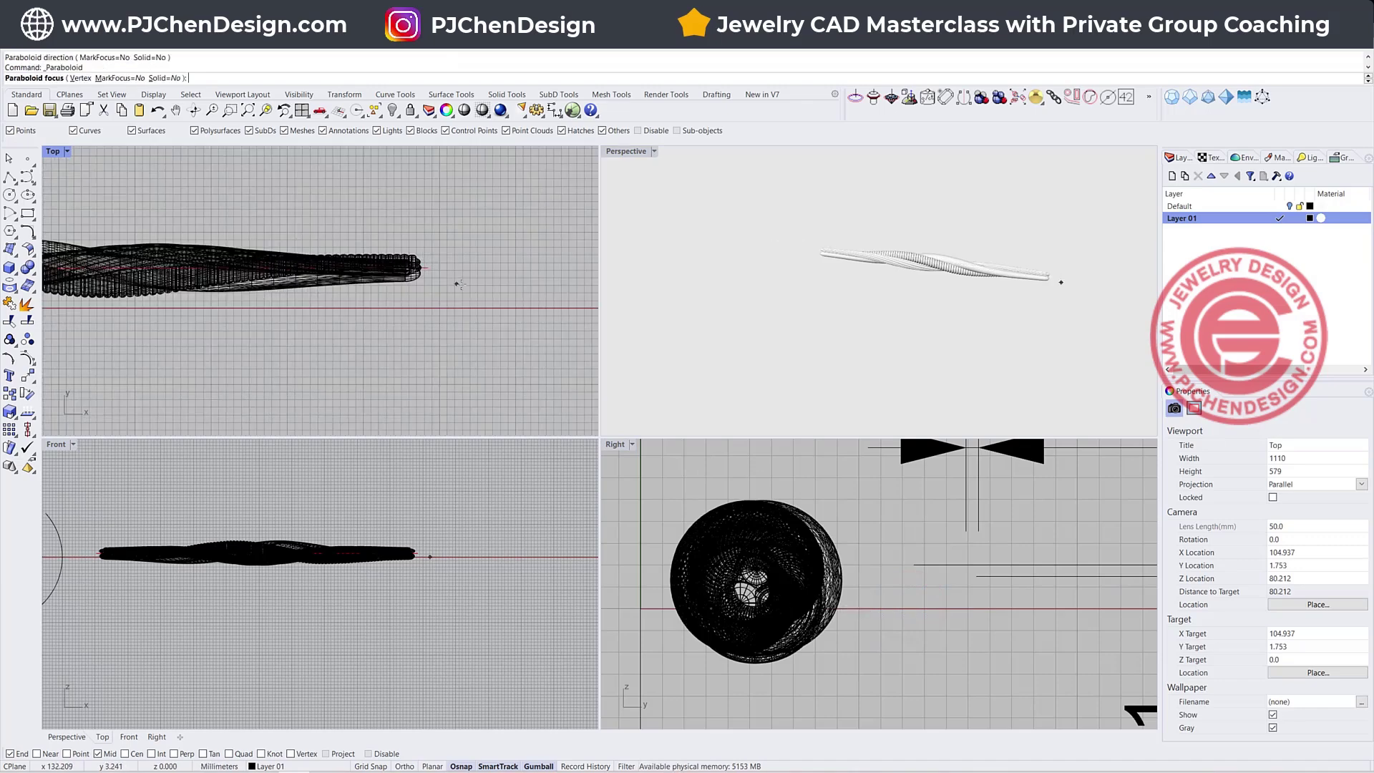
left_click(461, 284)
left_click(501, 284)
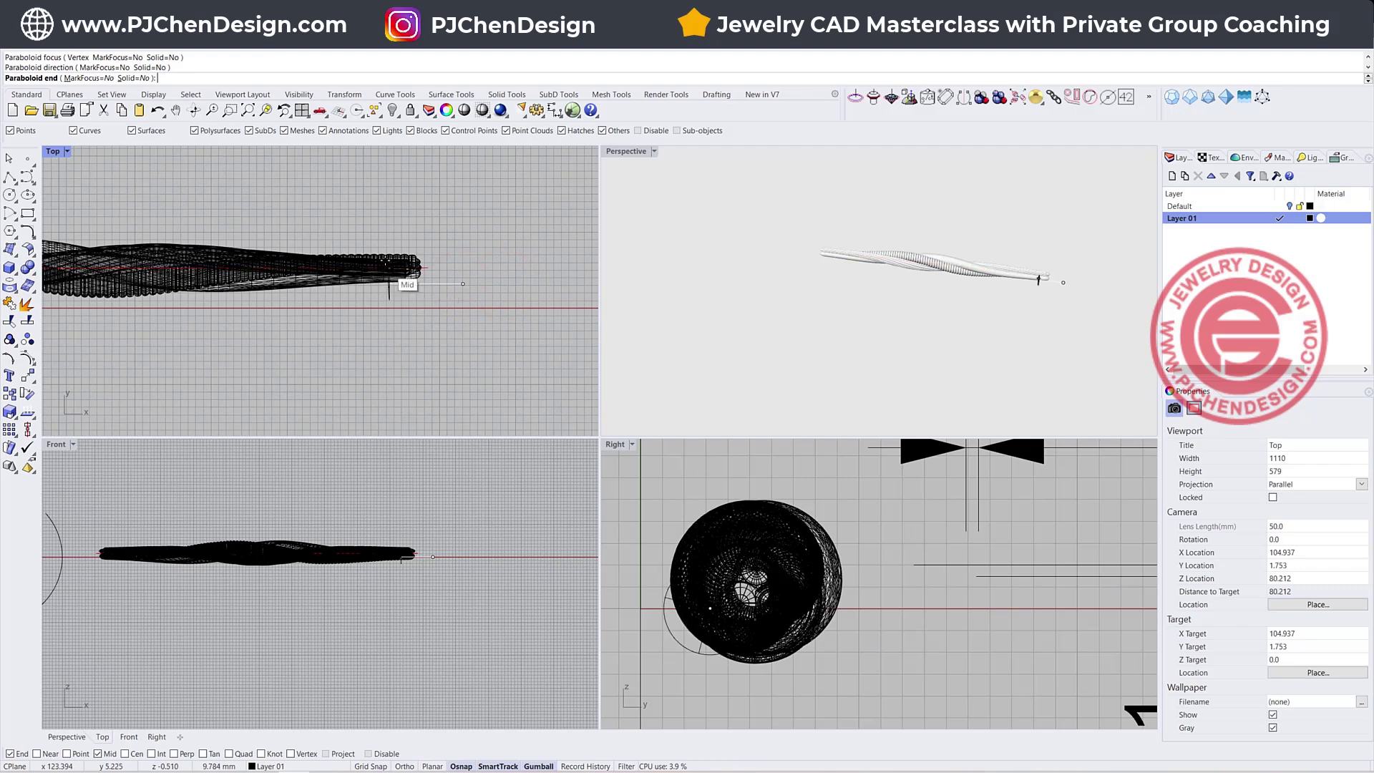
left_click(503, 267)
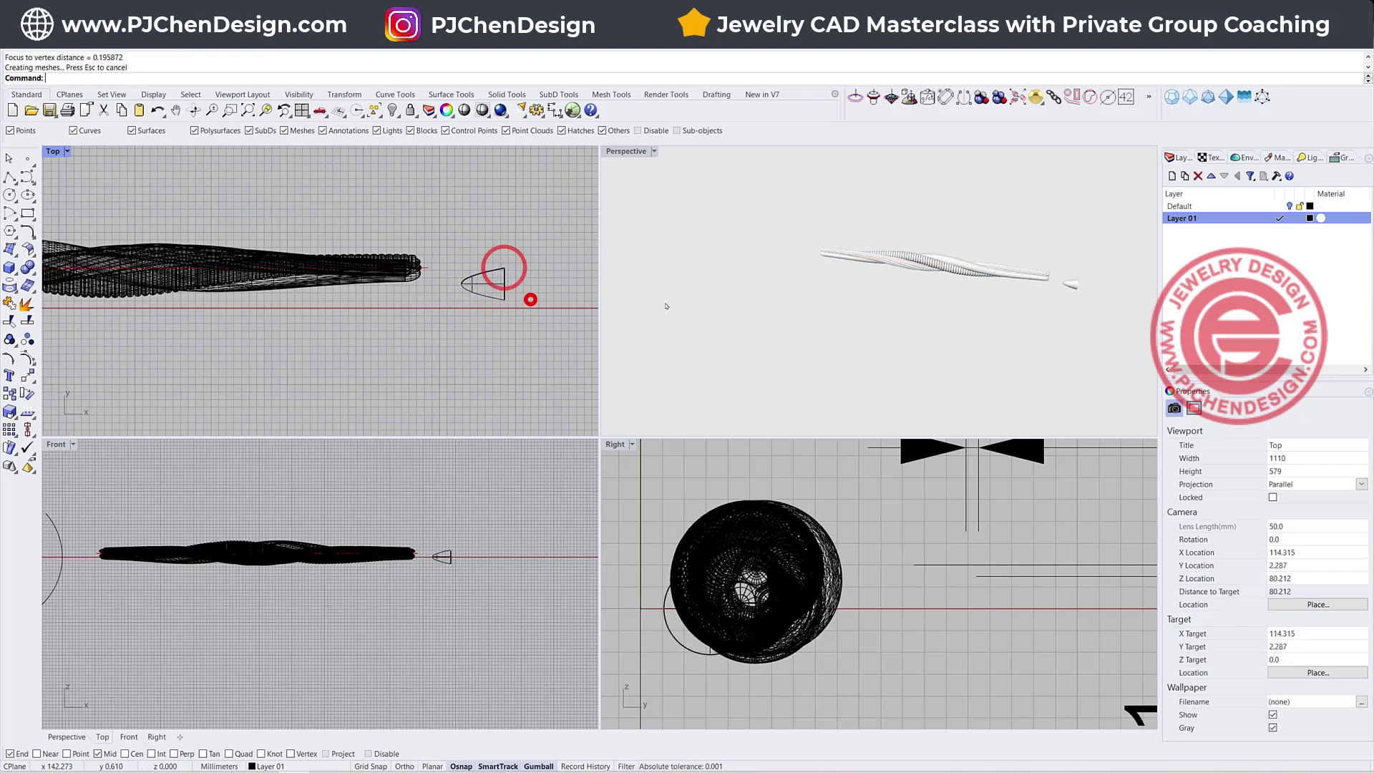
Step: Close the paraboloid's open end with Cap to make it a solid
scroll(1023, 275, "down", 3)
scroll(1024, 271, "up", 14)
left_click(1032, 272)
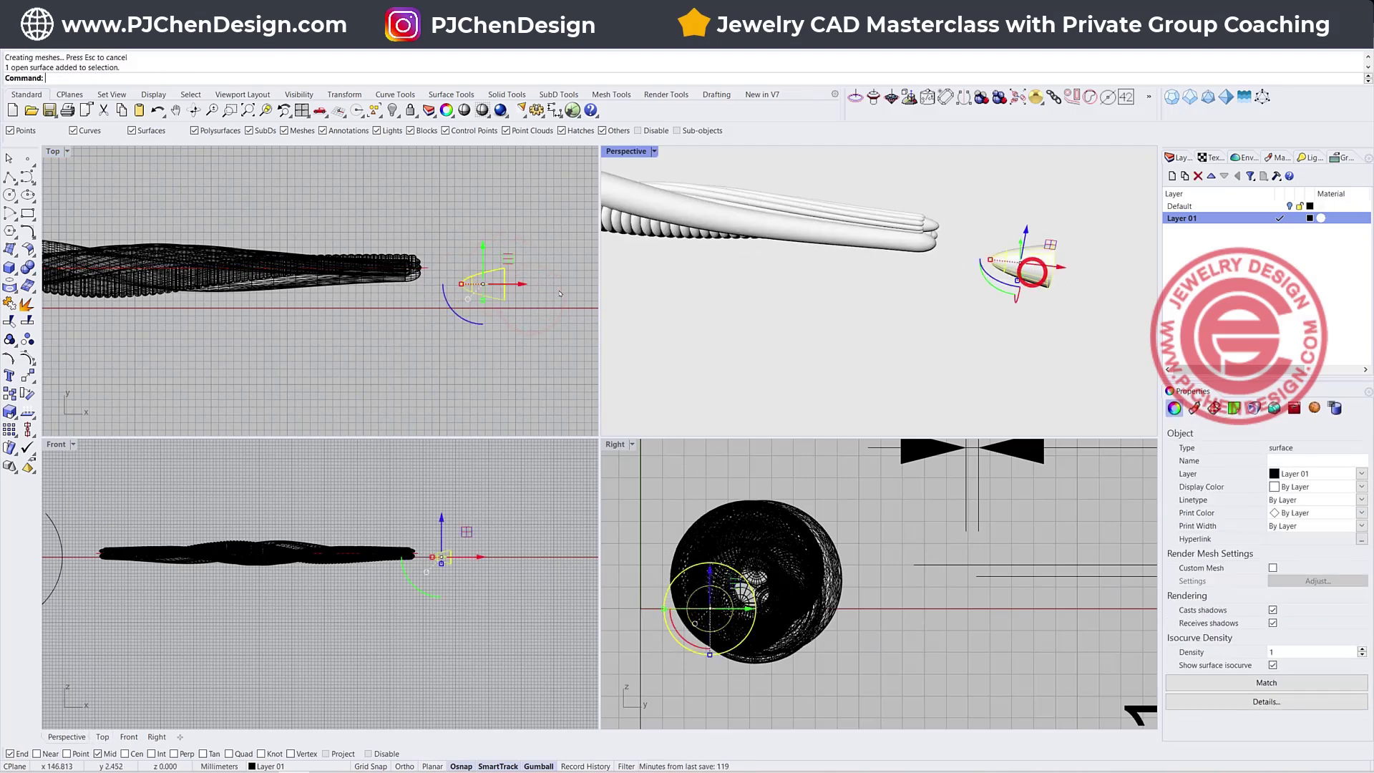
scroll(506, 291, "up", 3)
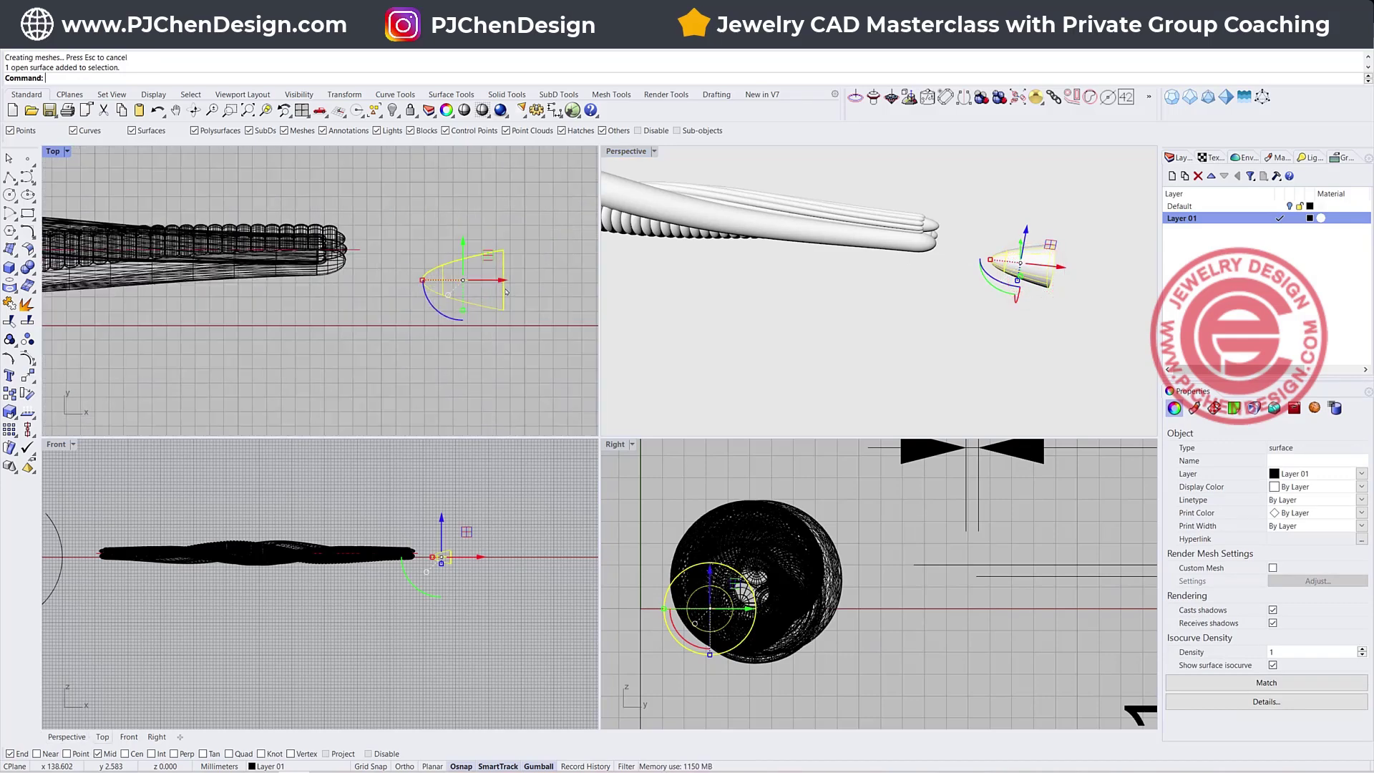
type("cap")
key("Return")
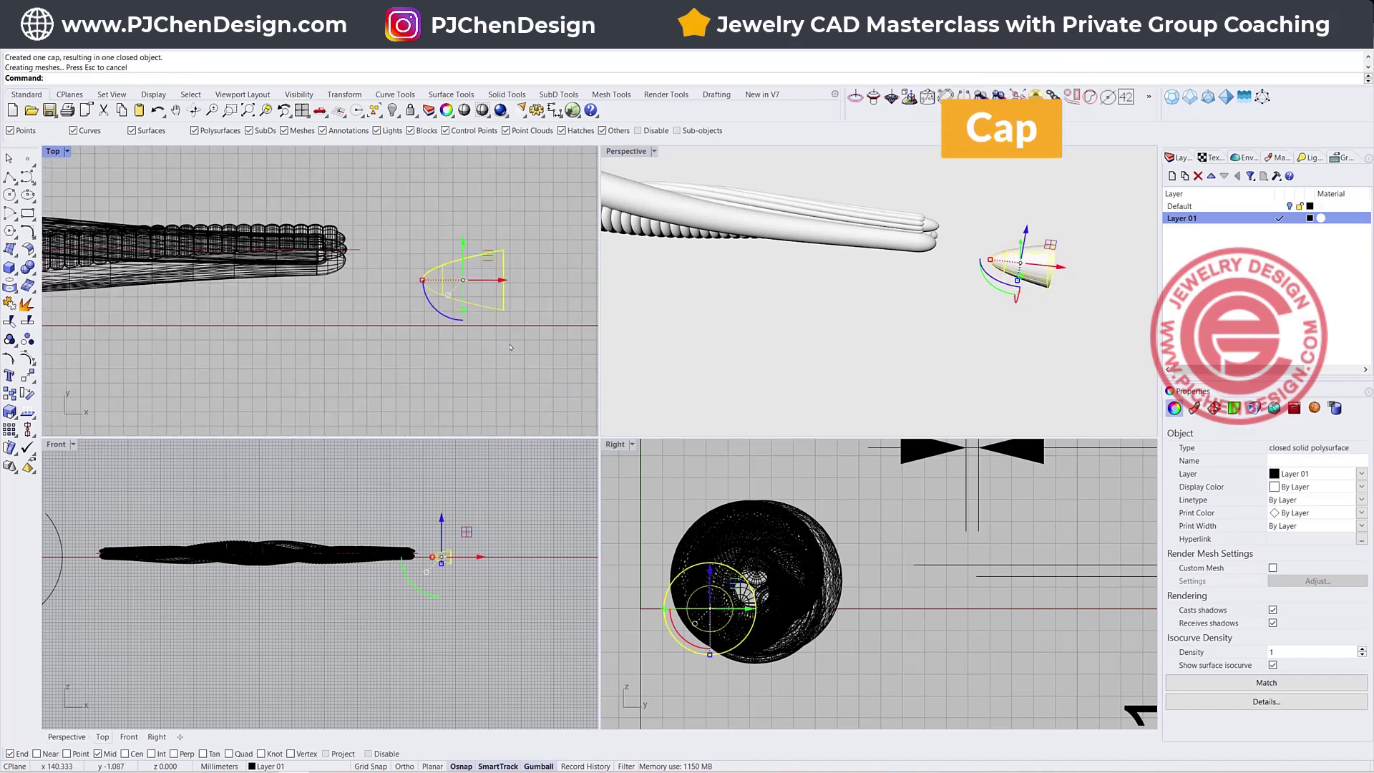
Step: Fillet the paraboloid's flat base edge with a 0.4 mm radius and turn the piece around so its tip points away from the twisted solid
left_click(17, 269)
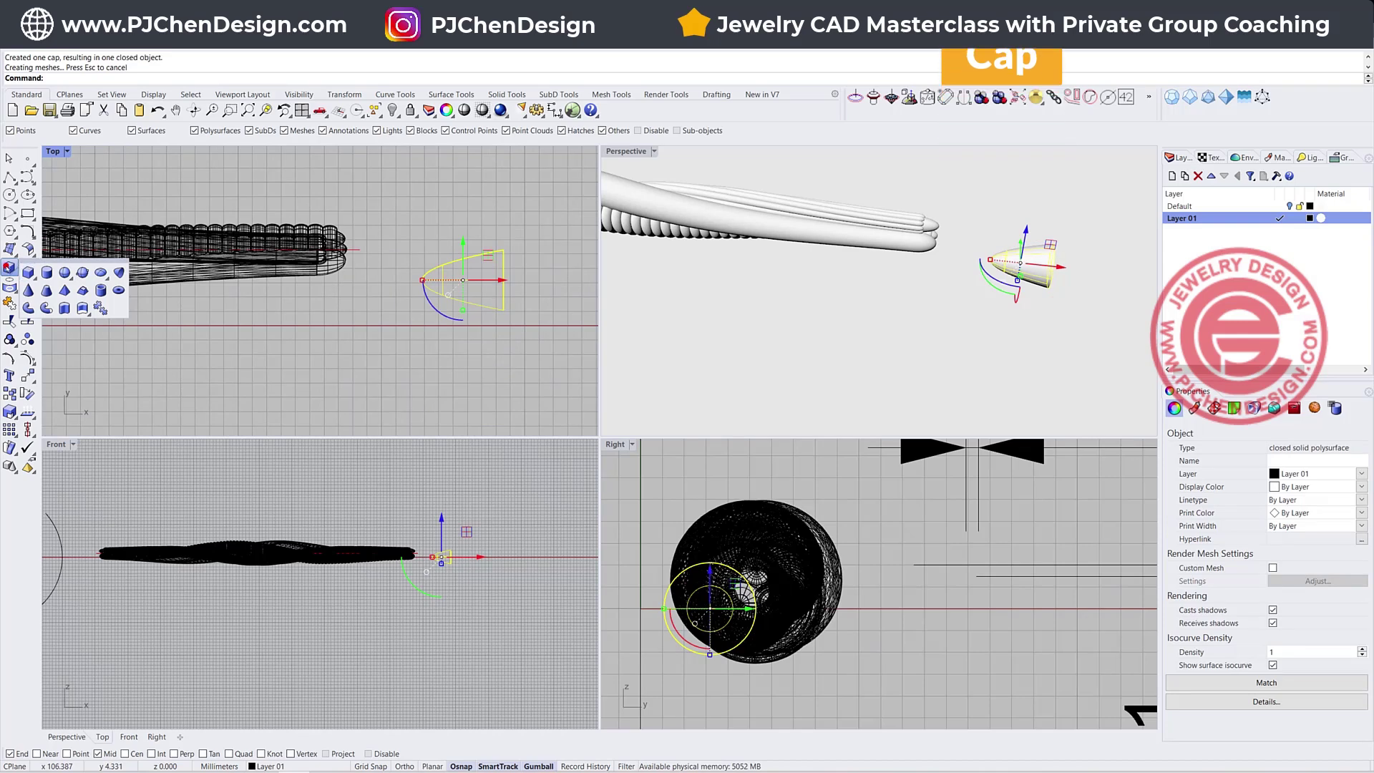
left_click(9, 266)
left_click(31, 271)
left_click(65, 309)
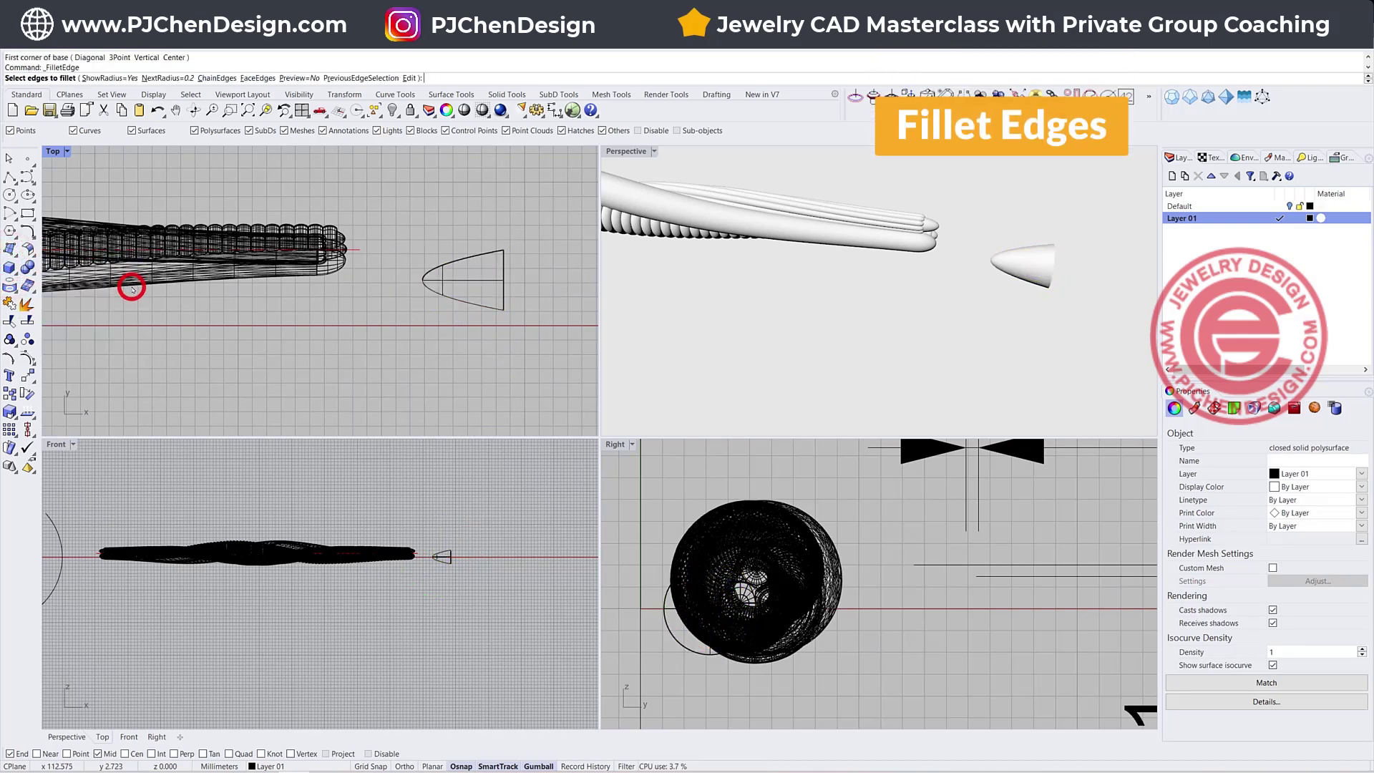
left_click(187, 80)
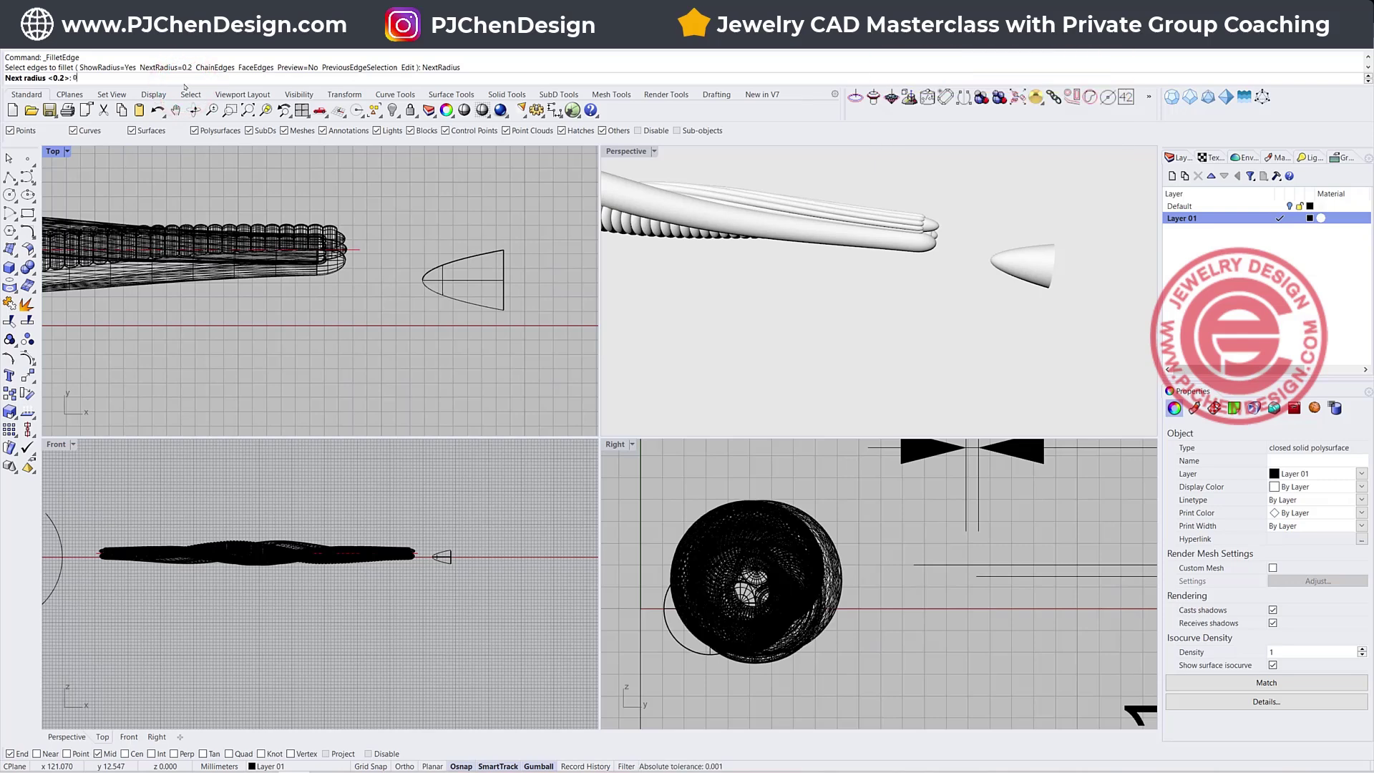
type("0.4")
key("Return")
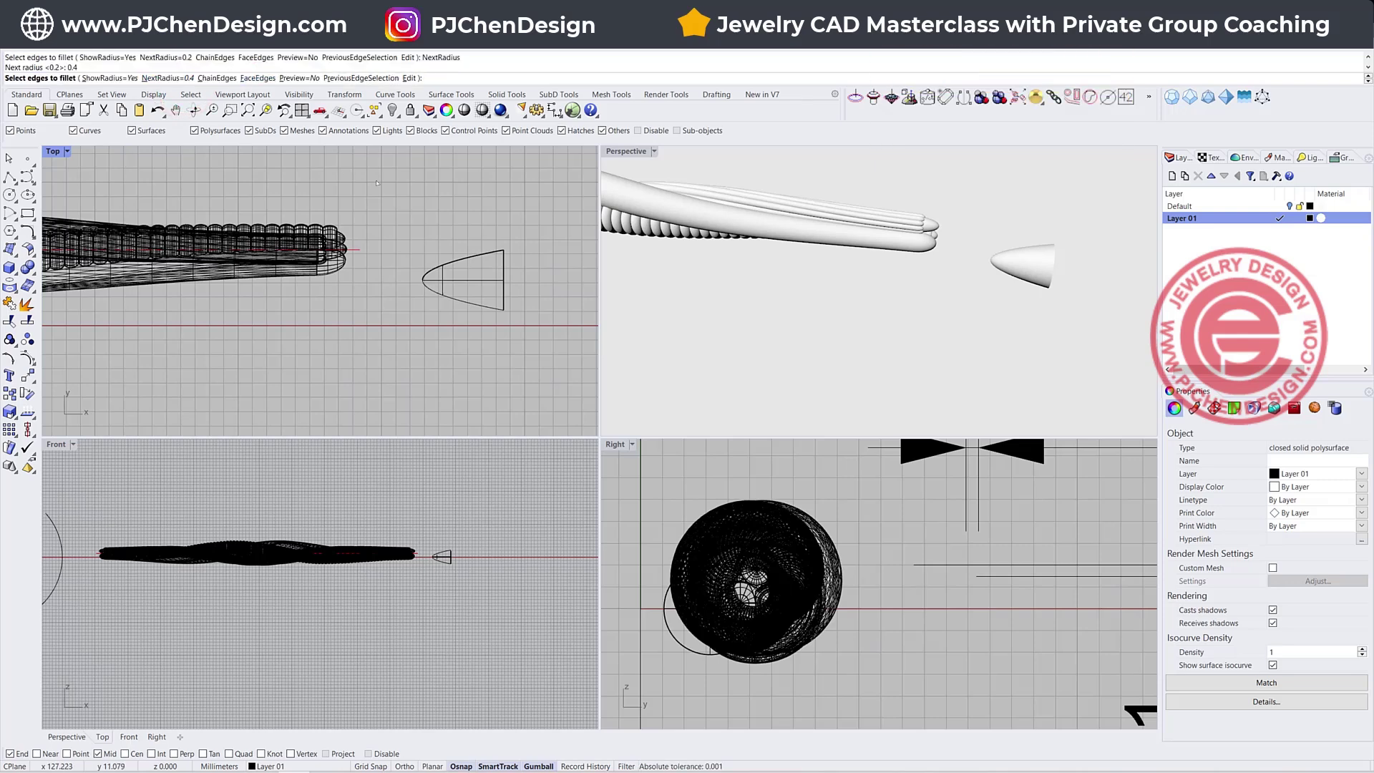
mouse_move(489, 226)
left_mouse_down()
mouse_move(530, 336)
mouse_move(478, 270)
mouse_move(510, 309)
mouse_move(503, 217)
left_mouse_up()
key("Return")
key("Return")
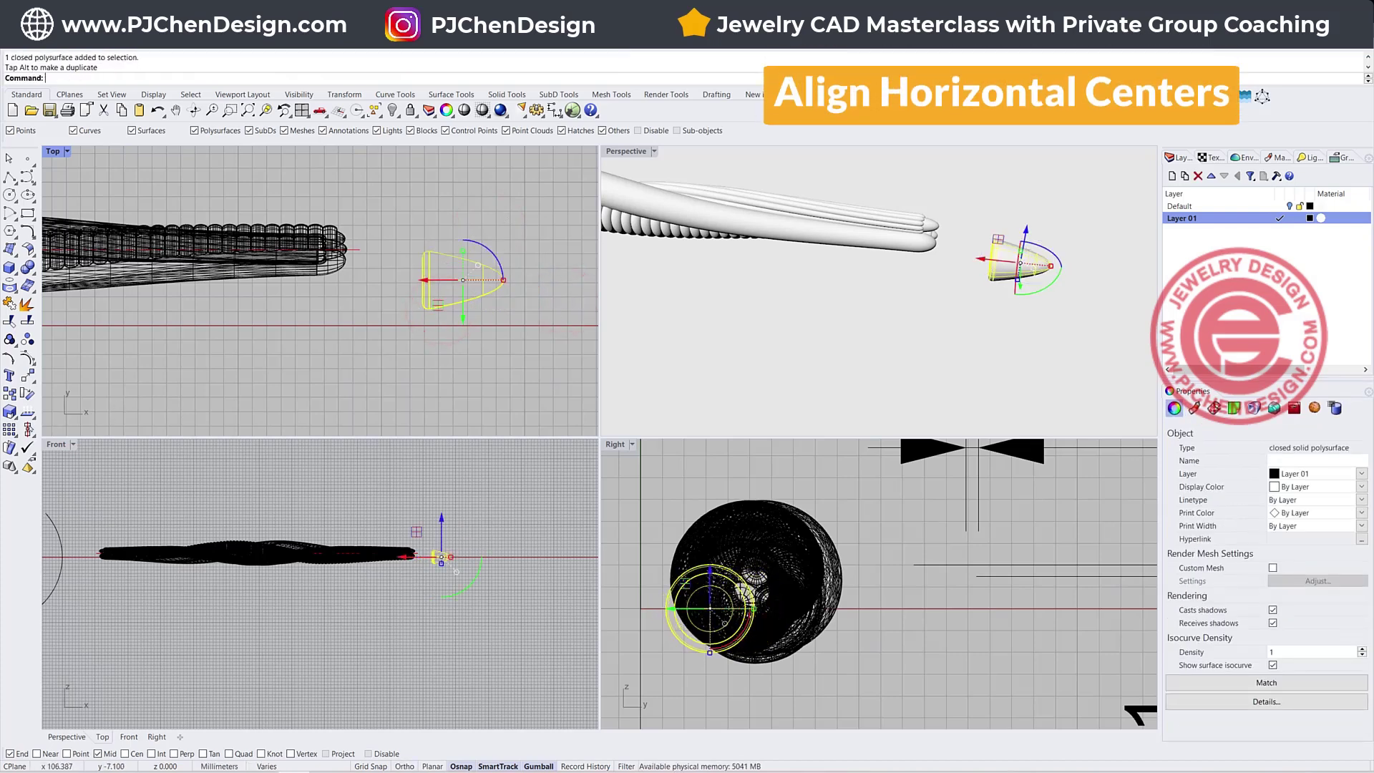
Step: Align the paraboloid's horizontal center to the red curve's end and move it over the twisted solid's tip in the Top view
left_click(50, 450)
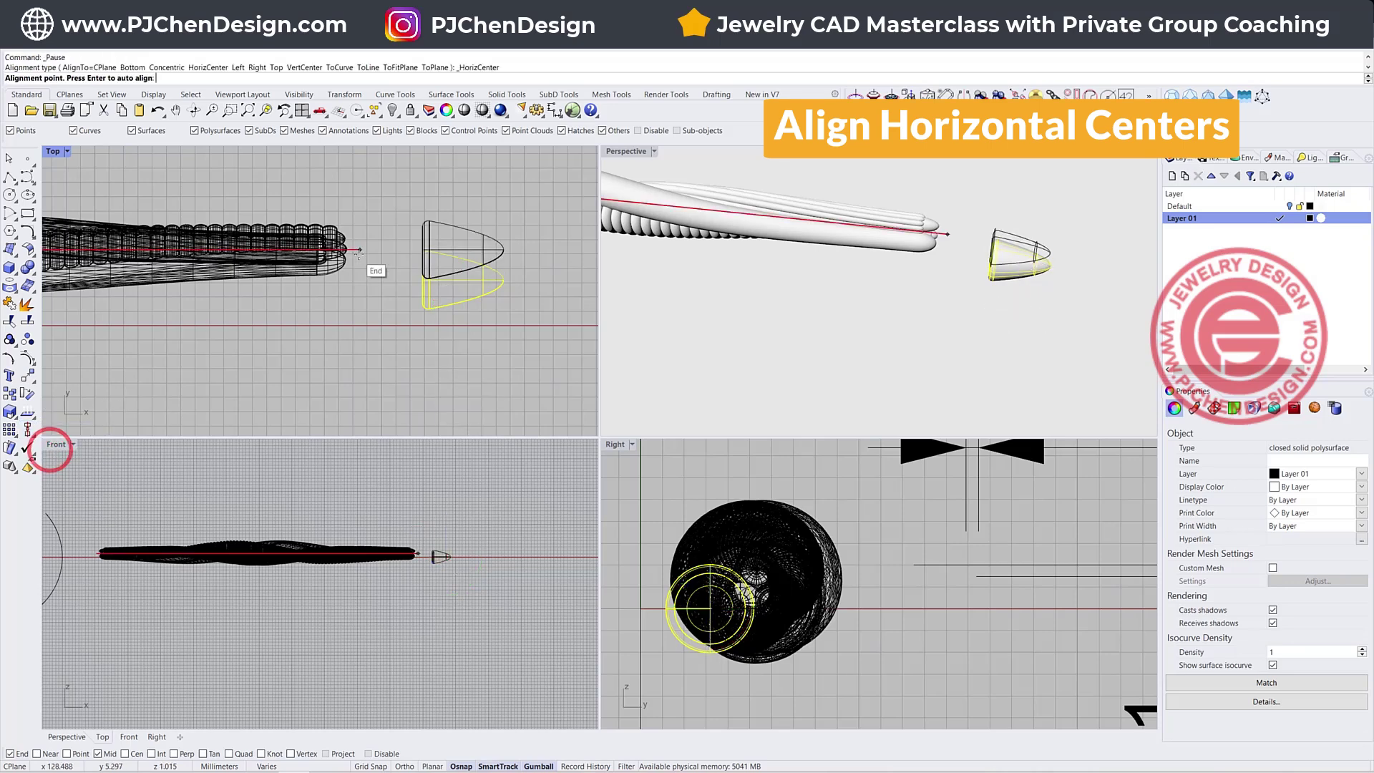
left_click(368, 252)
left_click(506, 251)
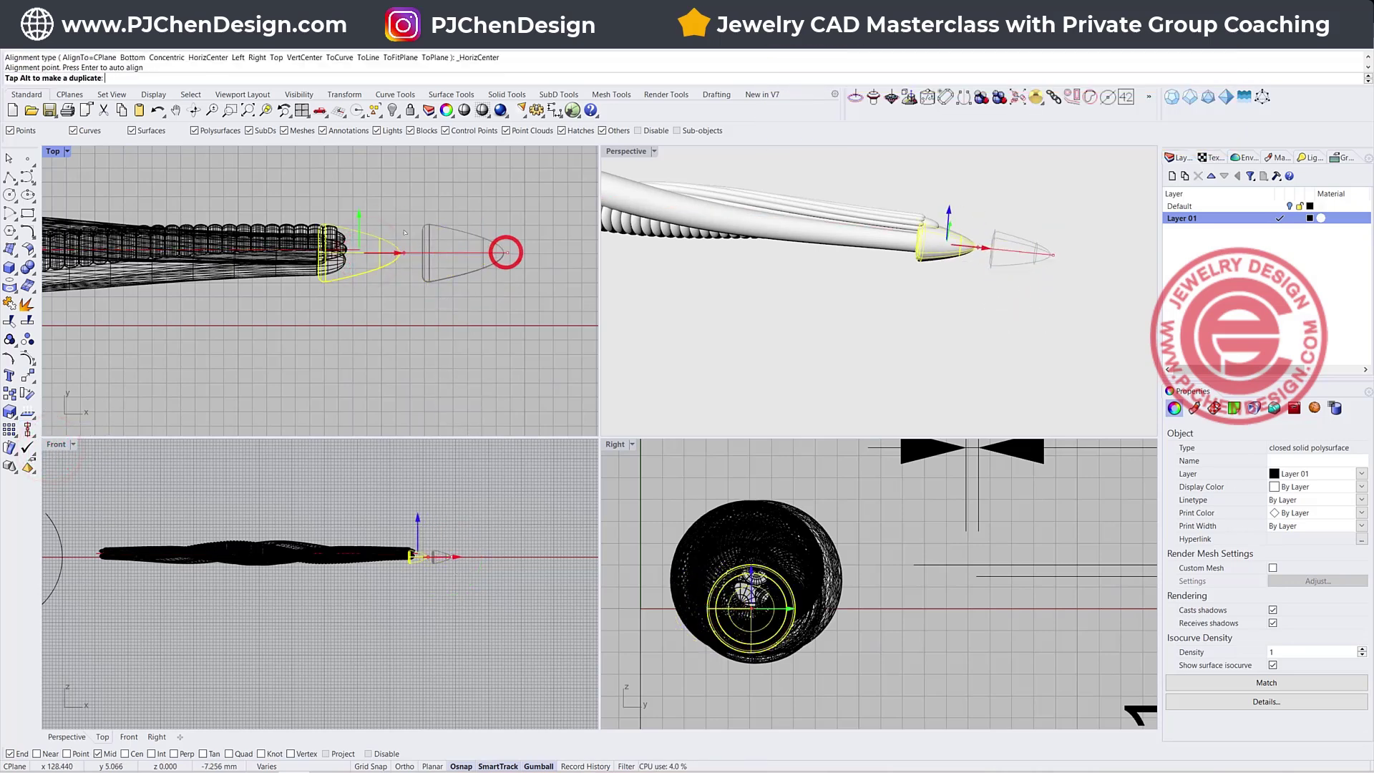
left_click(403, 231)
scroll(362, 231, "up", 3)
mouse_move(363, 233)
left_mouse_down()
mouse_move(393, 259)
mouse_move(379, 265)
left_mouse_up()
Step: Raise the paraboloid in the Front view to center it on the solid's end, and slightly adjust its height by scaling
left_click(460, 549)
scroll(460, 549, "up", 5)
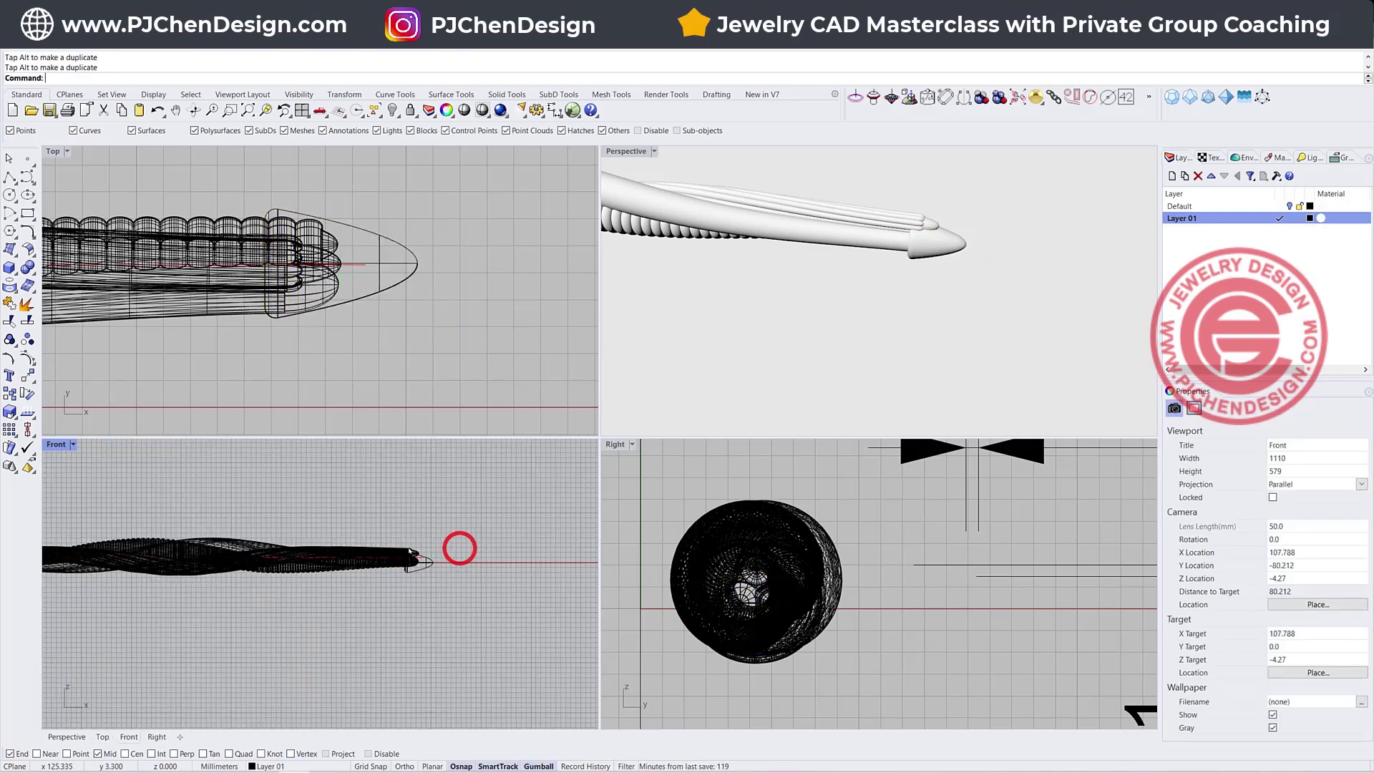
left_click(429, 554)
right_click_drag(440, 531, 411, 604)
left_click_drag(387, 566, 389, 551)
left_click_drag(386, 627, 388, 620)
key("ctrl+z")
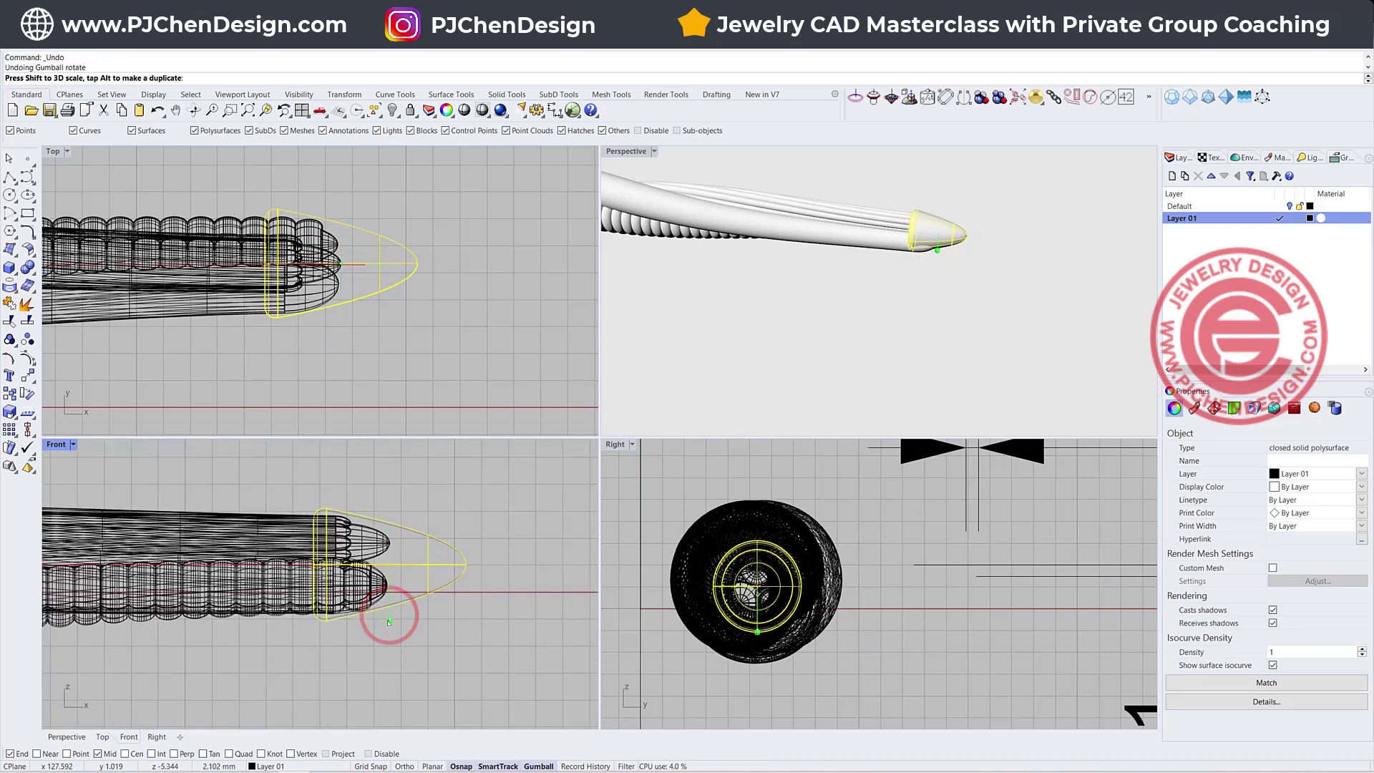
left_click_drag(389, 621, 388, 621)
left_click(476, 362)
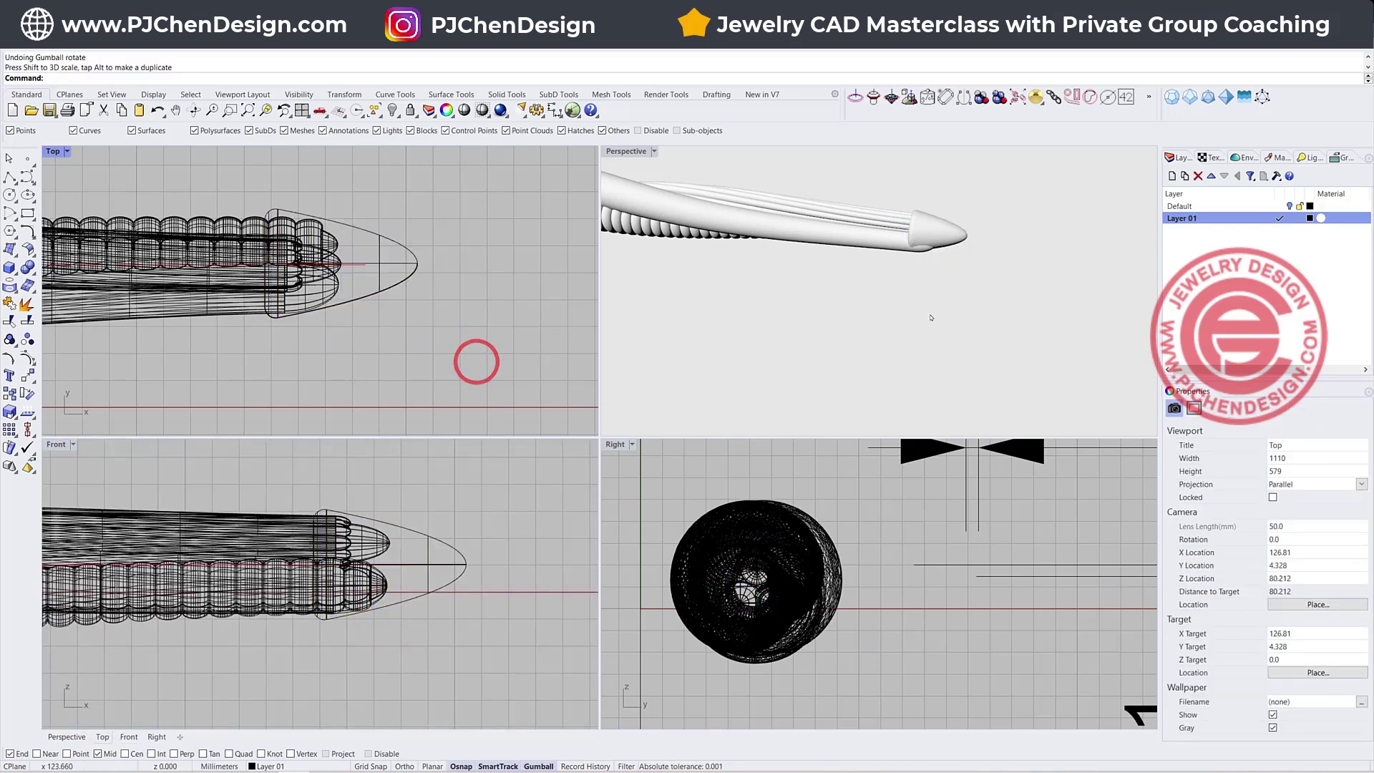
Step: Move the paraboloid end cap down by about 0.24 mm to center it over the twisted solid's tip
right_click_drag(962, 234, 961, 198)
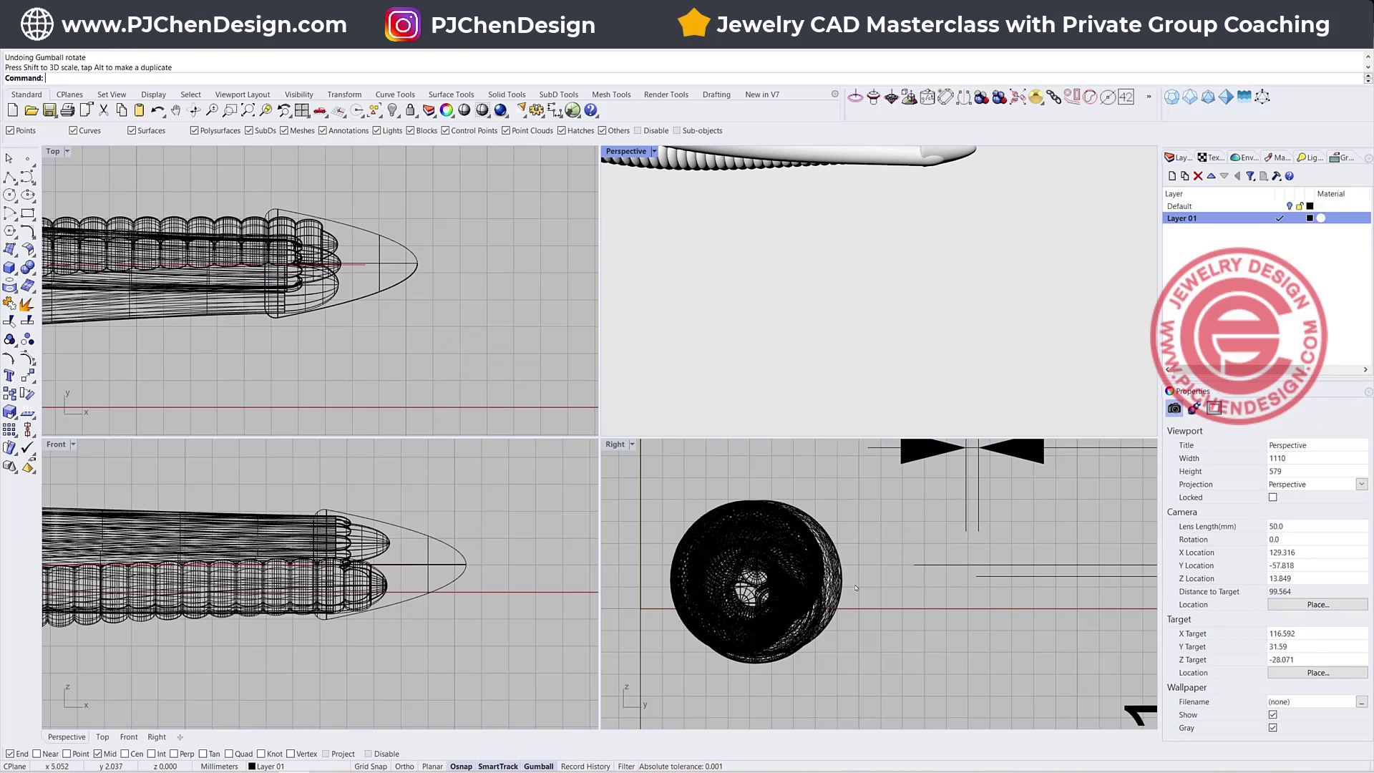
scroll(857, 587, "down", 6)
left_click(966, 158)
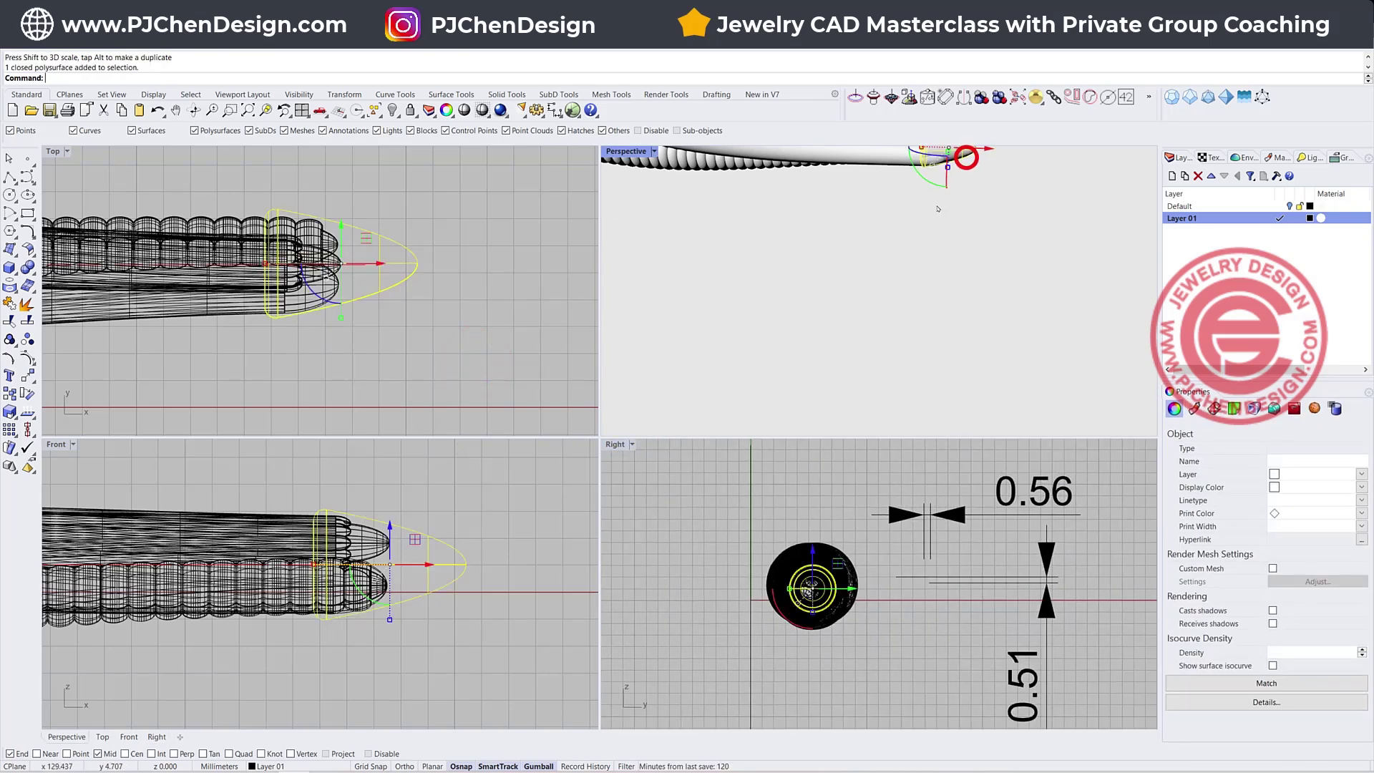
scroll(351, 255, "up", 1)
right_click_drag(749, 332, 920, 432)
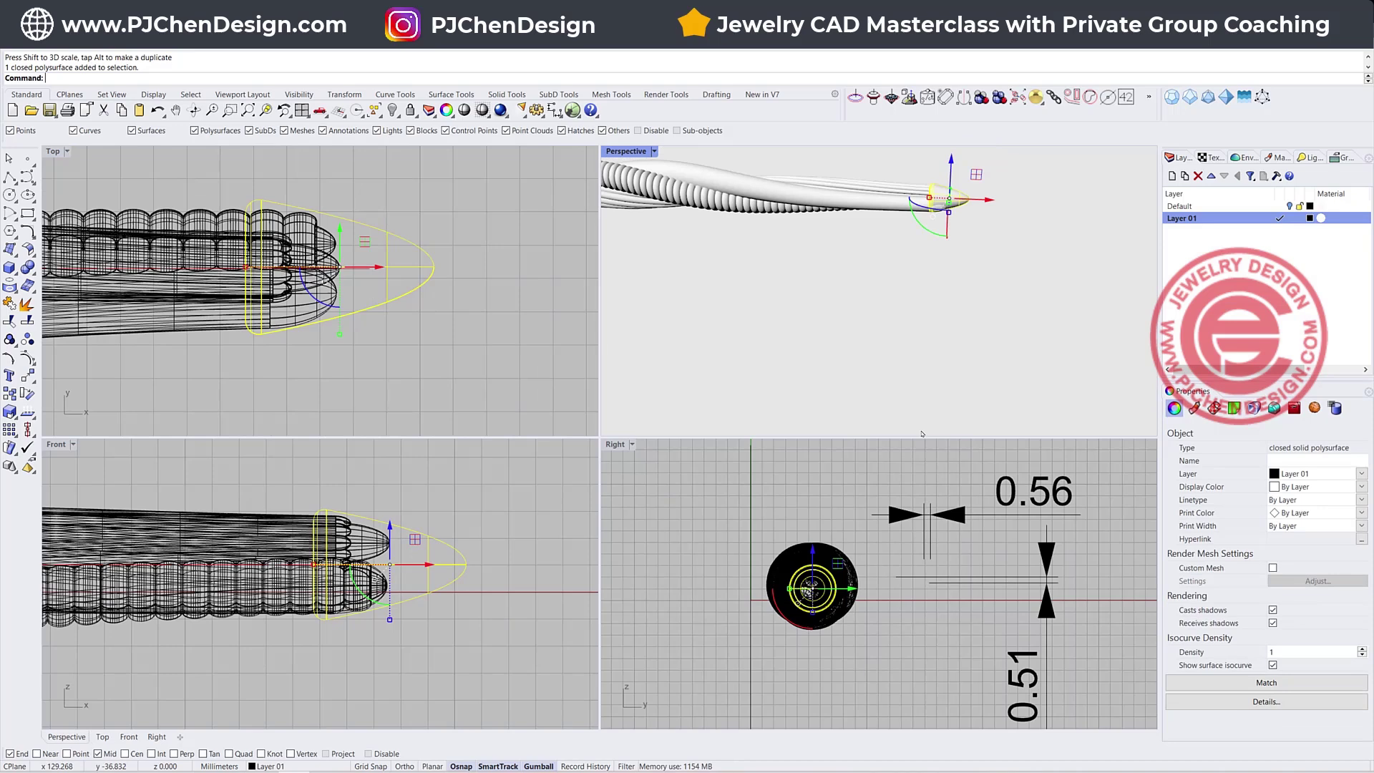
left_click(722, 442)
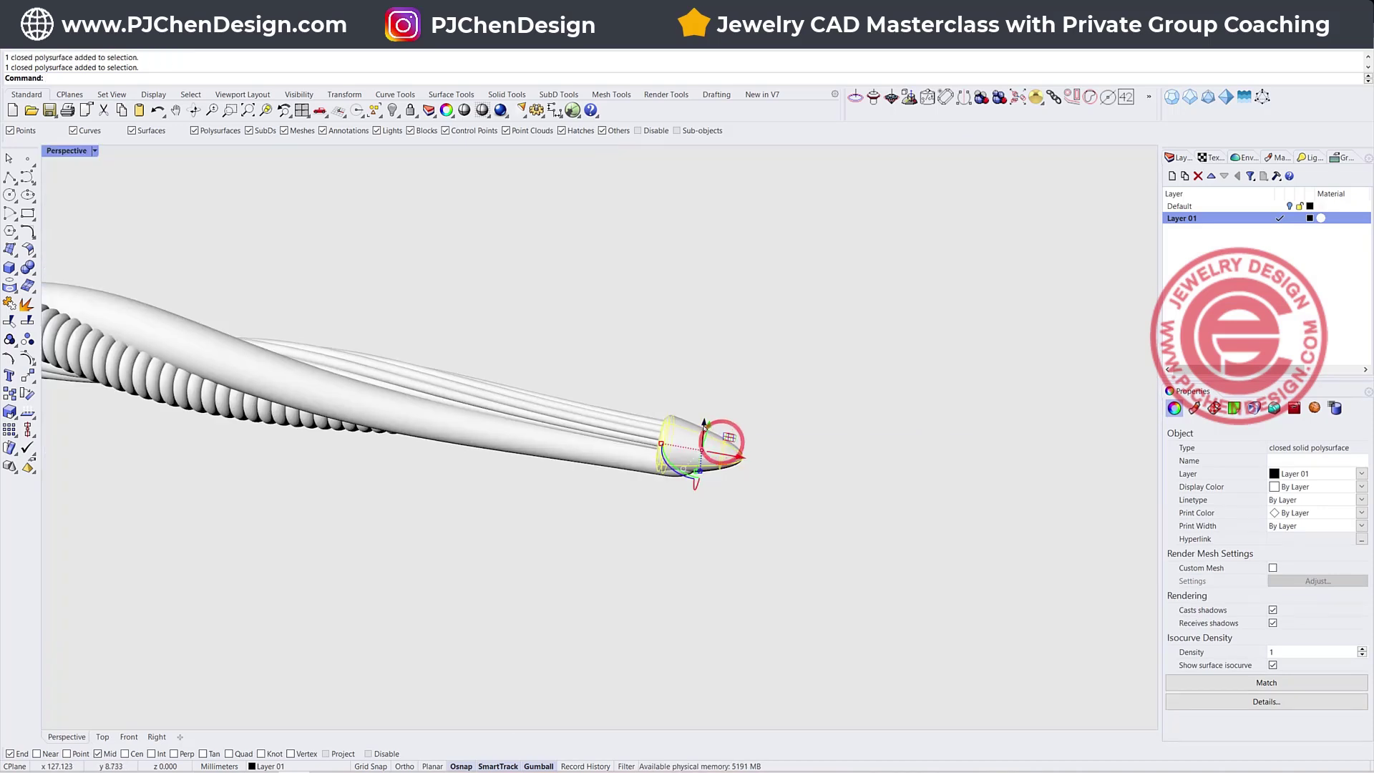
left_click_drag(705, 420, 704, 427)
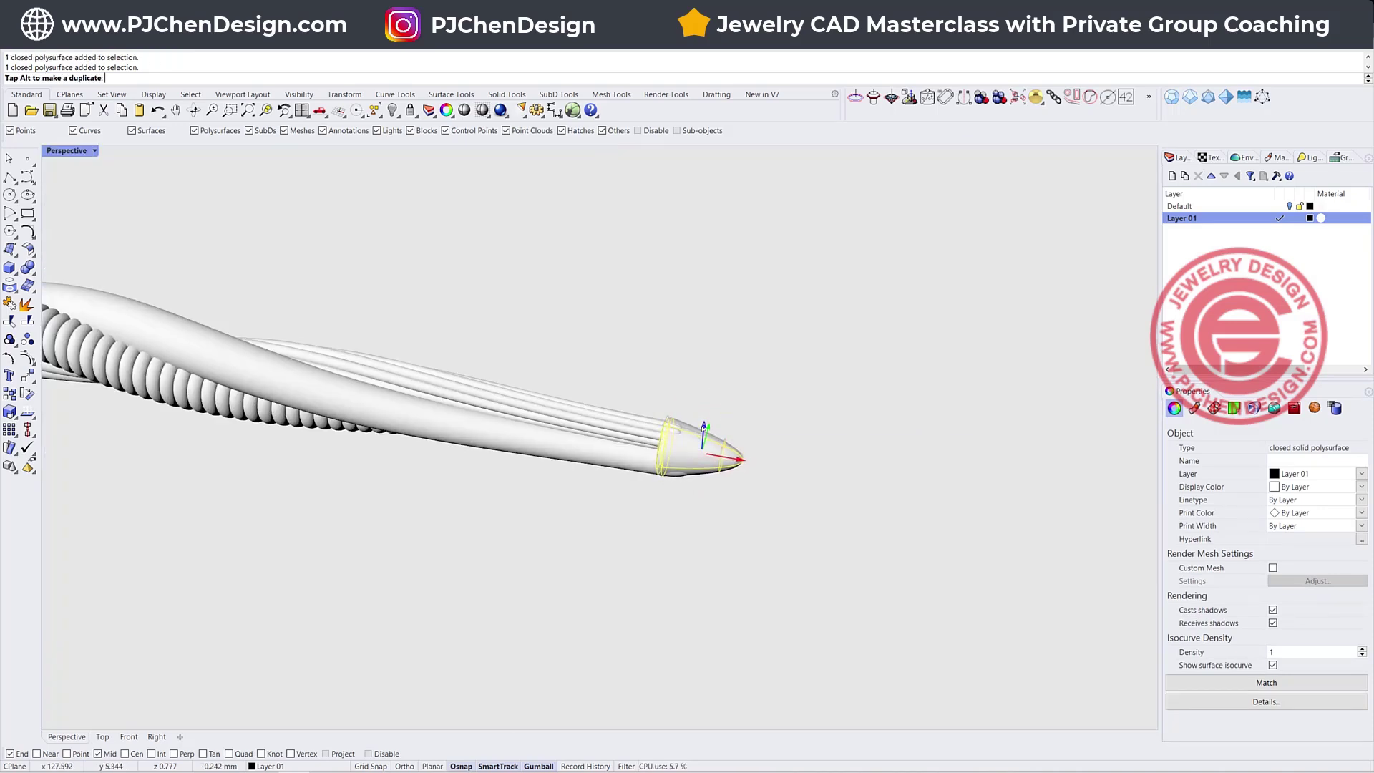
scroll(731, 469, "up", 3)
scroll(756, 483, "down", 8)
right_click_drag(757, 485, 653, 436)
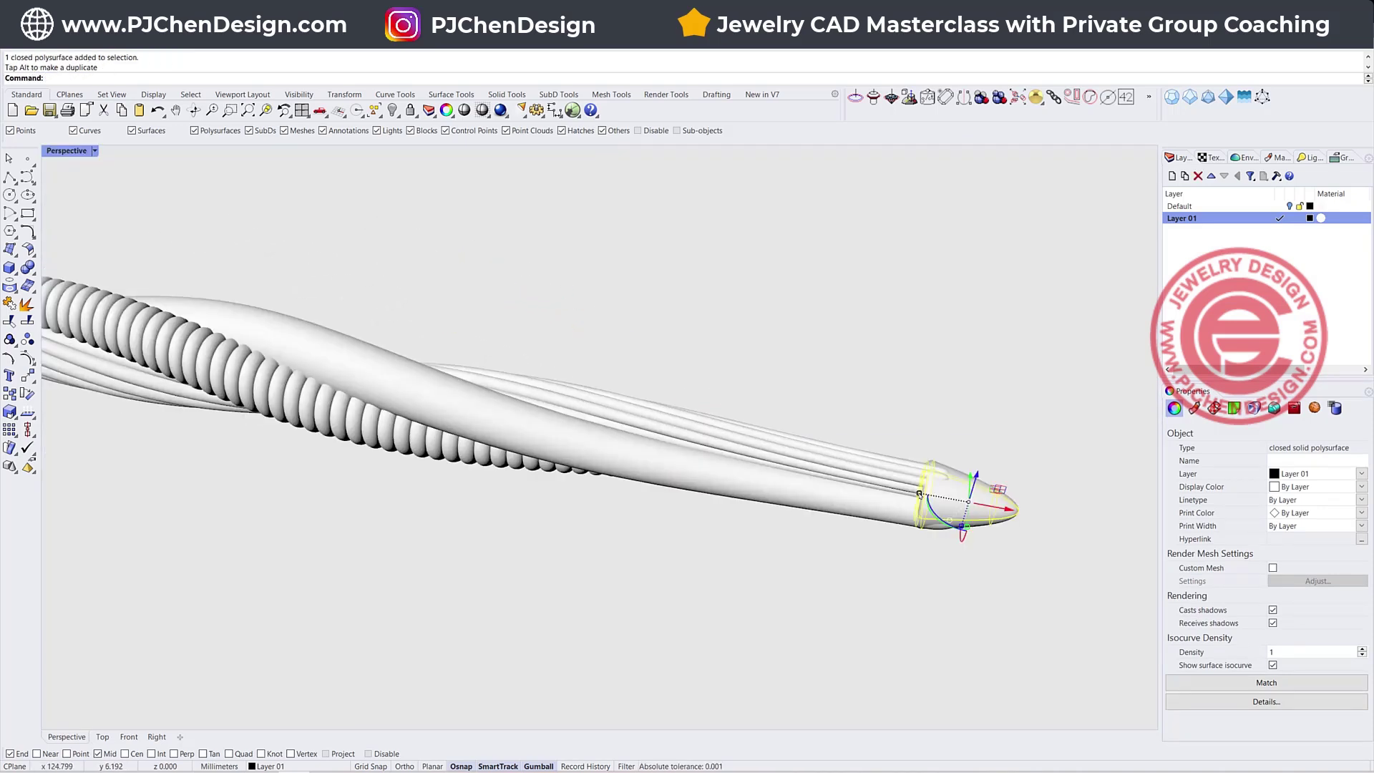
Step: Scale the end cap up slightly and uniformly in 3D so it covers the solid's tip, and deselect it
left_click_drag(919, 492, 910, 491)
left_click(973, 391)
scroll(933, 457, "down", 5)
right_click_drag(822, 414, 731, 400)
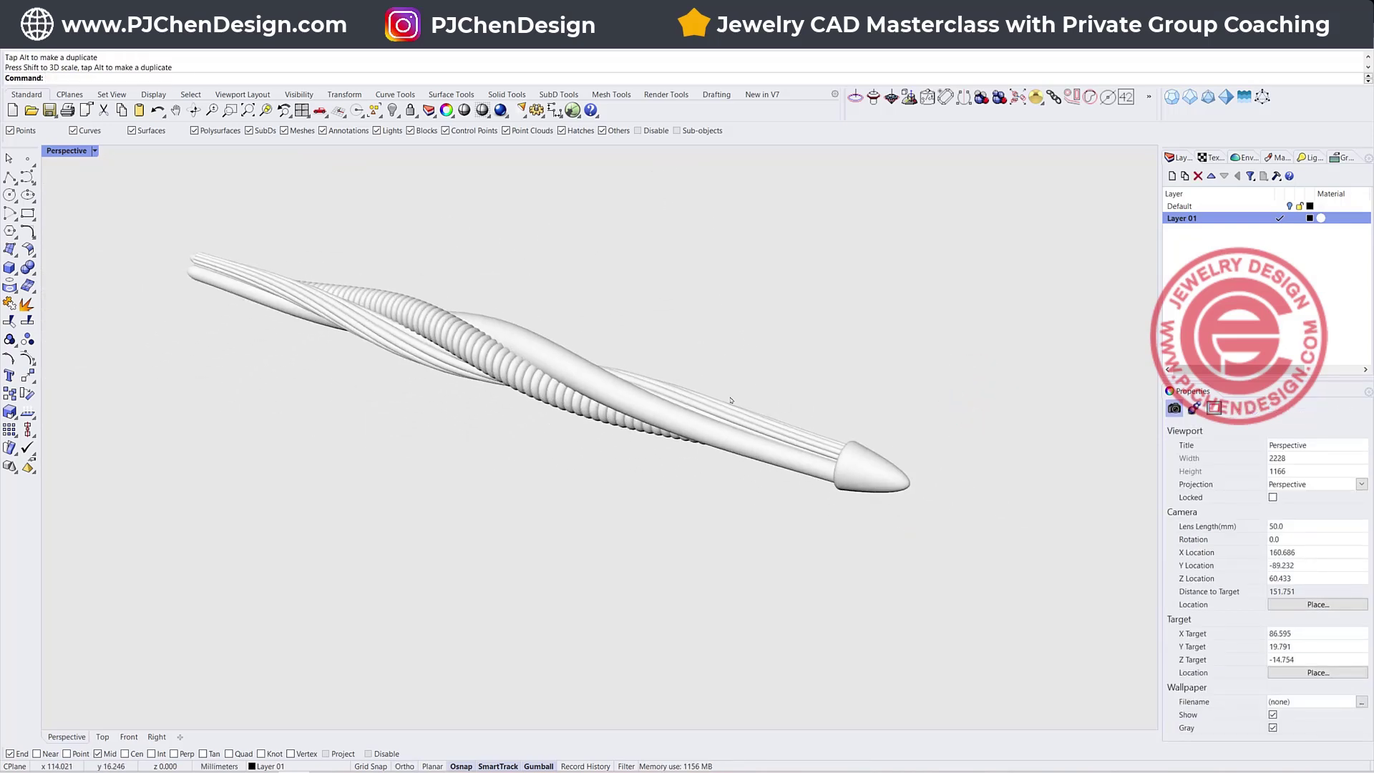
Step: Mirror the end cap in the Top view toward the twisted solid's opposite end, keeping the original
double_click(77, 150)
scroll(407, 350, "down", 7)
left_click_drag(433, 345, 403, 278)
scroll(363, 292, "down", 8)
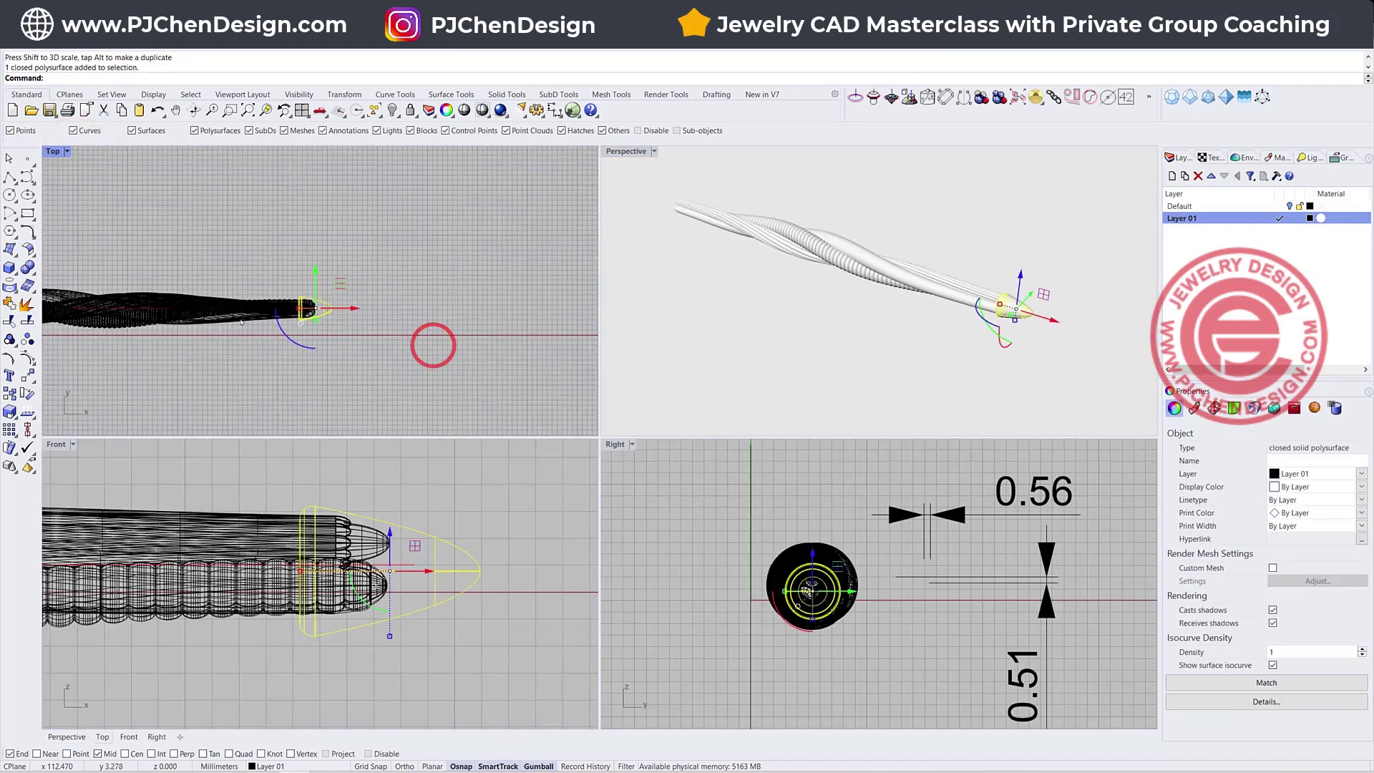
left_click(27, 375)
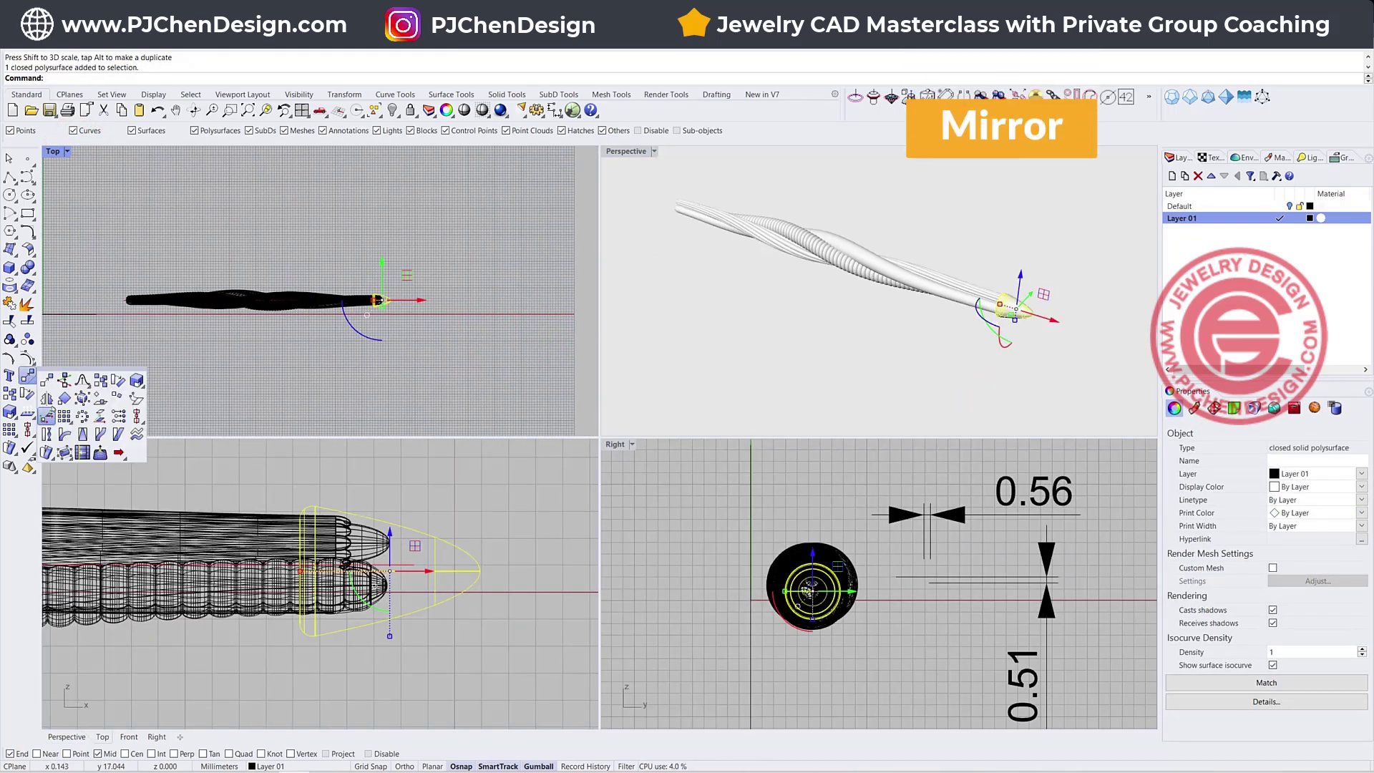
left_click(46, 398)
scroll(238, 334, "up", 10)
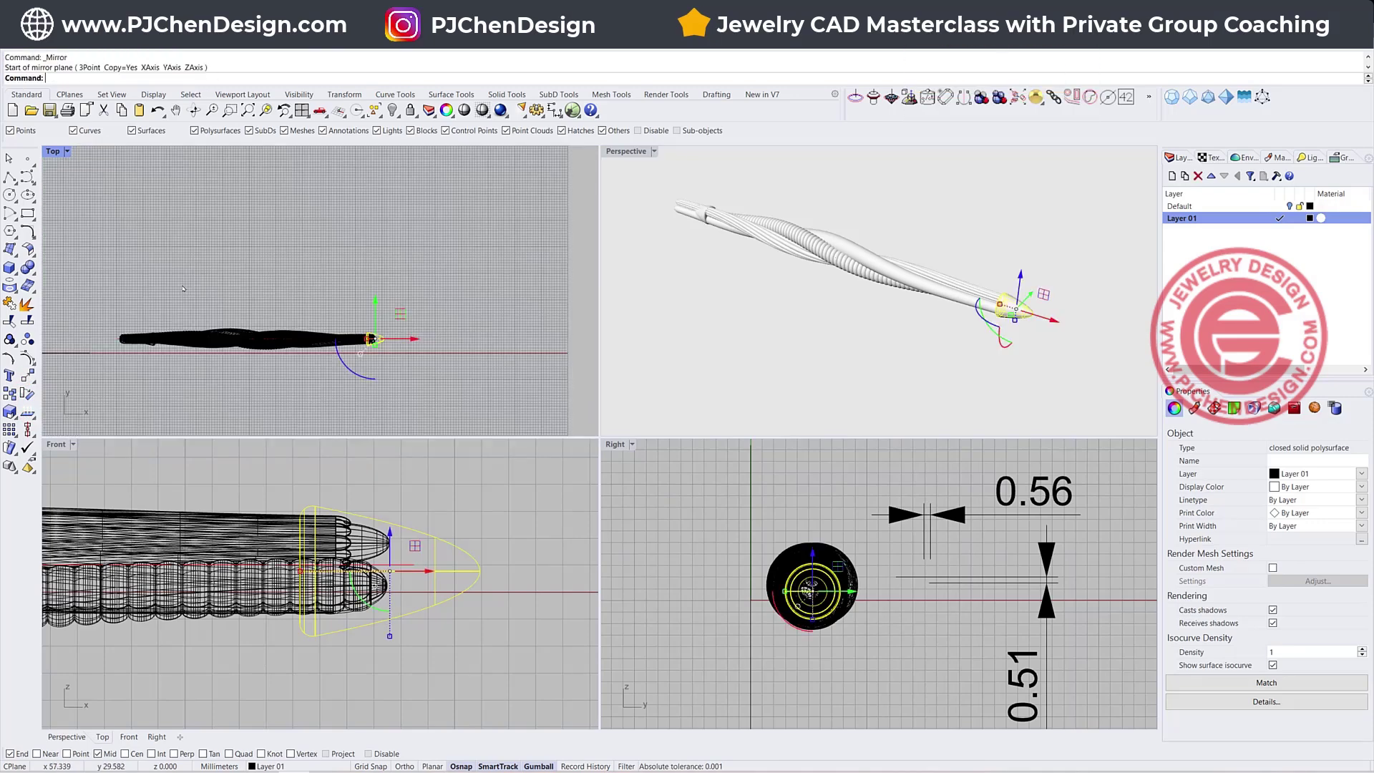
Step: Move the mirrored end cap about 9.7 mm along the negative X direction, onto the uncapped end of the twisted solid
left_click_drag(123, 308, 201, 352)
scroll(150, 336, "up", 8)
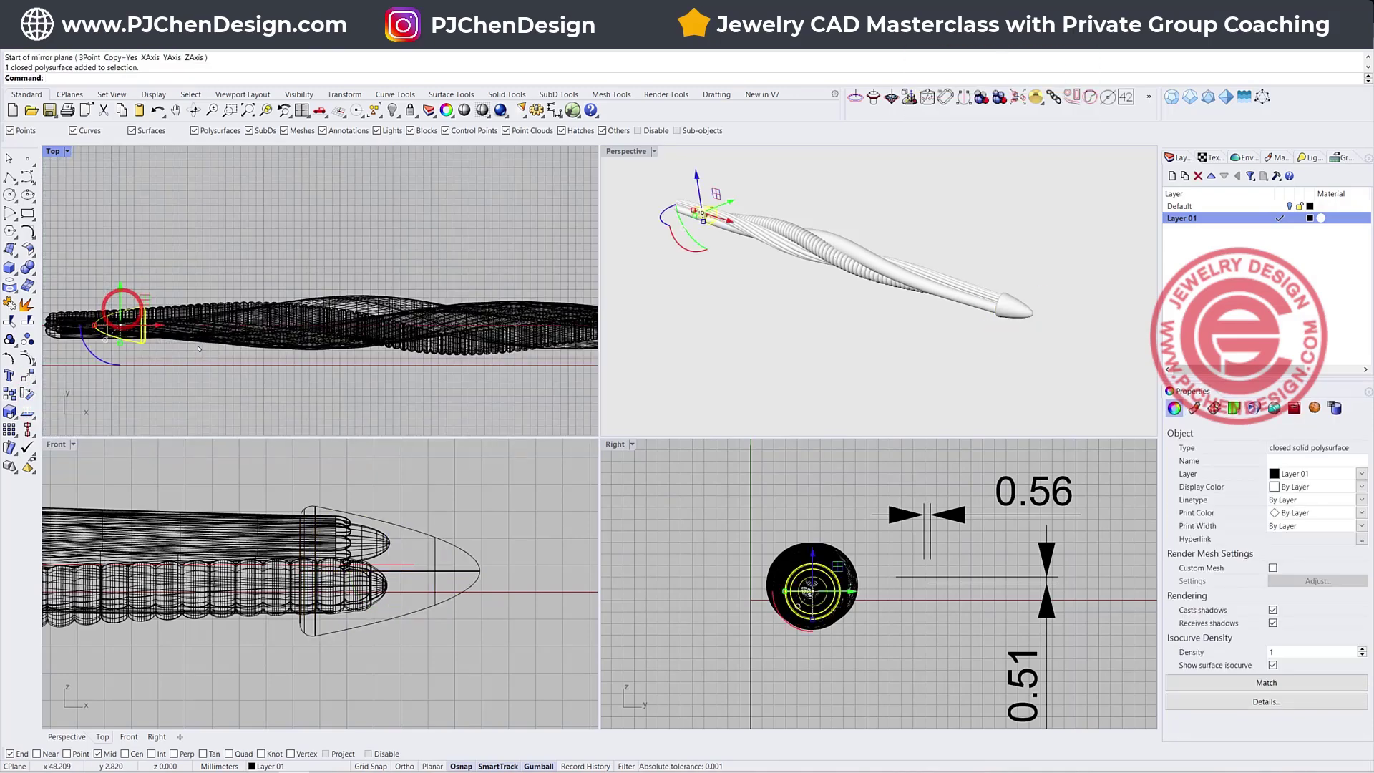
right_click_drag(147, 331, 335, 355)
left_click_drag(348, 342, 273, 343)
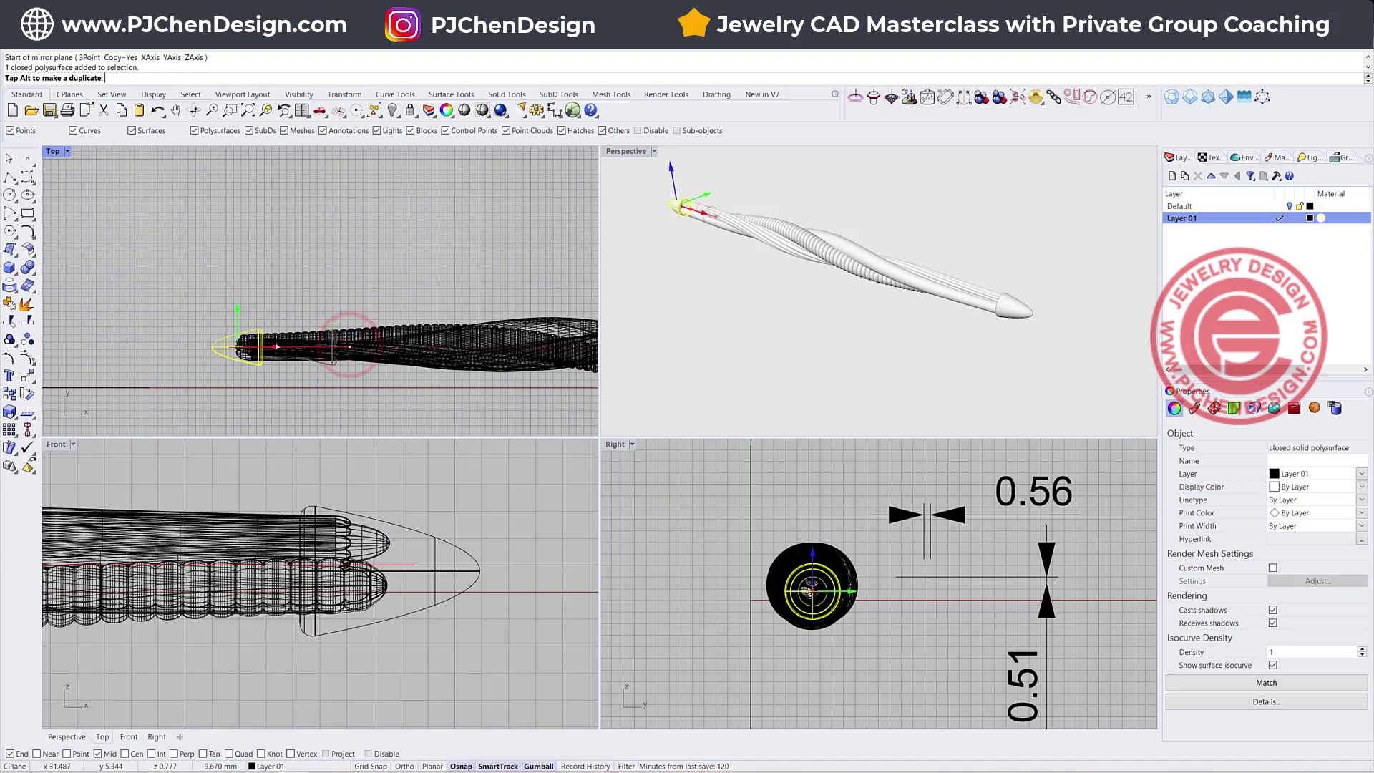
left_click(331, 291)
Step: Group the twisted solid with its two end caps
scroll(333, 300, "down", 8)
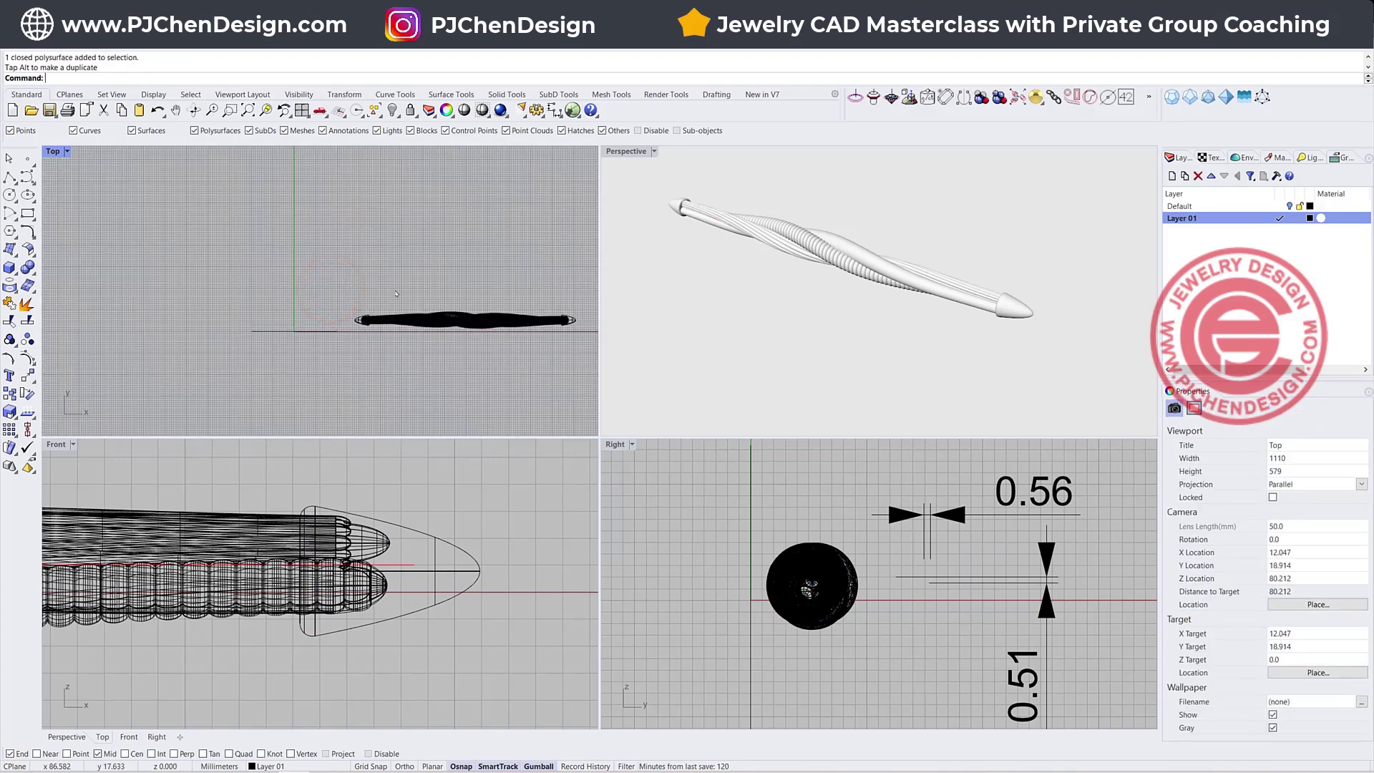
scroll(270, 277, "up", 3)
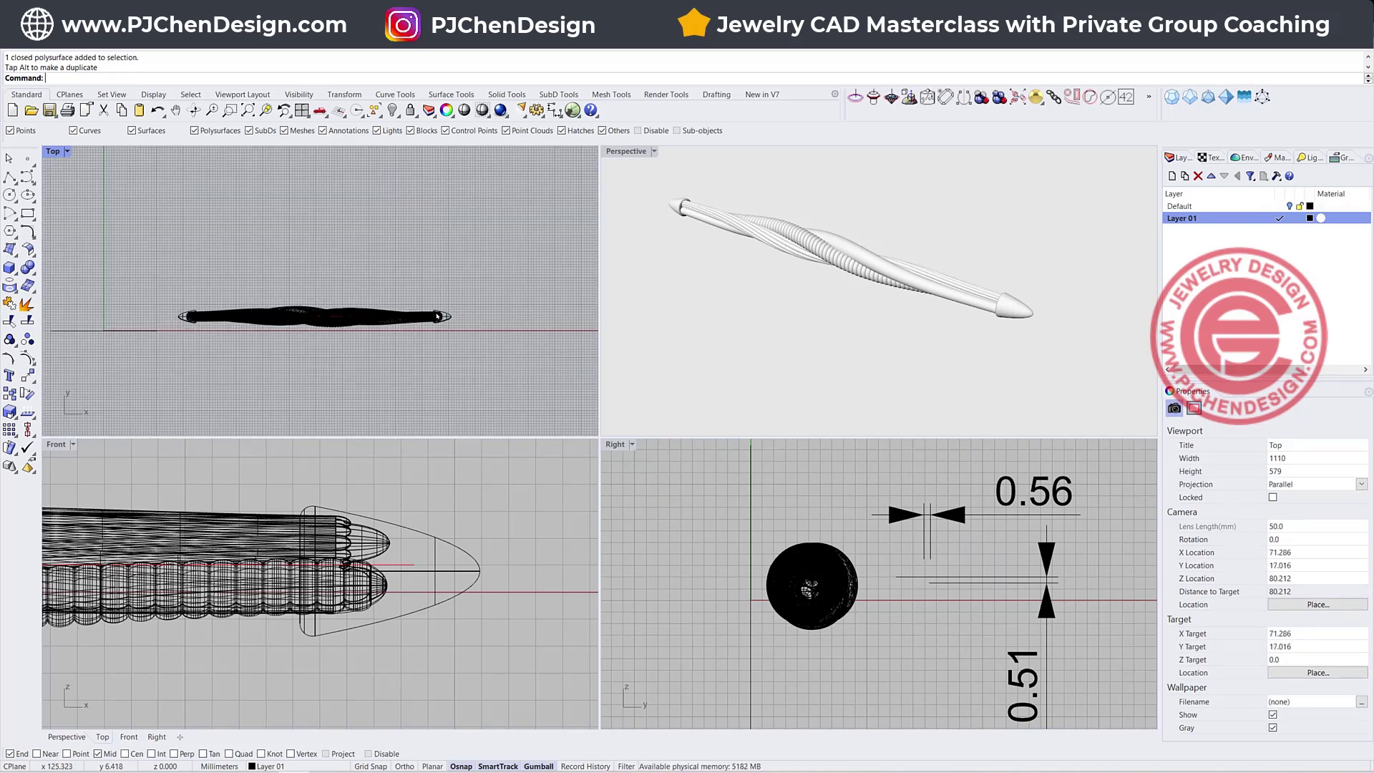
scroll(470, 313, "up", 3)
left_click_drag(469, 315, 76, 282)
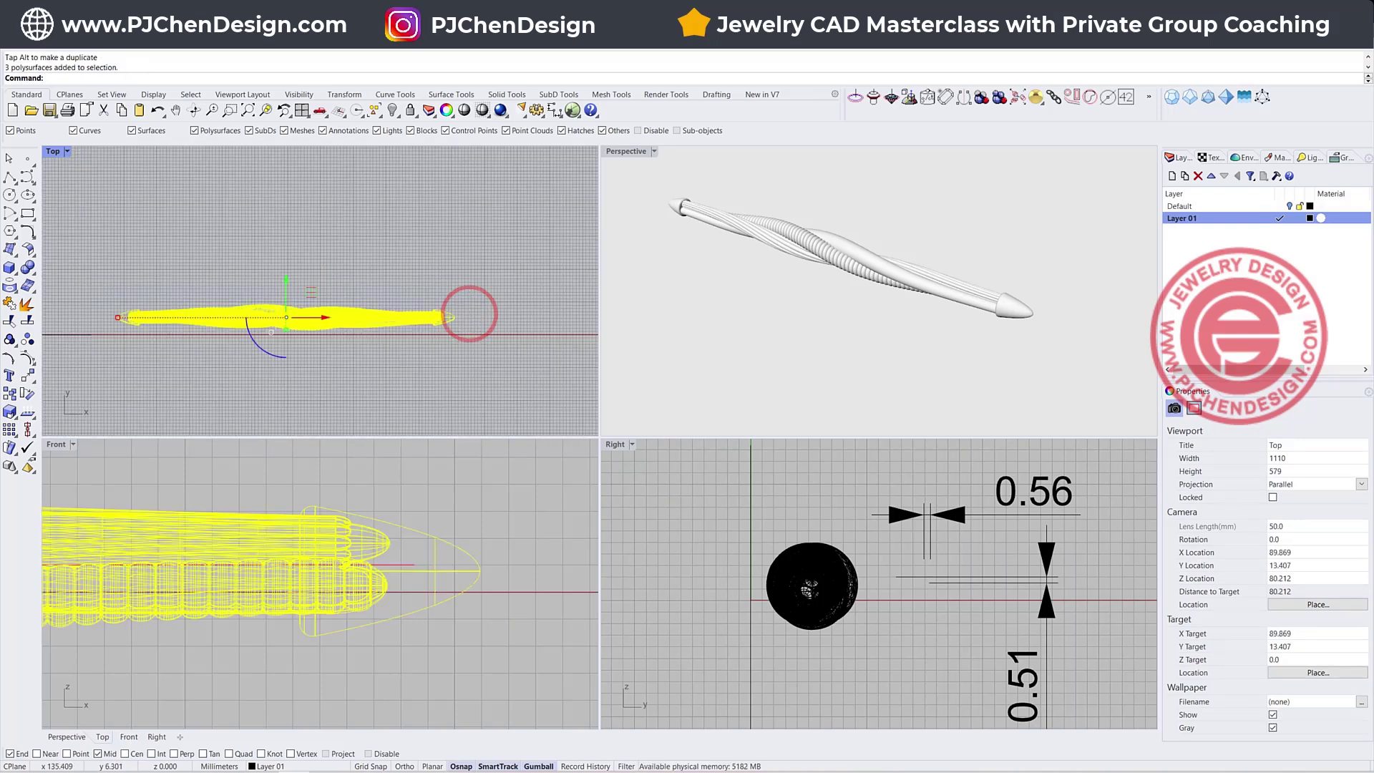
left_click(10, 339)
left_click(802, 337)
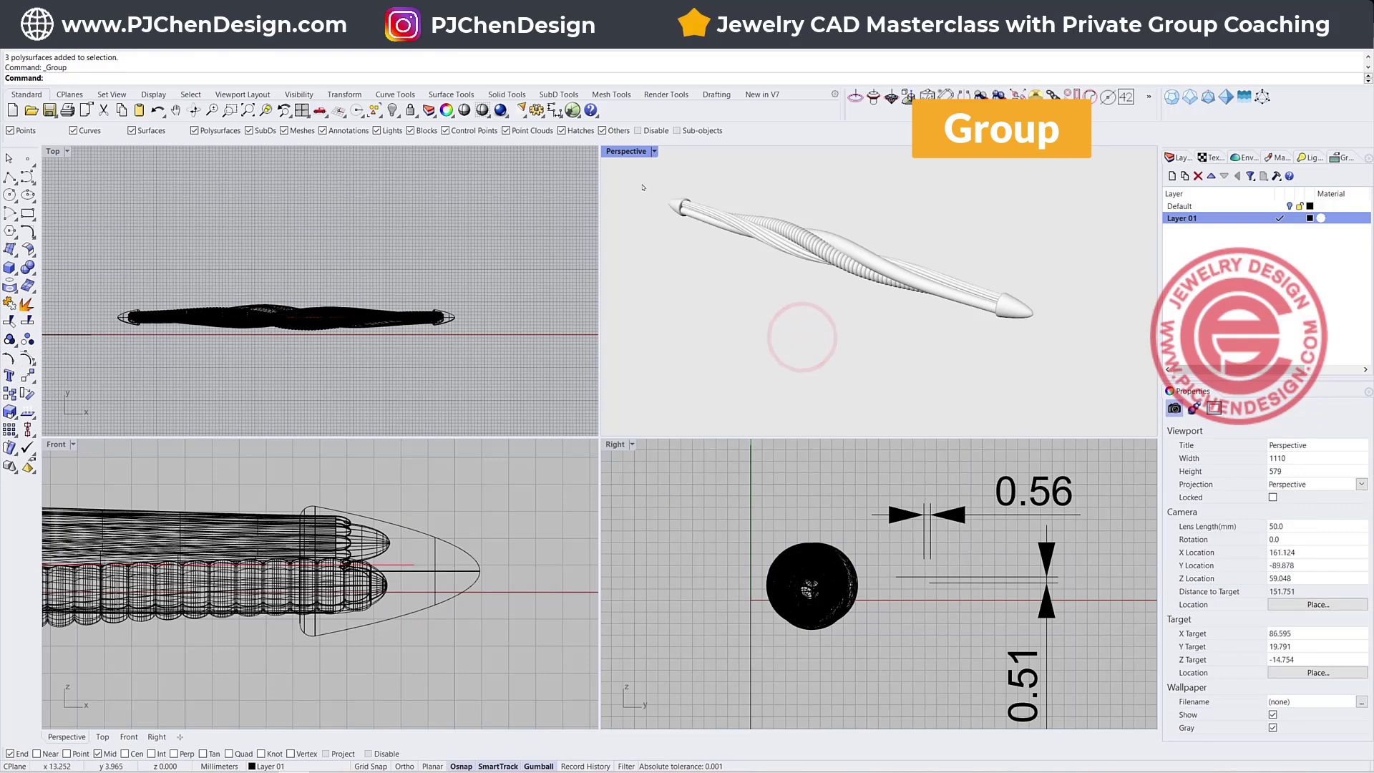
Step: Set the Perspective viewport's display mode to Ghosted, with the straight piece and the open circle both in view
left_click(654, 151)
left_click(642, 240)
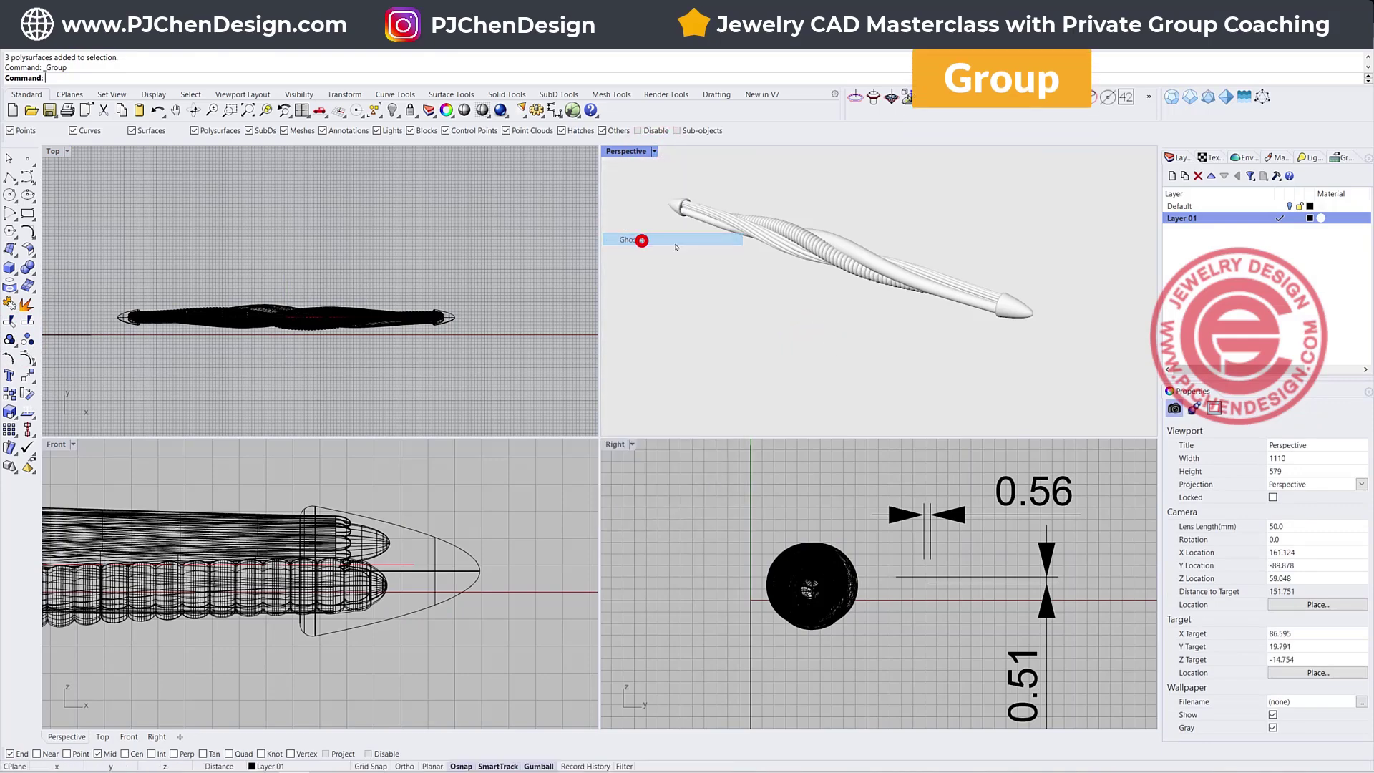
scroll(890, 278, "down", 3)
right_click_drag(891, 278, 875, 288)
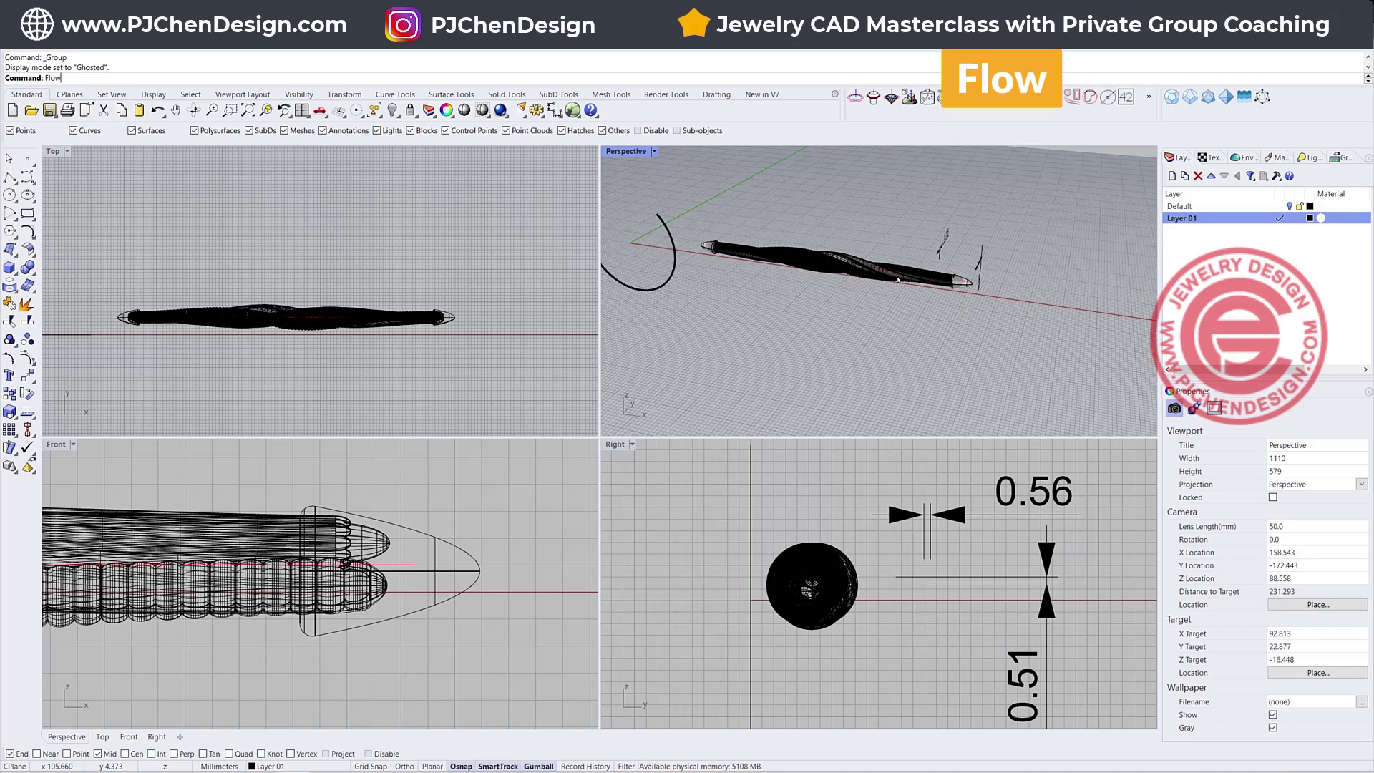
Step: Flow the grouped piece from its straight center curve onto the open circle with Copy=Yes, Rigid=No and Stretch=No
type("Flow")
key("Return")
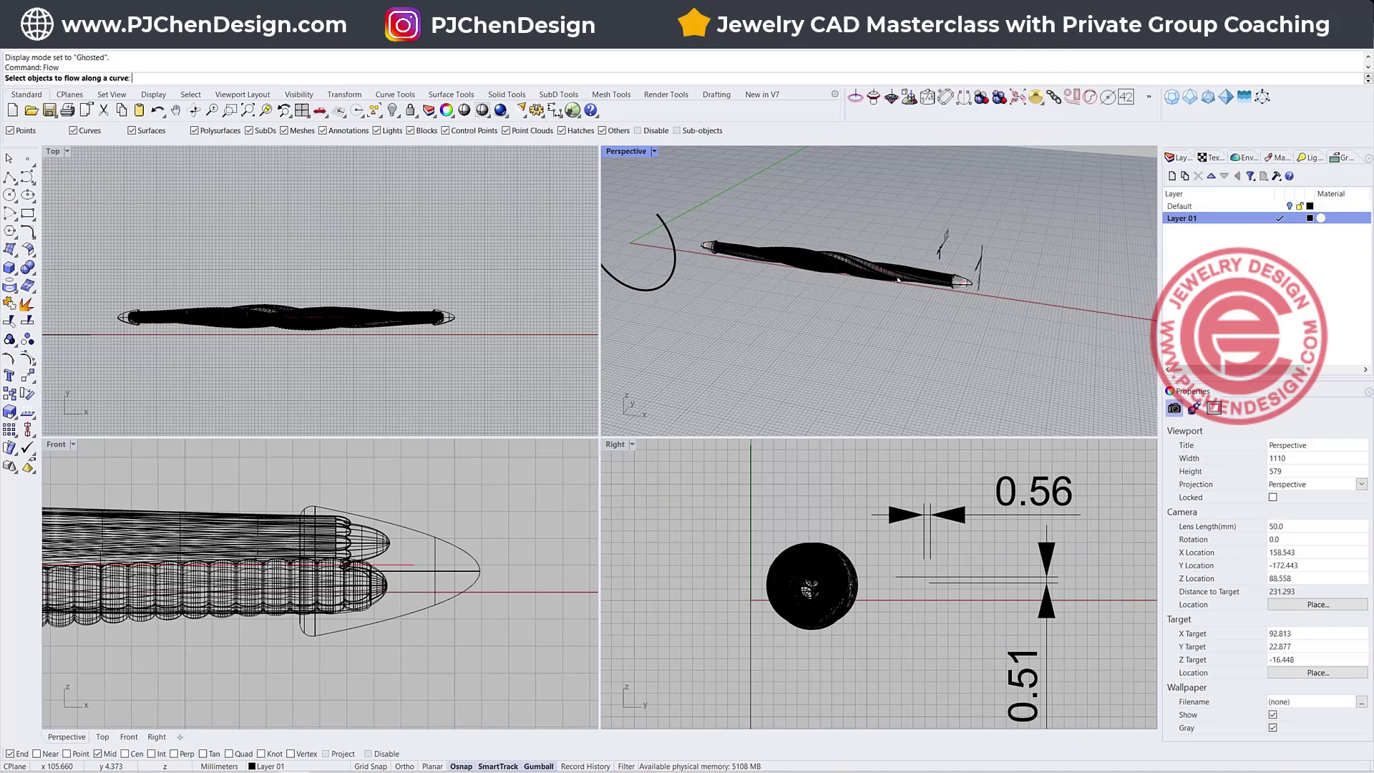
left_click(323, 304)
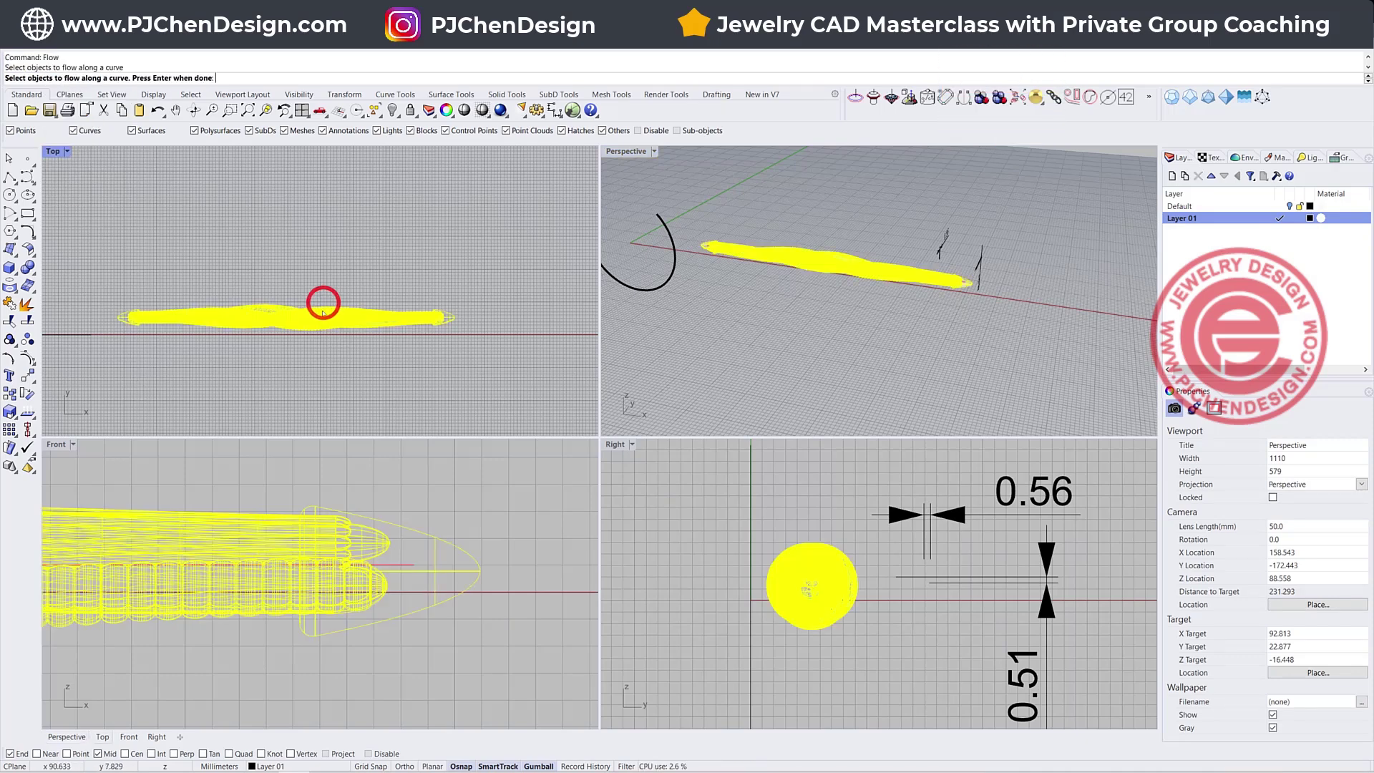
key("Return")
left_click(325, 319)
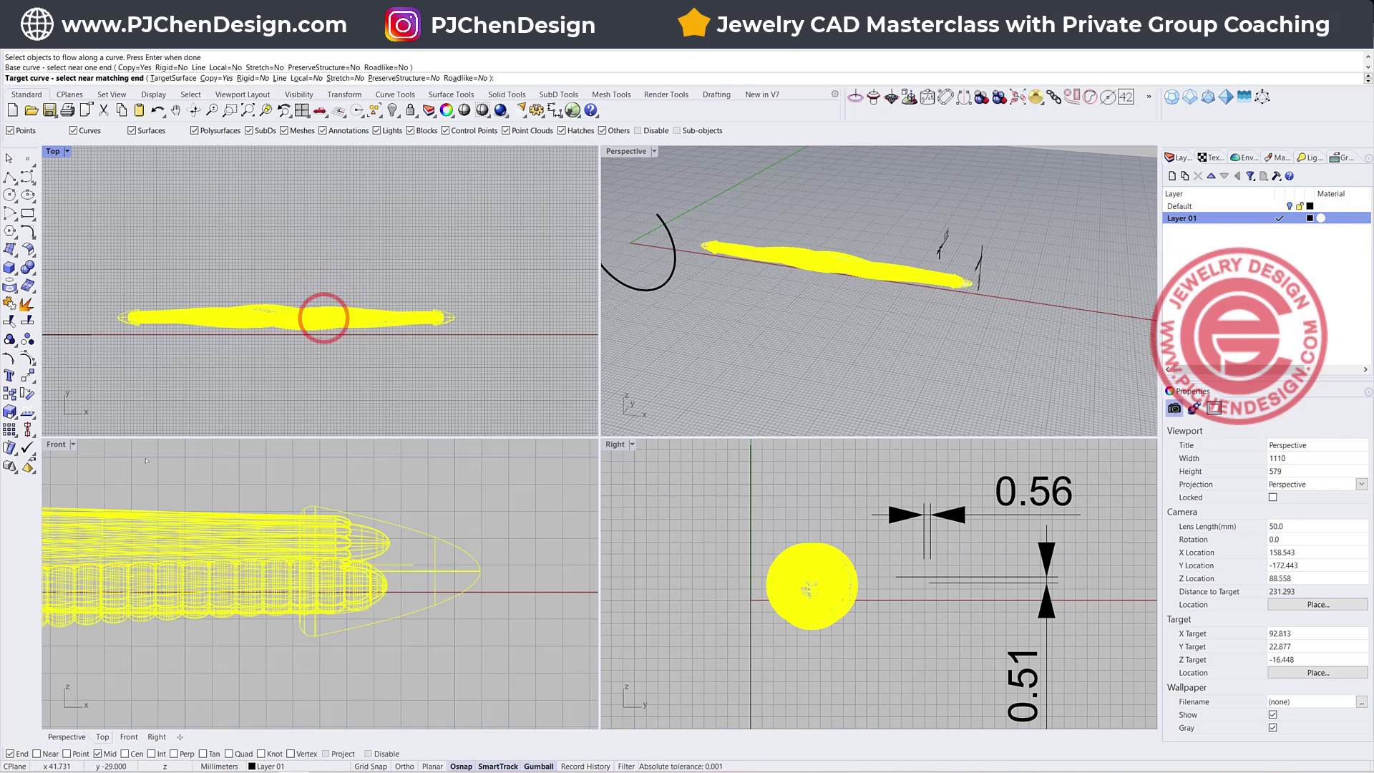
scroll(524, 458, "down", 5)
left_click(673, 254)
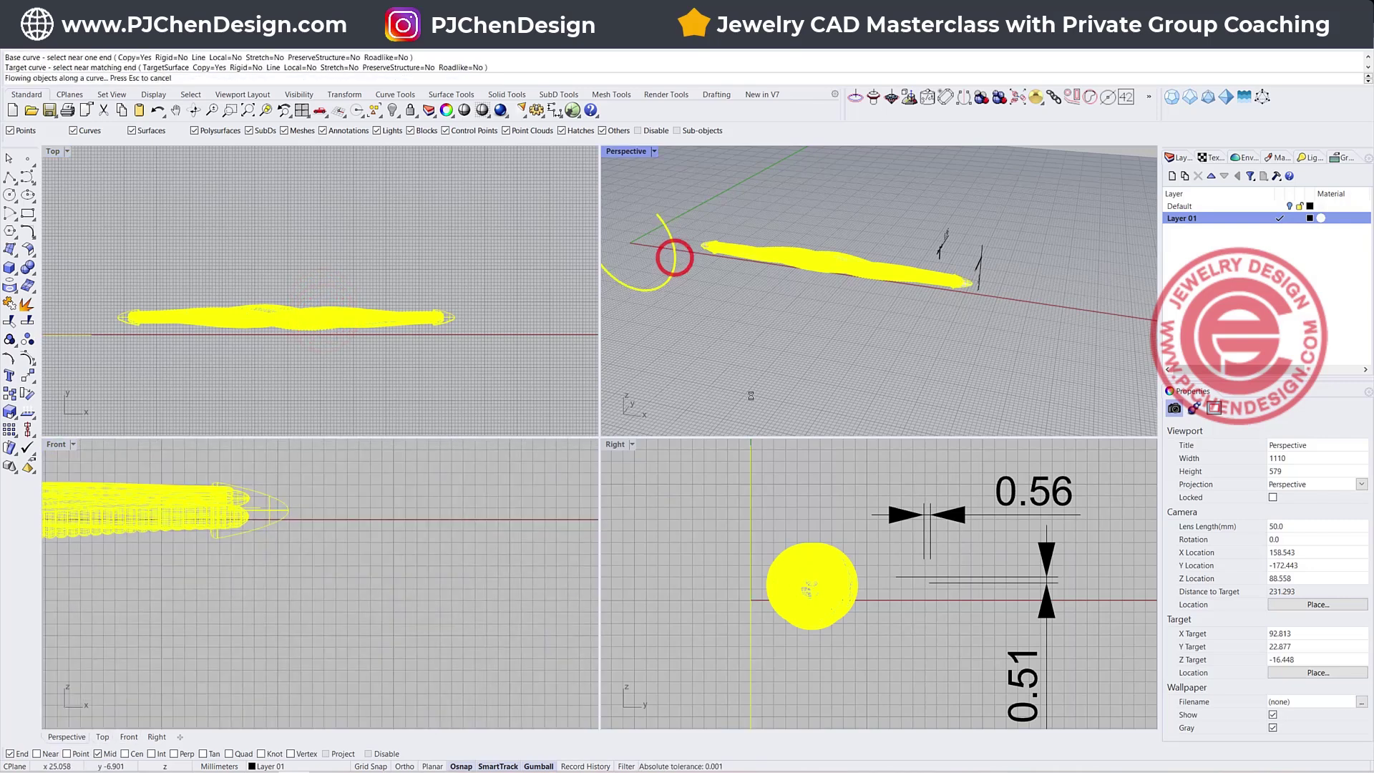
Step: Maximize the Perspective viewport and set its display mode to Rendered to inspect the flowed hoop
double_click(637, 151)
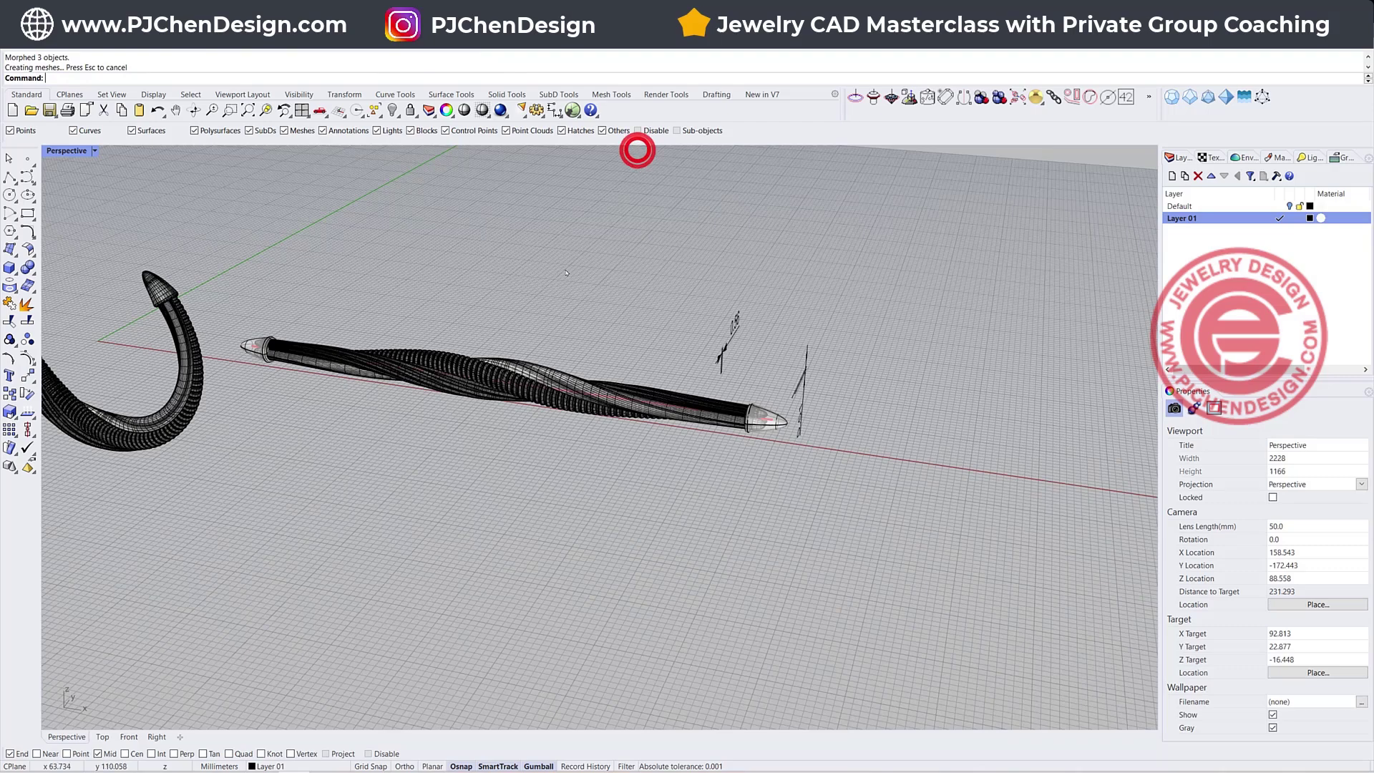
left_click(95, 150)
left_click(76, 227)
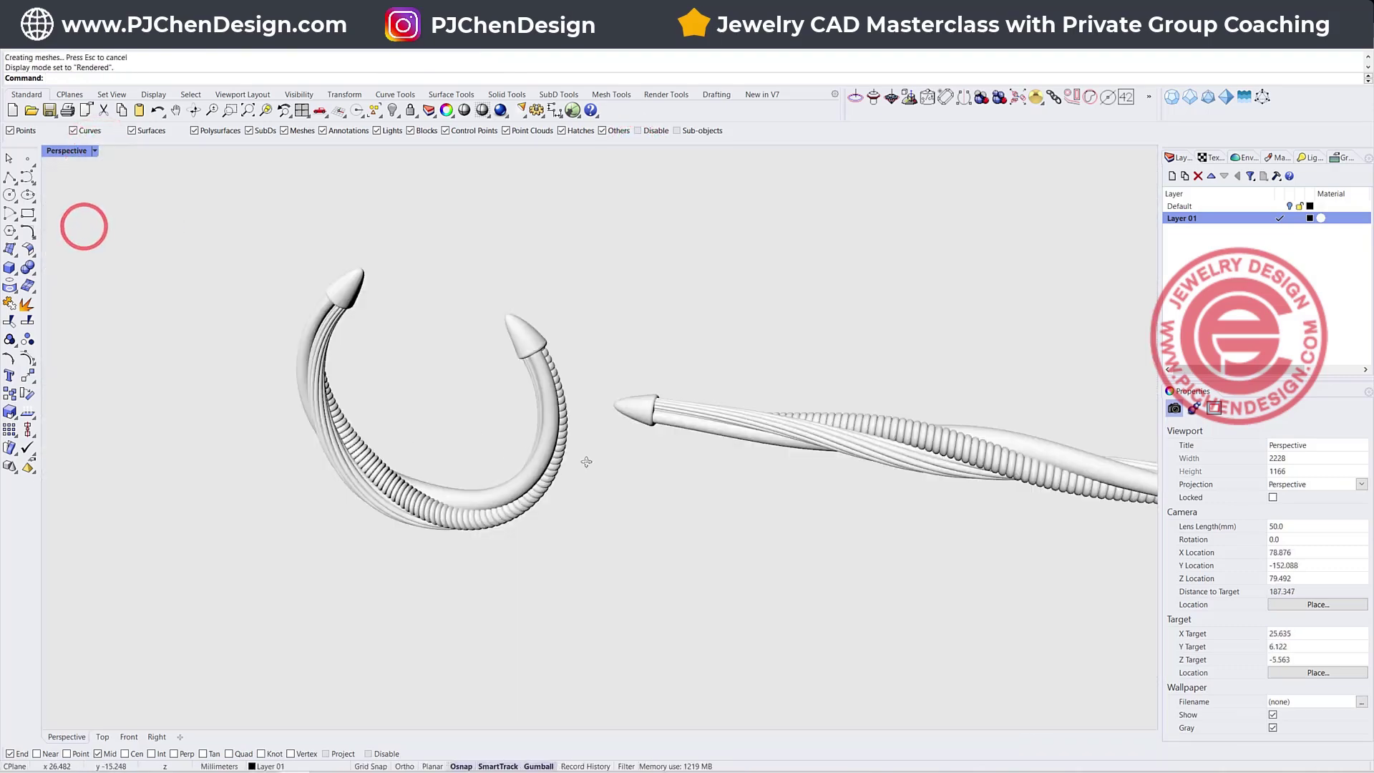
mouse_move(586, 460)
right_mouse_down()
mouse_move(810, 430)
mouse_move(917, 442)
mouse_move(656, 451)
mouse_move(940, 382)
right_mouse_up()
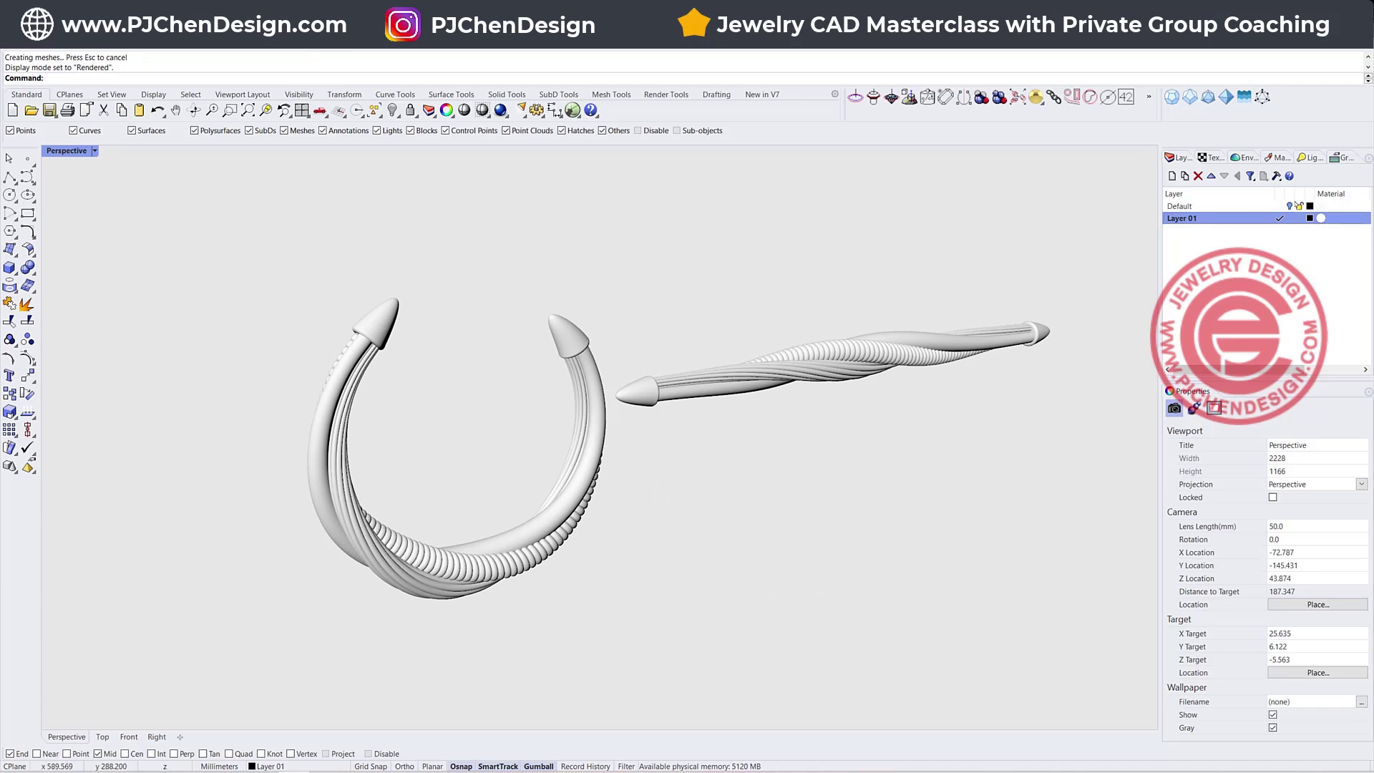
Step: Make the Default layer current and turn off Layer 01 to inspect the finished gold hoop earring from both sides
left_click(1279, 205)
left_click(1290, 219)
scroll(573, 329, "up", 2)
right_click_drag(573, 329, 644, 298)
left_click(642, 296)
left_click(559, 334)
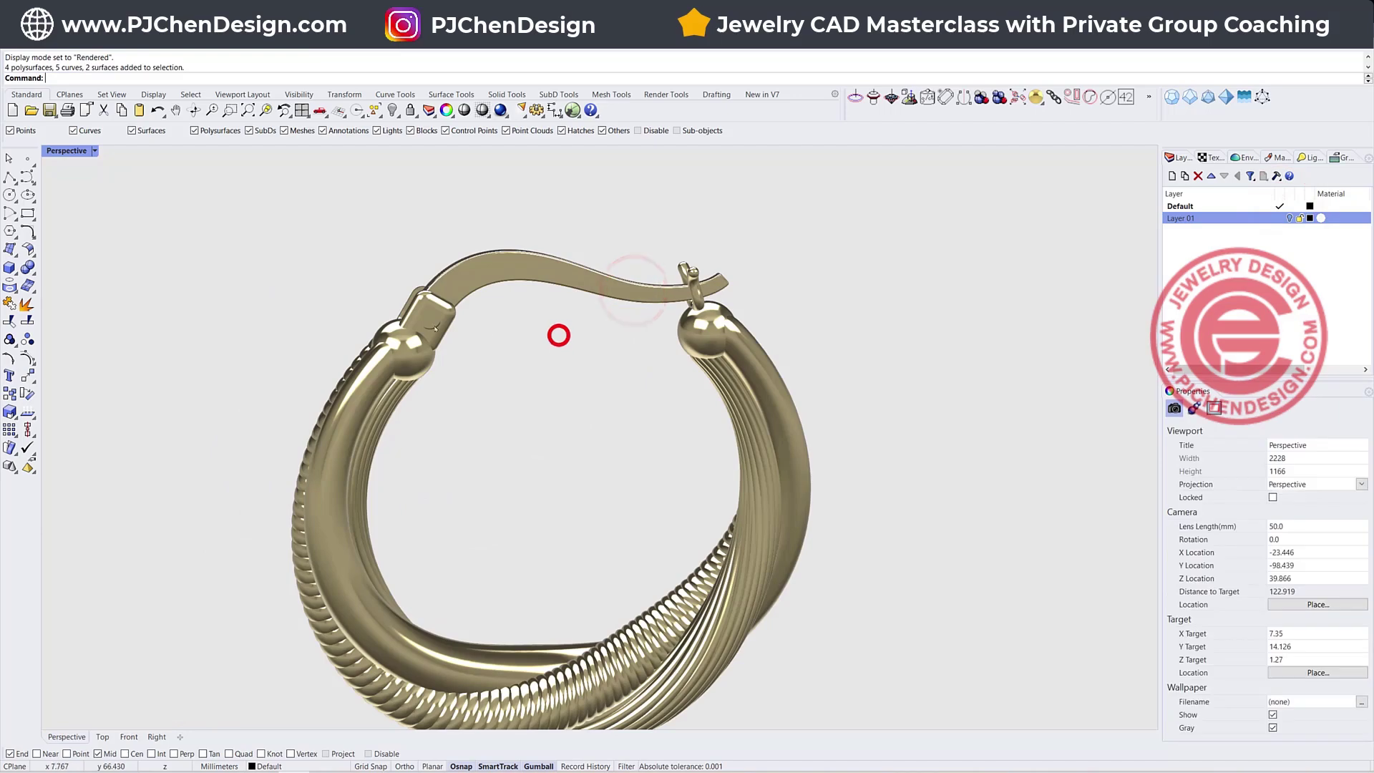
right_click_drag(522, 292, 452, 315)
right_click_drag(278, 316, 383, 337)
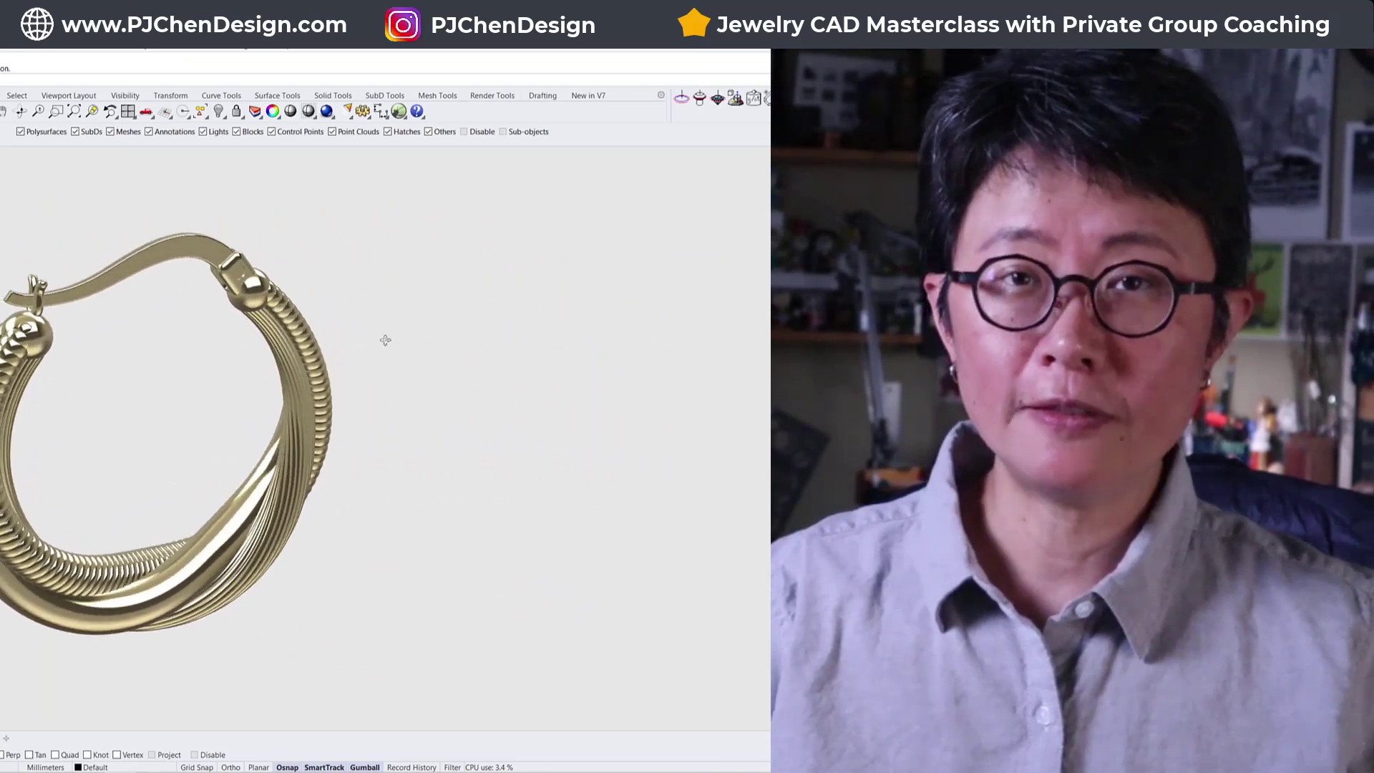